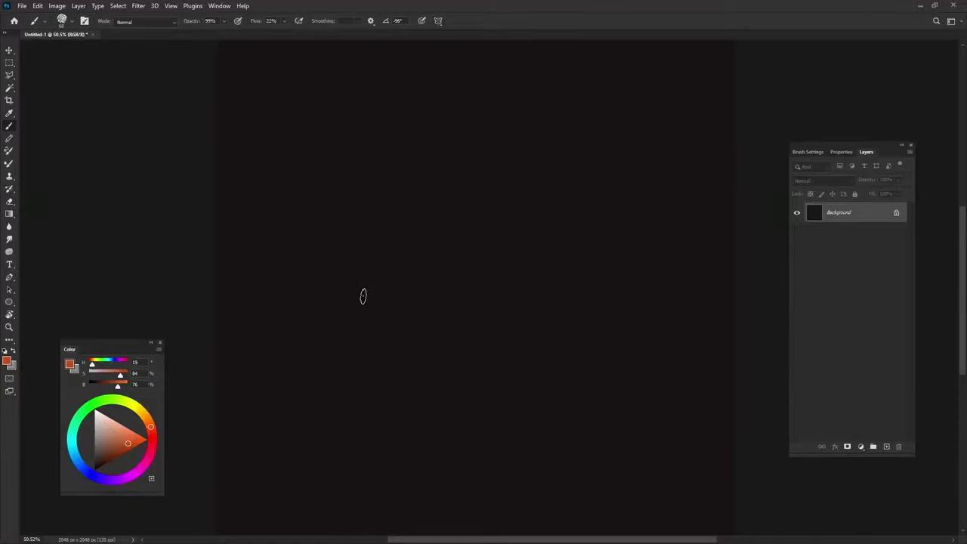
Step: Sketch the helmet's top curve, right side and lower curve in loose orange strokes
mouse_move(338, 255)
mouse_down()
mouse_move(352, 325)
mouse_move(344, 291)
mouse_up()
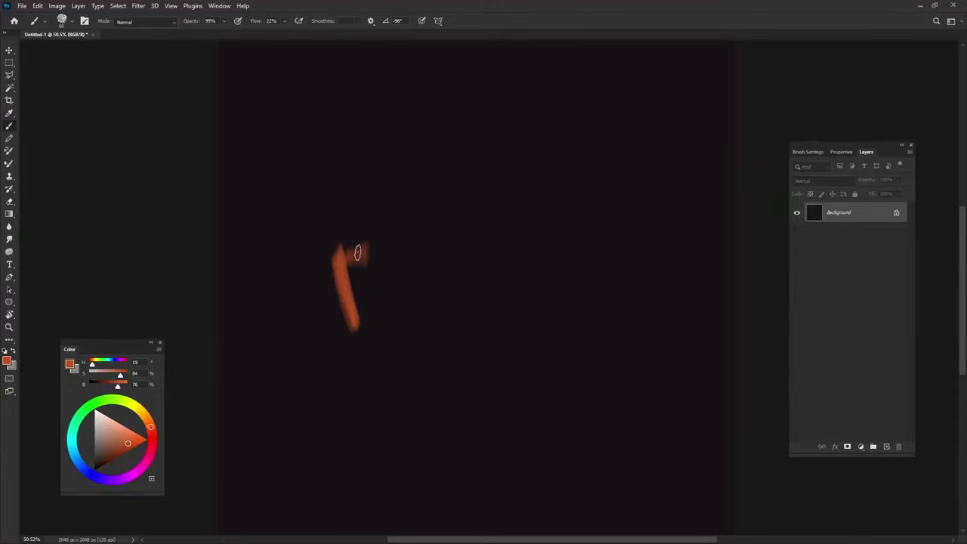
mouse_move(357, 251)
mouse_down()
mouse_move(363, 285)
mouse_move(345, 138)
mouse_move(367, 123)
mouse_move(339, 146)
mouse_move(614, 162)
mouse_move(576, 134)
mouse_move(631, 217)
mouse_up()
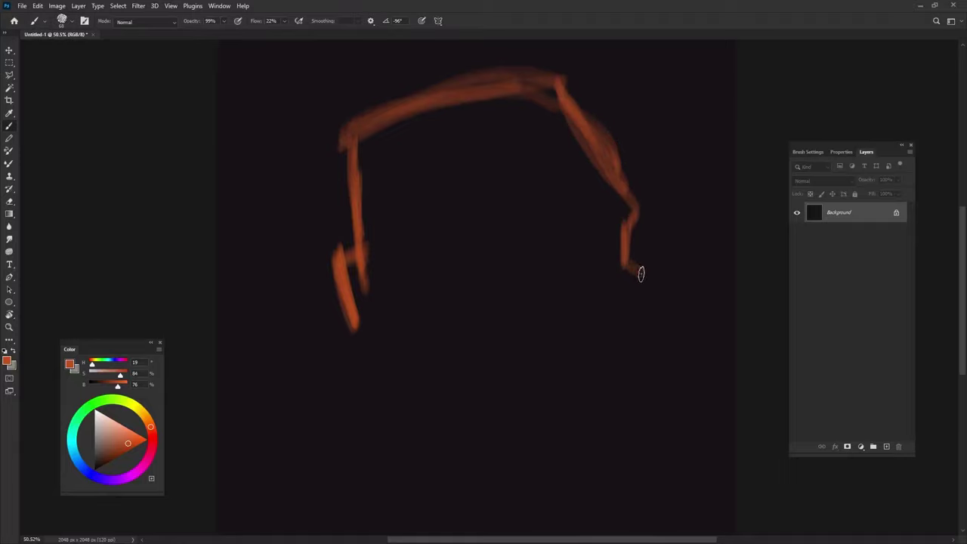
mouse_move(641, 274)
mouse_down()
mouse_move(621, 352)
mouse_move(360, 280)
mouse_move(345, 317)
mouse_move(364, 399)
mouse_move(378, 345)
mouse_move(399, 408)
mouse_move(492, 252)
mouse_move(569, 261)
mouse_move(395, 274)
mouse_move(614, 345)
mouse_move(611, 384)
mouse_move(633, 313)
mouse_move(612, 408)
mouse_move(392, 416)
mouse_move(589, 412)
mouse_move(400, 454)
mouse_up()
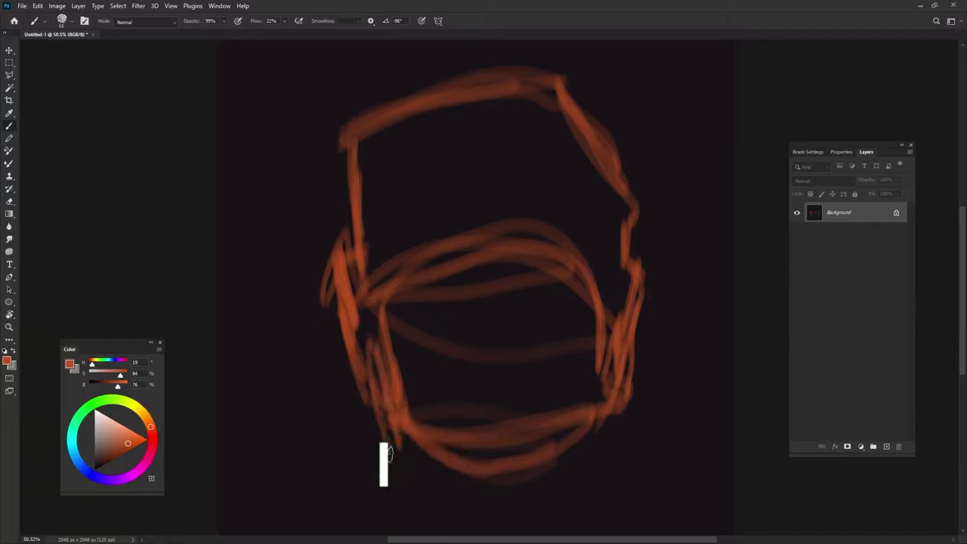
drag(378, 340, 385, 454)
mouse_move(370, 378)
mouse_down()
mouse_move(349, 444)
mouse_move(443, 490)
mouse_move(652, 403)
mouse_move(533, 494)
mouse_move(330, 434)
mouse_move(309, 390)
mouse_move(201, 488)
mouse_move(251, 443)
mouse_up()
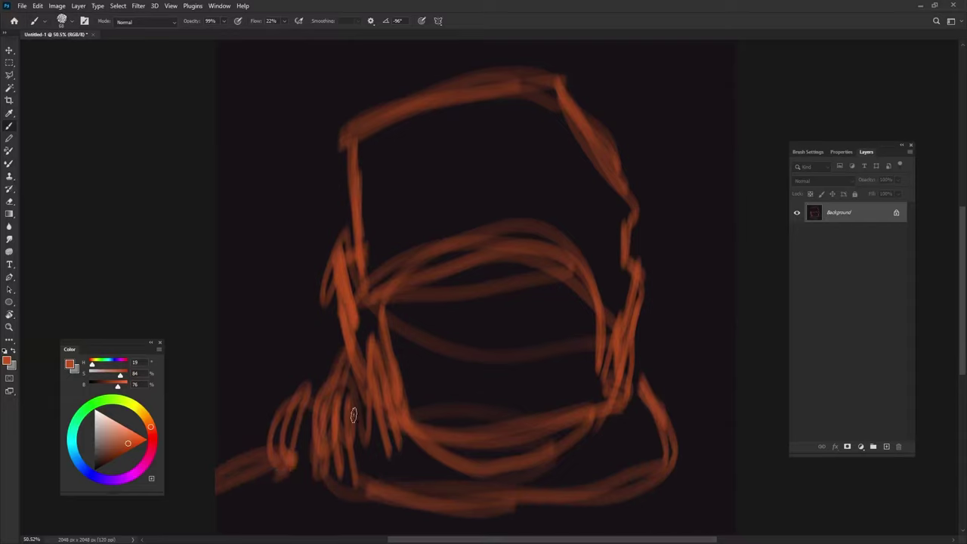
Step: Outline both shoulders in orange and switch to a darker red
mouse_move(318, 427)
mouse_down()
mouse_move(267, 384)
mouse_move(224, 446)
mouse_move(662, 375)
mouse_up()
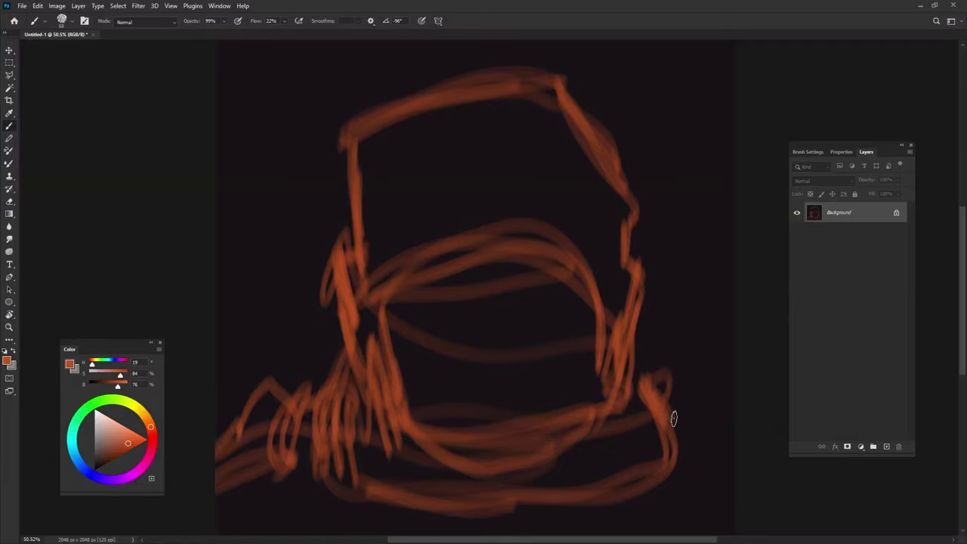
drag(673, 419, 734, 438)
drag(664, 425, 652, 412)
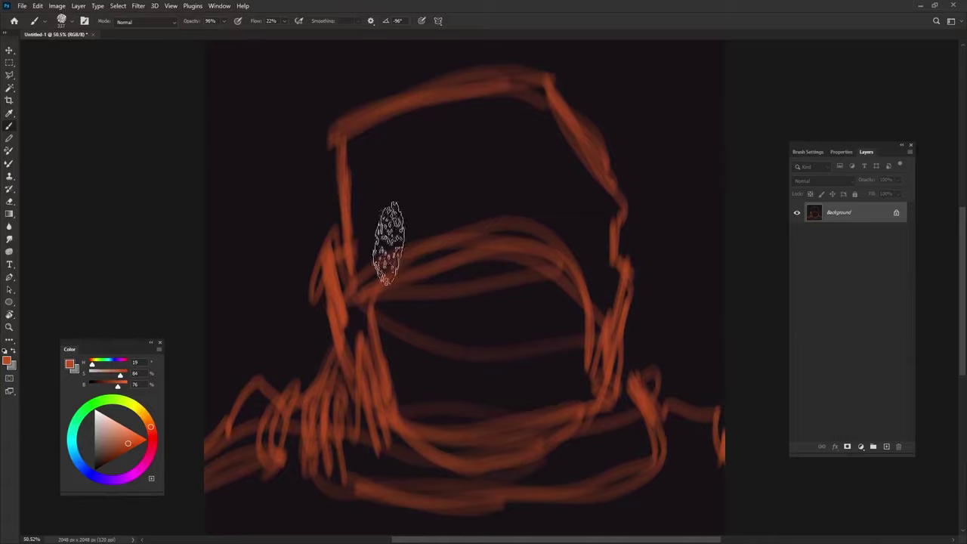
drag(123, 451, 111, 459)
Step: Brush dark red over the helmet and shoulders at 66% flow, then sample a lighter orange-red
drag(496, 127, 403, 189)
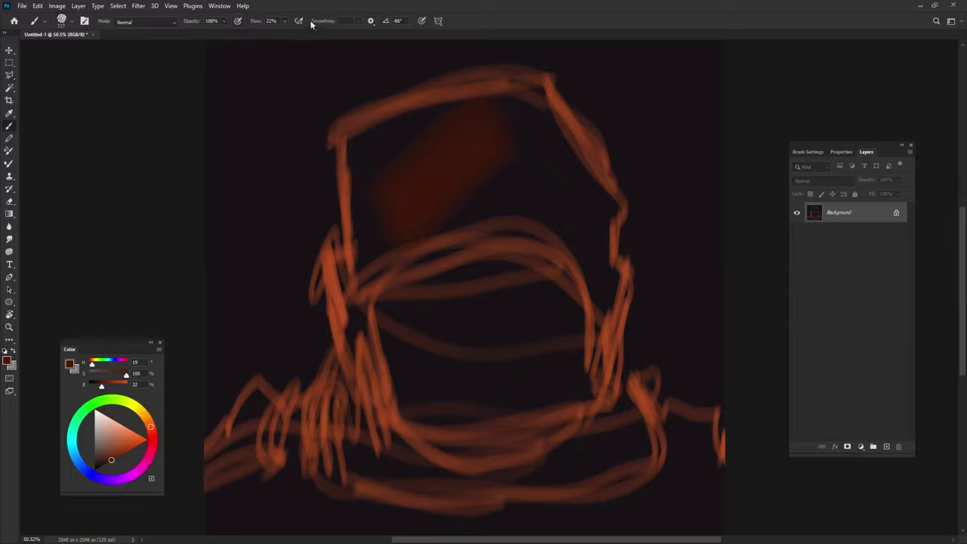
key(shift+6)
key(shift+6)
mouse_move(529, 99)
mouse_down()
mouse_move(531, 129)
mouse_move(384, 168)
mouse_move(374, 234)
mouse_move(400, 403)
mouse_move(403, 347)
mouse_move(557, 184)
mouse_move(504, 355)
mouse_move(556, 367)
mouse_move(582, 388)
mouse_move(339, 492)
mouse_move(346, 464)
mouse_move(302, 448)
mouse_move(259, 410)
mouse_move(317, 518)
mouse_move(487, 506)
mouse_move(621, 410)
mouse_move(675, 492)
mouse_move(702, 442)
mouse_move(558, 451)
mouse_move(491, 119)
mouse_move(400, 367)
mouse_move(400, 393)
mouse_move(404, 383)
mouse_up()
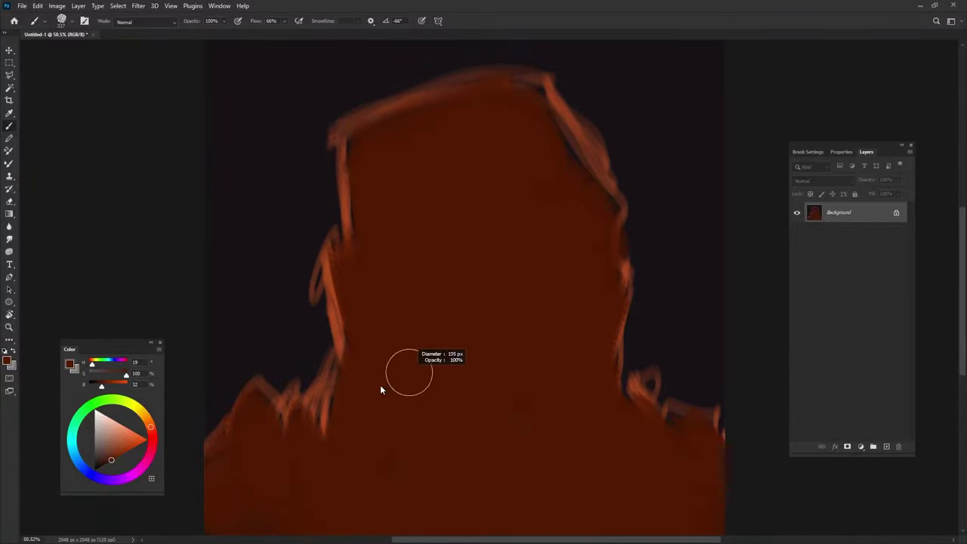
alt+click(346, 311)
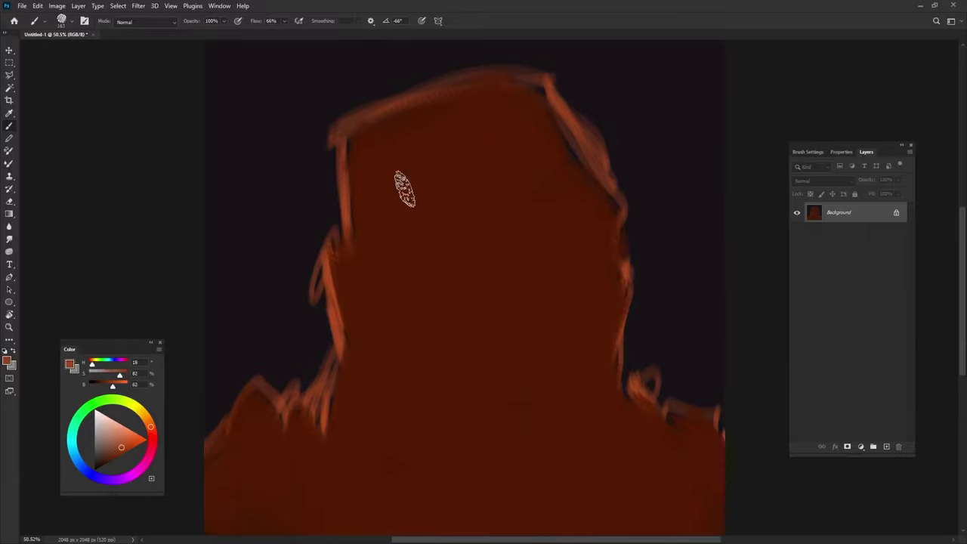
Step: Paint lighter and darker orange tones across the helmet top, sampling colours from the canvas
mouse_move(404, 189)
mouse_down()
mouse_move(501, 113)
mouse_move(453, 249)
mouse_up()
alt+click(480, 179)
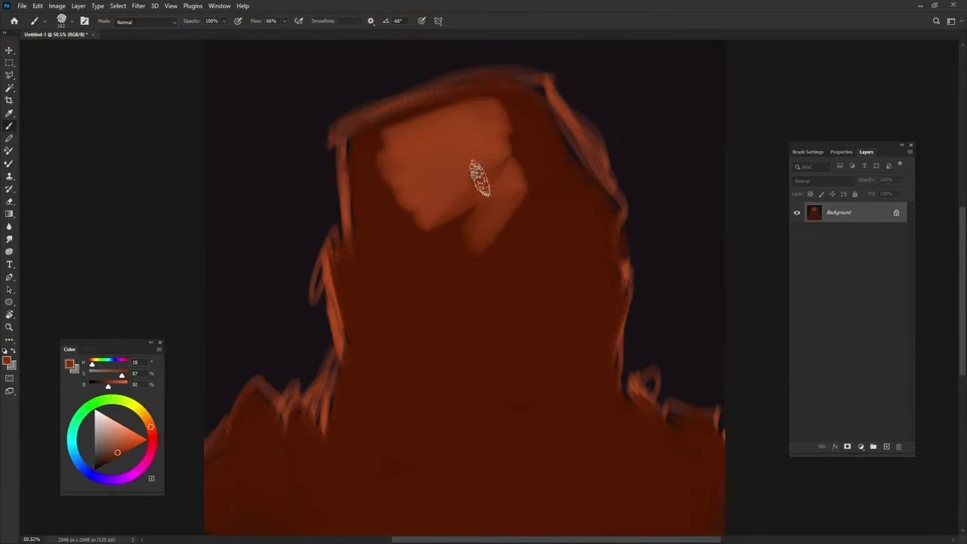
mouse_move(480, 179)
mouse_down()
mouse_move(371, 133)
mouse_move(453, 177)
mouse_move(411, 241)
mouse_move(482, 149)
mouse_move(478, 123)
mouse_move(531, 227)
mouse_move(410, 146)
mouse_up()
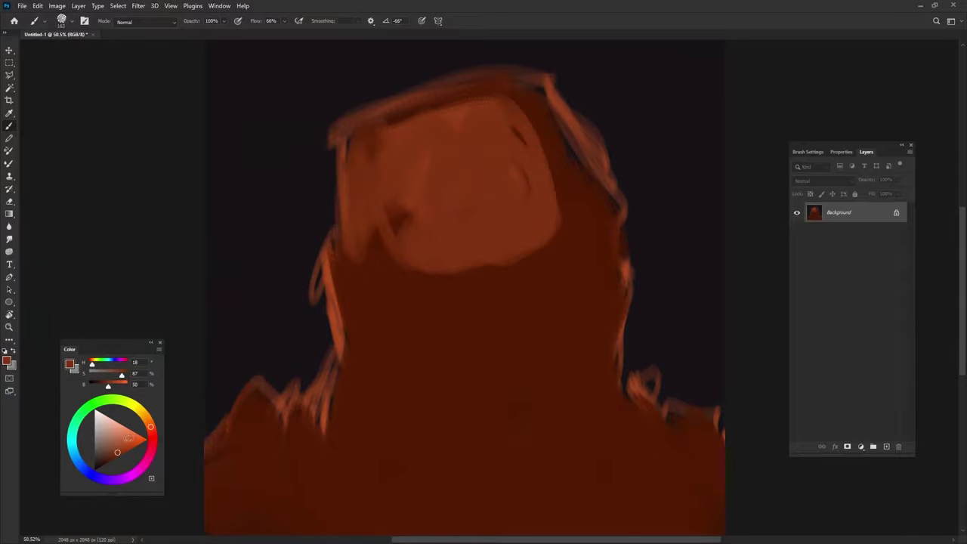
click(122, 445)
mouse_move(454, 227)
mouse_down()
mouse_move(443, 146)
mouse_move(488, 178)
mouse_move(423, 170)
mouse_move(483, 159)
mouse_move(453, 270)
mouse_move(414, 281)
mouse_up()
alt+click(484, 174)
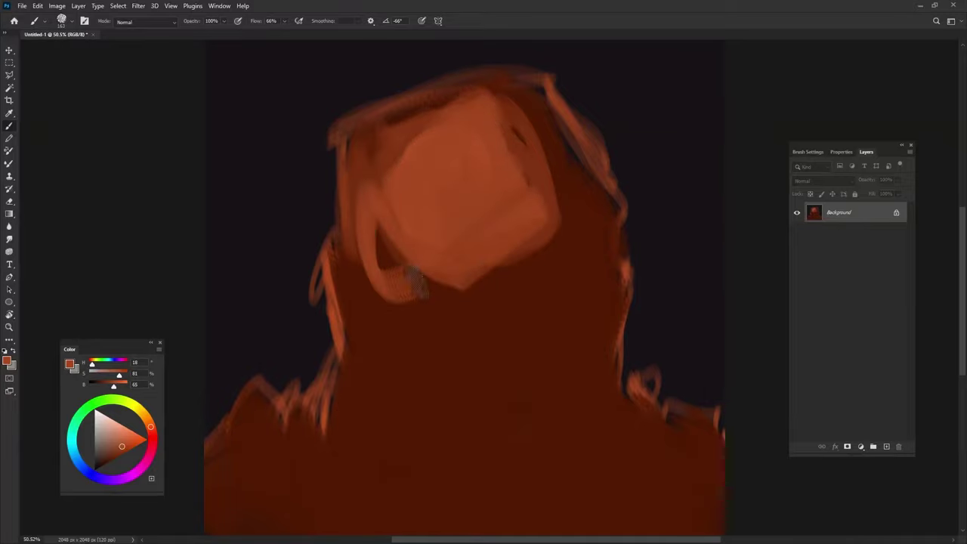
alt+click(367, 156)
mouse_move(367, 156)
mouse_down()
mouse_move(371, 242)
mouse_move(483, 274)
mouse_move(561, 202)
mouse_move(401, 306)
mouse_move(461, 271)
mouse_move(410, 222)
mouse_move(492, 182)
mouse_up()
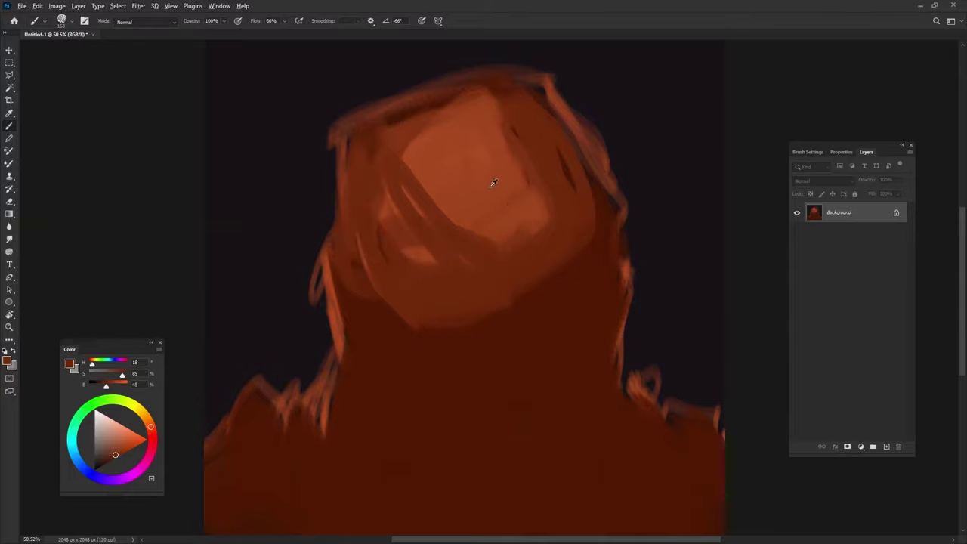
alt+click(493, 182)
drag(431, 125, 529, 181)
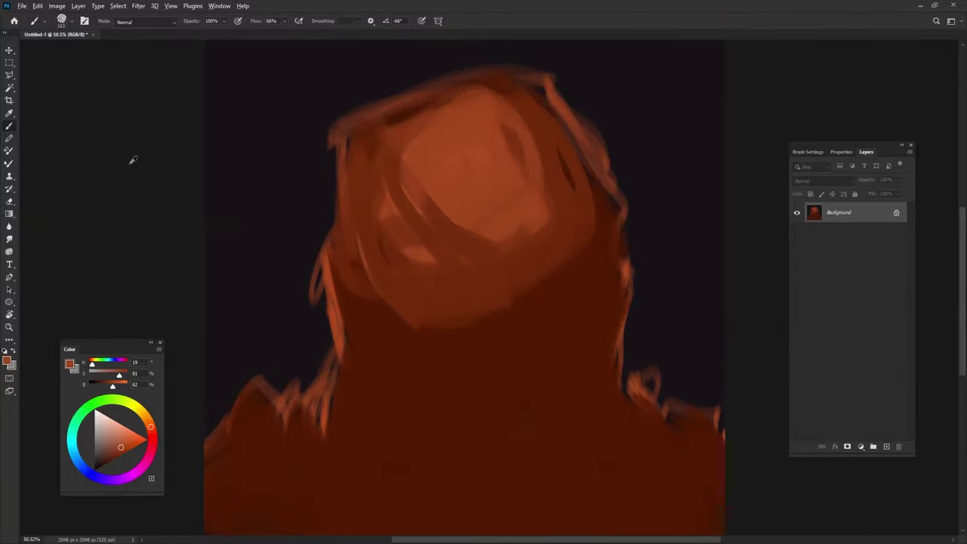
Step: Paint a bright cream headlamp glow and a cream rim light down the left neck, trimmed with rust red
mouse_move(452, 181)
mouse_down()
mouse_move(474, 167)
mouse_move(423, 161)
mouse_move(411, 193)
mouse_move(456, 238)
mouse_up()
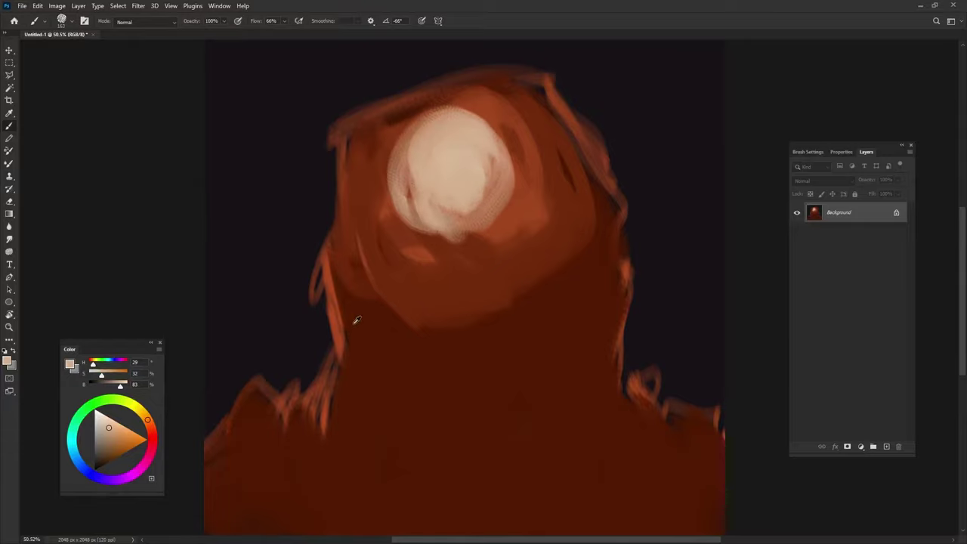
drag(328, 289, 348, 347)
alt+click(323, 269)
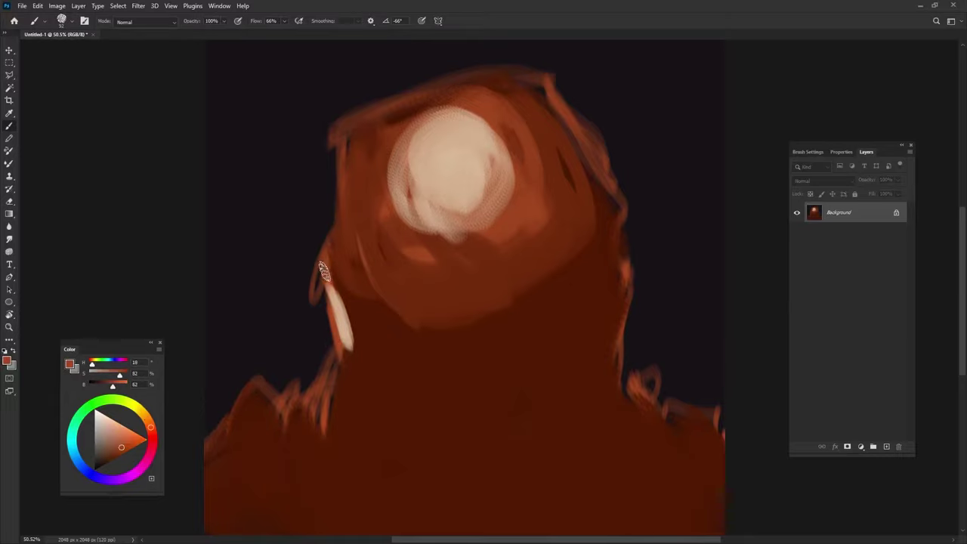
drag(323, 272, 355, 357)
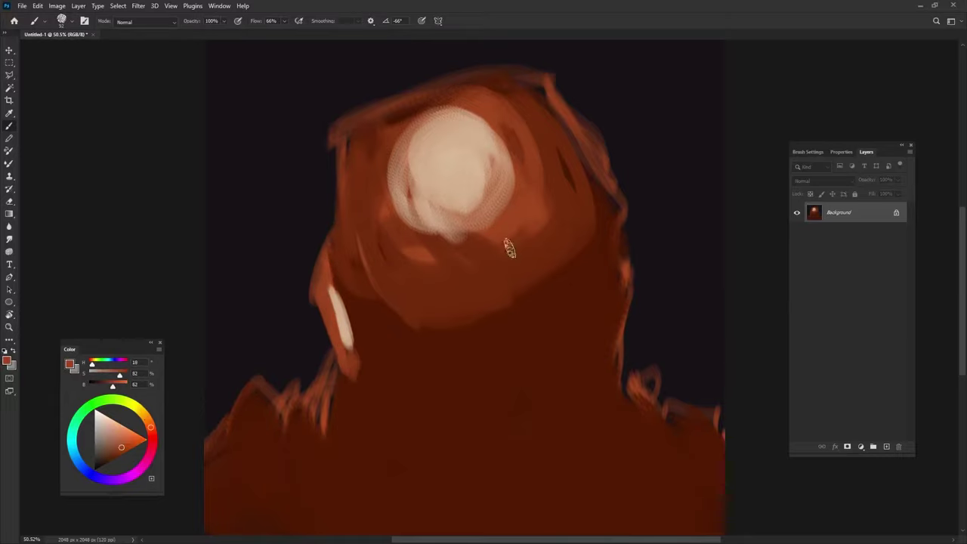
Step: Add a cream rim light down the right neck, trimmed and softened with rust tones
alt+click(334, 296)
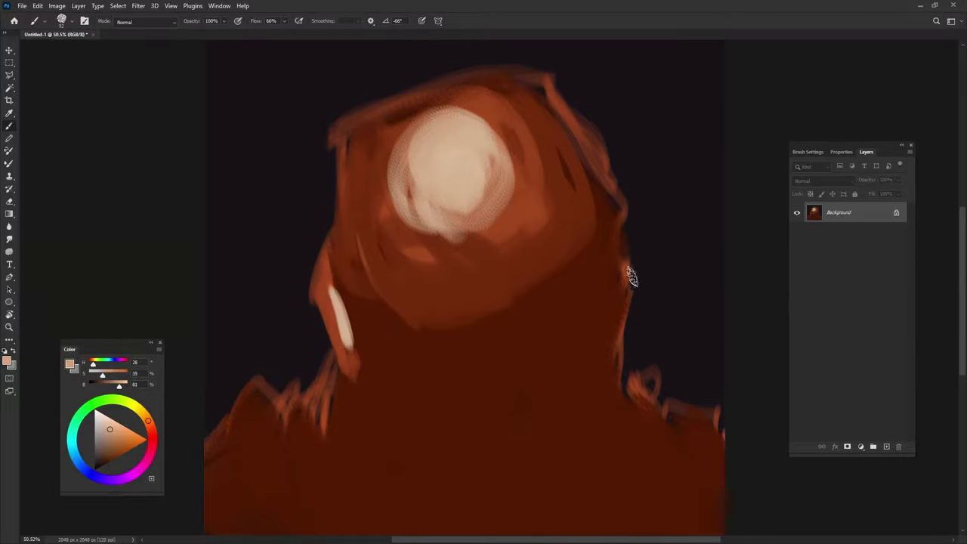
drag(630, 277, 620, 355)
alt+click(610, 250)
drag(610, 251, 623, 378)
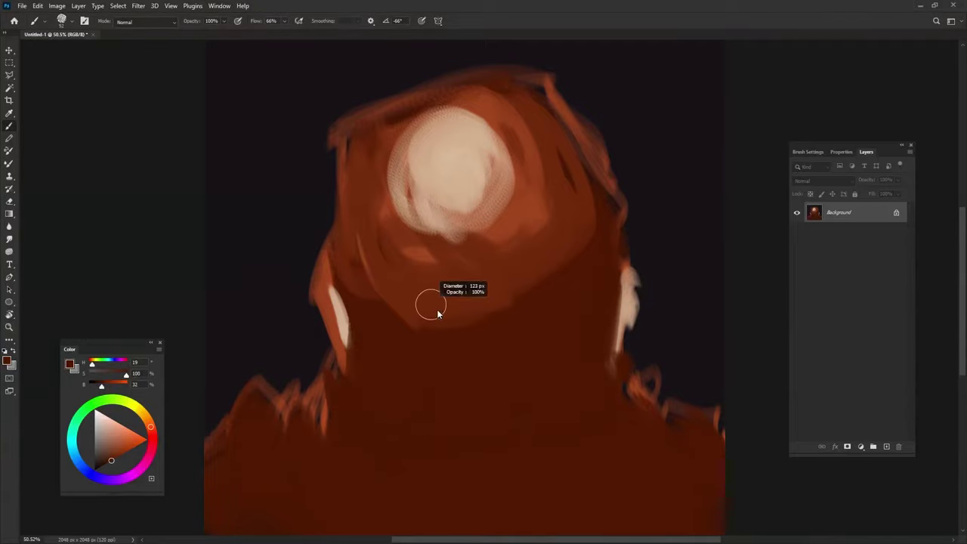
alt+click(367, 282)
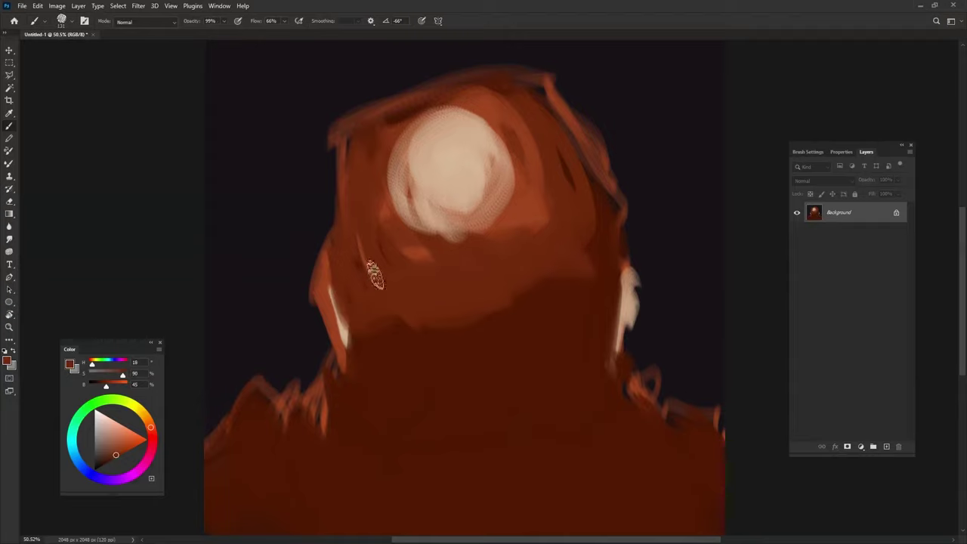
drag(585, 278, 602, 326)
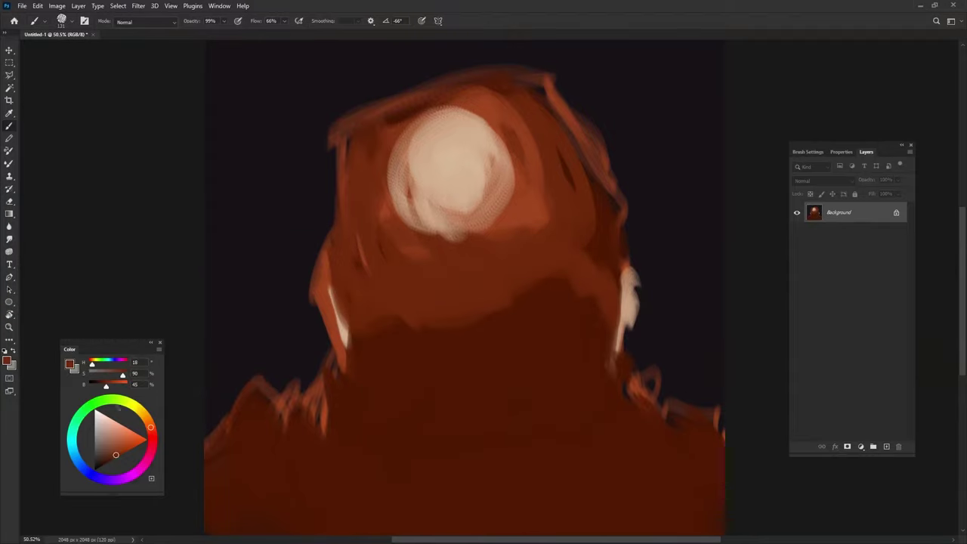
Step: Block in the dark visor shape below the helmet top and smooth its upper edge
alt+click(163, 187)
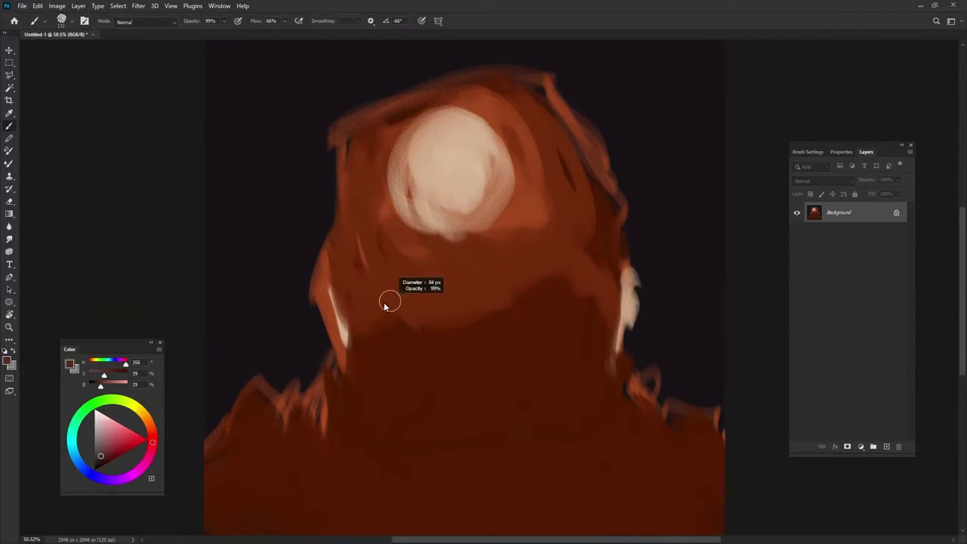
drag(355, 308, 389, 414)
alt+right_click(364, 283)
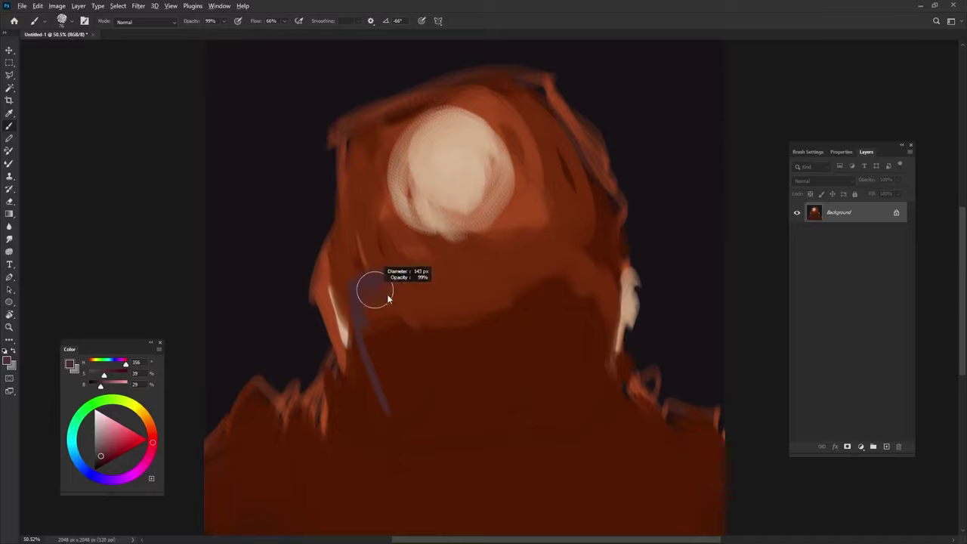
alt+click(150, 220)
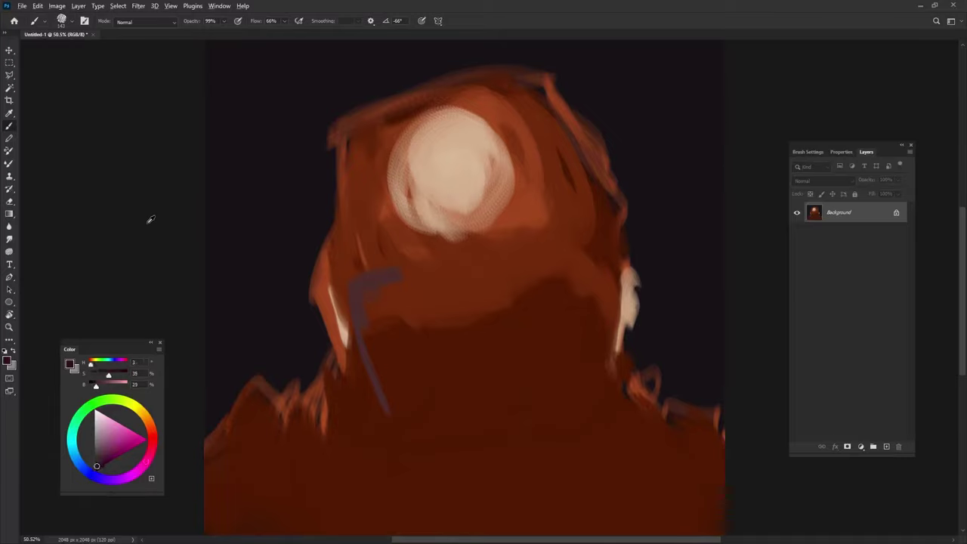
mouse_move(352, 349)
mouse_down()
mouse_move(378, 383)
mouse_move(453, 317)
mouse_move(539, 308)
mouse_move(596, 370)
mouse_move(509, 432)
mouse_move(373, 317)
mouse_up()
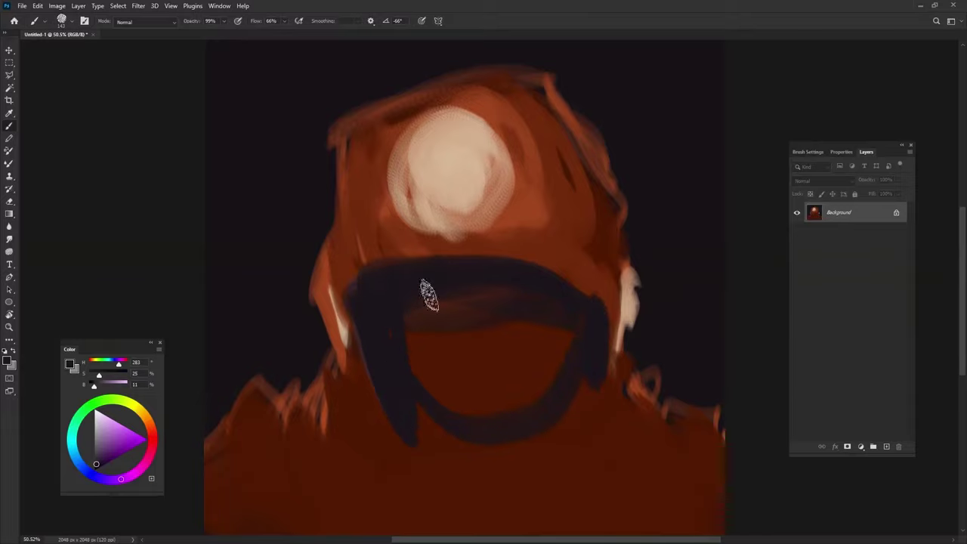
mouse_move(430, 295)
mouse_down()
mouse_move(521, 278)
mouse_move(483, 367)
mouse_move(494, 395)
mouse_move(583, 350)
mouse_move(486, 449)
mouse_move(371, 406)
mouse_move(442, 425)
mouse_move(556, 334)
mouse_up()
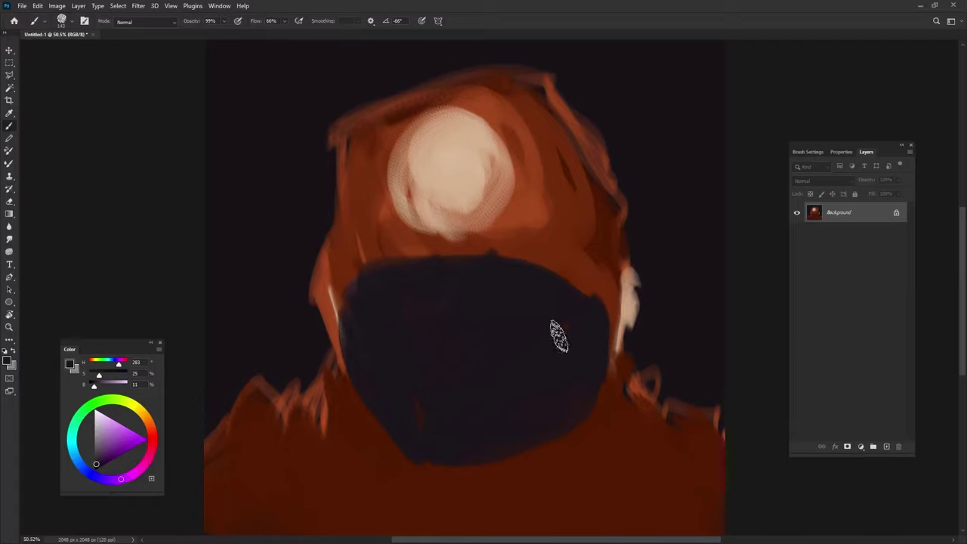
mouse_move(406, 284)
mouse_down()
mouse_move(591, 280)
mouse_move(602, 292)
mouse_up()
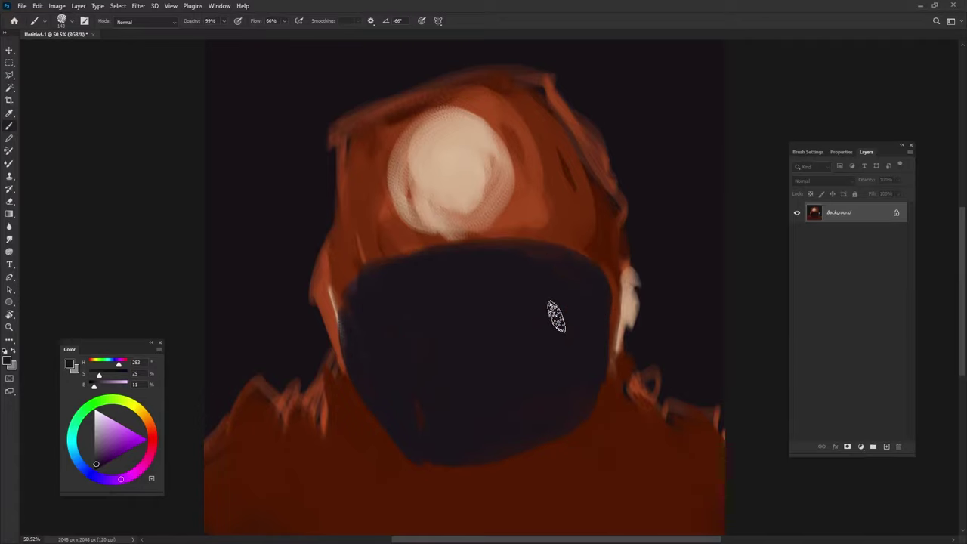
Step: Frame the visor with an orange left edge and a grey-purple rim along top and bottom
alt+click(339, 283)
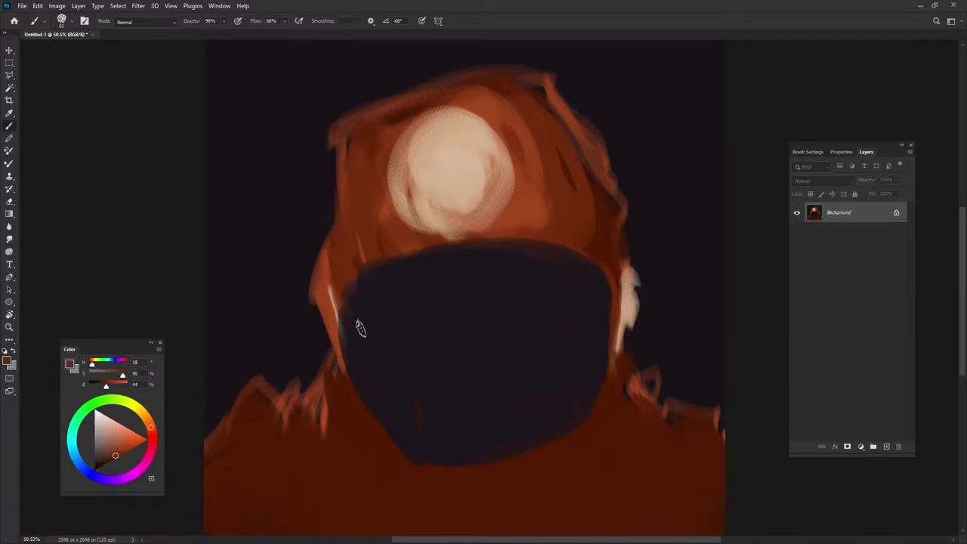
mouse_move(338, 285)
mouse_down()
mouse_move(357, 377)
mouse_move(352, 361)
mouse_up()
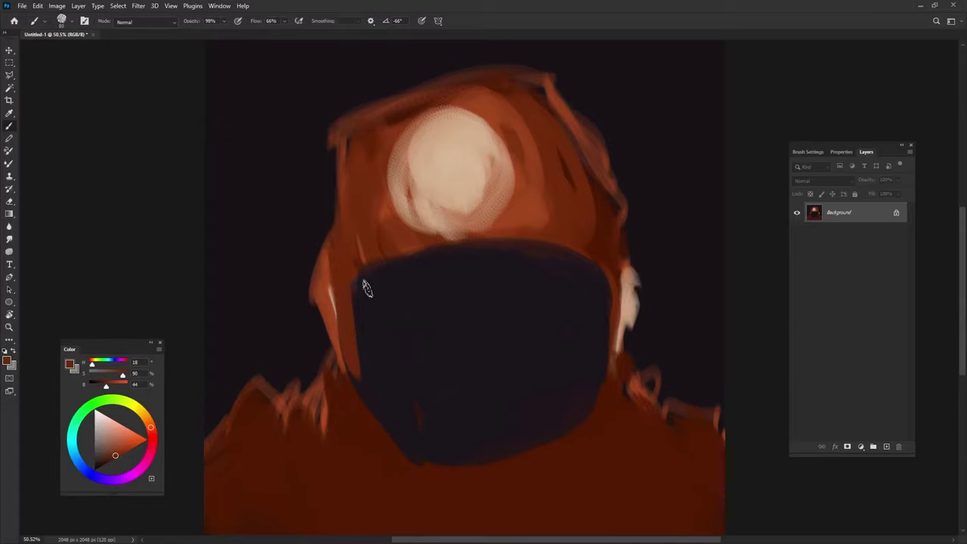
alt+click(375, 299)
click(97, 444)
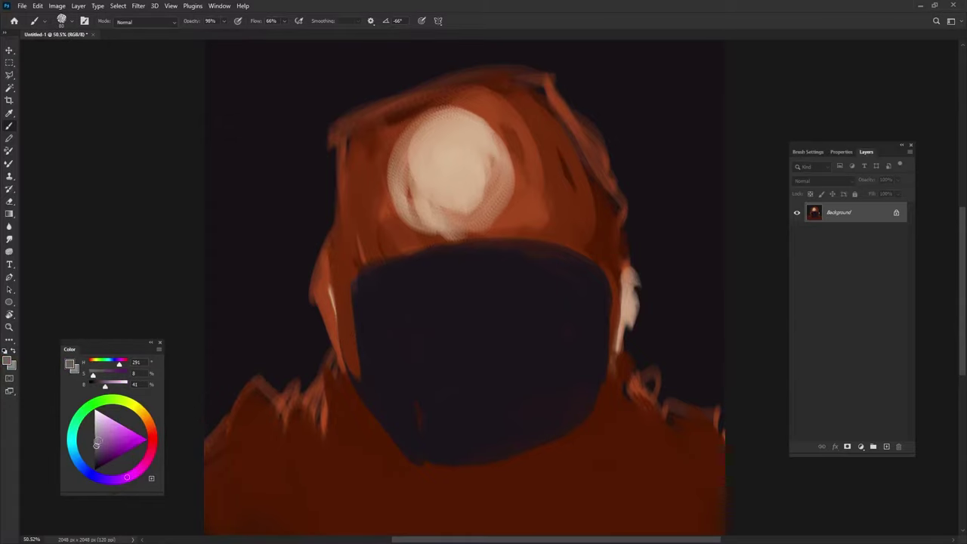
mouse_move(359, 315)
mouse_down()
mouse_move(377, 277)
mouse_move(361, 324)
mouse_up()
alt+click(369, 283)
alt+click(370, 304)
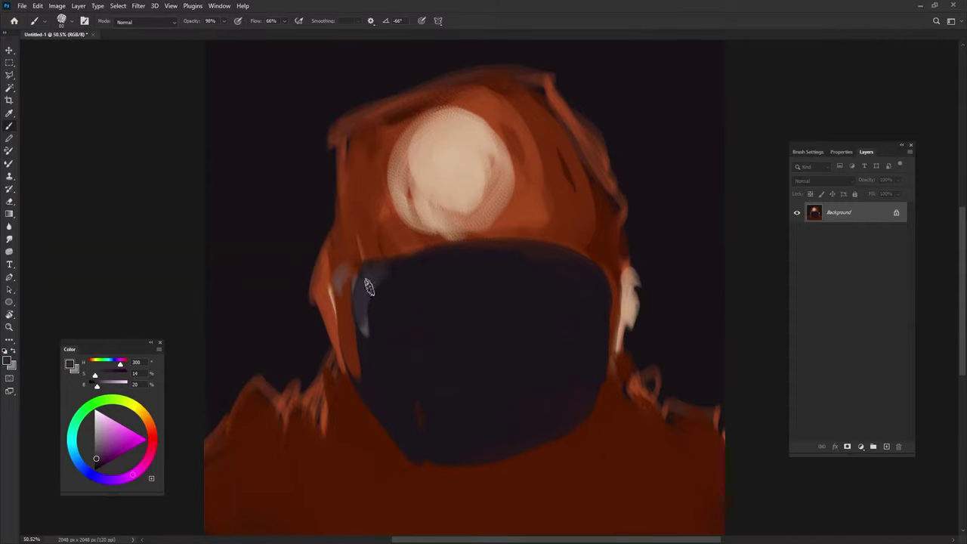
drag(367, 287, 483, 225)
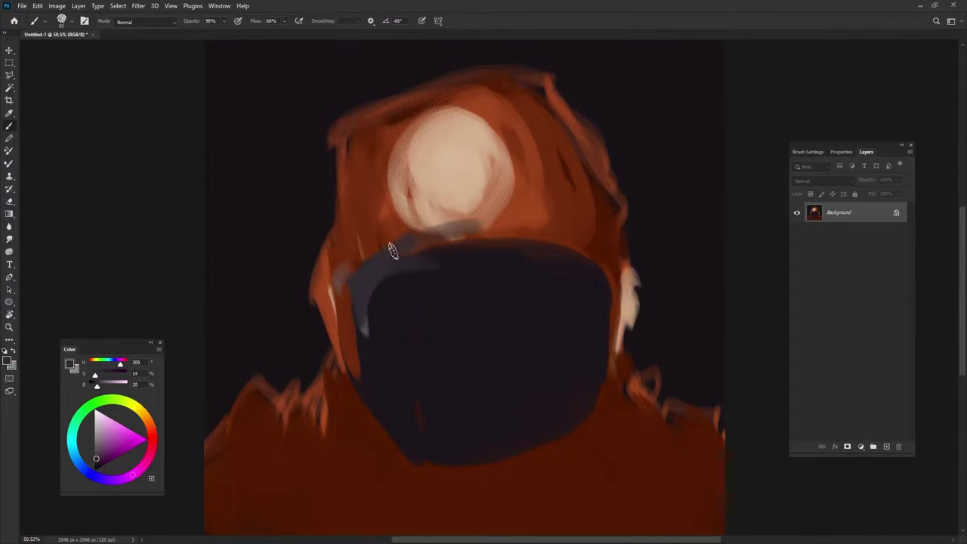
drag(392, 250, 566, 239)
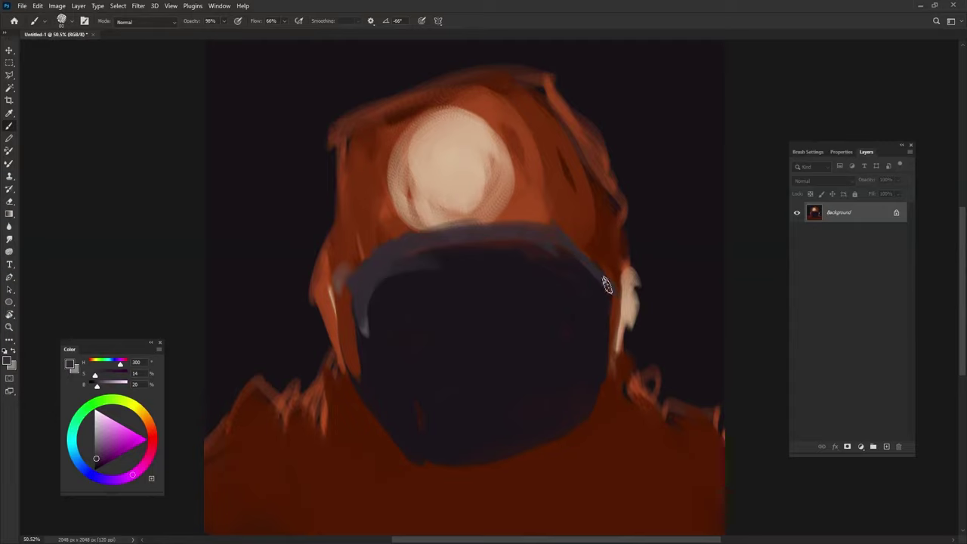
drag(366, 317, 604, 302)
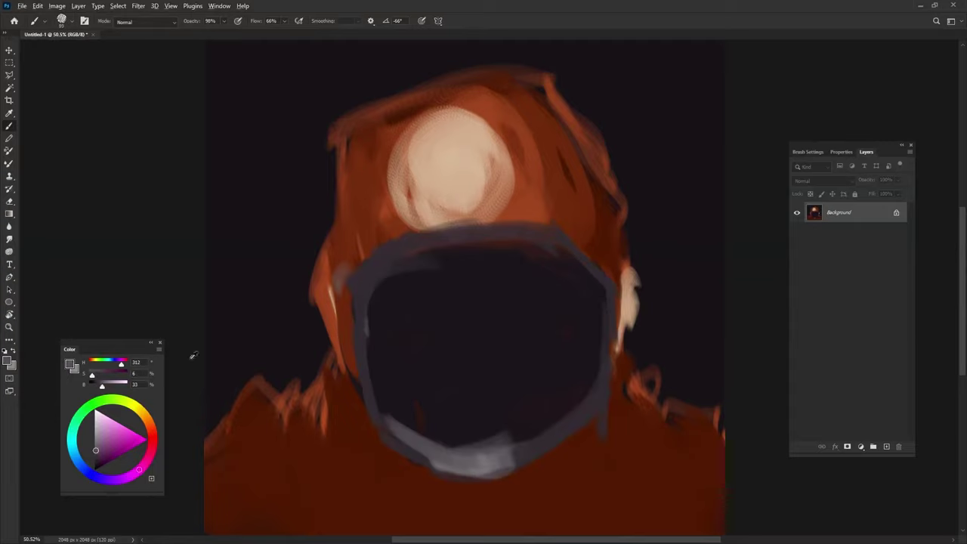
Step: Fill the visor interior with mid-brown strokes to form the face
alt+click(351, 339)
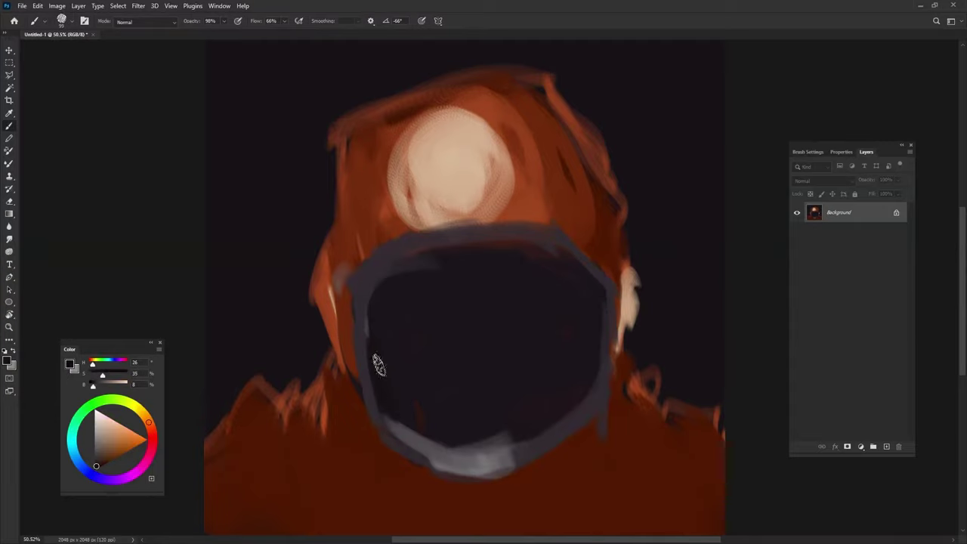
alt+click(488, 189)
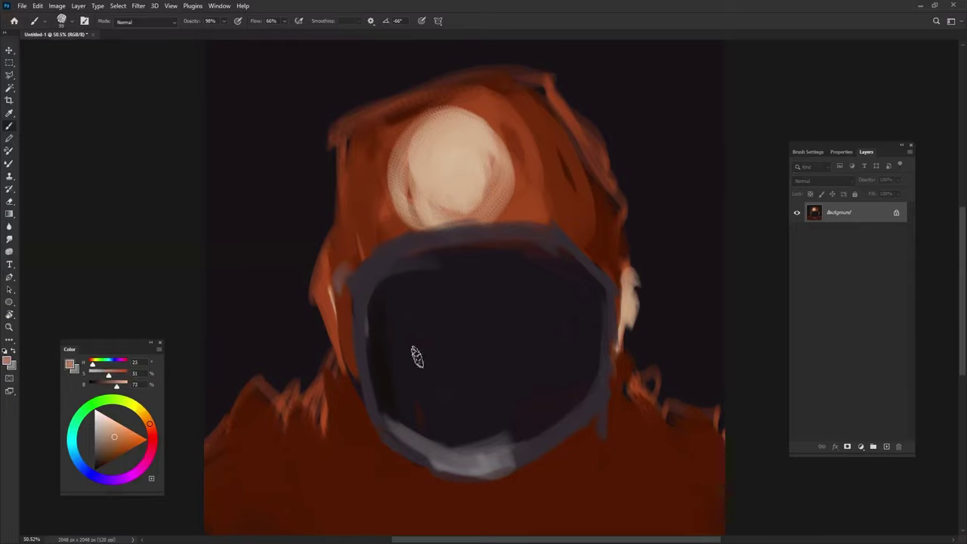
drag(414, 392, 492, 265)
drag(558, 270, 432, 282)
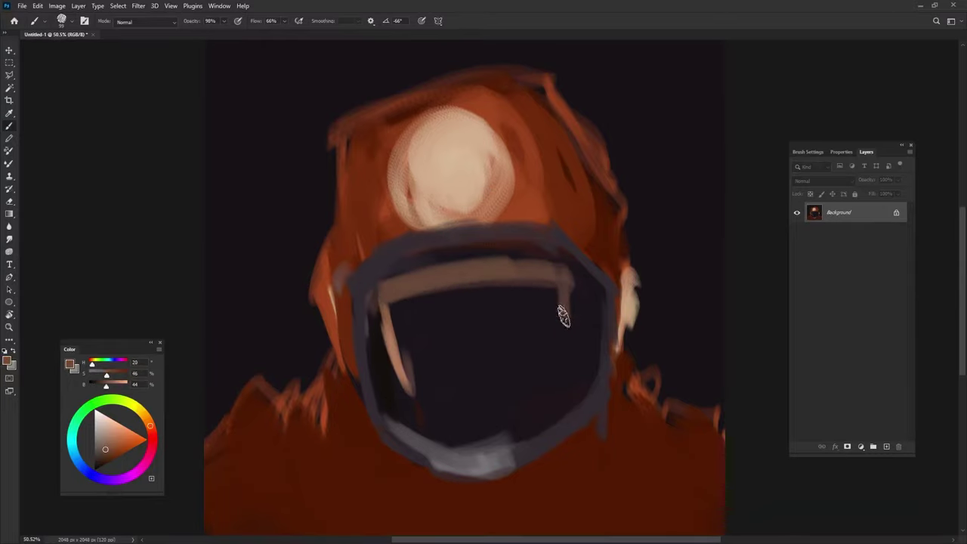
drag(561, 263, 562, 339)
mouse_move(554, 287)
mouse_down()
mouse_move(572, 383)
mouse_move(533, 394)
mouse_up()
mouse_move(430, 401)
mouse_down()
mouse_move(391, 344)
mouse_move(393, 400)
mouse_move(514, 398)
mouse_move(416, 395)
mouse_move(555, 287)
mouse_move(406, 345)
mouse_move(403, 320)
mouse_move(440, 283)
mouse_move(492, 292)
mouse_move(520, 311)
mouse_move(555, 300)
mouse_up()
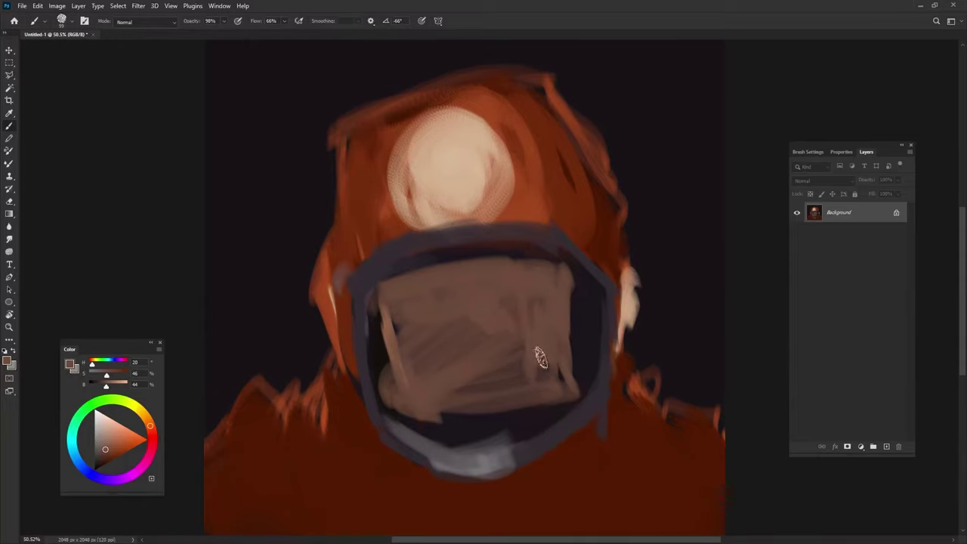
drag(541, 358, 483, 399)
drag(512, 295, 476, 253)
drag(401, 324, 401, 393)
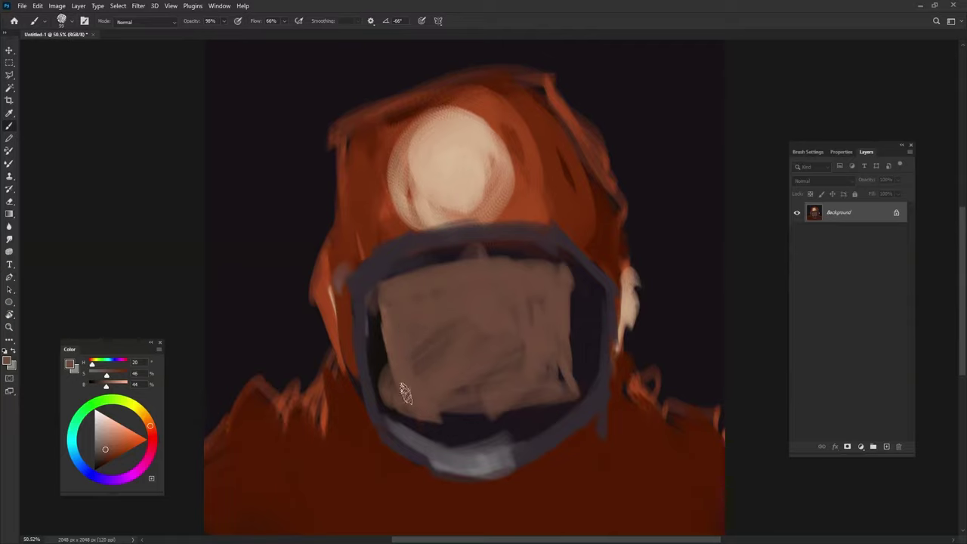
Step: Paint dark purple shadows at the lower face and soften them with brown
alt+click(431, 420)
mouse_move(382, 361)
mouse_down()
mouse_move(433, 384)
mouse_move(441, 420)
mouse_move(548, 395)
mouse_move(537, 397)
mouse_up()
mouse_move(404, 365)
mouse_down()
mouse_move(447, 410)
mouse_move(452, 440)
mouse_up()
alt+click(444, 370)
mouse_move(512, 381)
mouse_down()
mouse_move(525, 421)
mouse_move(501, 423)
mouse_move(471, 393)
mouse_up()
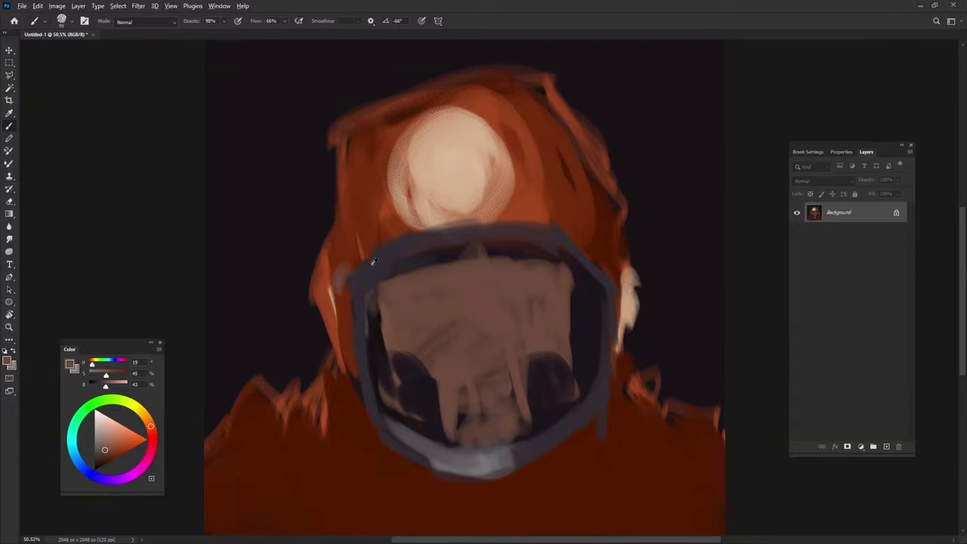
Step: Paint near-black eye sockets and a nose cavity on the face
alt+click(367, 108)
click(98, 468)
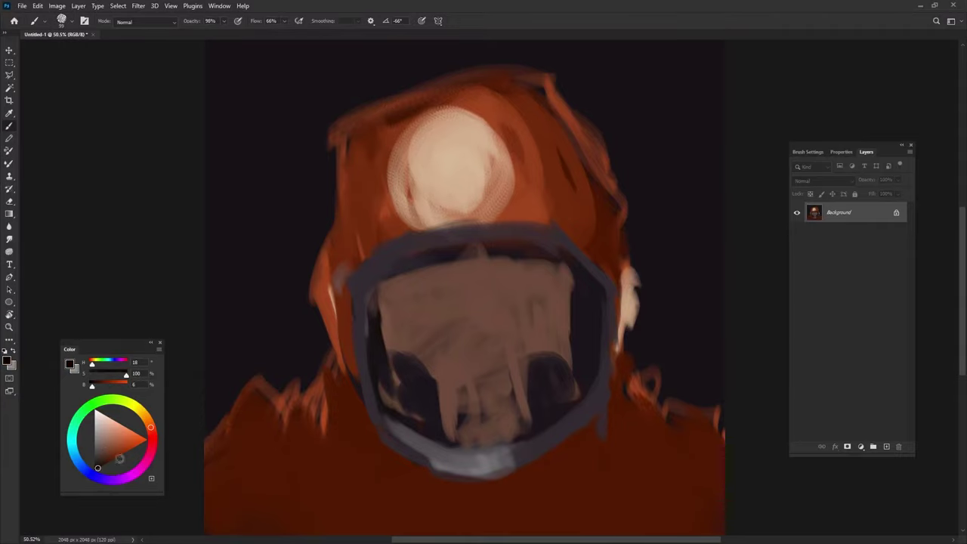
drag(404, 312, 450, 313)
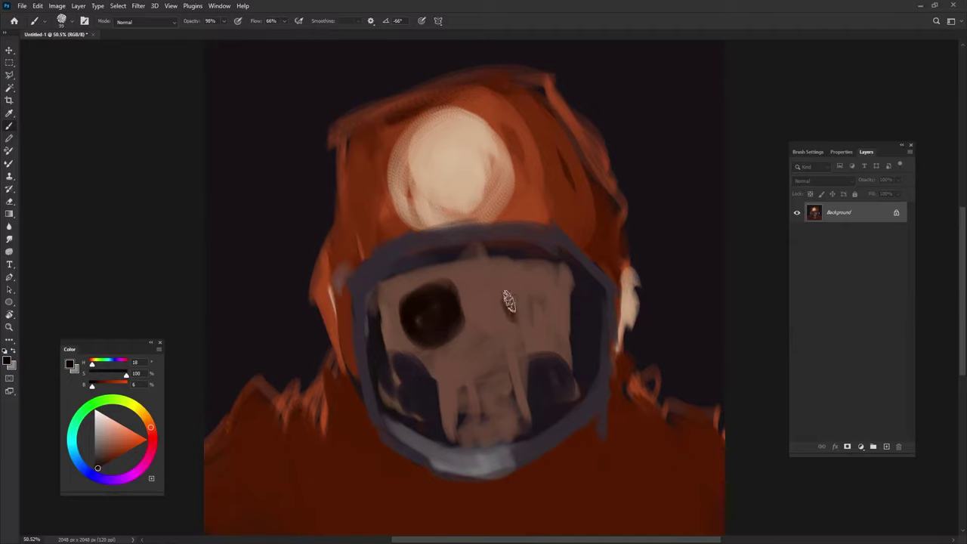
mouse_move(508, 301)
mouse_down()
mouse_move(522, 307)
mouse_move(508, 318)
mouse_up()
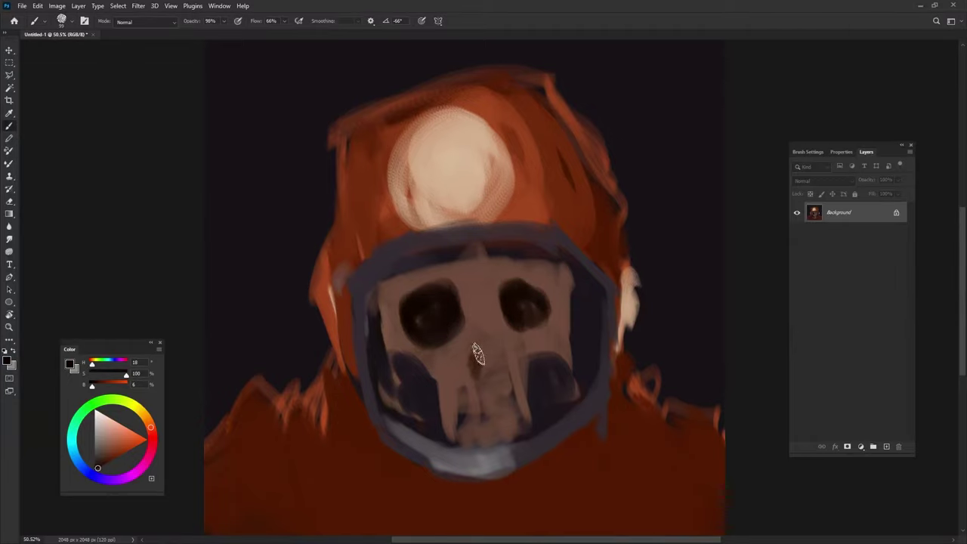
drag(490, 351, 469, 358)
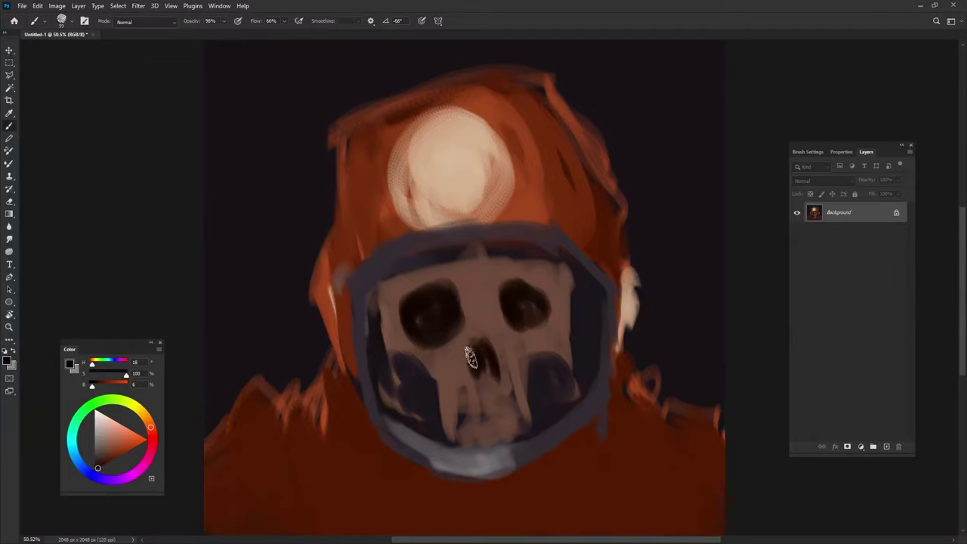
alt+click(505, 330)
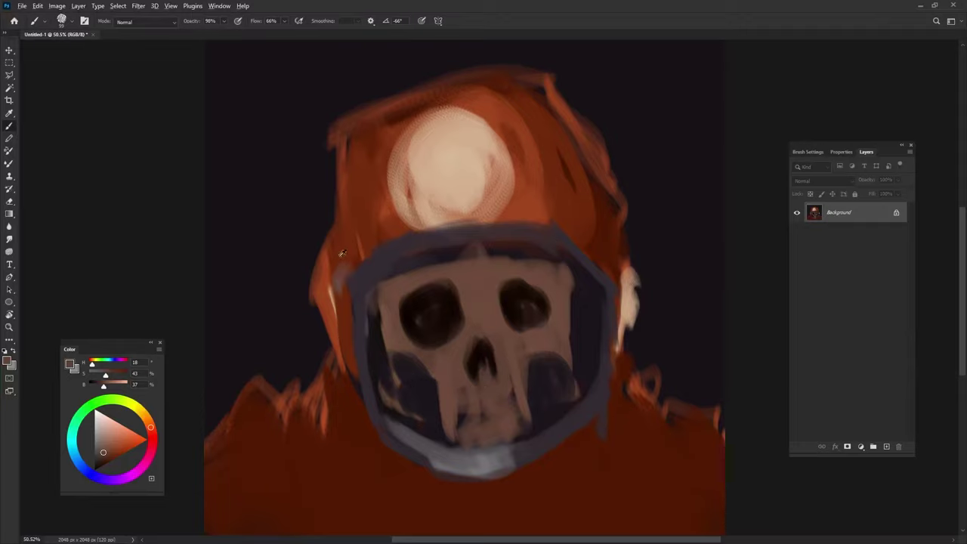
Step: Shade the helmet's left and right sides and the left visor rim in very dark red
alt+click(333, 157)
drag(112, 458, 102, 466)
mouse_move(343, 181)
mouse_down()
mouse_move(339, 257)
mouse_move(351, 295)
mouse_up()
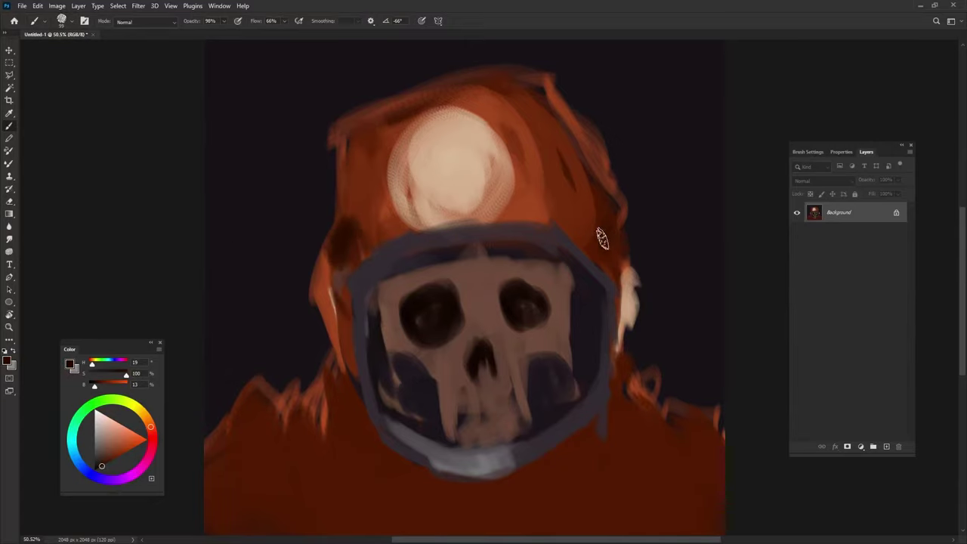
drag(597, 221, 577, 211)
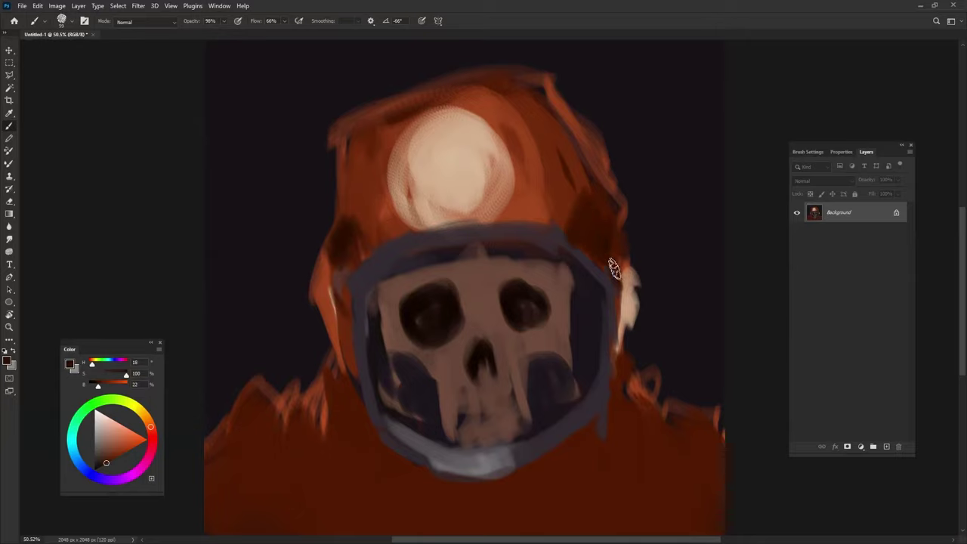
mouse_move(349, 194)
mouse_down()
mouse_move(345, 267)
mouse_move(376, 374)
mouse_up()
Step: Darken the visor rim's right edge, then lighten the left, right and lower rim with grey-purple
drag(604, 278, 602, 398)
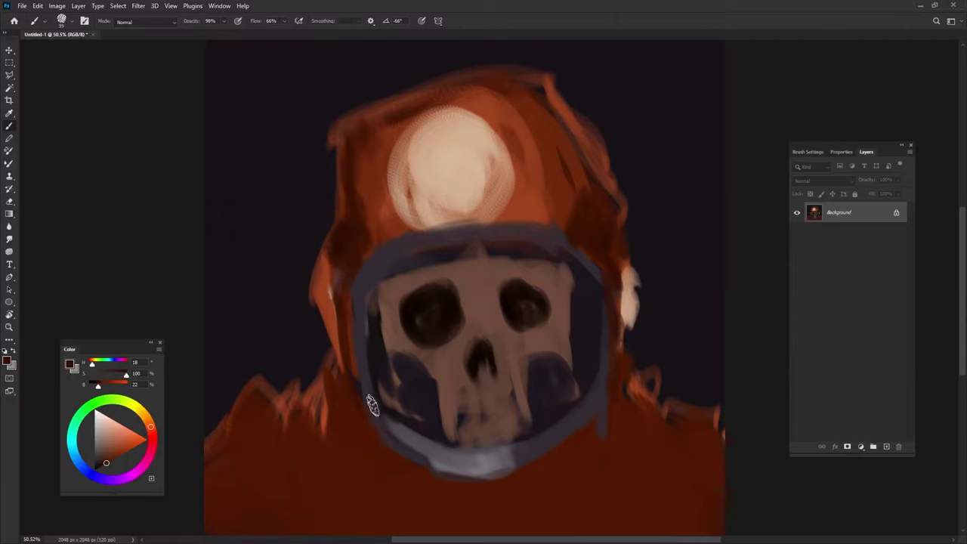
alt+click(408, 428)
drag(371, 384, 367, 402)
mouse_move(602, 366)
mouse_down()
mouse_move(599, 345)
mouse_move(424, 446)
mouse_up()
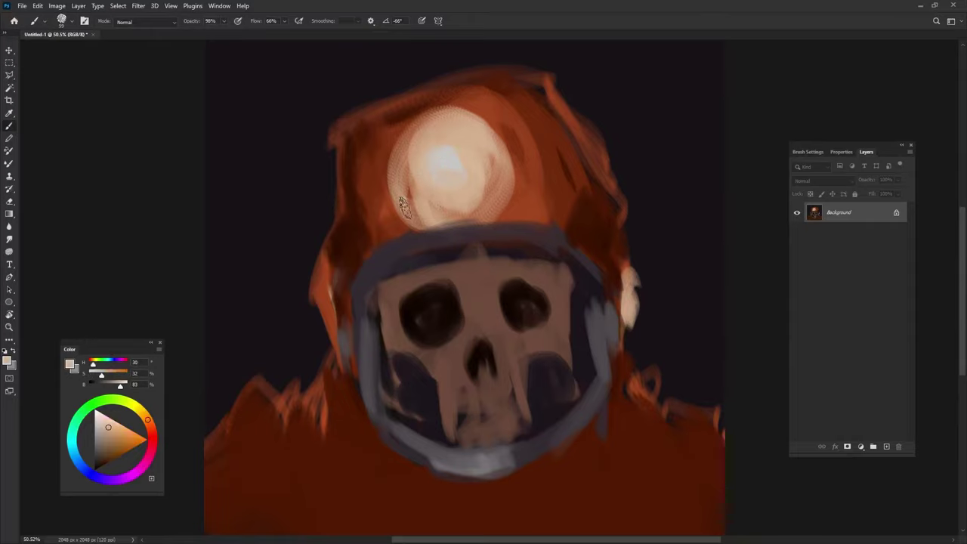
Step: Smooth the helmet's top edge and reshape its upper-left outline using the background colour and orange
alt+click(377, 219)
alt+click(420, 123)
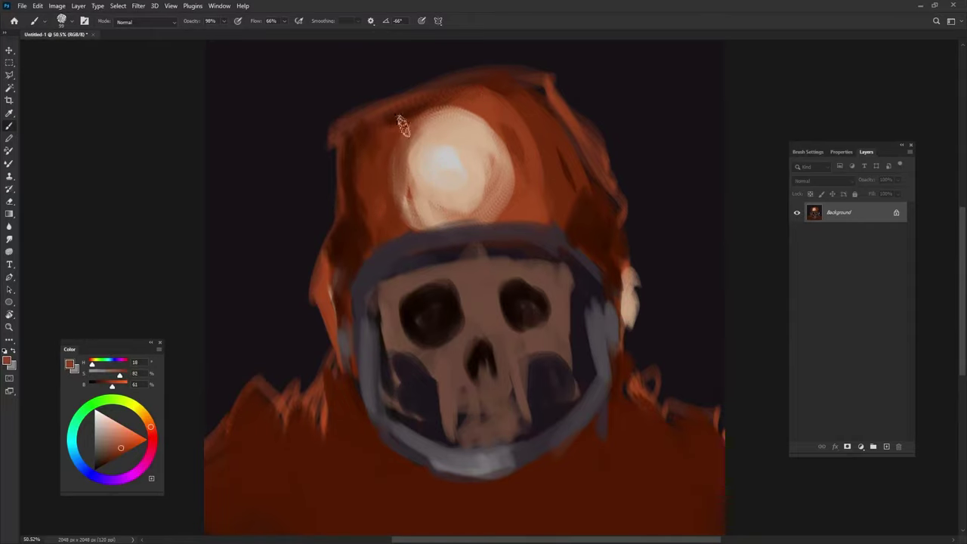
drag(340, 147, 518, 91)
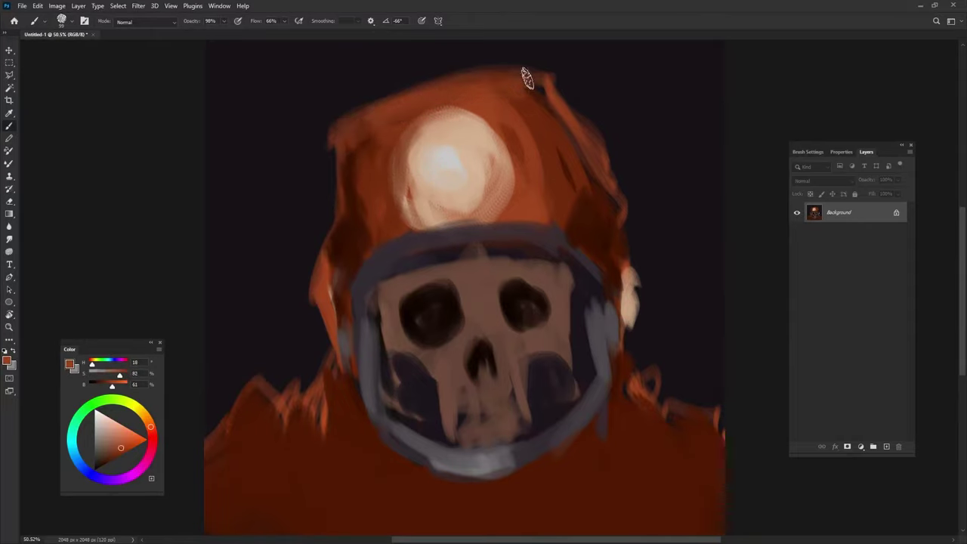
alt+click(578, 68)
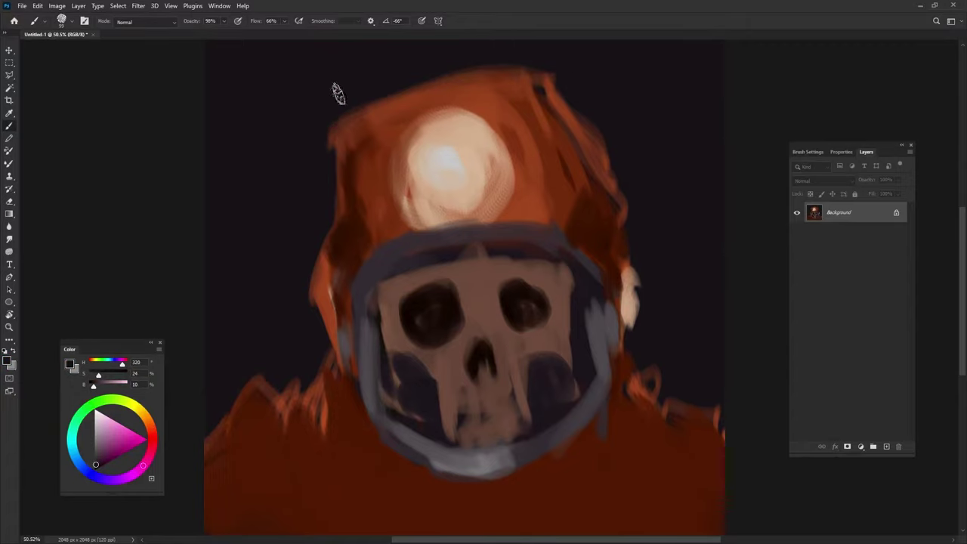
drag(334, 91, 320, 186)
drag(339, 113, 325, 202)
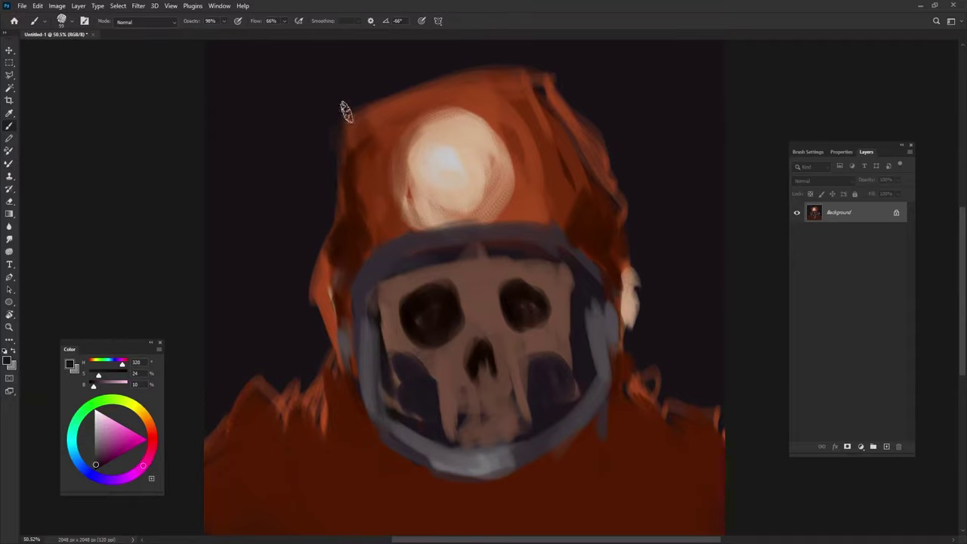
drag(340, 108, 339, 145)
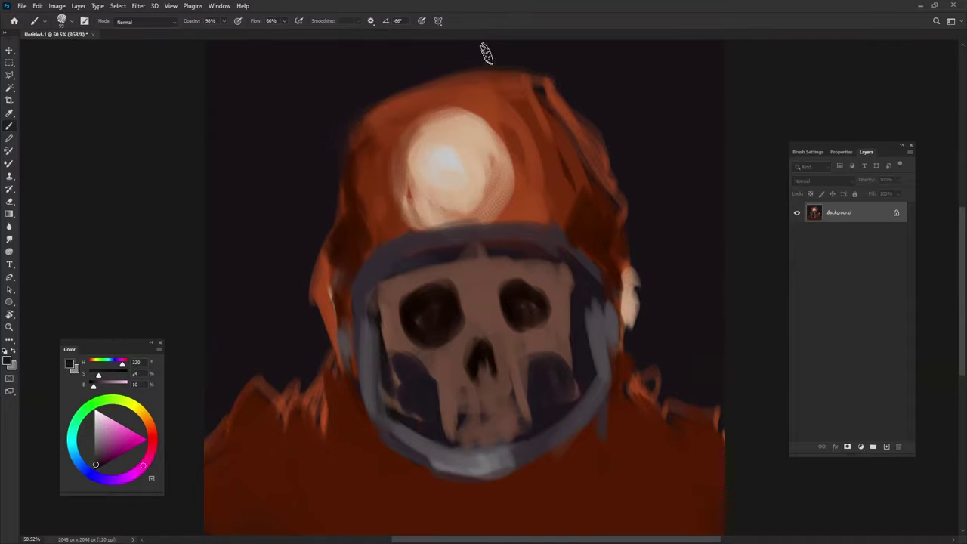
alt+click(491, 87)
mouse_move(378, 113)
mouse_down()
mouse_move(340, 170)
mouse_move(347, 235)
mouse_up()
alt+click(348, 235)
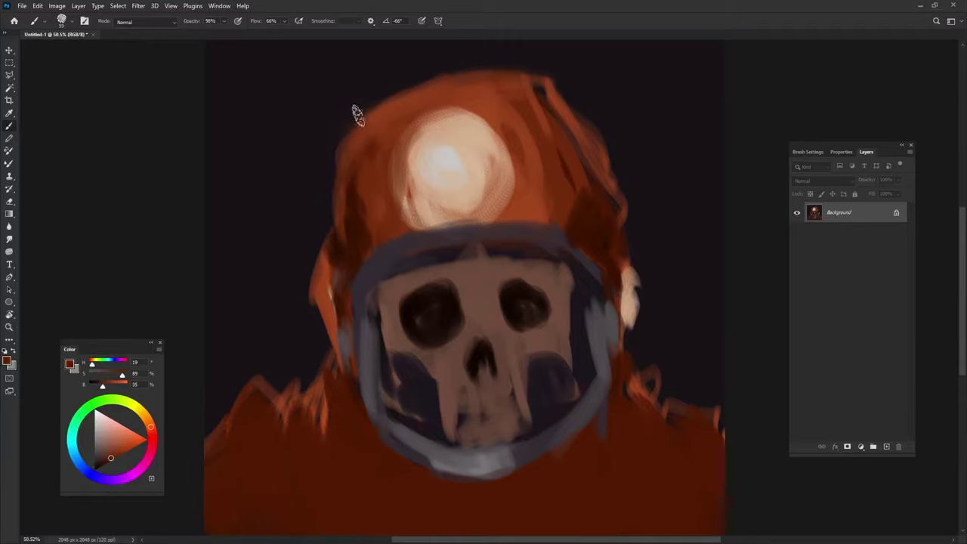
alt+click(342, 263)
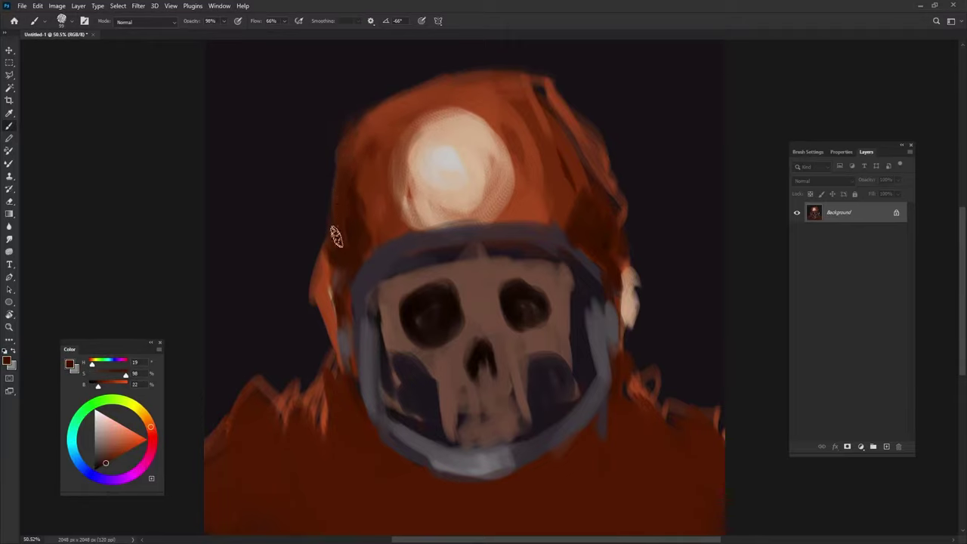
Step: Cover the helmet top with orange and shade then lighten its upper-right edge
alt+click(365, 126)
drag(444, 83, 583, 123)
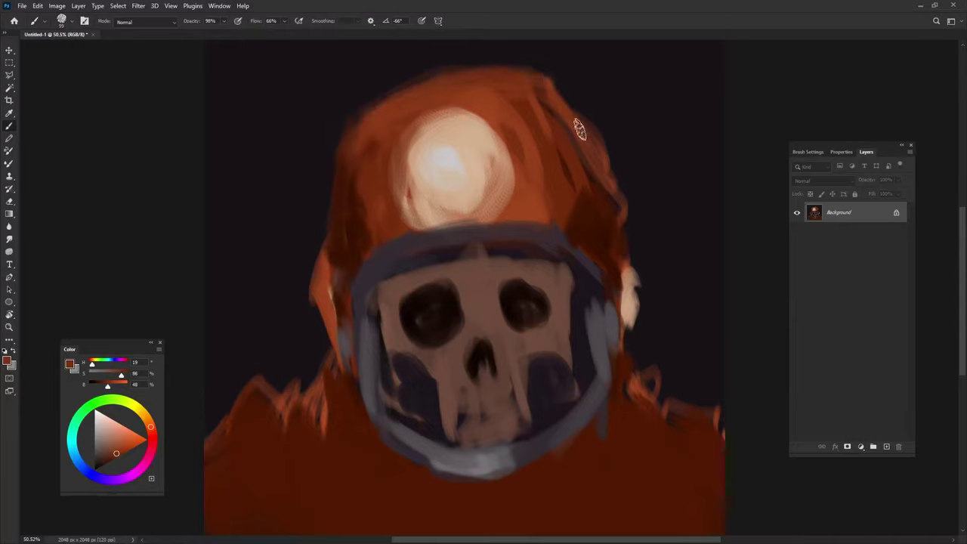
drag(524, 83, 569, 112)
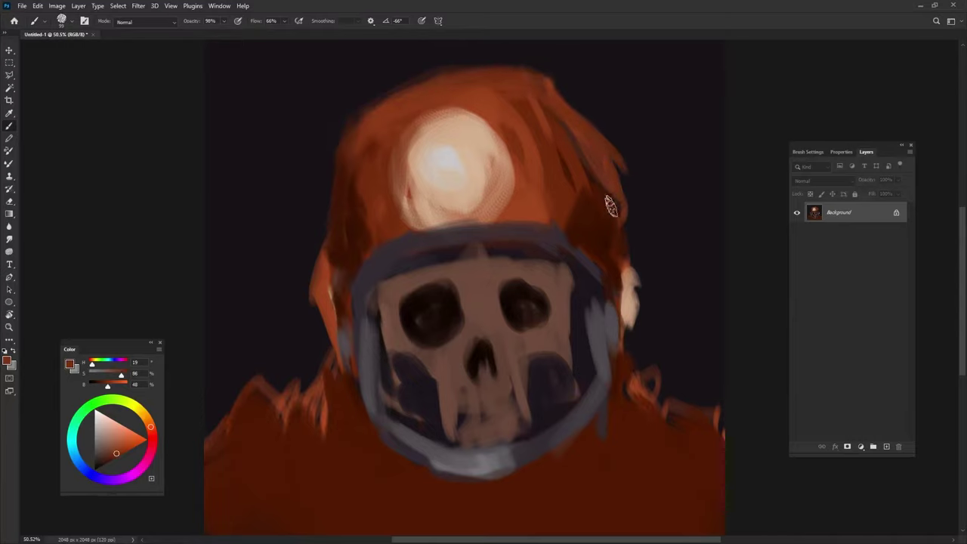
alt+click(579, 209)
mouse_move(601, 185)
mouse_down()
mouse_move(556, 108)
mouse_move(610, 200)
mouse_up()
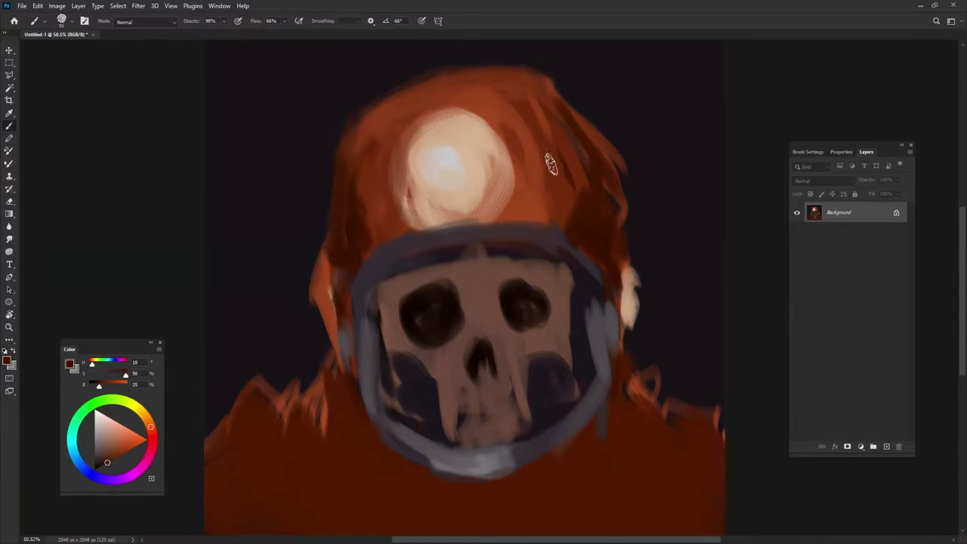
alt+click(548, 106)
mouse_move(548, 106)
mouse_down()
mouse_move(592, 179)
mouse_move(562, 221)
mouse_up()
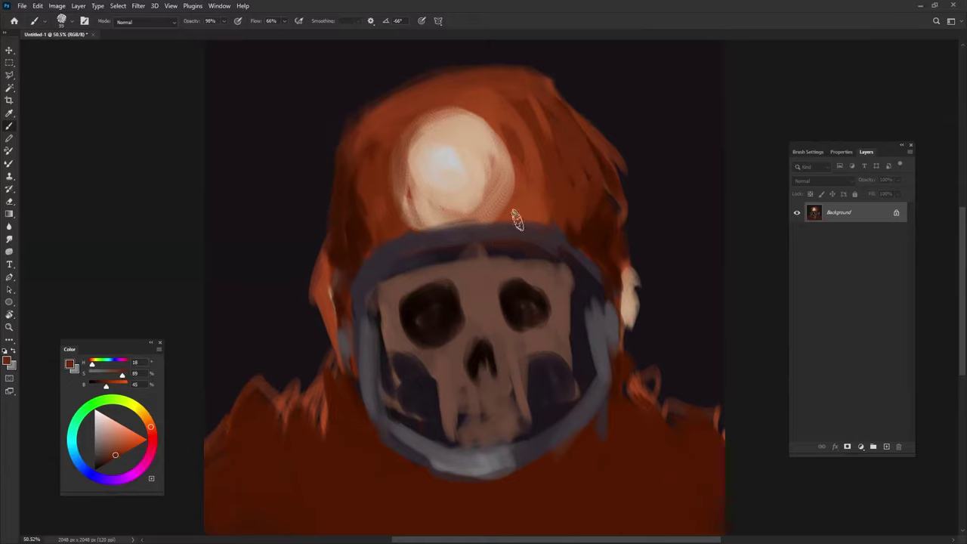
Step: Add light orange highlight strokes down the helmet's left side beside the lamp
alt+click(358, 148)
drag(358, 147, 365, 260)
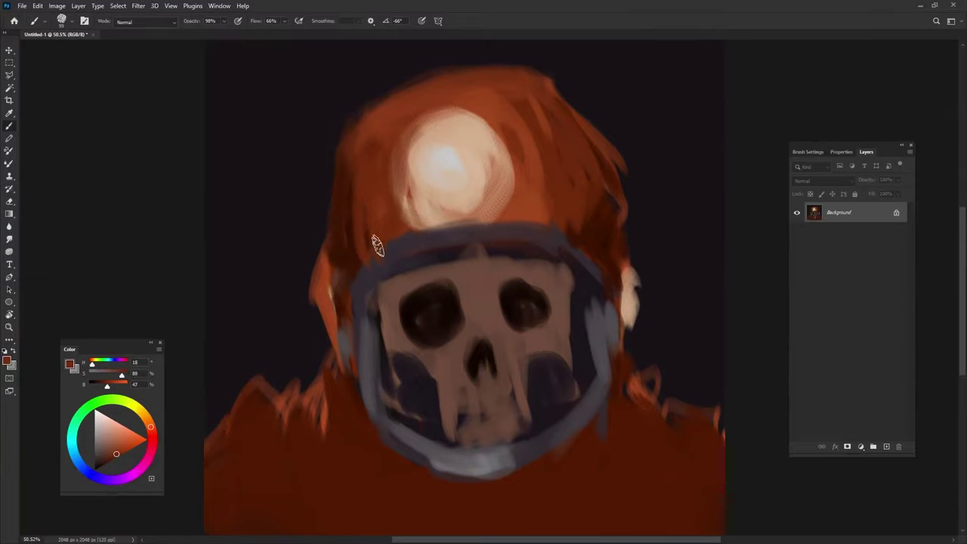
alt+click(378, 239)
click(130, 429)
mouse_move(393, 218)
mouse_down()
mouse_move(405, 89)
mouse_move(387, 212)
mouse_move(397, 139)
mouse_up()
click(142, 442)
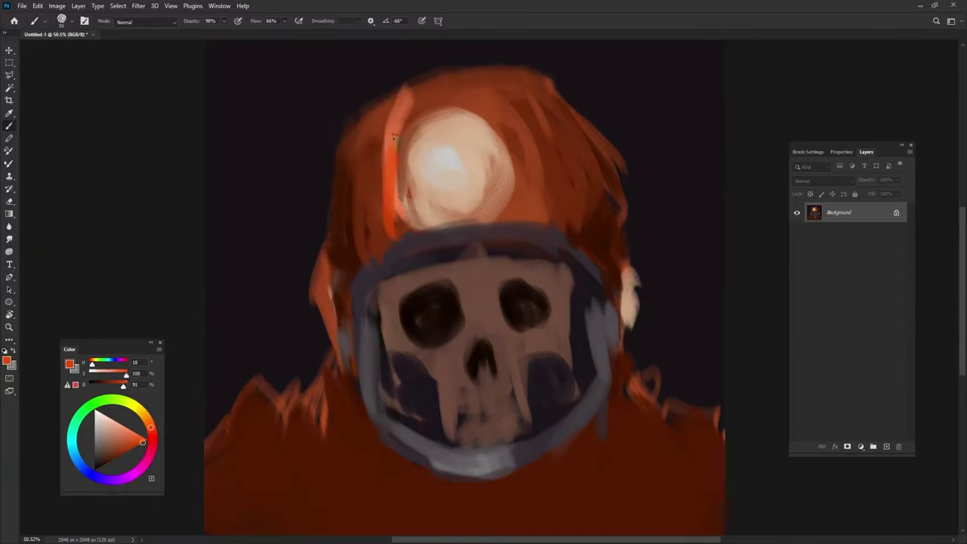
Step: Brighten the helmet on both sides of the lamp with lighter orange
alt+click(472, 84)
drag(417, 86, 382, 242)
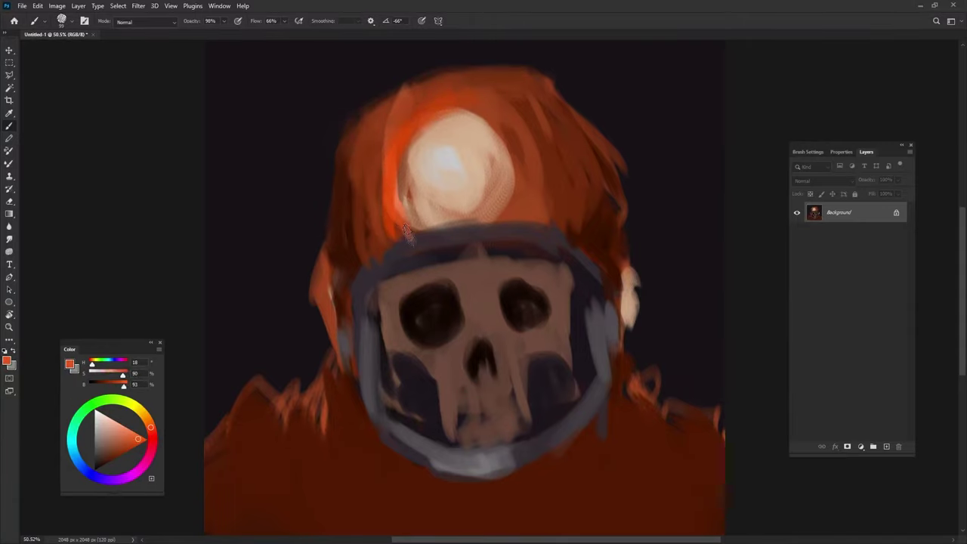
mouse_move(465, 97)
mouse_down()
mouse_move(512, 147)
mouse_move(517, 200)
mouse_move(544, 219)
mouse_up()
drag(539, 134, 559, 204)
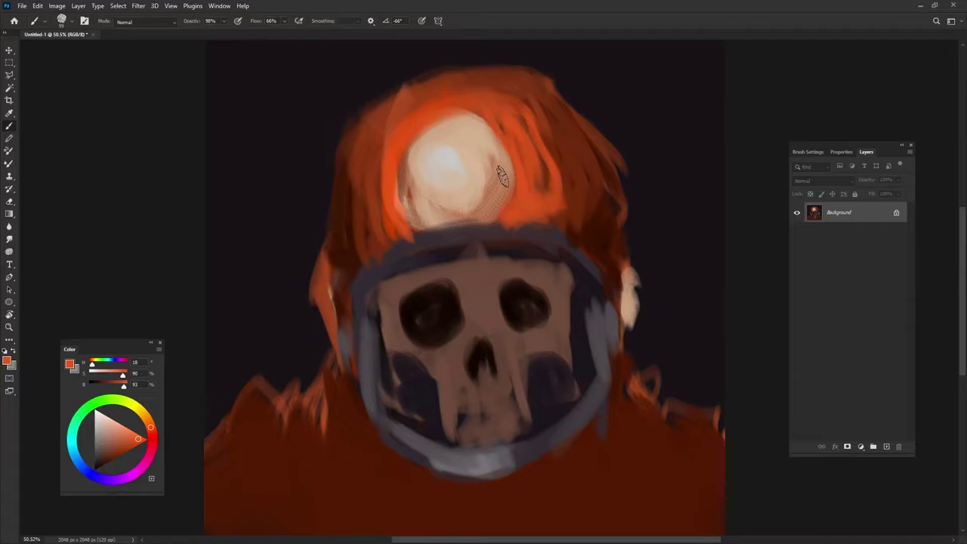
key(0)
Step: Darken the visor's top and upper-left rim with grey and dark red-orange
alt+click(453, 466)
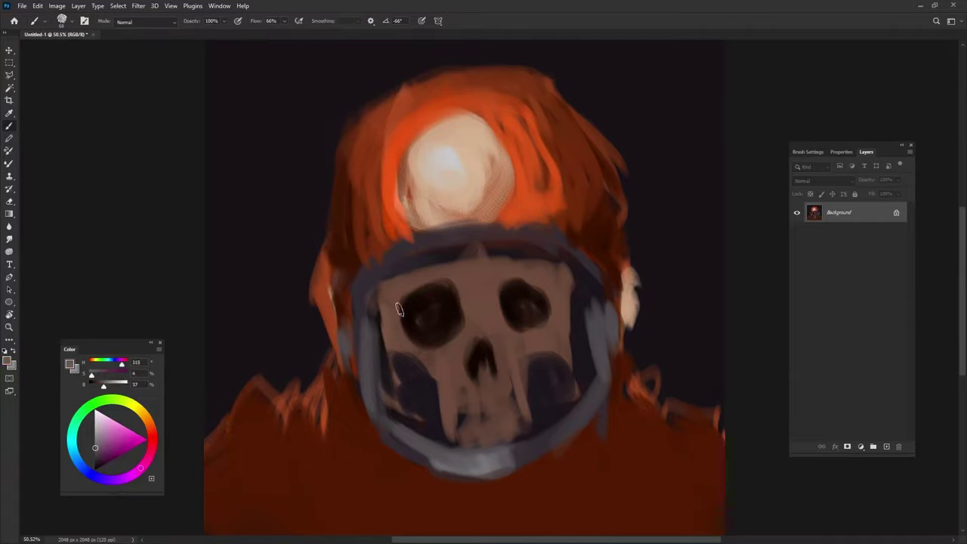
drag(394, 249, 551, 231)
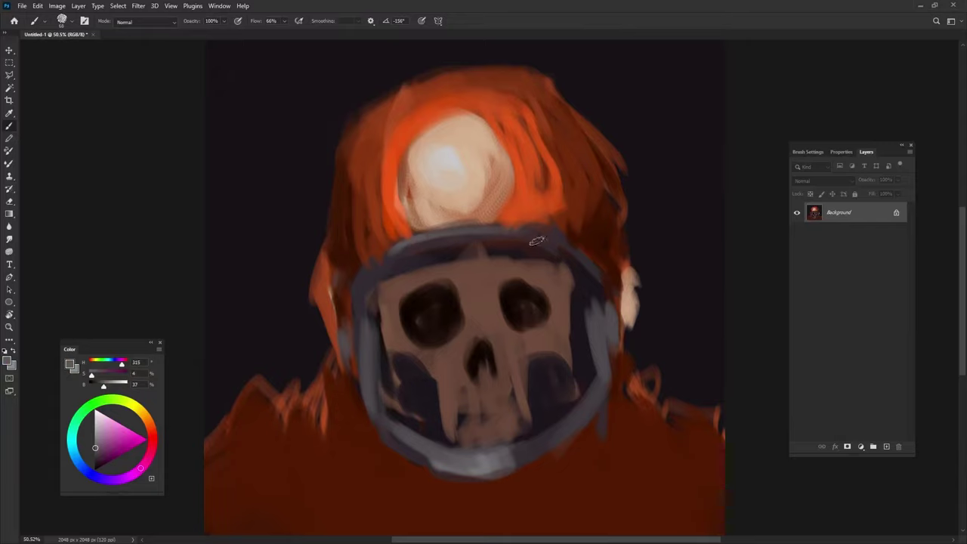
alt+click(371, 268)
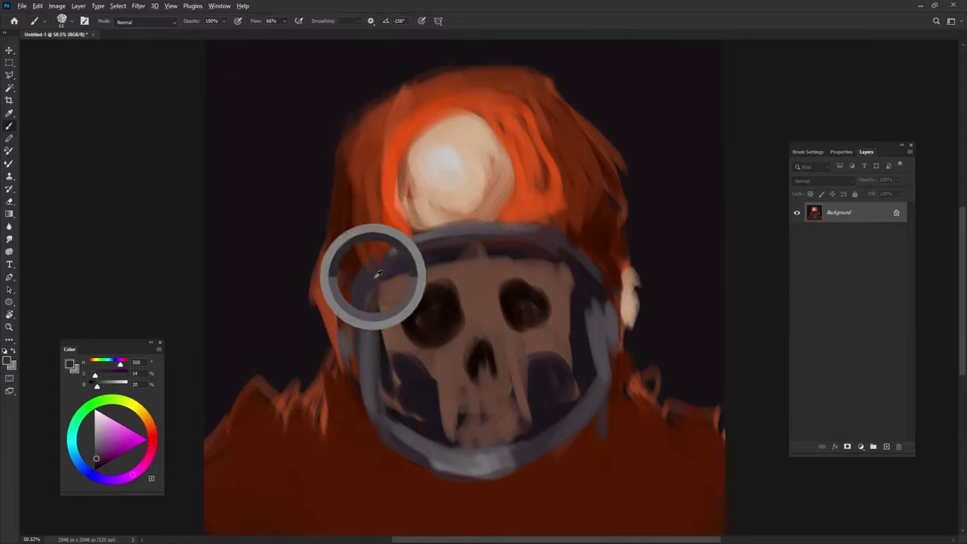
mouse_move(397, 249)
mouse_down()
mouse_move(491, 240)
mouse_move(354, 318)
mouse_up()
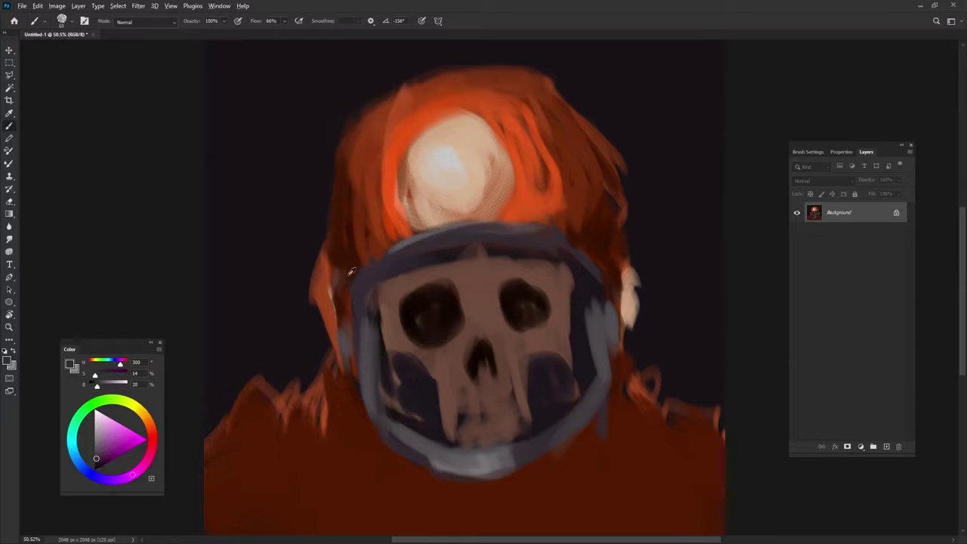
alt+click(352, 271)
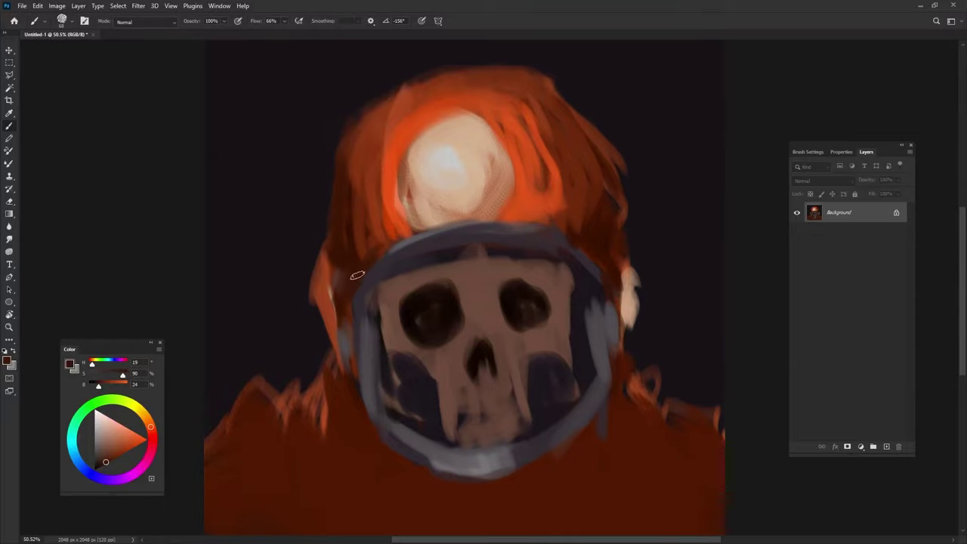
drag(376, 259, 490, 212)
Step: Refine the lamp's lower edge in pinkish-brown and add a dark red stroke on the helmet's right
alt+click(453, 162)
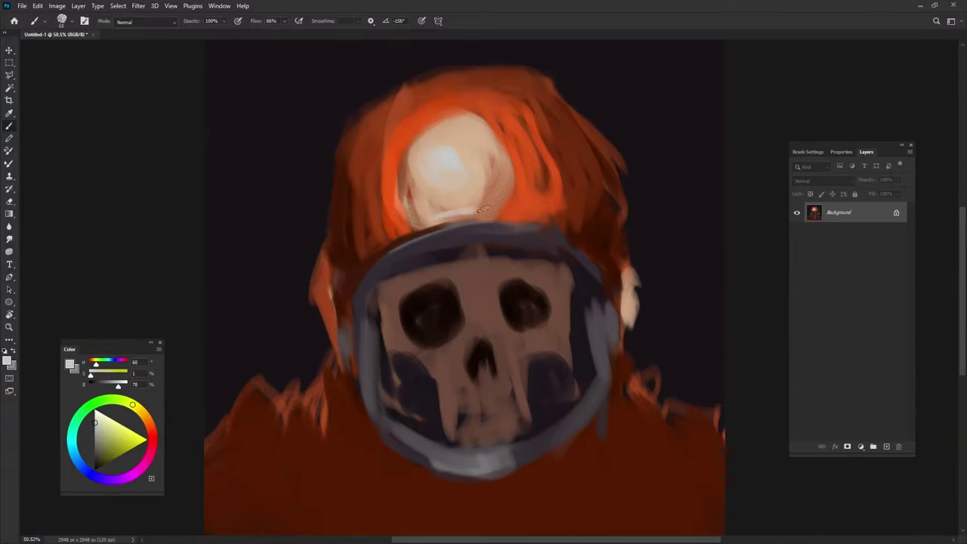
alt+click(491, 212)
drag(420, 224, 483, 217)
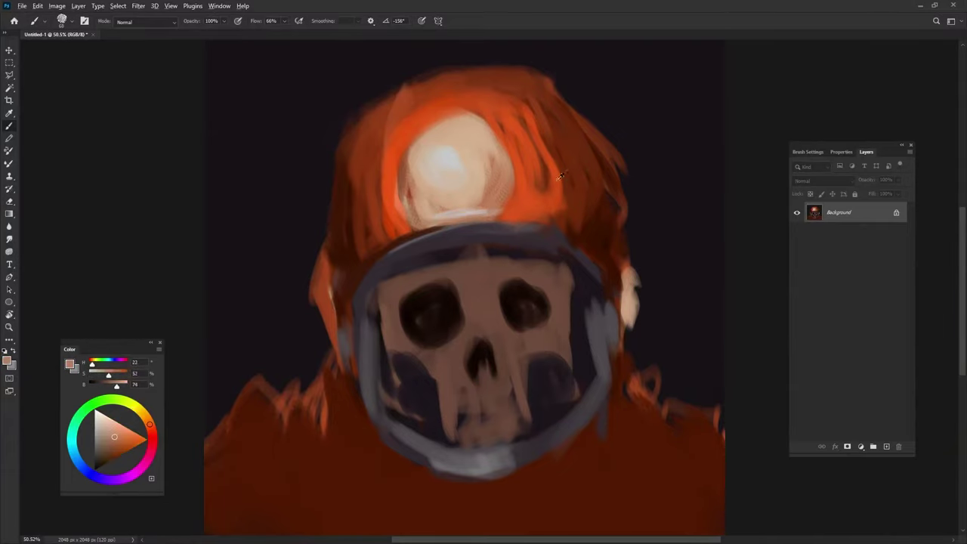
alt+click(555, 210)
drag(573, 206, 580, 243)
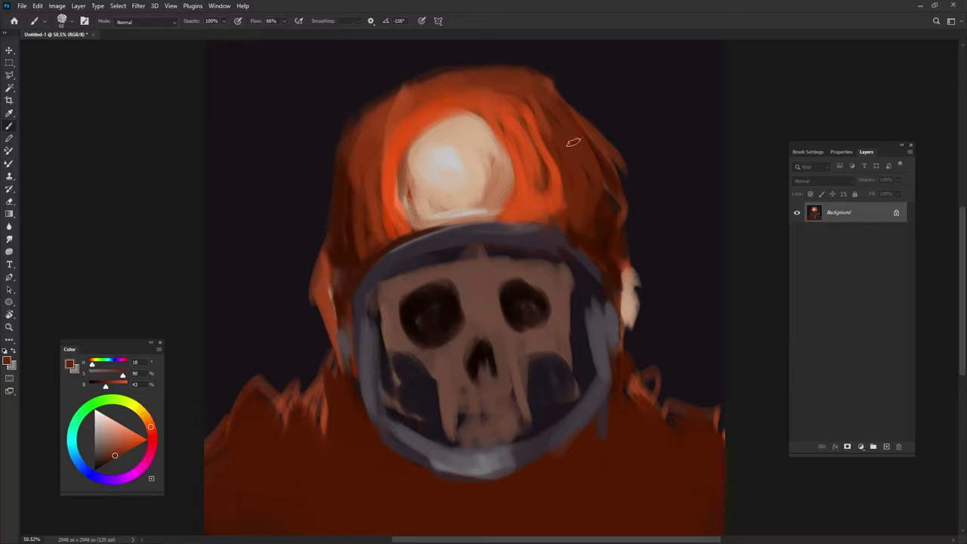
Step: Lighten the helmet's left and right edges with orange-brown strokes
alt+click(333, 294)
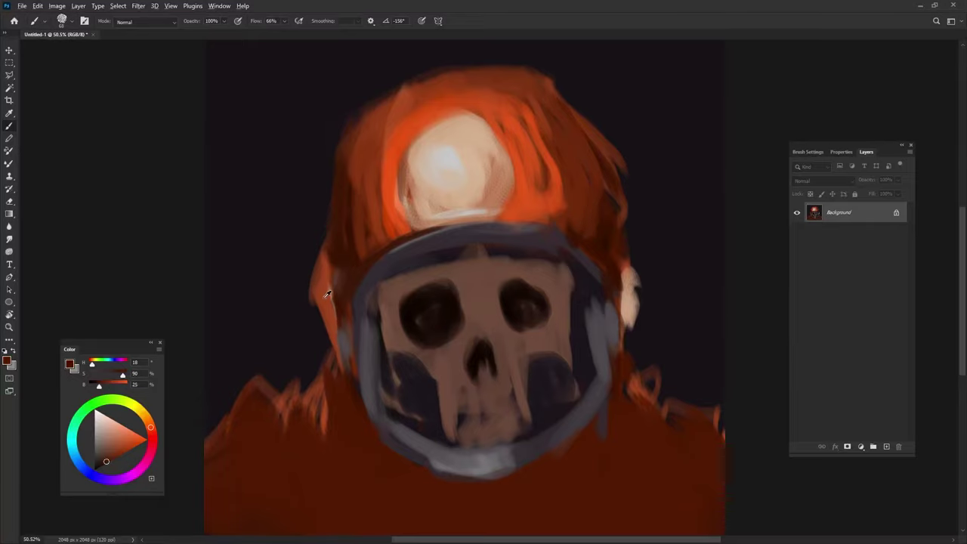
alt+click(326, 286)
drag(333, 296, 342, 330)
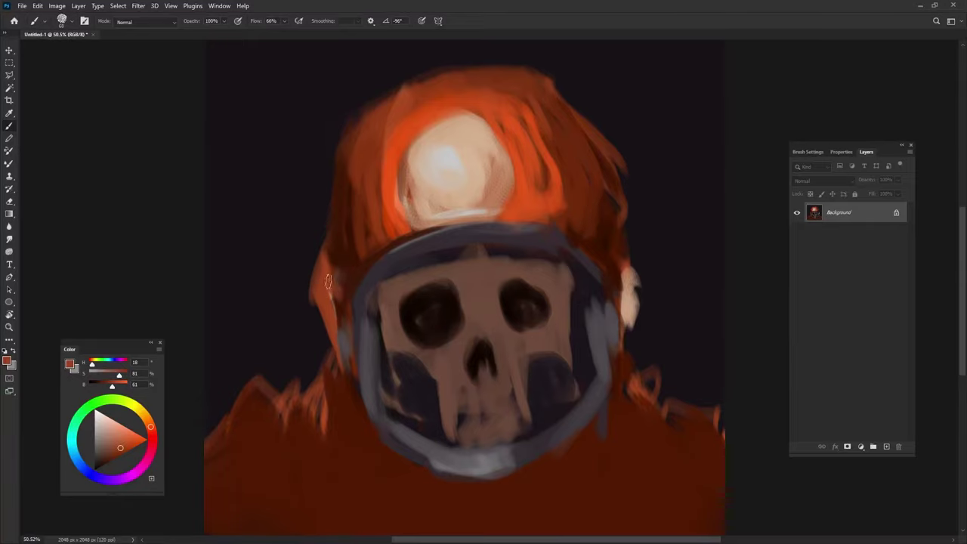
drag(619, 277, 642, 249)
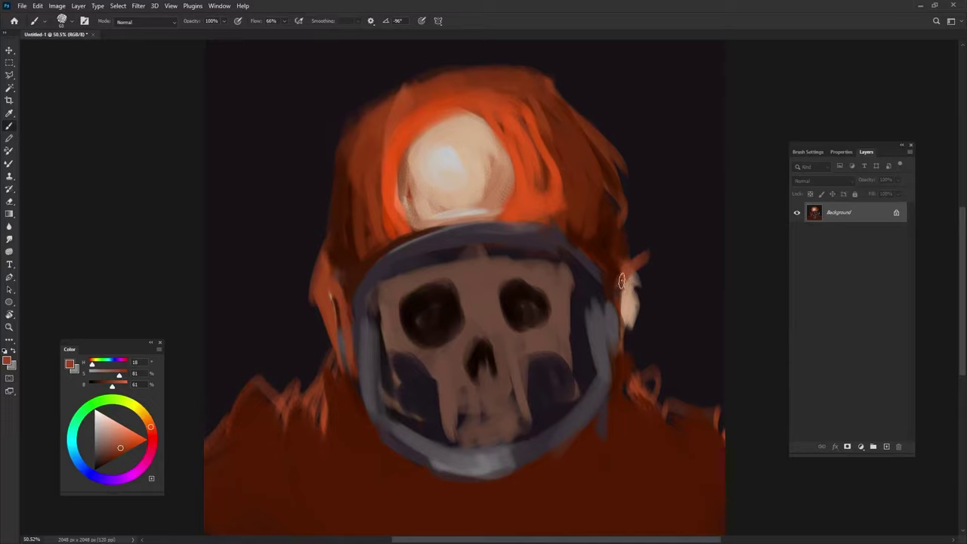
alt+click(599, 224)
Step: Raise the helmet's top outline and extend its upper-right edge in lighter orange
alt+click(576, 122)
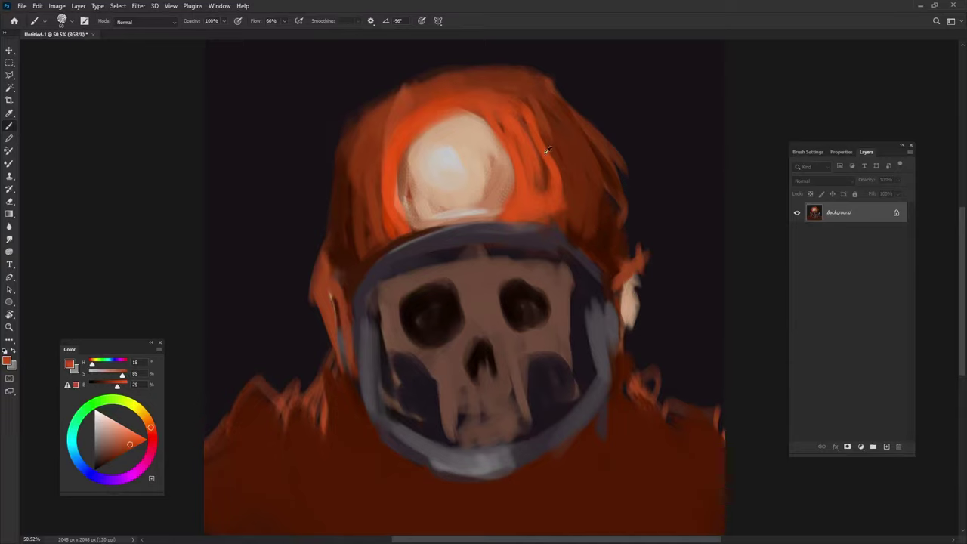
drag(532, 68, 597, 161)
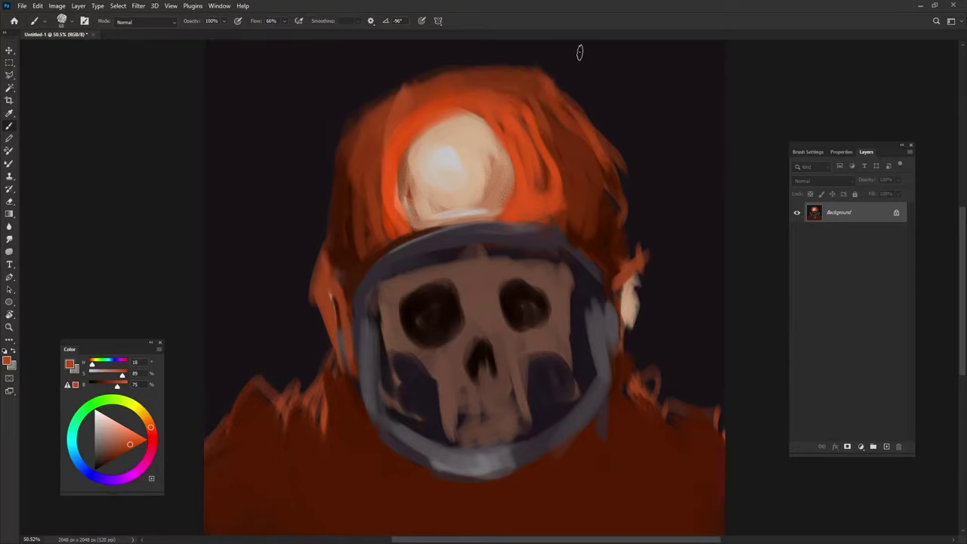
drag(544, 88, 621, 226)
mouse_move(563, 102)
mouse_down()
mouse_move(609, 238)
mouse_move(634, 252)
mouse_move(628, 206)
mouse_move(430, 56)
mouse_up()
drag(544, 68, 385, 102)
drag(453, 72, 347, 124)
drag(551, 86, 614, 218)
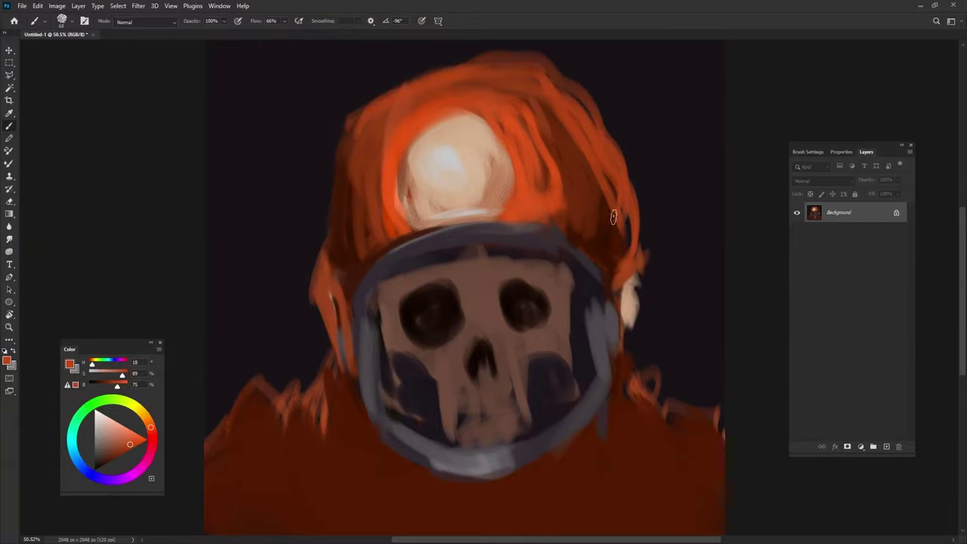
Step: Extend the helmet's left edge downward in orange, then sample the dark background
drag(353, 133, 334, 242)
drag(355, 113, 325, 281)
mouse_move(331, 195)
mouse_down()
mouse_move(310, 292)
mouse_move(322, 339)
mouse_up()
alt+click(310, 293)
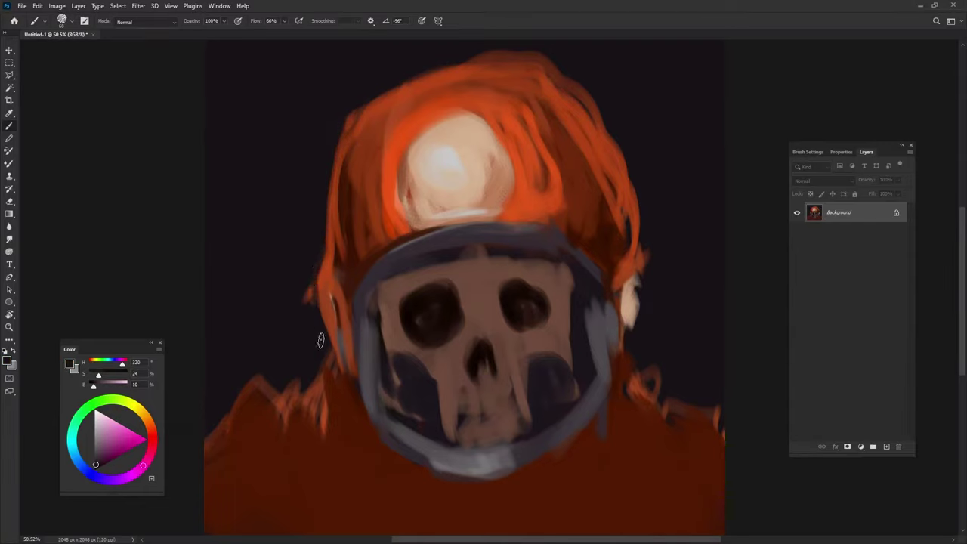
Step: Trim the orange wisps off the helmet's left edge and add light grey highlights to both visor rims
drag(321, 285, 338, 355)
alt+click(443, 453)
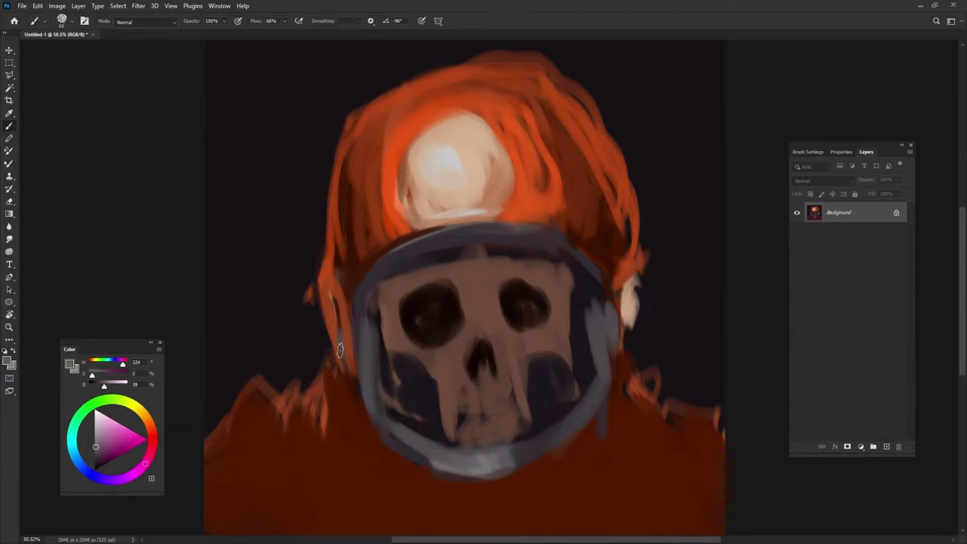
click(93, 433)
drag(329, 333, 332, 349)
drag(628, 326, 632, 359)
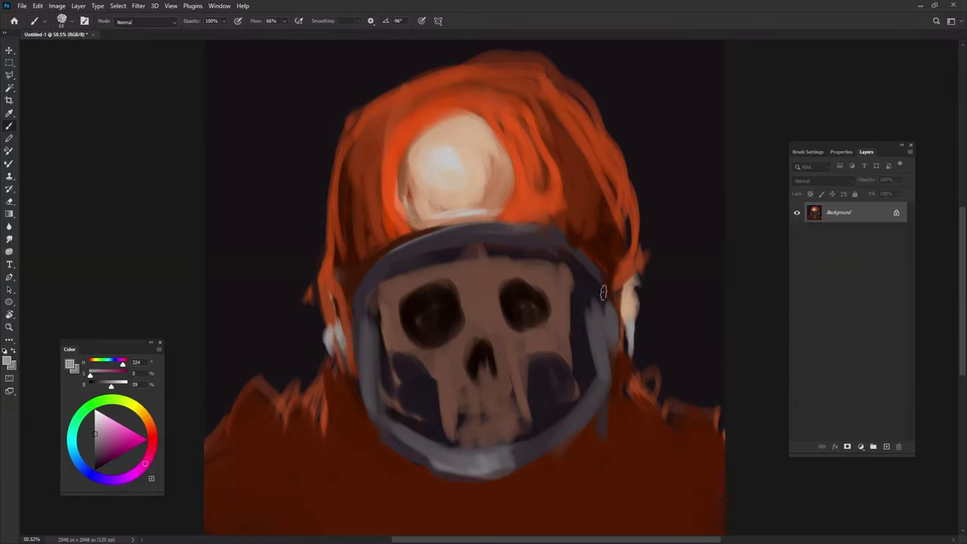
Step: Shade the helmet's right edge with a dark red-brown
alt+click(615, 258)
drag(610, 298, 625, 253)
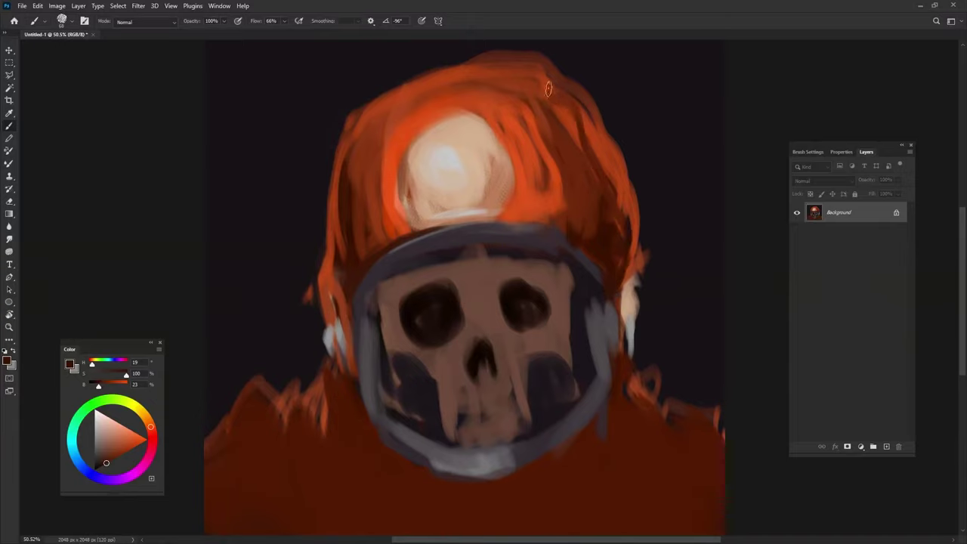
mouse_move(558, 83)
mouse_down()
mouse_move(615, 210)
mouse_move(594, 249)
mouse_up()
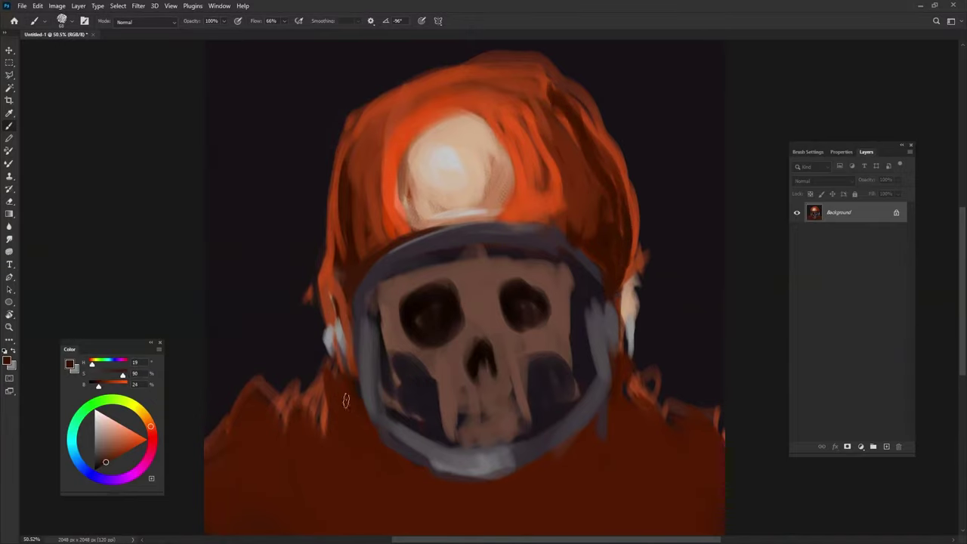
Step: Darken the left and lower-left shoulder with near-black strokes
alt+click(309, 344)
mouse_move(331, 369)
mouse_down()
mouse_move(311, 407)
mouse_move(234, 449)
mouse_up()
drag(287, 423, 197, 469)
drag(264, 393, 215, 453)
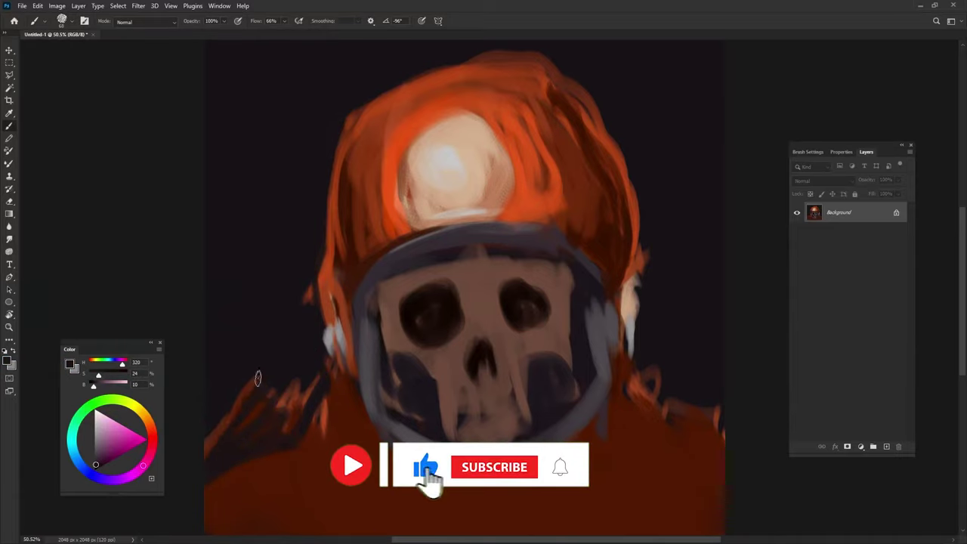
drag(257, 374, 334, 420)
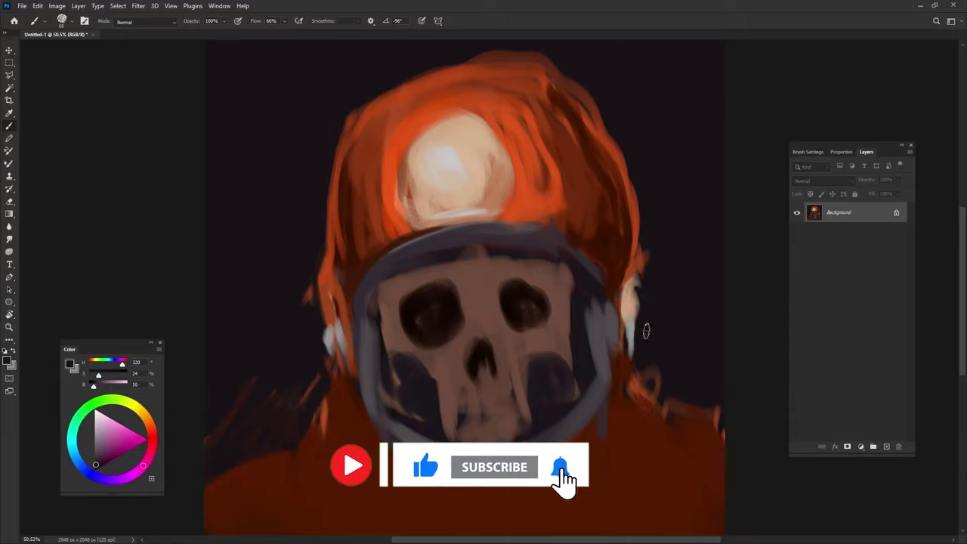
Step: Darken the outer right shoulder with near-black strokes
mouse_move(642, 372)
mouse_down()
mouse_move(632, 423)
mouse_move(701, 448)
mouse_move(690, 453)
mouse_up()
mouse_move(690, 408)
mouse_down()
mouse_move(680, 440)
mouse_move(669, 388)
mouse_move(704, 446)
mouse_up()
alt+click(636, 493)
Step: Darken the left shoulder edge with a deep near-black red
alt+click(690, 378)
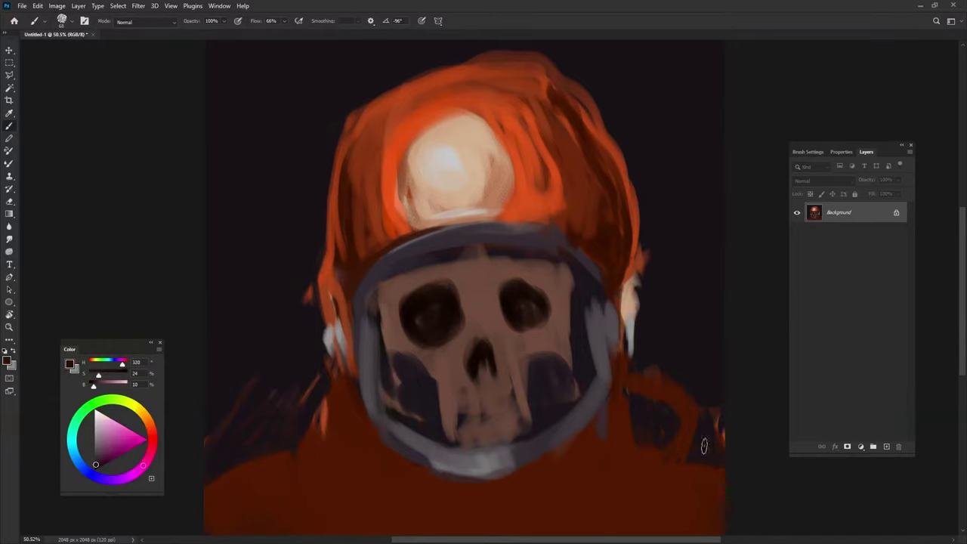
alt+click(360, 383)
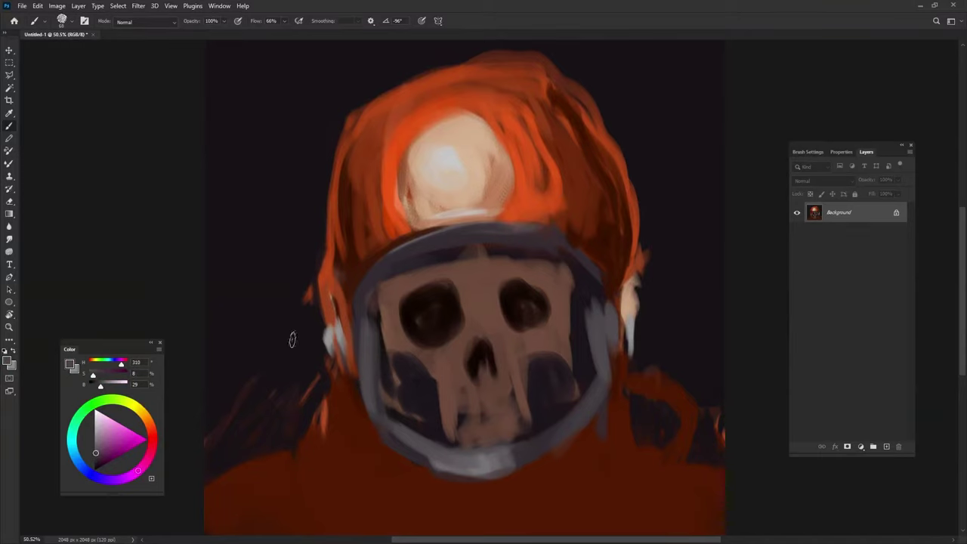
alt+click(318, 414)
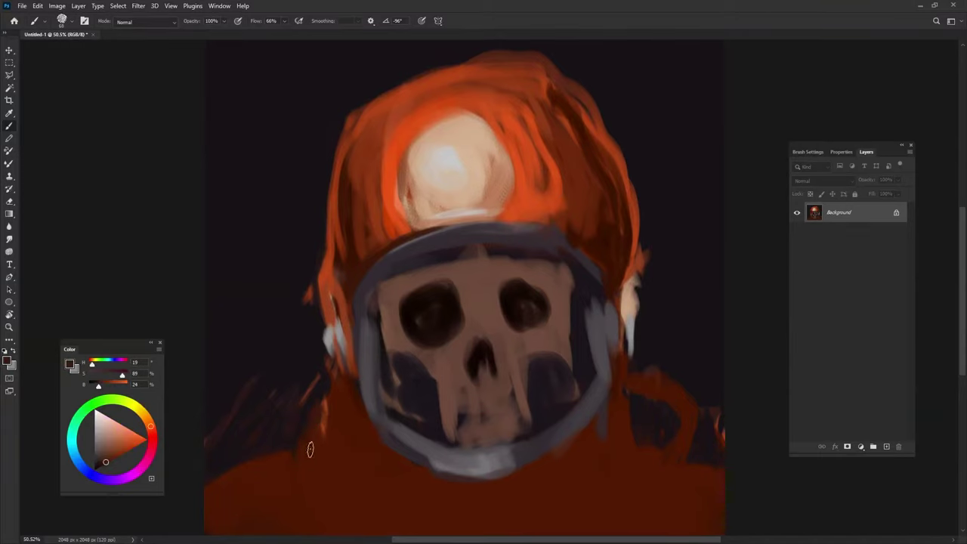
click(99, 467)
mouse_move(325, 396)
mouse_down()
mouse_move(321, 461)
mouse_move(363, 491)
mouse_move(351, 439)
mouse_move(410, 473)
mouse_move(576, 495)
mouse_move(639, 443)
mouse_move(611, 443)
mouse_move(652, 460)
mouse_move(373, 507)
mouse_move(315, 474)
mouse_move(370, 500)
mouse_move(401, 494)
mouse_up()
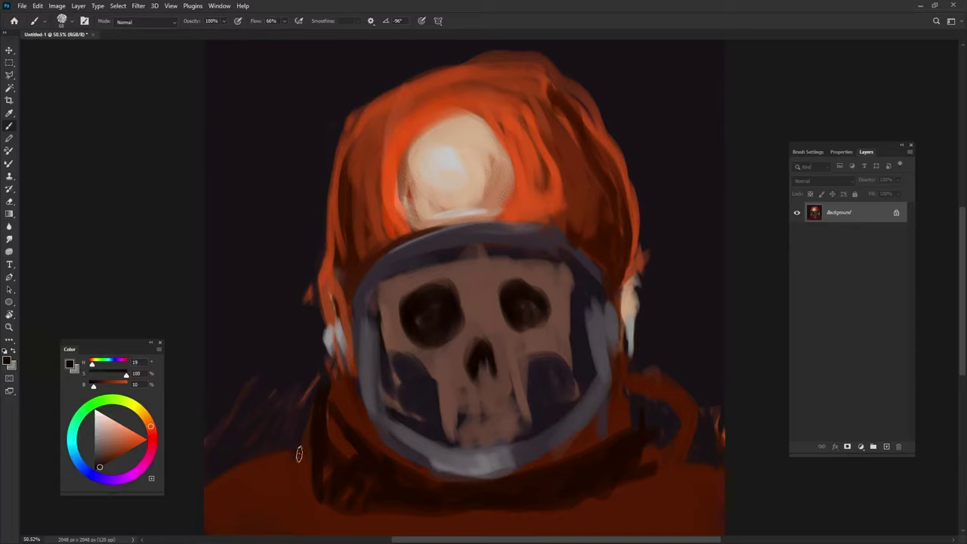
Step: Paint bright orange on the lower-left shoulder and along the canvas's left edge
alt+click(378, 220)
mouse_move(271, 463)
mouse_down()
mouse_move(265, 503)
mouse_move(249, 492)
mouse_move(205, 528)
mouse_move(306, 457)
mouse_up()
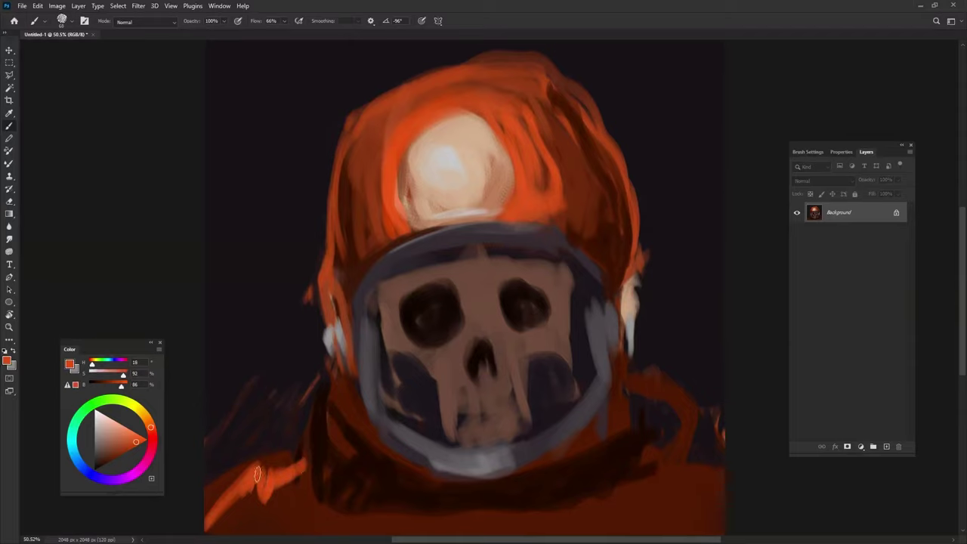
drag(240, 491, 204, 529)
drag(244, 469, 202, 525)
alt+click(232, 443)
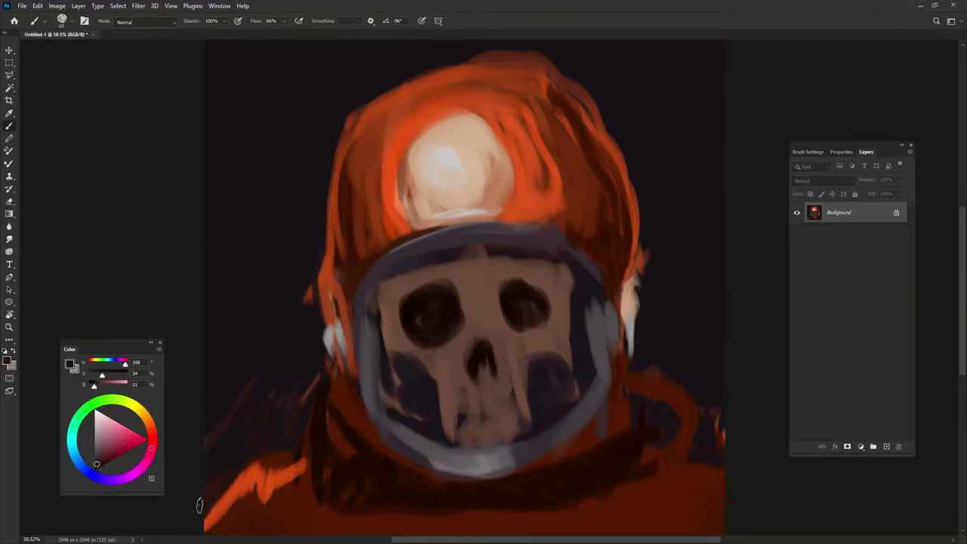
alt+click(256, 479)
drag(205, 481, 201, 523)
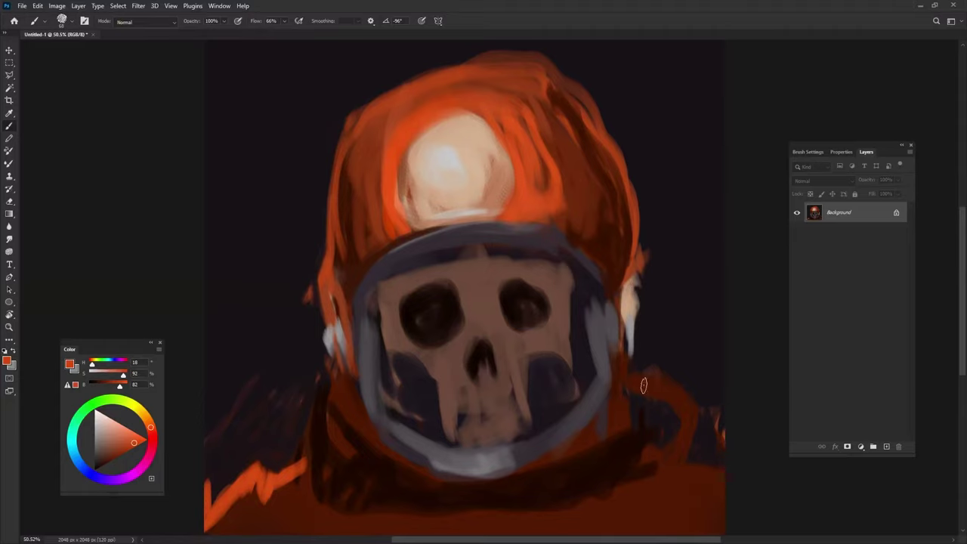
Step: Add orange and peach highlights to the right shoulder, then dark strokes below the visor
mouse_move(659, 392)
mouse_down()
mouse_move(674, 395)
mouse_move(688, 457)
mouse_up()
alt+click(629, 287)
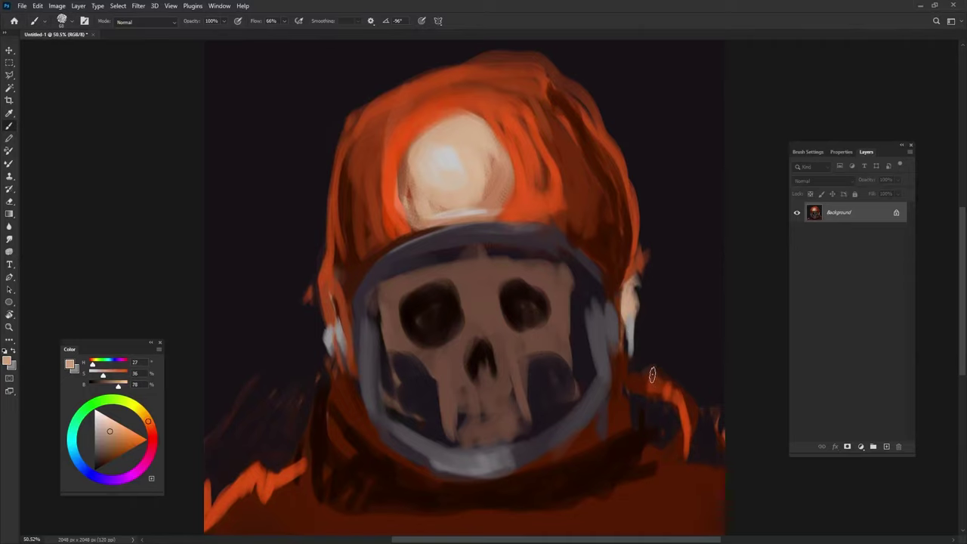
drag(647, 378, 693, 423)
alt+click(608, 457)
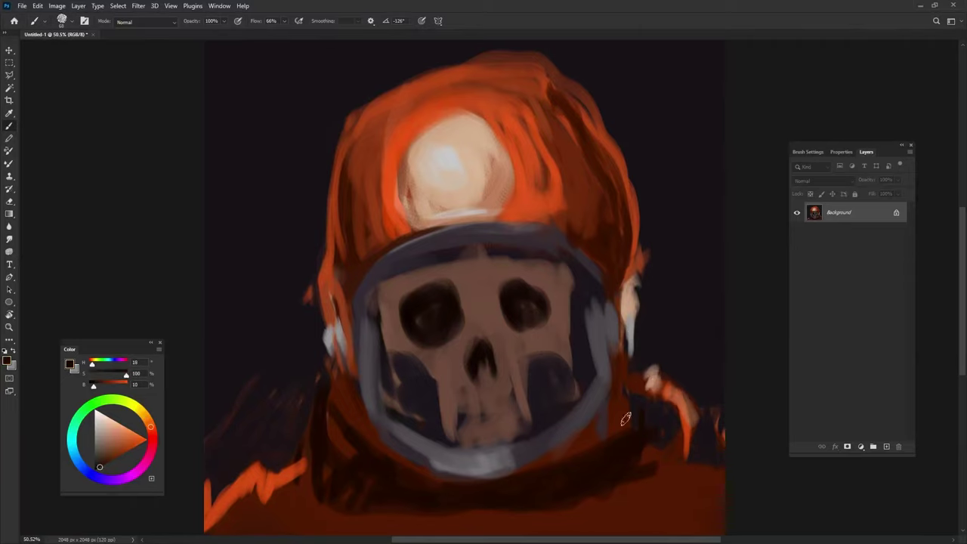
drag(635, 420, 527, 470)
Step: Paint light grey-purple ring strokes down the left side of the collar
alt+click(640, 420)
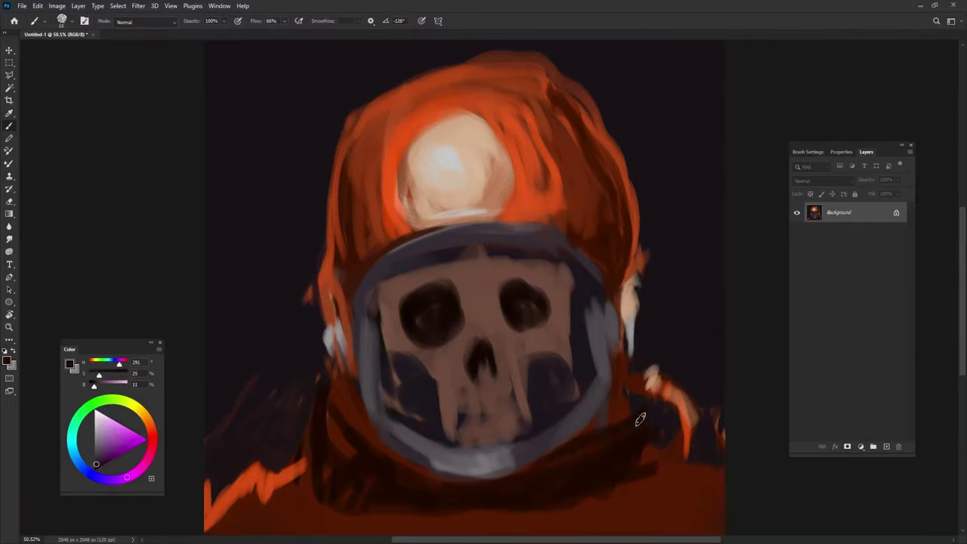
alt+click(449, 444)
mouse_move(330, 457)
mouse_down()
mouse_move(327, 404)
mouse_move(343, 457)
mouse_up()
alt+click(349, 475)
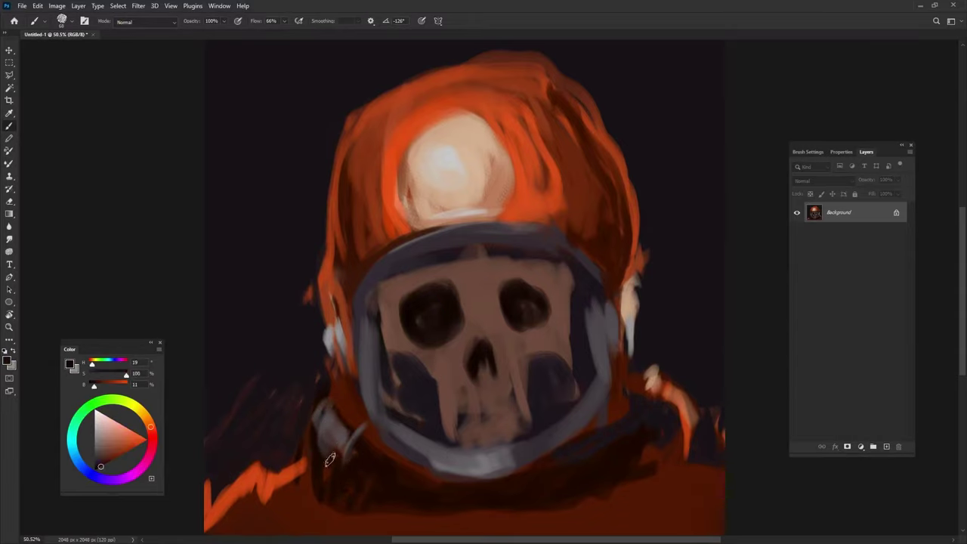
alt+click(355, 432)
drag(336, 453, 341, 492)
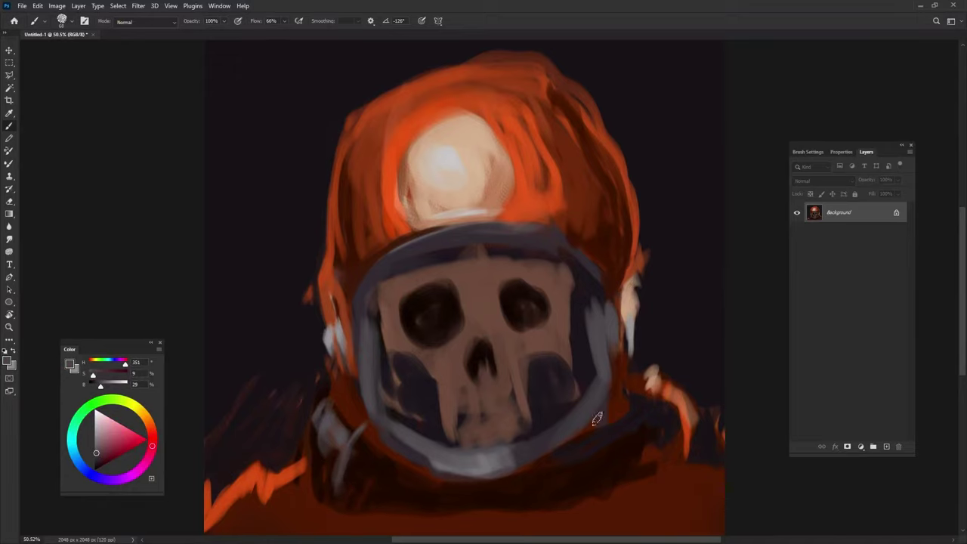
Step: Add light grey strokes at the right collar and muted grey strokes on the left collar
mouse_move(597, 418)
mouse_down()
mouse_move(613, 442)
mouse_move(596, 498)
mouse_up()
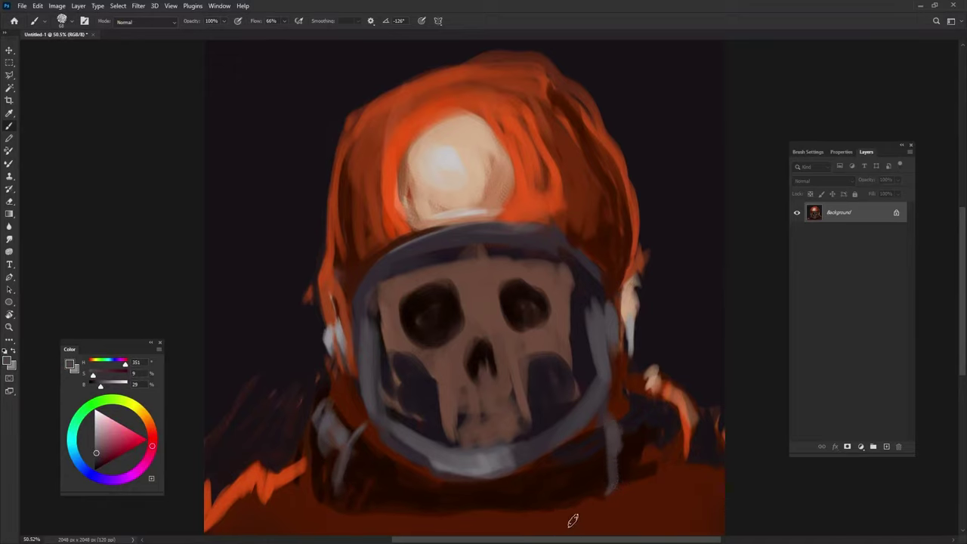
mouse_move(601, 428)
mouse_down()
mouse_move(587, 501)
mouse_move(610, 463)
mouse_move(578, 513)
mouse_up()
alt+click(593, 491)
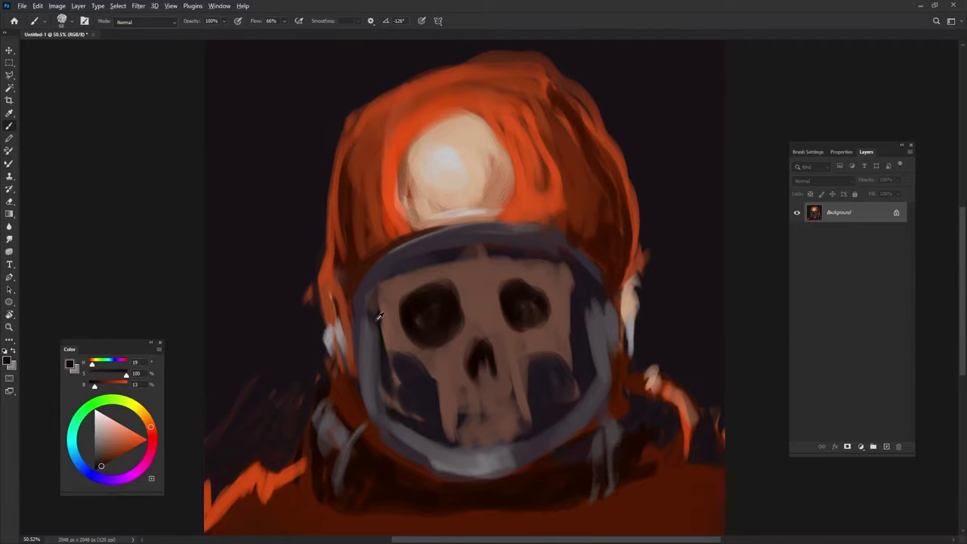
alt+click(323, 412)
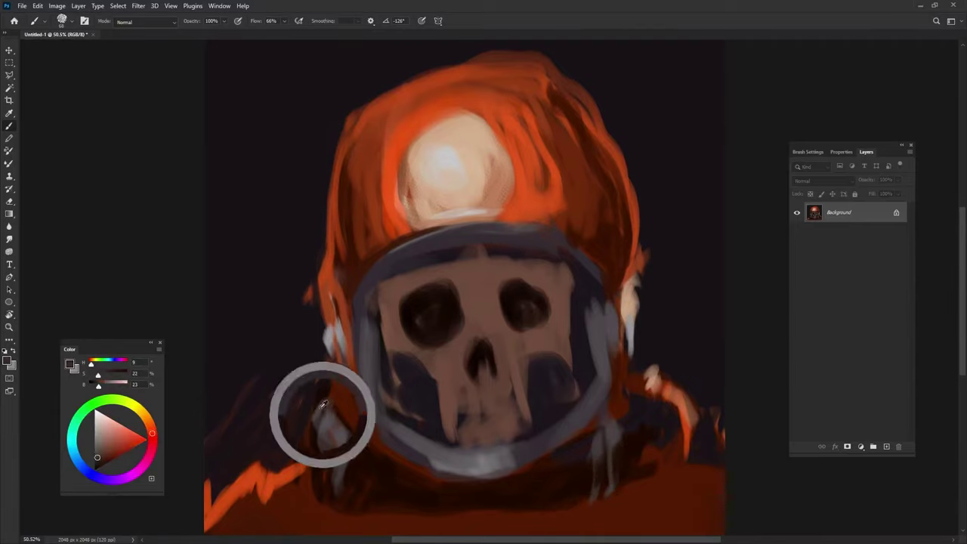
mouse_move(325, 393)
mouse_down()
mouse_move(301, 462)
mouse_move(310, 453)
mouse_move(314, 477)
mouse_up()
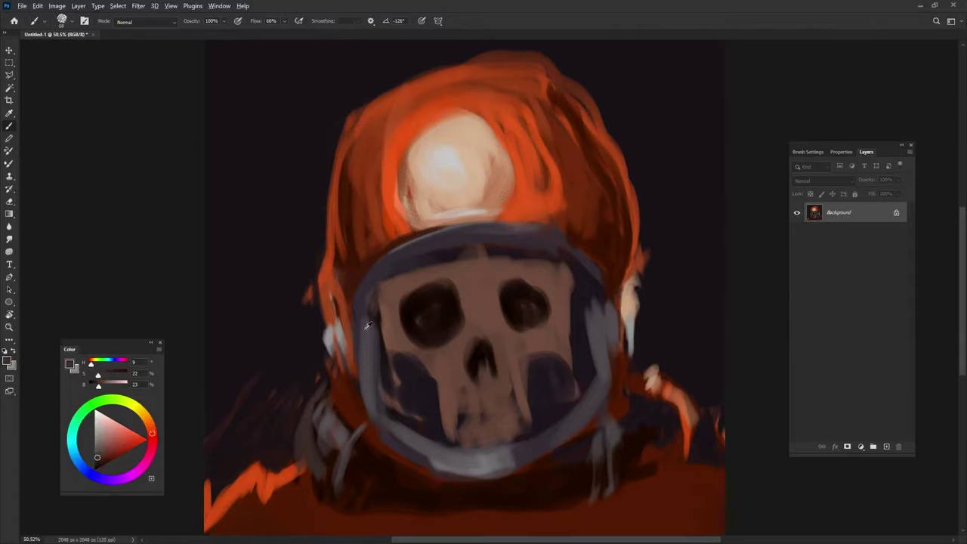
Step: Highlight the helmet's left and right rims in light grey
alt+click(340, 336)
drag(355, 361, 359, 412)
drag(352, 378, 363, 415)
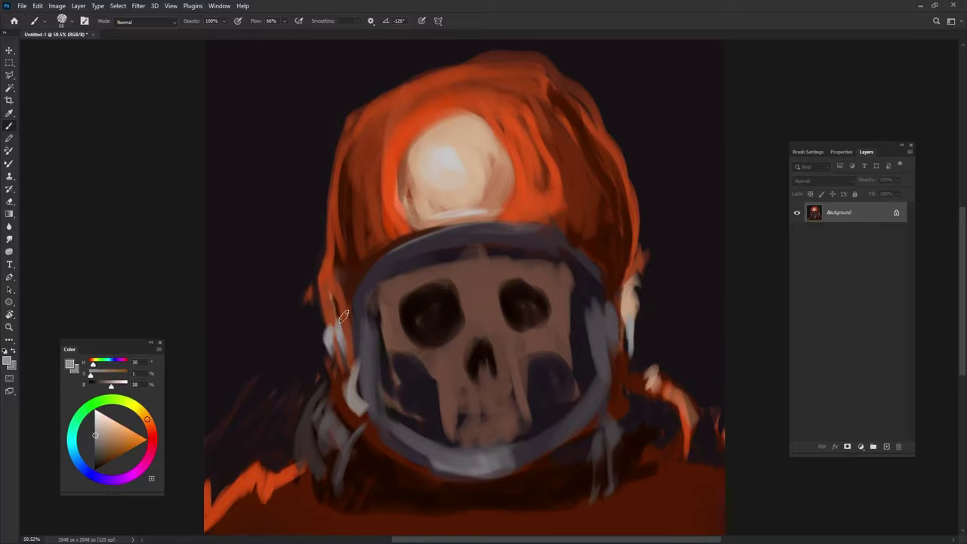
drag(617, 370, 608, 419)
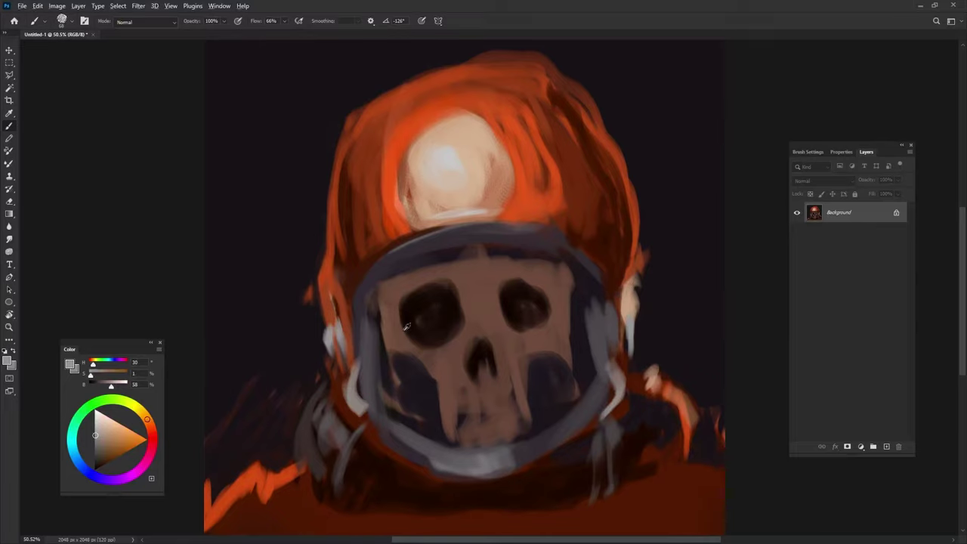
Step: Repaint the skull's left and right edges with brown and dark purple strokes
alt+click(439, 361)
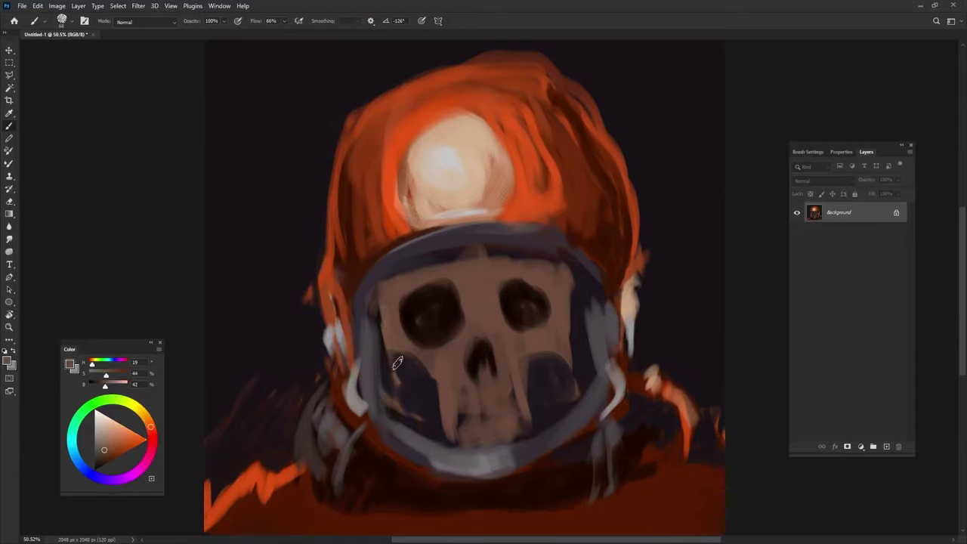
mouse_move(412, 377)
mouse_down()
mouse_move(392, 365)
mouse_move(386, 371)
mouse_up()
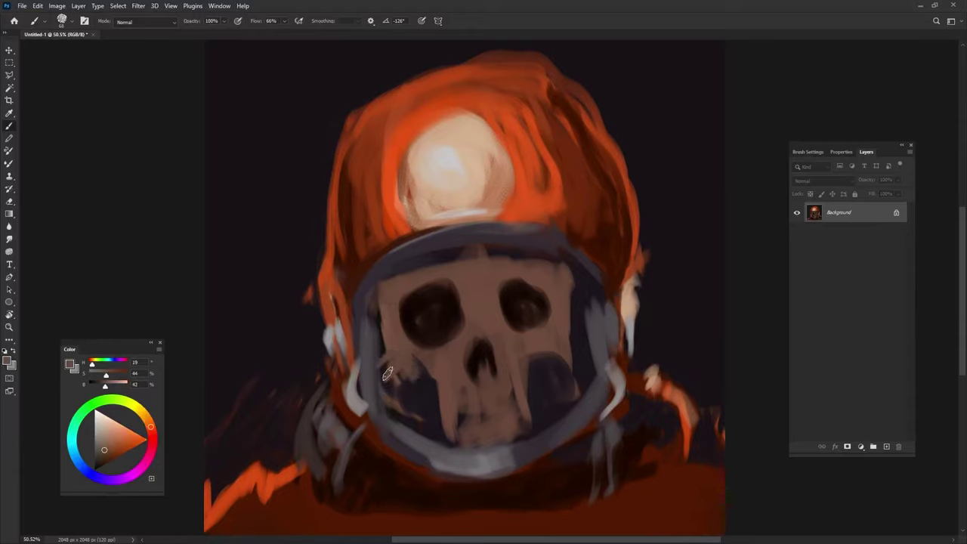
alt+click(387, 357)
drag(371, 331, 383, 281)
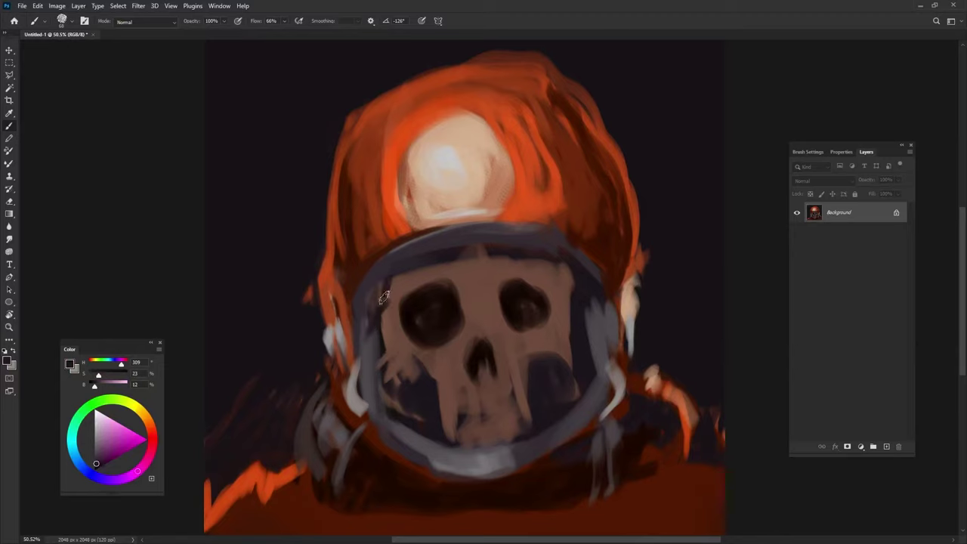
mouse_move(563, 293)
mouse_down()
mouse_move(550, 277)
mouse_move(562, 299)
mouse_move(557, 340)
mouse_up()
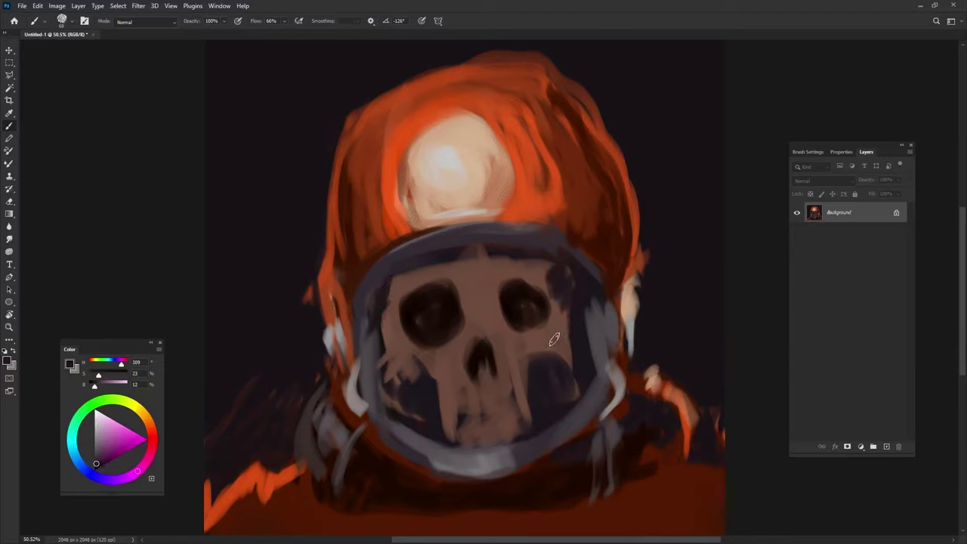
alt+click(554, 339)
mouse_move(530, 364)
mouse_down()
mouse_move(554, 345)
mouse_move(529, 372)
mouse_move(574, 348)
mouse_move(574, 359)
mouse_up()
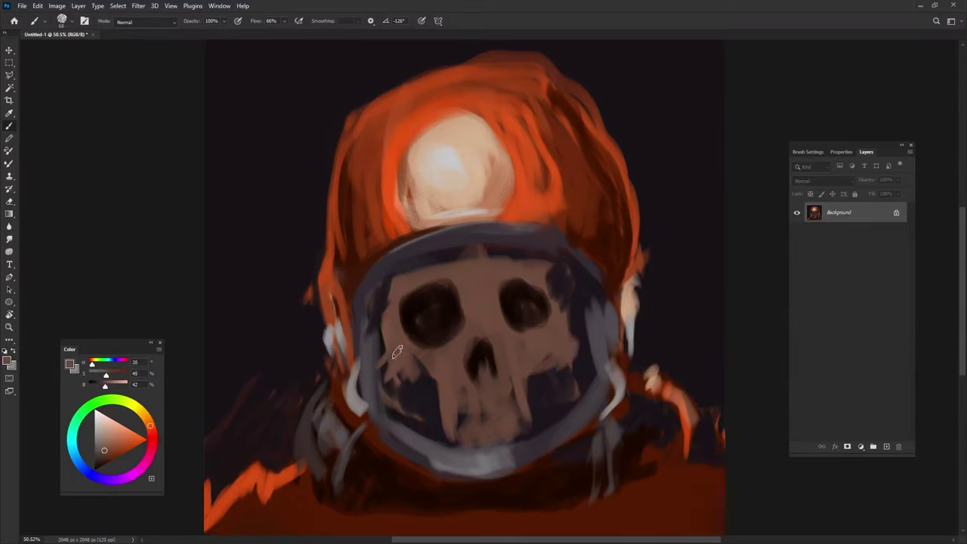
mouse_move(397, 352)
mouse_down()
mouse_move(402, 369)
mouse_move(423, 361)
mouse_move(446, 415)
mouse_up()
Step: Paint a desaturated near-black shadow under the skull's left cheek and along both jaws
alt+click(392, 421)
drag(96, 464, 86, 460)
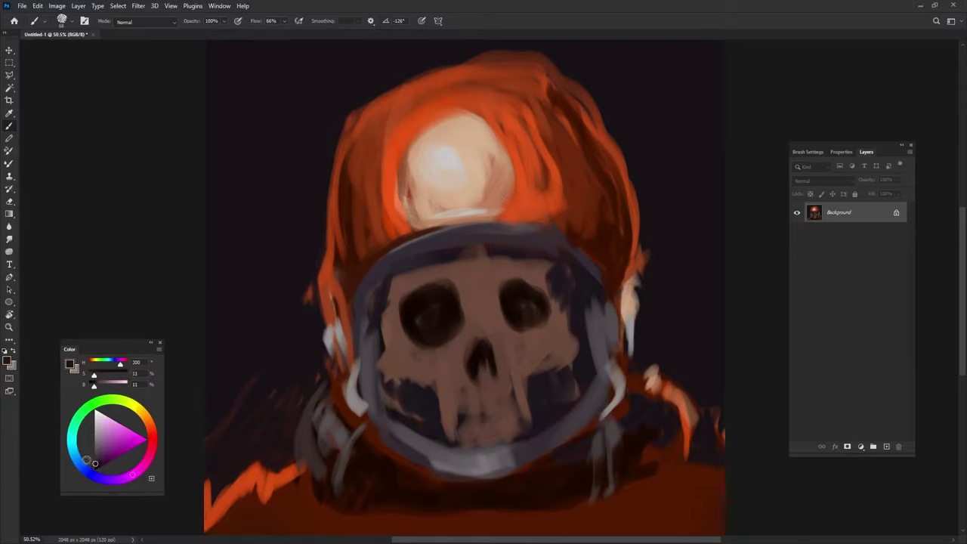
drag(394, 398, 414, 389)
drag(94, 387, 90, 382)
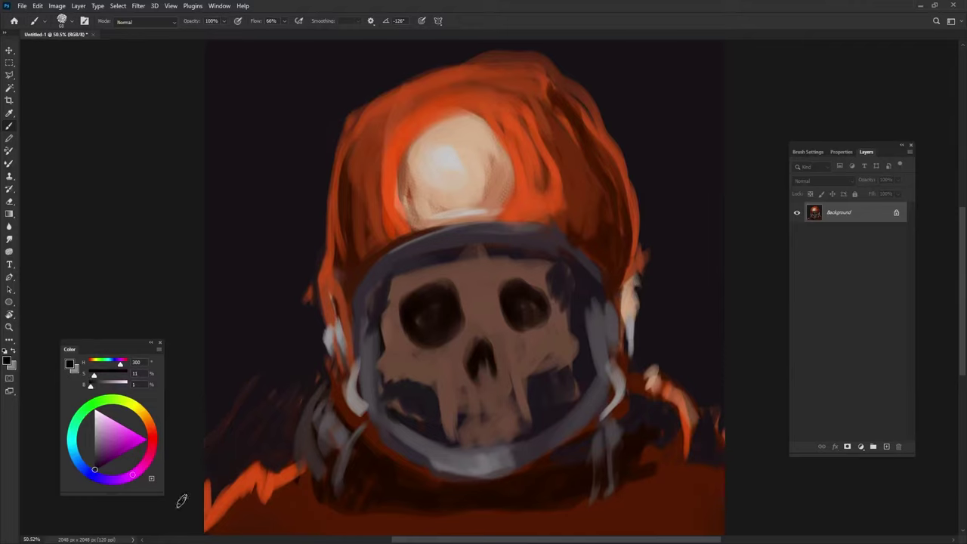
drag(388, 395, 415, 417)
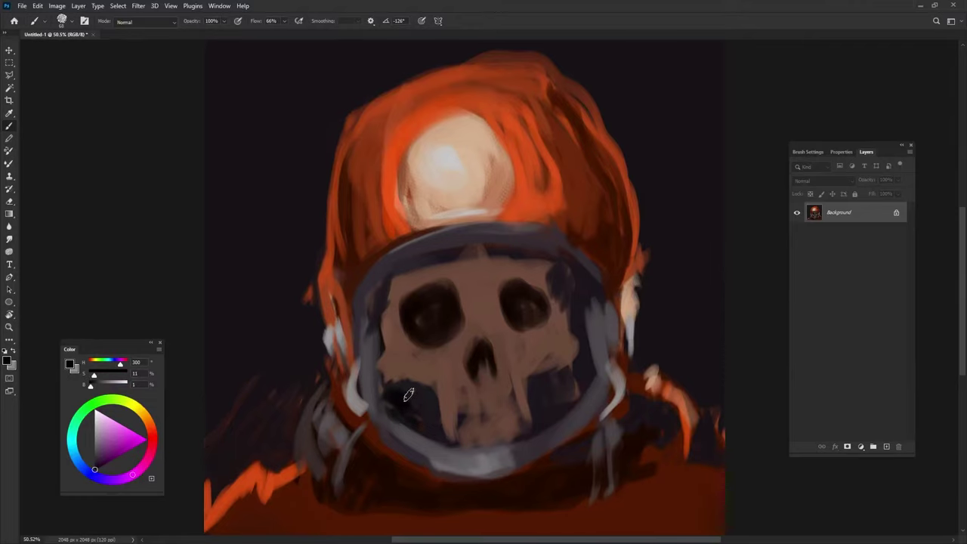
mouse_move(420, 414)
mouse_down()
mouse_move(427, 392)
mouse_move(435, 438)
mouse_up()
drag(401, 401, 417, 431)
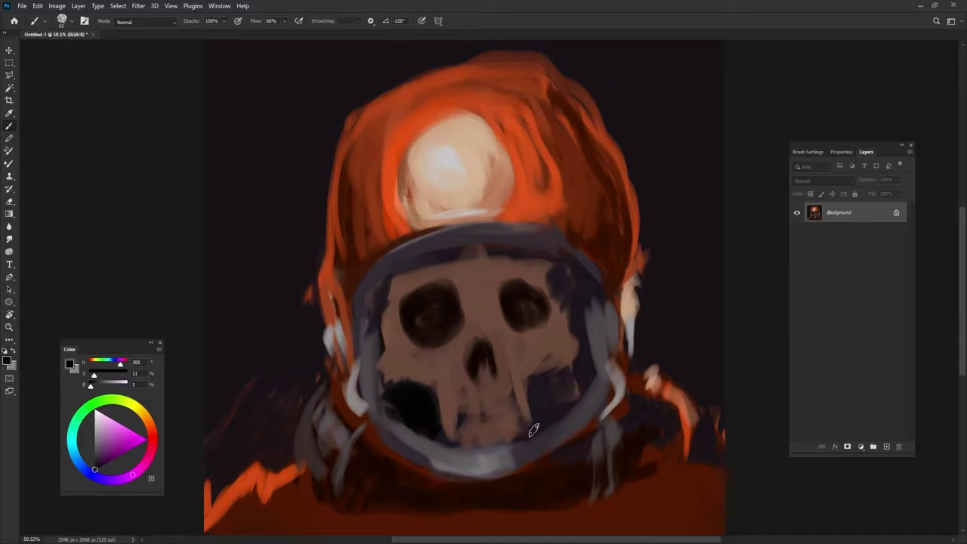
mouse_move(533, 428)
mouse_down()
mouse_move(526, 390)
mouse_move(545, 393)
mouse_move(529, 420)
mouse_up()
Step: Paint curved dark grey reflection strokes across the skull's lower jaw using the helmet rim colour
key(r)
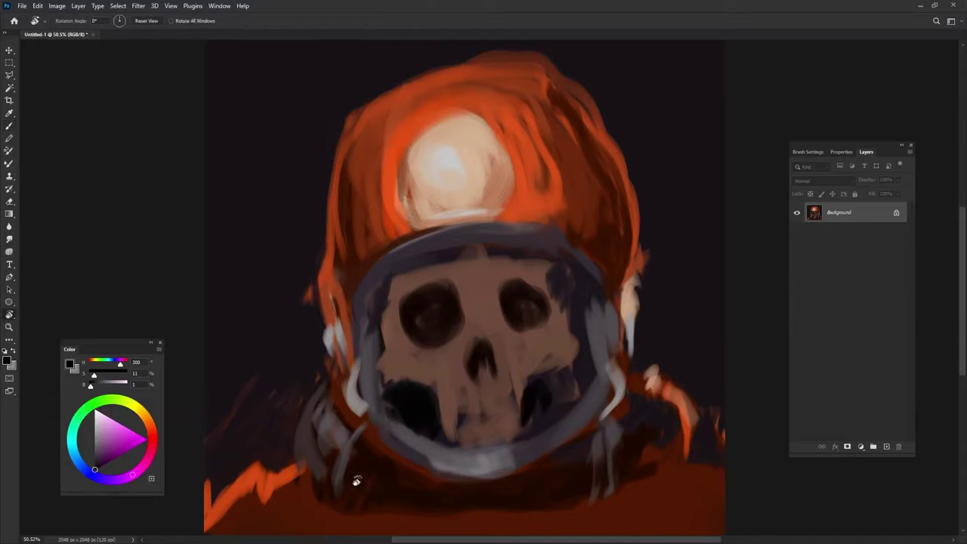
key(b)
alt+click(604, 407)
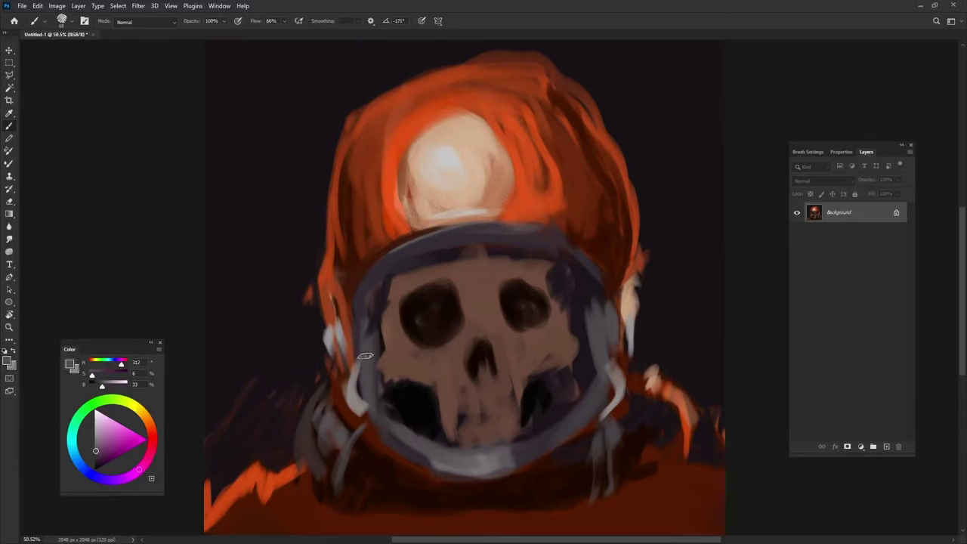
drag(372, 389, 502, 413)
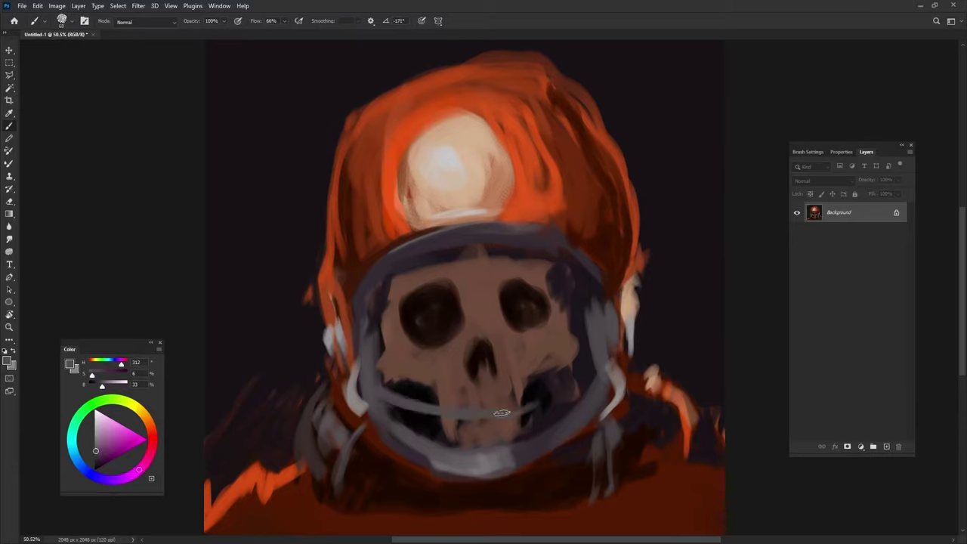
drag(604, 361, 398, 399)
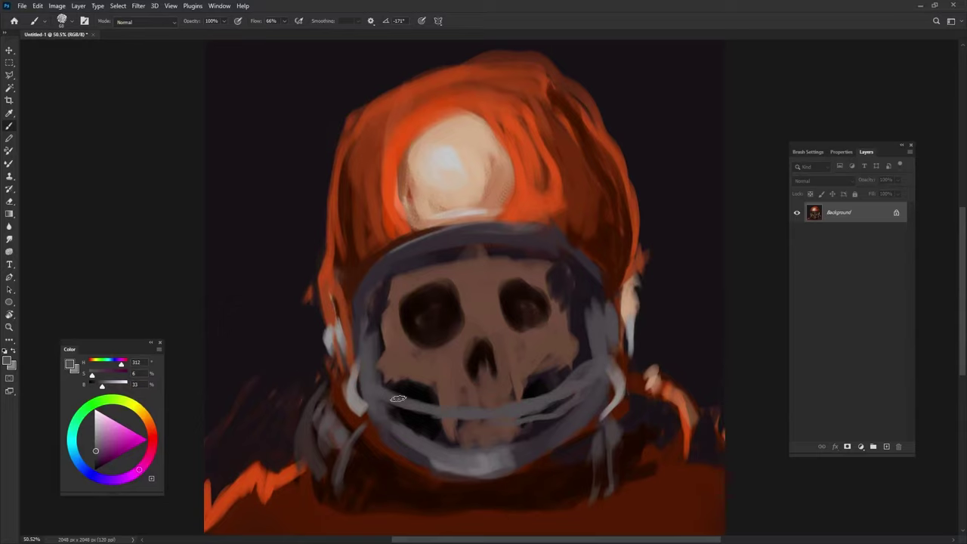
drag(587, 377, 507, 415)
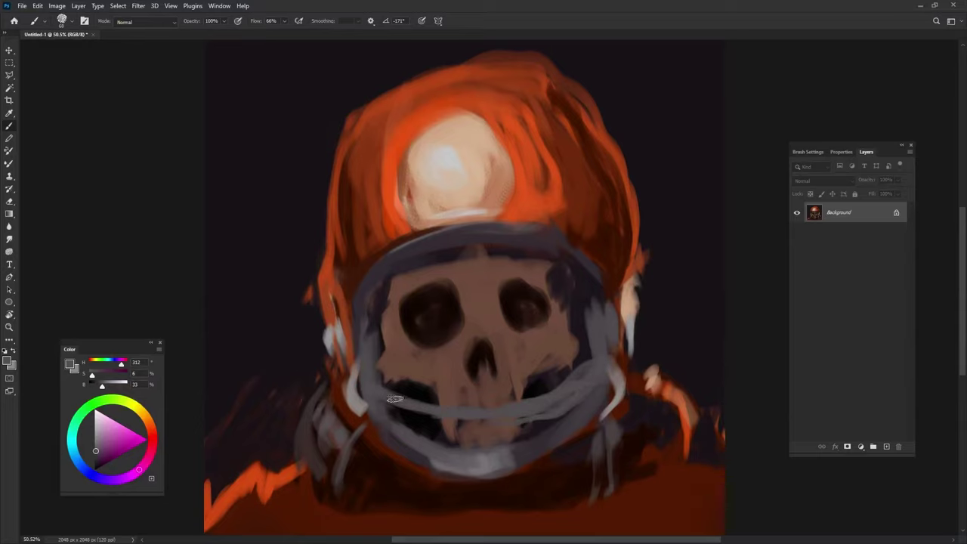
drag(394, 398, 482, 425)
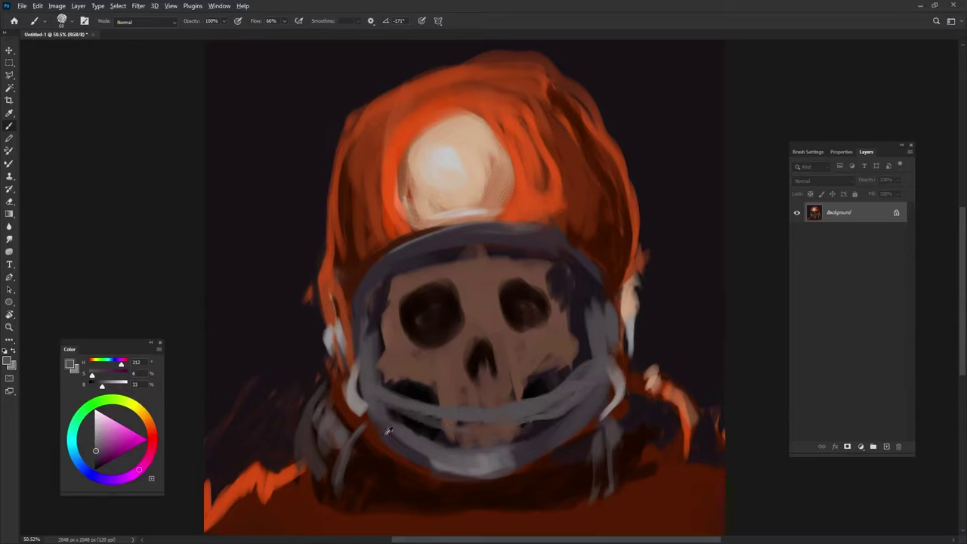
Step: Add a warm light grey highlight across the jaw and the visor's right side, and darken the nose cavity
alt+click(360, 382)
drag(446, 412, 532, 415)
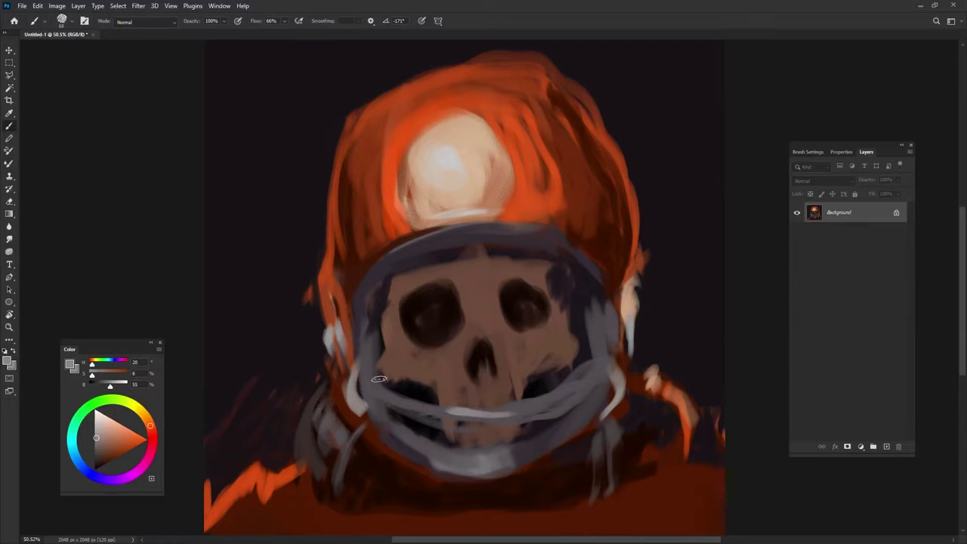
drag(604, 365, 597, 328)
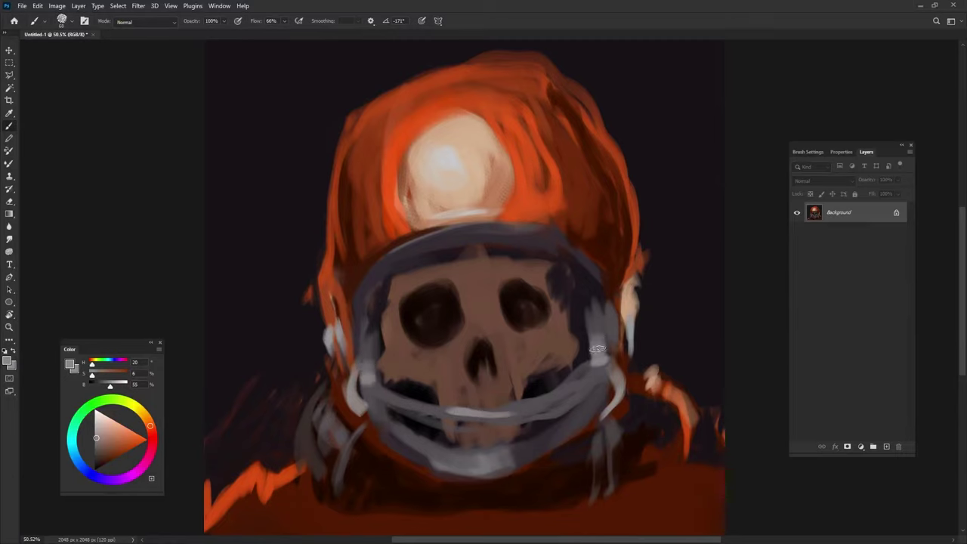
alt+click(513, 305)
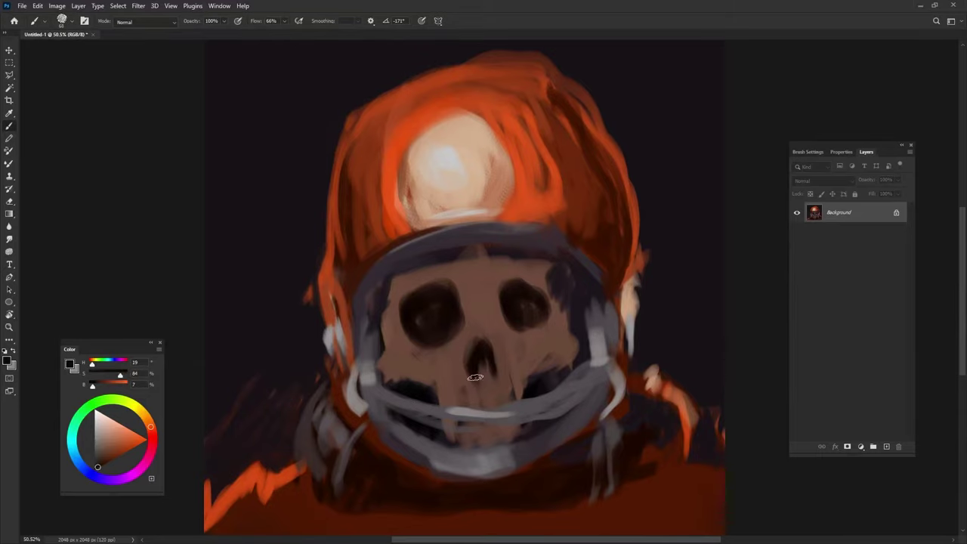
mouse_move(464, 365)
mouse_down()
mouse_move(489, 349)
mouse_move(499, 373)
mouse_up()
alt+click(449, 188)
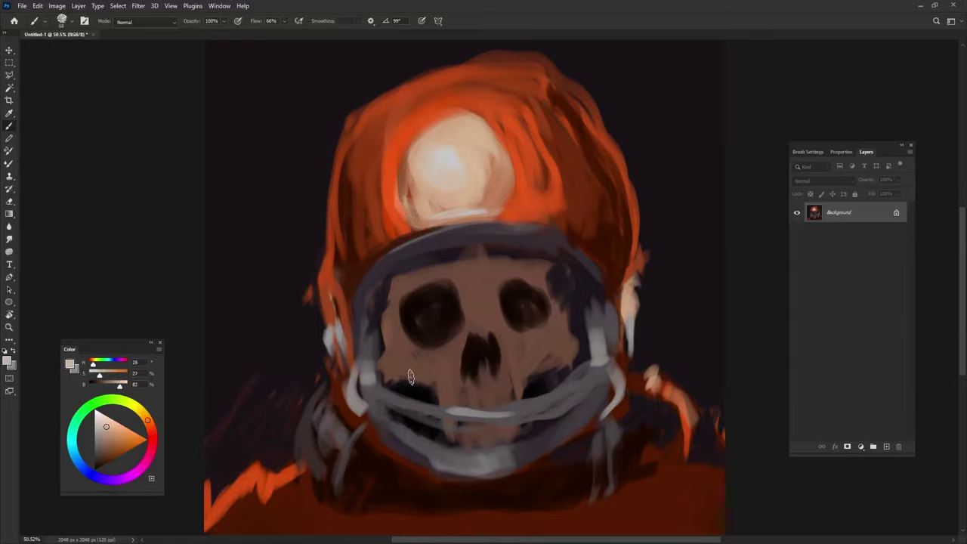
Step: Paint light beige across the skull's left cheek and enlarge and round off the left eye socket
mouse_move(400, 361)
mouse_down()
mouse_move(391, 323)
mouse_move(429, 372)
mouse_up()
alt+click(398, 355)
mouse_move(391, 334)
mouse_down()
mouse_move(427, 374)
mouse_move(393, 340)
mouse_move(428, 374)
mouse_move(432, 359)
mouse_up()
alt+click(427, 375)
alt+click(407, 317)
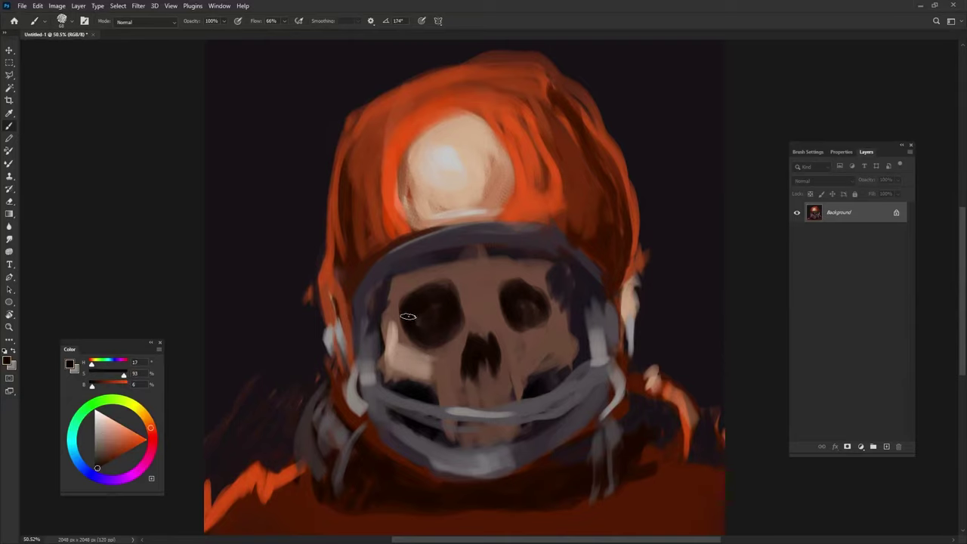
mouse_move(406, 319)
mouse_down()
mouse_move(401, 339)
mouse_move(460, 322)
mouse_move(435, 302)
mouse_move(463, 319)
mouse_move(429, 350)
mouse_move(407, 348)
mouse_up()
alt+click(416, 370)
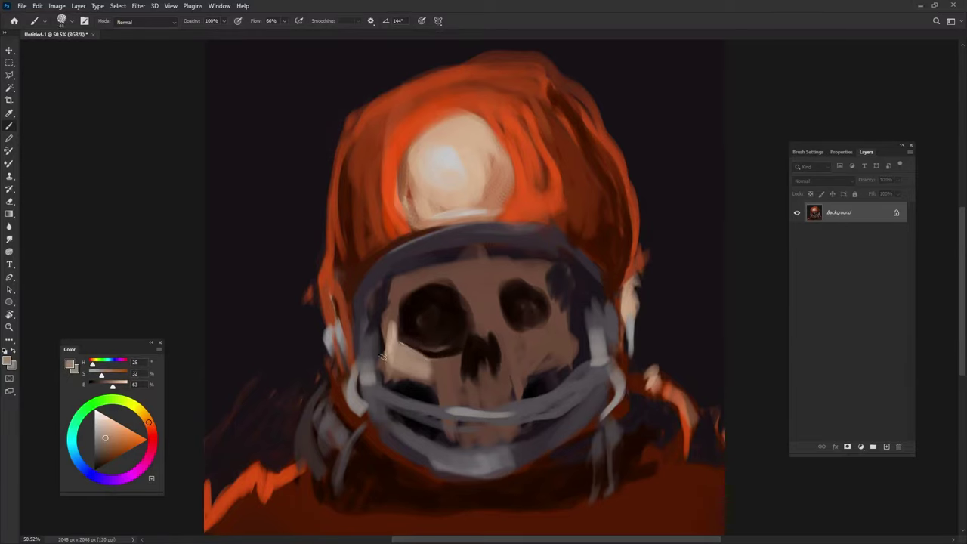
Step: Paint pale near-white highlights along the left eye socket and under the right eye socket
alt+click(448, 162)
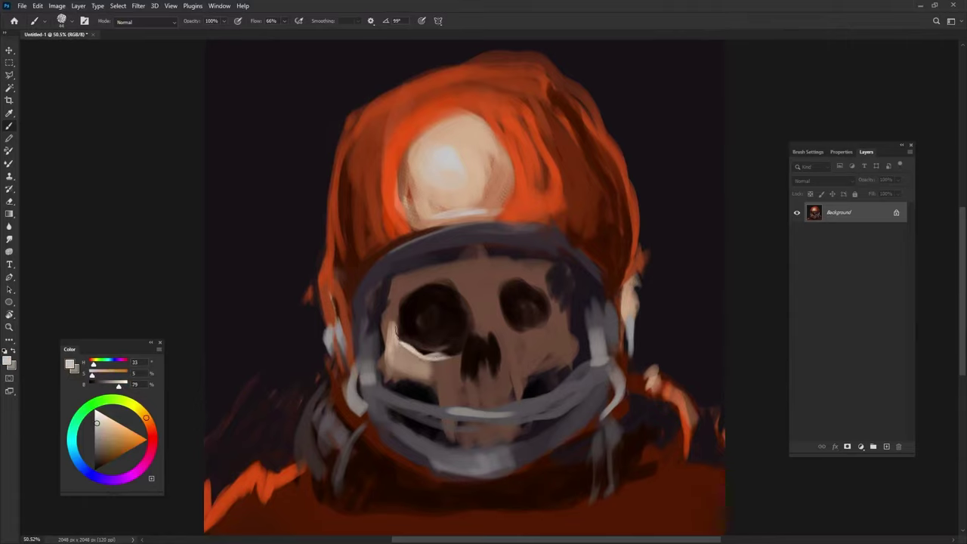
drag(397, 346, 409, 313)
drag(528, 343, 558, 340)
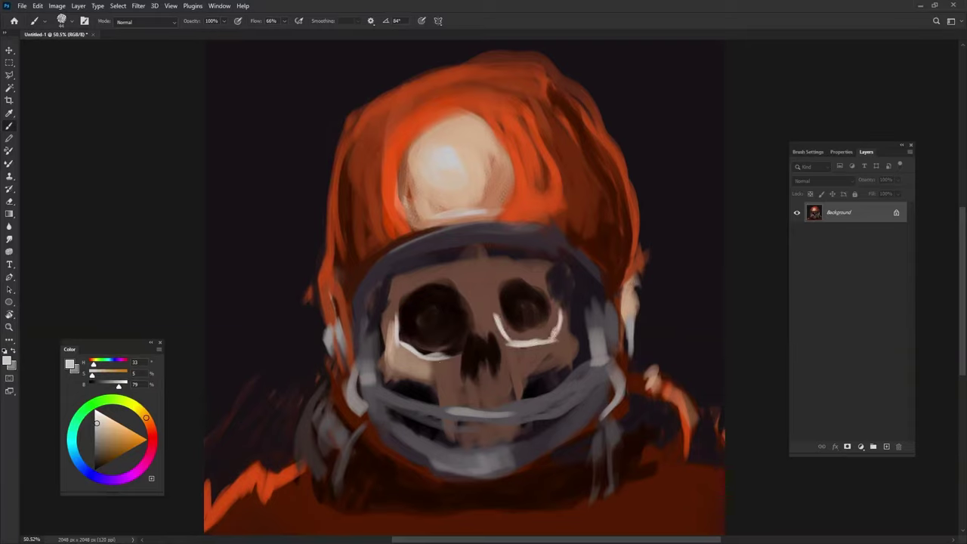
alt+click(458, 318)
Step: Reshape the nasal cavity with lighter brown and near-black strokes
alt+click(481, 332)
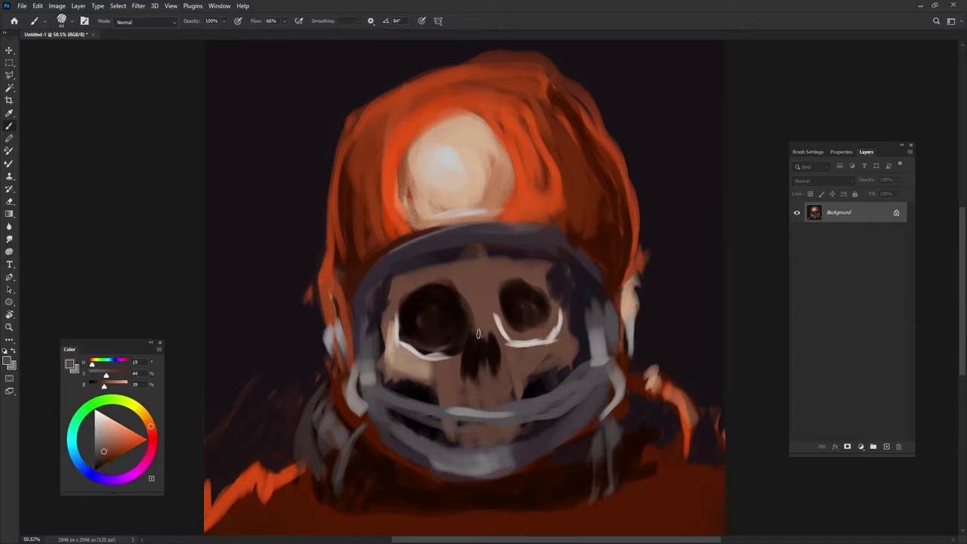
drag(472, 337, 476, 375)
alt+click(478, 347)
drag(474, 339, 468, 384)
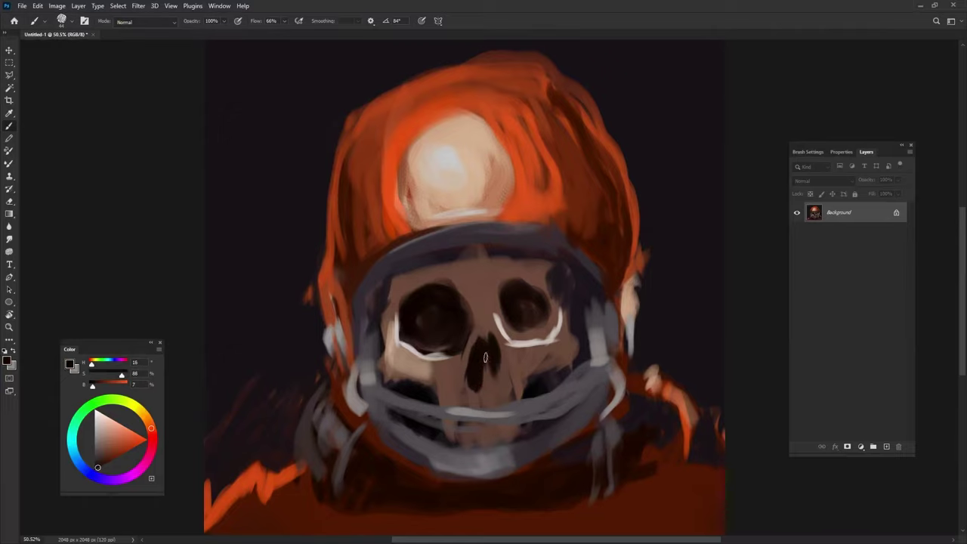
alt+click(485, 322)
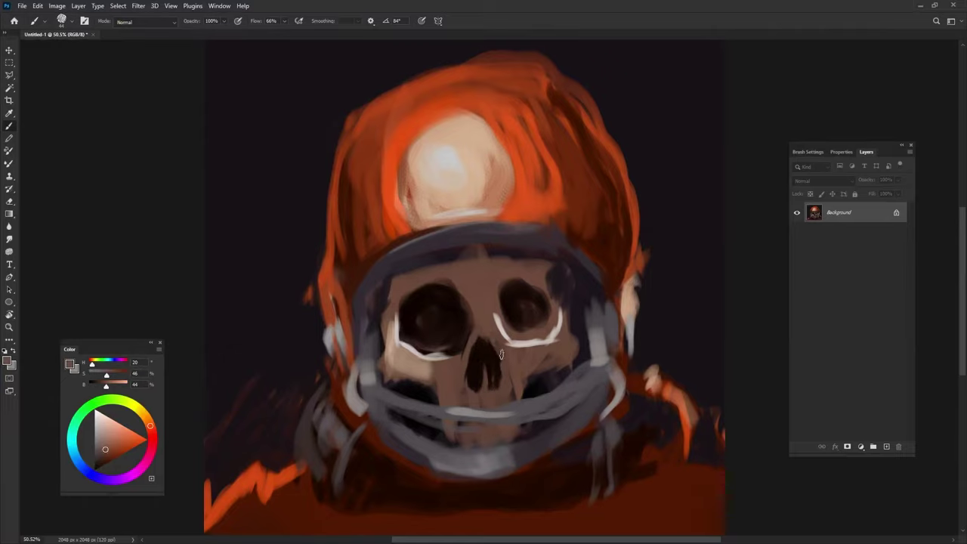
alt+click(415, 366)
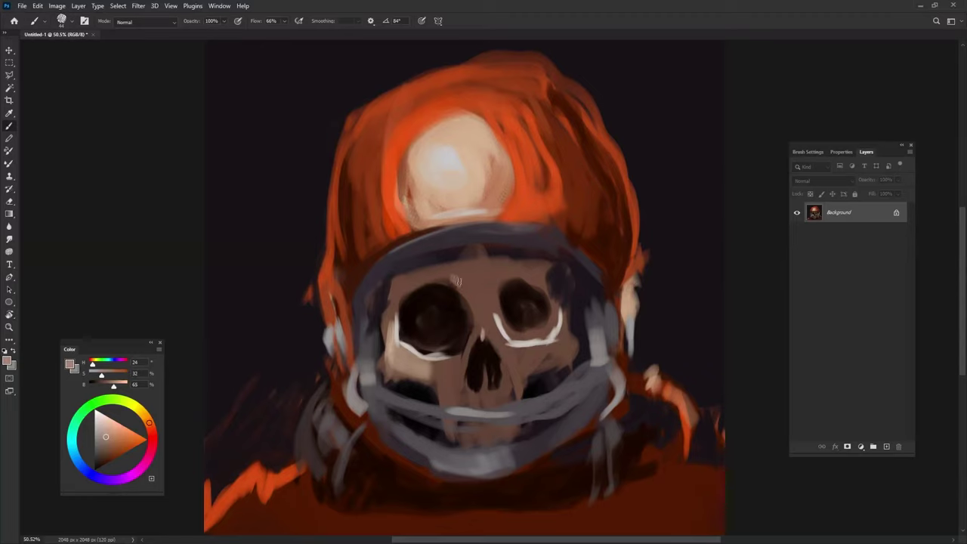
Step: Rotate the brush tip and paint a light tan stroke across the forehead, then pick darker brown
key(shift+Left)
key(shift+Left)
drag(452, 283, 543, 278)
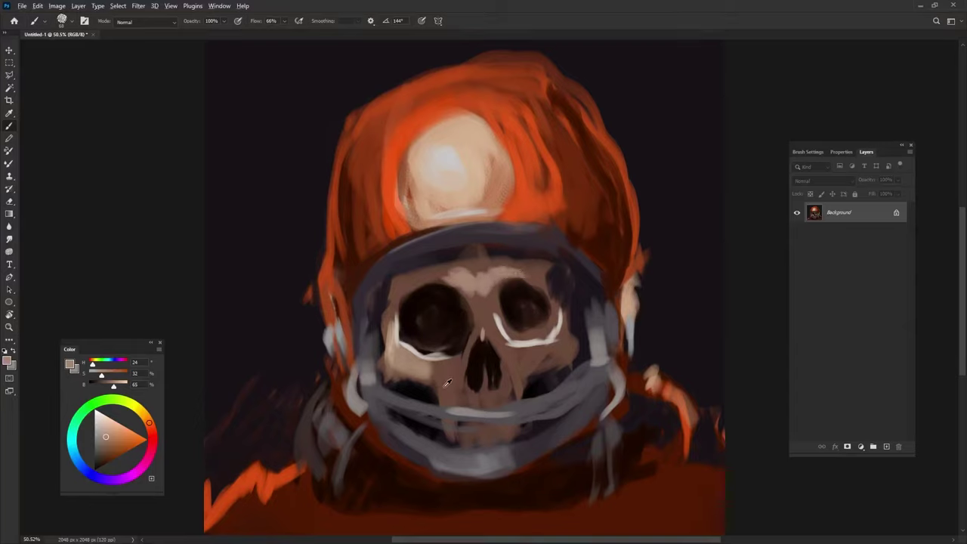
alt+click(410, 312)
key(shift+Right)
key(shift+Right)
key(shift+Right)
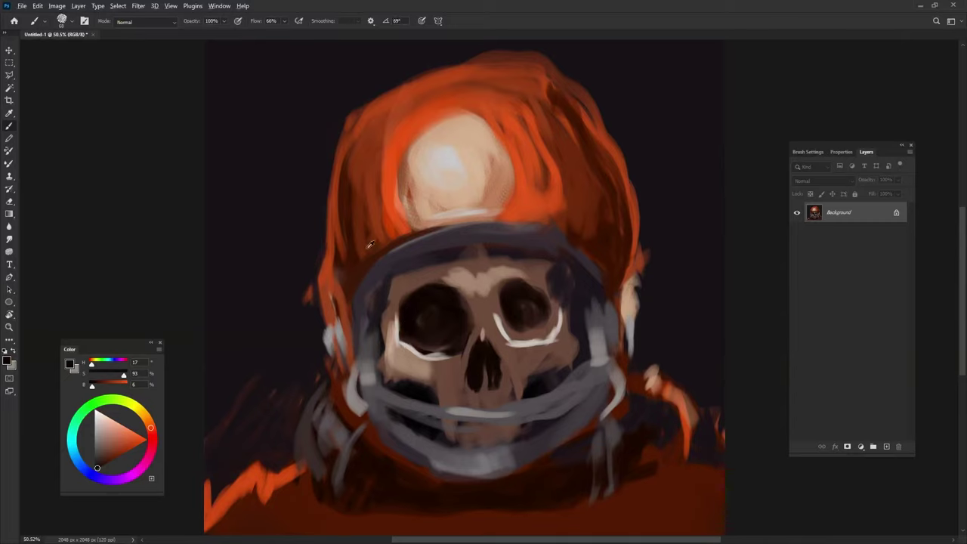
alt+click(335, 321)
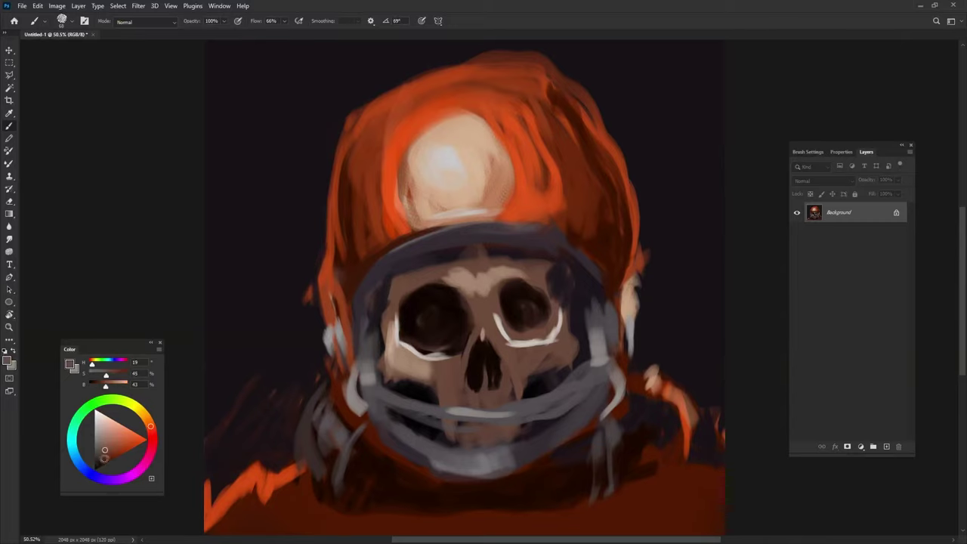
click(105, 458)
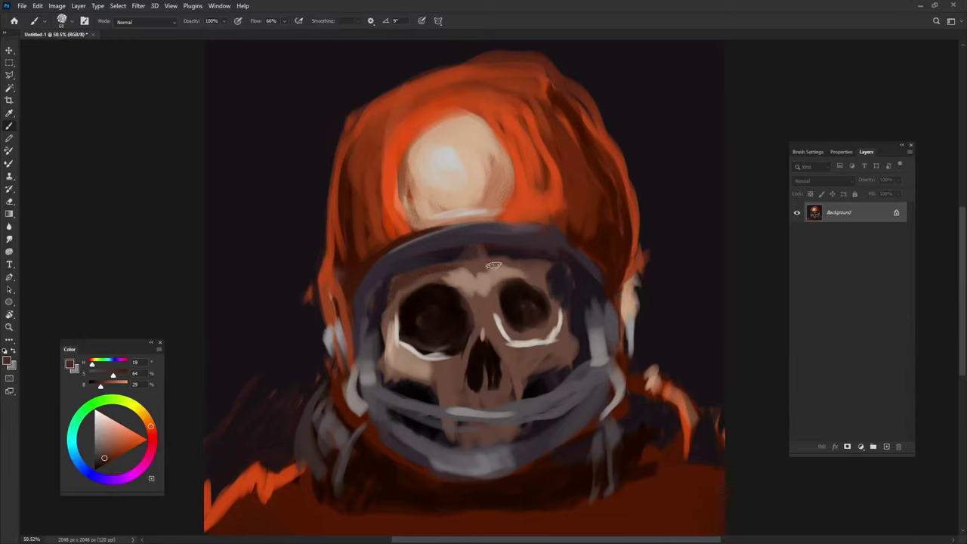
alt+click(541, 276)
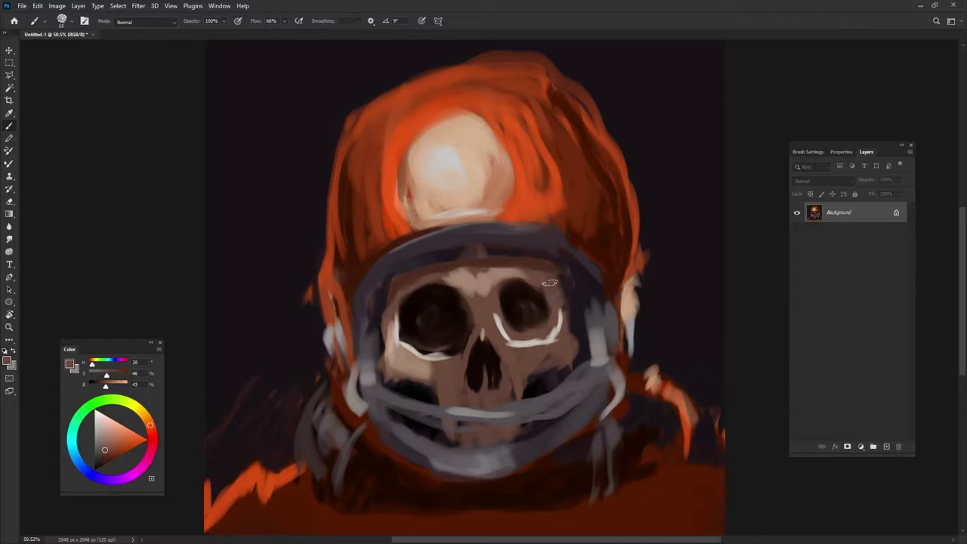
alt+click(531, 257)
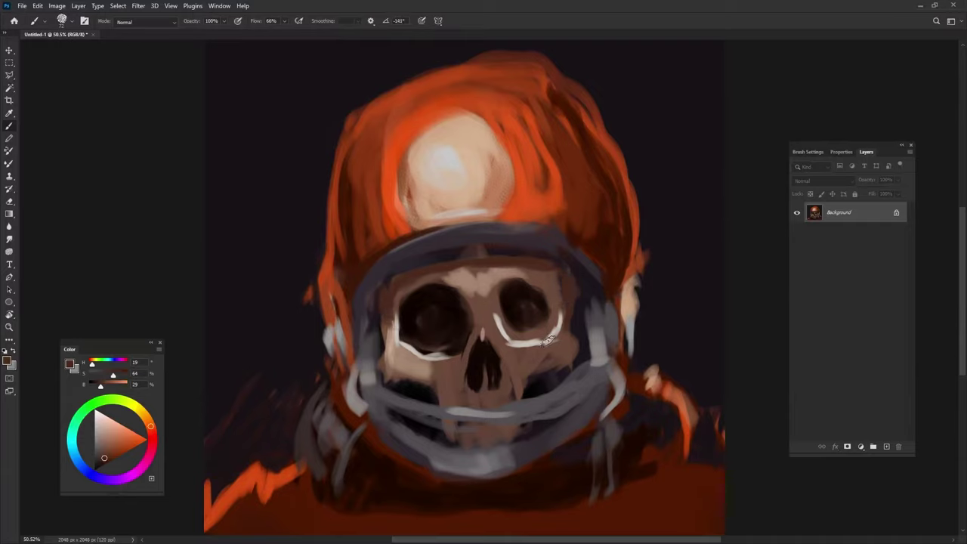
Step: Deepen both eye sockets with near-black and paint dark brown around the left socket
alt+click(508, 302)
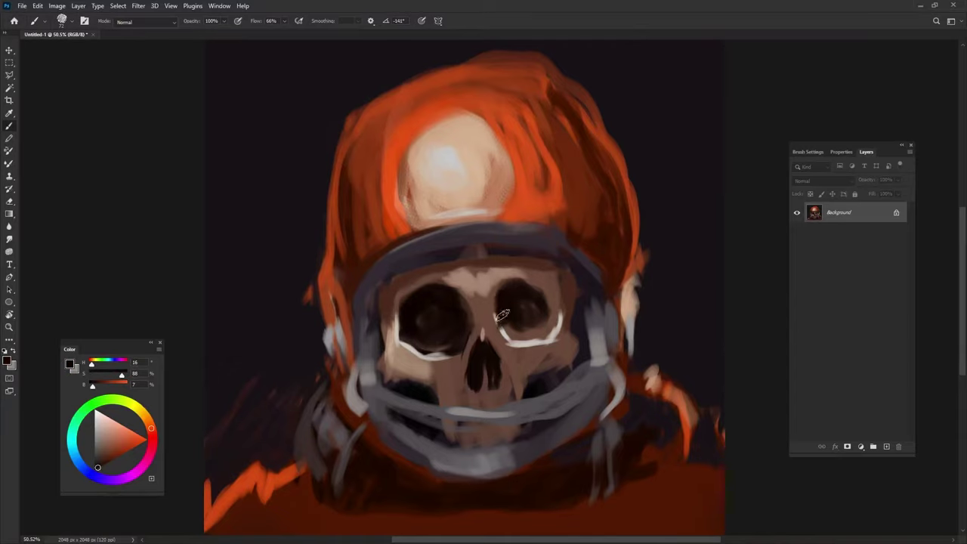
mouse_move(517, 323)
mouse_down()
mouse_move(550, 311)
mouse_move(529, 313)
mouse_up()
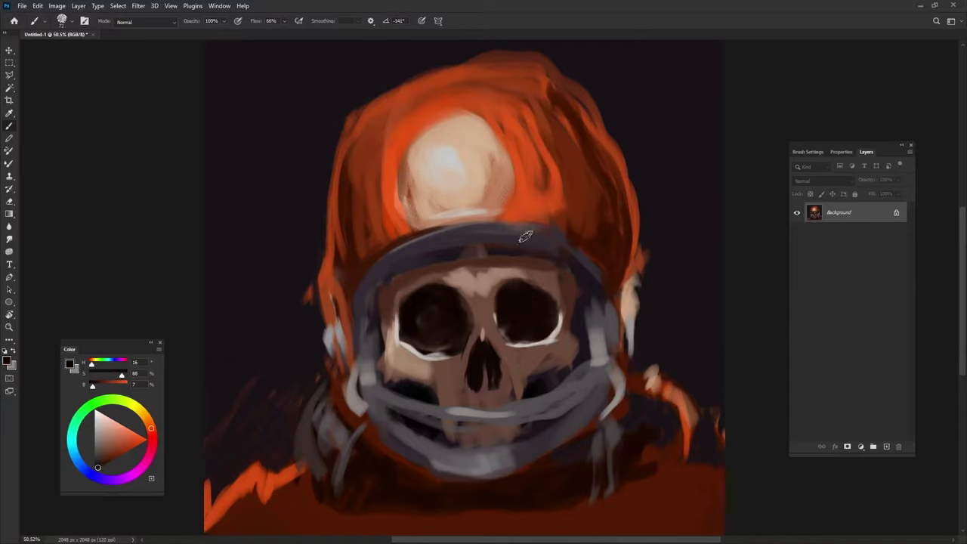
drag(428, 325, 463, 315)
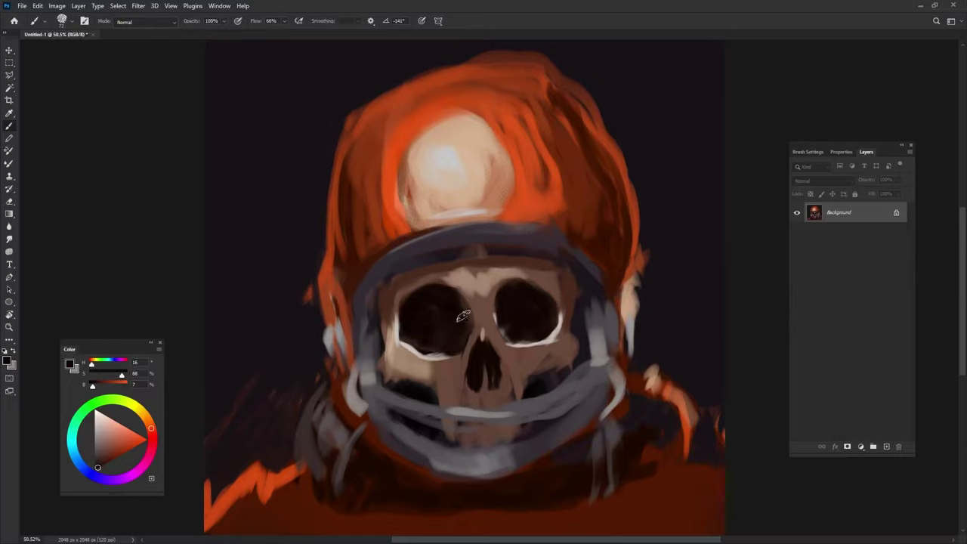
alt+click(443, 372)
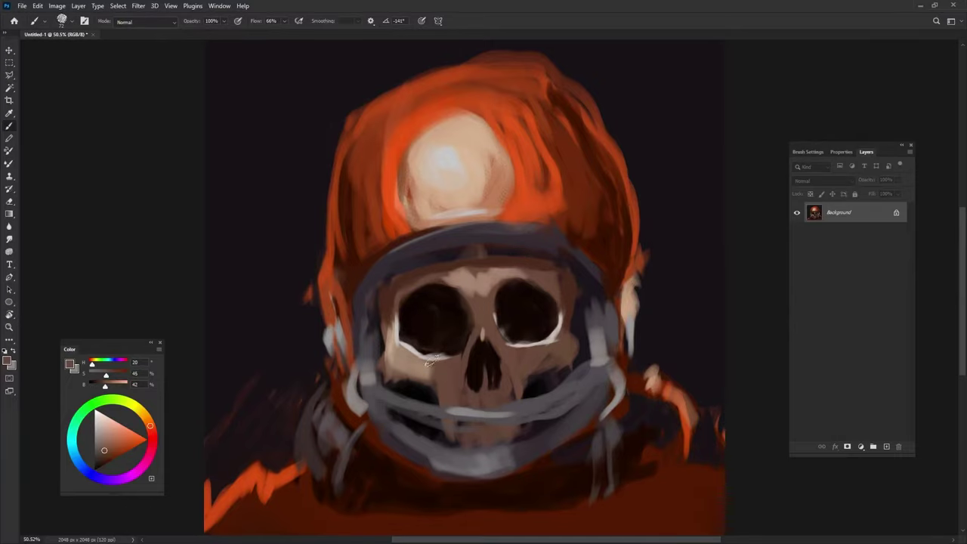
alt+click(419, 344)
mouse_move(409, 313)
mouse_down()
mouse_move(431, 304)
mouse_move(435, 335)
mouse_move(447, 343)
mouse_up()
mouse_move(514, 326)
mouse_down()
mouse_move(521, 332)
mouse_move(524, 295)
mouse_move(547, 339)
mouse_move(517, 294)
mouse_move(538, 296)
mouse_move(542, 321)
mouse_up()
alt+click(525, 330)
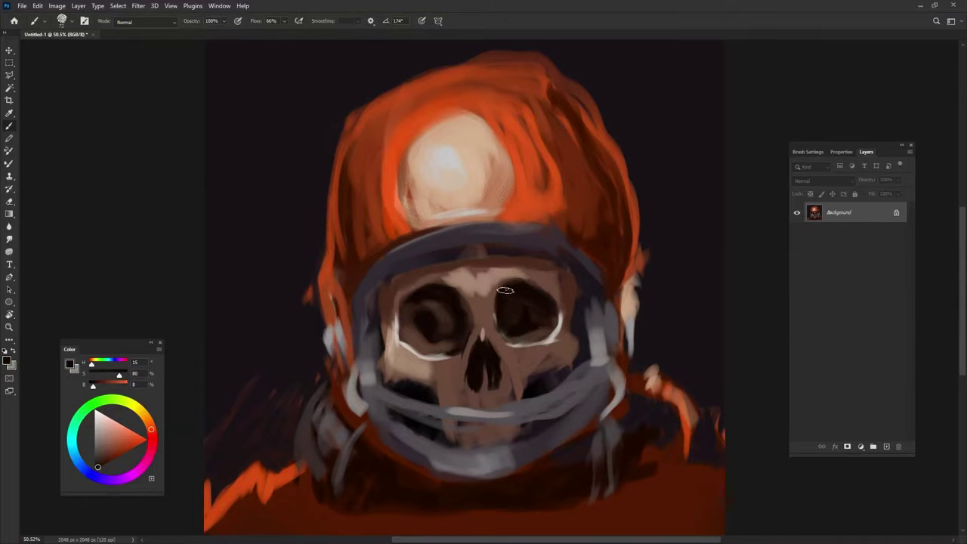
alt+click(444, 306)
mouse_move(435, 309)
mouse_down()
mouse_move(422, 332)
mouse_move(419, 323)
mouse_move(452, 317)
mouse_up()
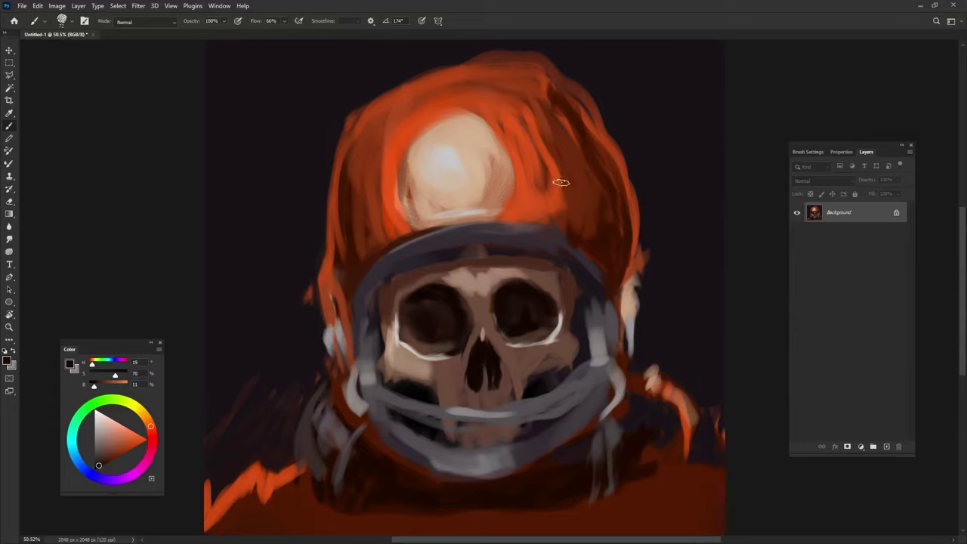
Step: Lighten the dark brow band with bone tones at 100% saturation and sample a pale highlight
alt+click(484, 332)
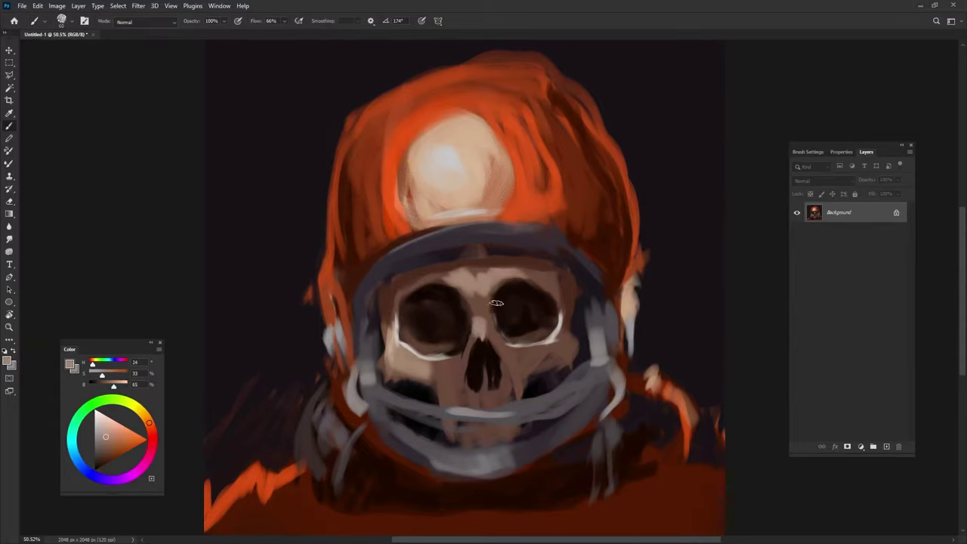
alt+click(437, 266)
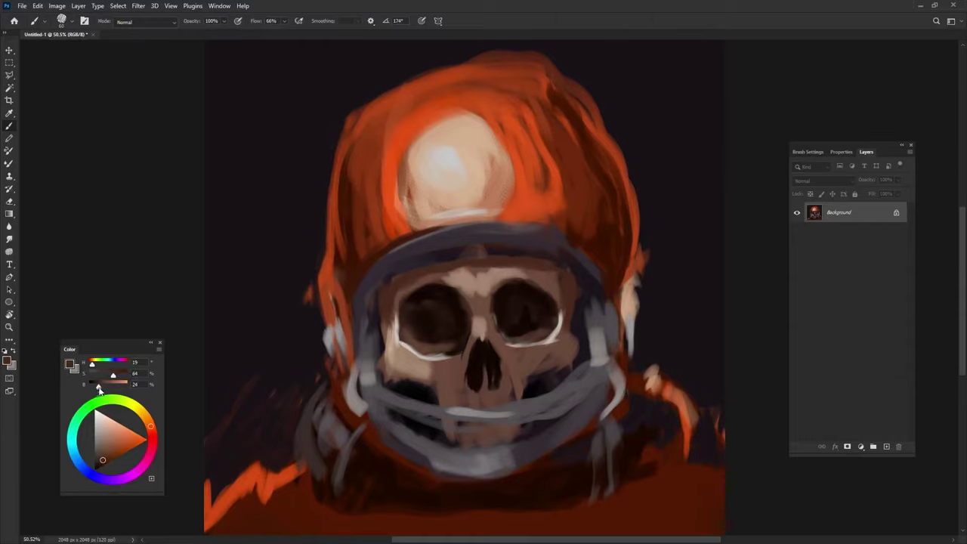
drag(118, 377, 97, 386)
alt+click(482, 304)
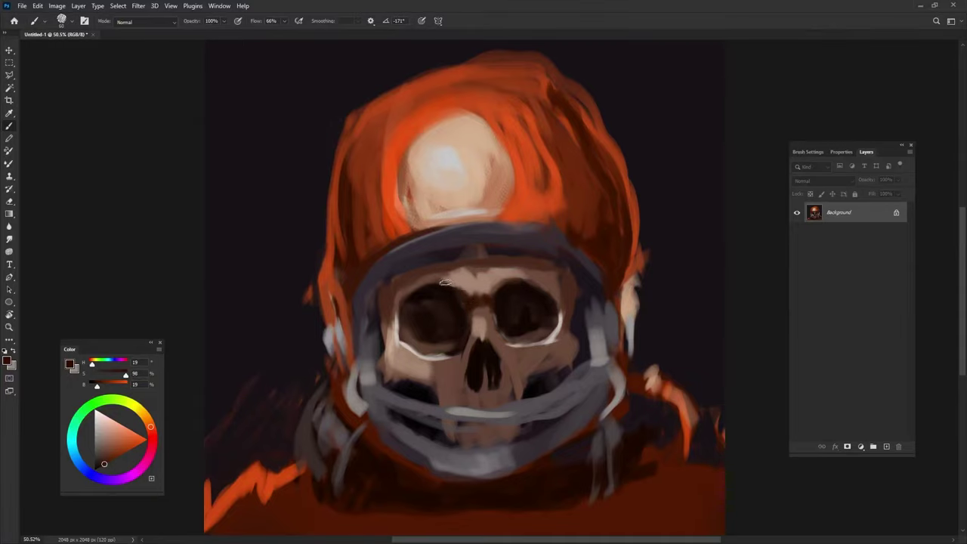
mouse_move(445, 281)
mouse_down()
mouse_move(408, 279)
mouse_move(442, 281)
mouse_up()
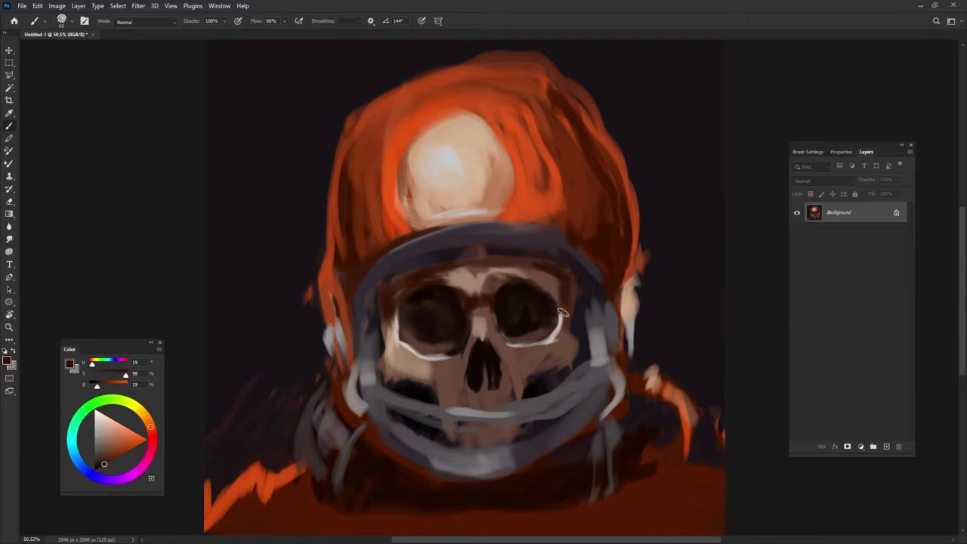
alt+click(479, 299)
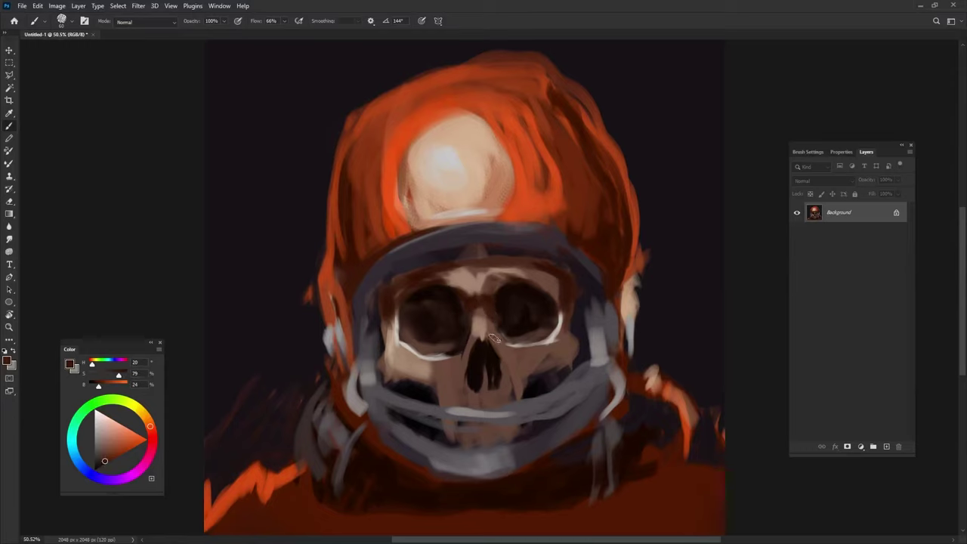
alt+click(478, 328)
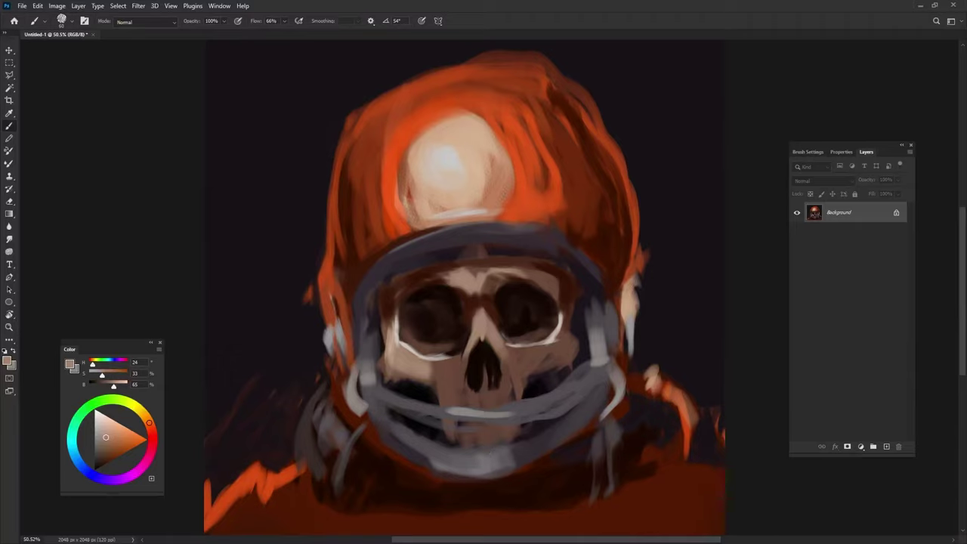
alt+click(442, 159)
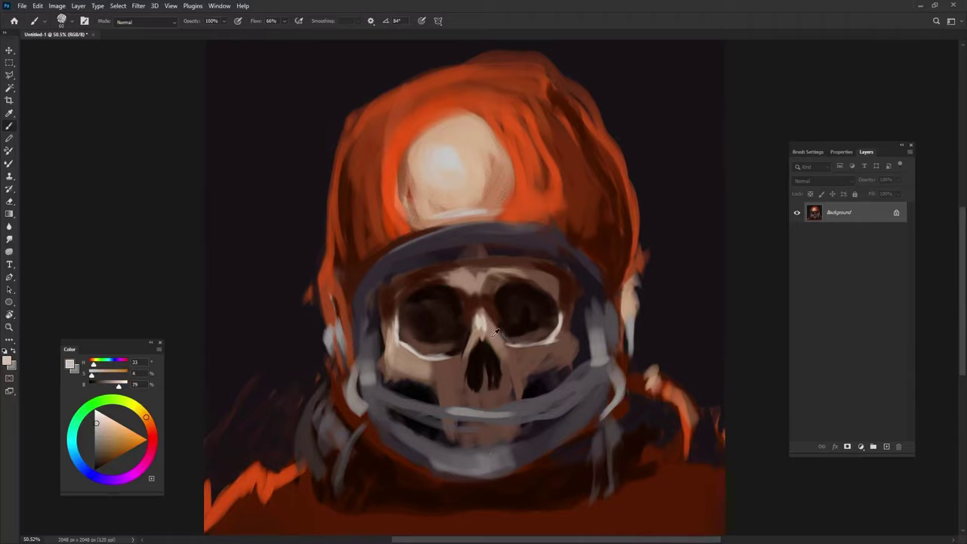
Step: Paint pale and light brown strokes down the nose cavity's left edge
alt+click(476, 356)
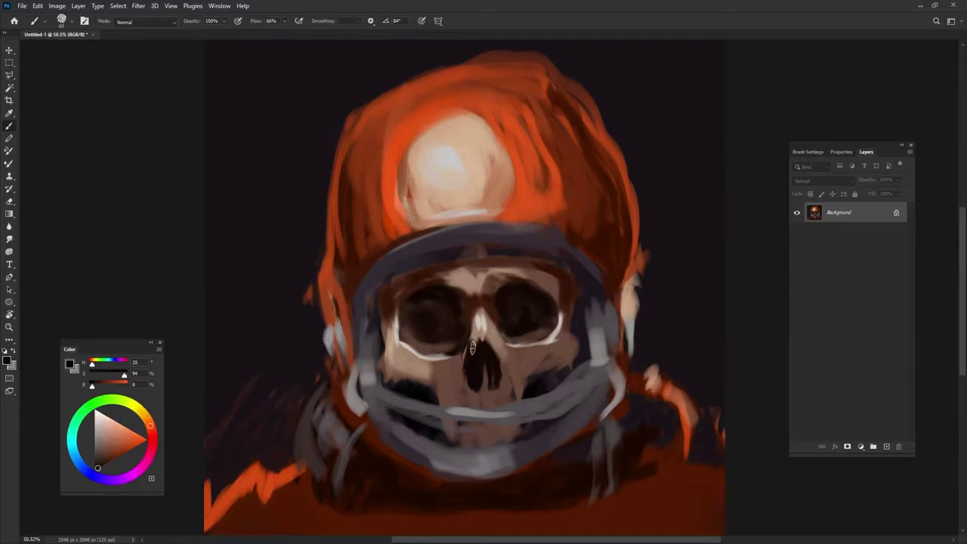
alt+click(501, 338)
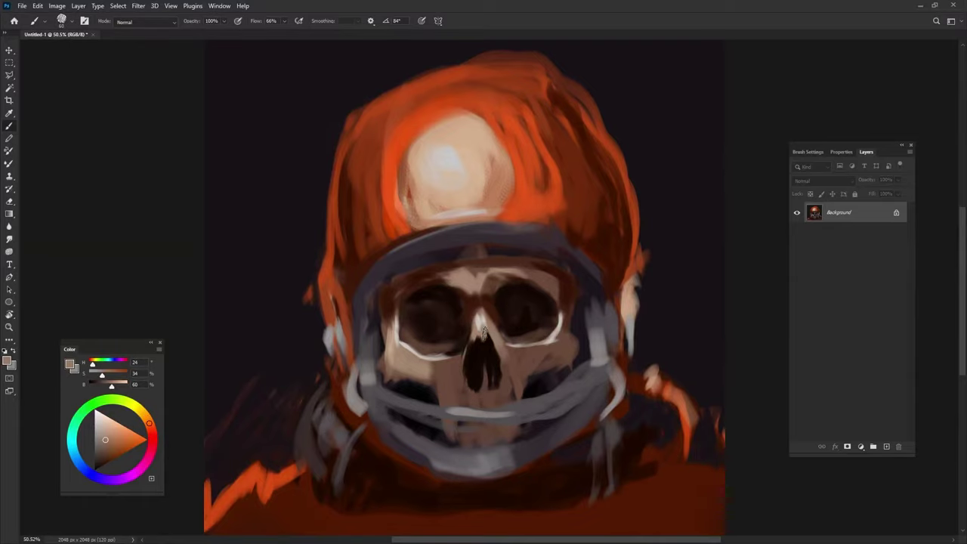
alt+click(478, 320)
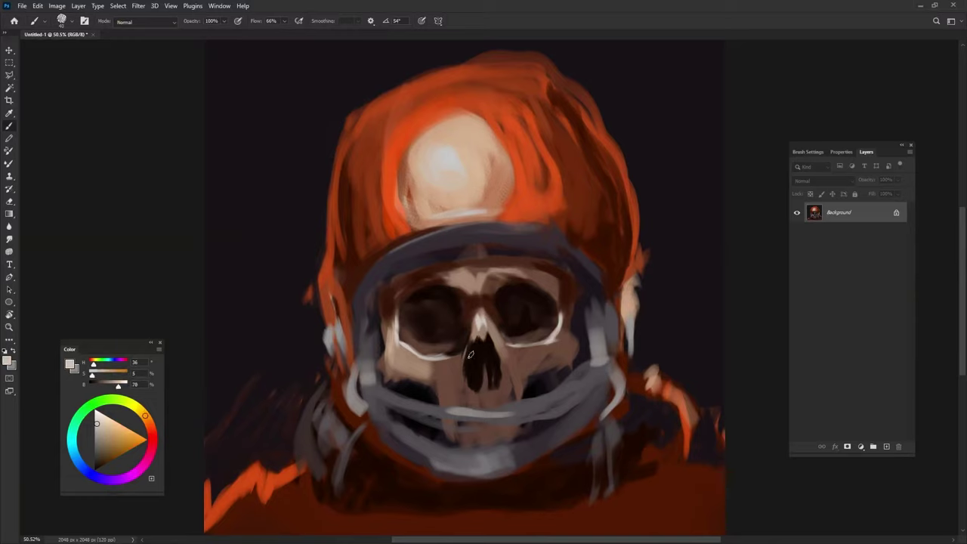
drag(476, 336, 462, 374)
alt+click(506, 364)
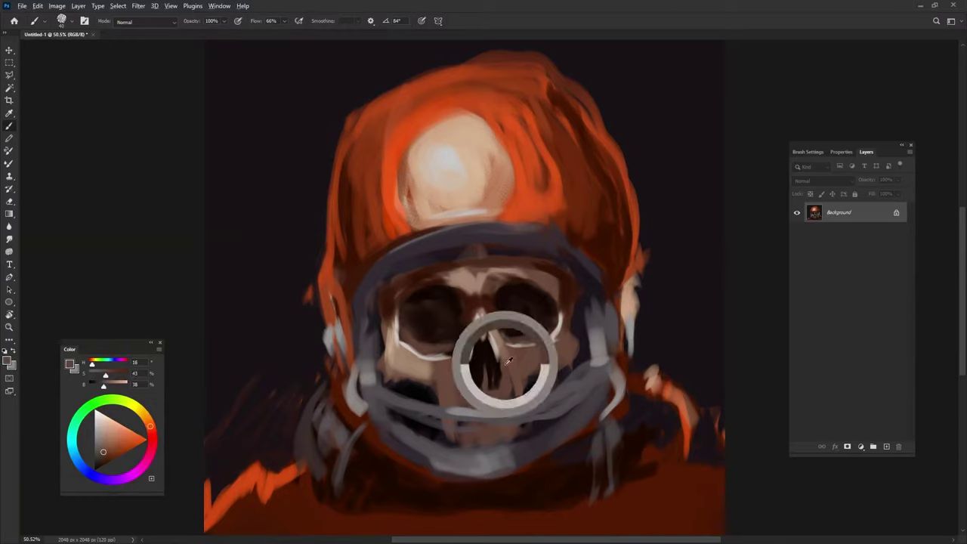
mouse_move(468, 336)
mouse_down()
mouse_move(464, 386)
mouse_move(447, 370)
mouse_move(459, 357)
mouse_move(444, 381)
mouse_up()
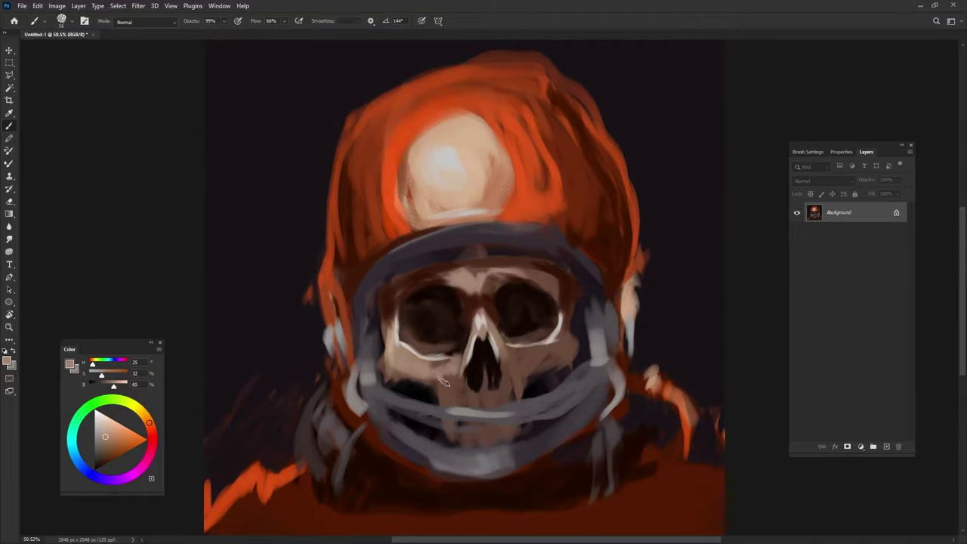
Step: Add a small dark brown stroke on the right cheekbone and restore brush opacity to 100%
alt+click(457, 327)
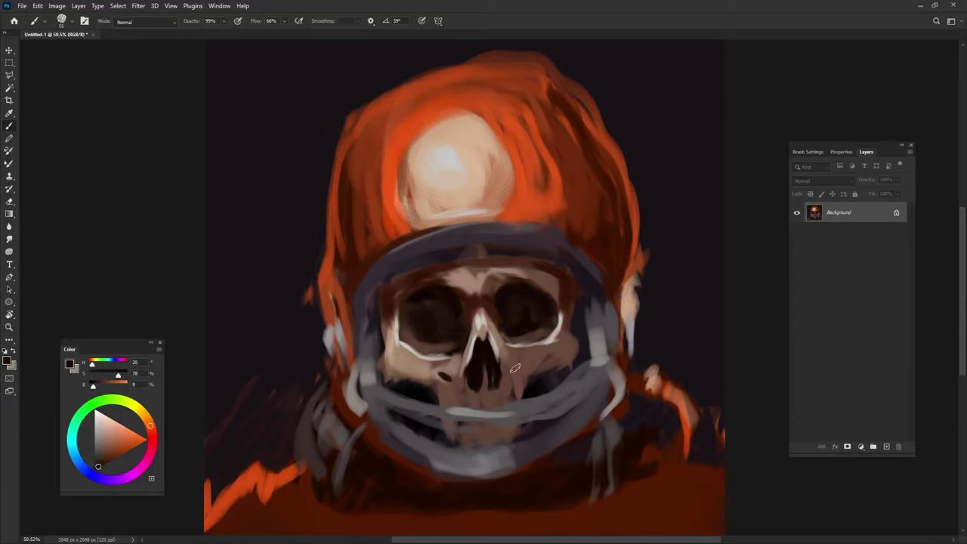
drag(524, 357, 519, 362)
key(0)
Step: Brighten the lower rim of the left eye socket with a light beige
alt+click(441, 361)
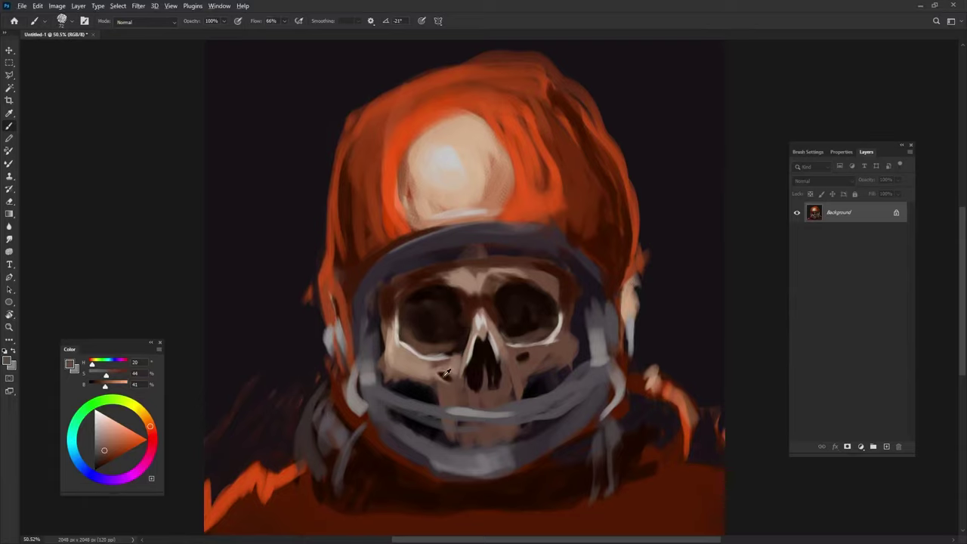
alt+click(446, 373)
alt+click(409, 363)
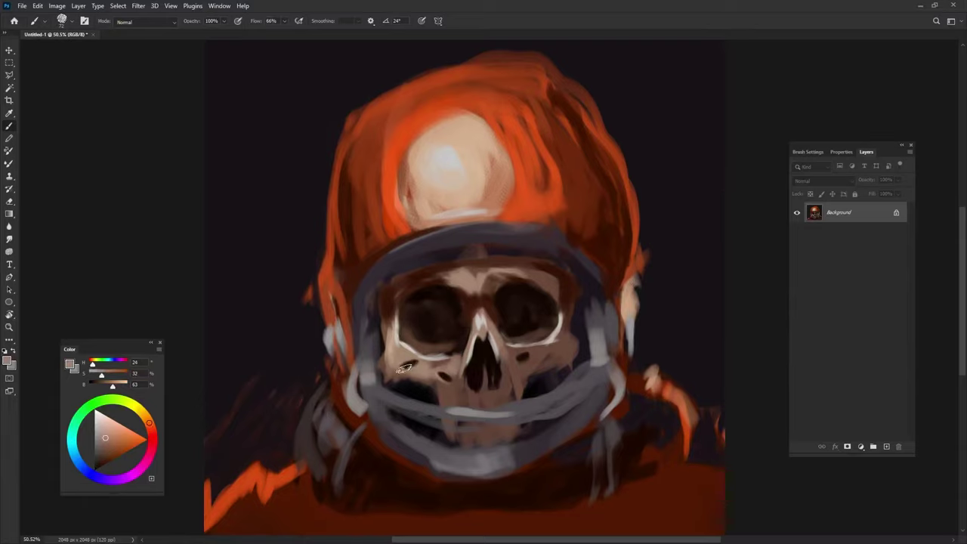
alt+click(465, 318)
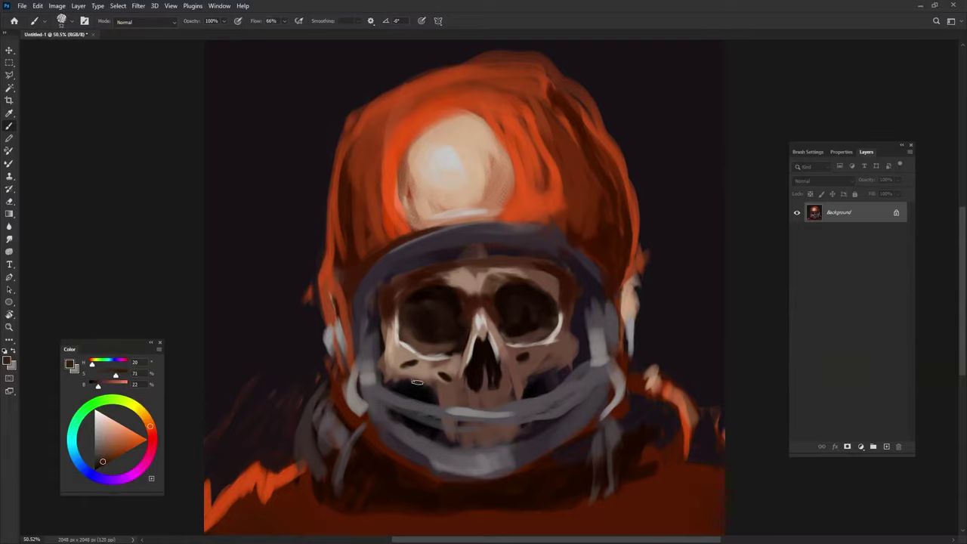
alt+click(392, 344)
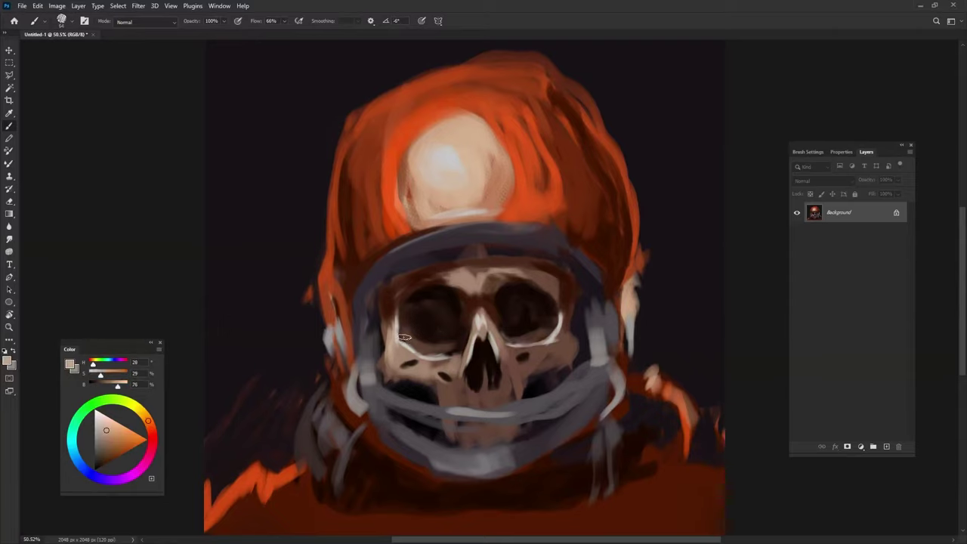
drag(416, 349, 452, 338)
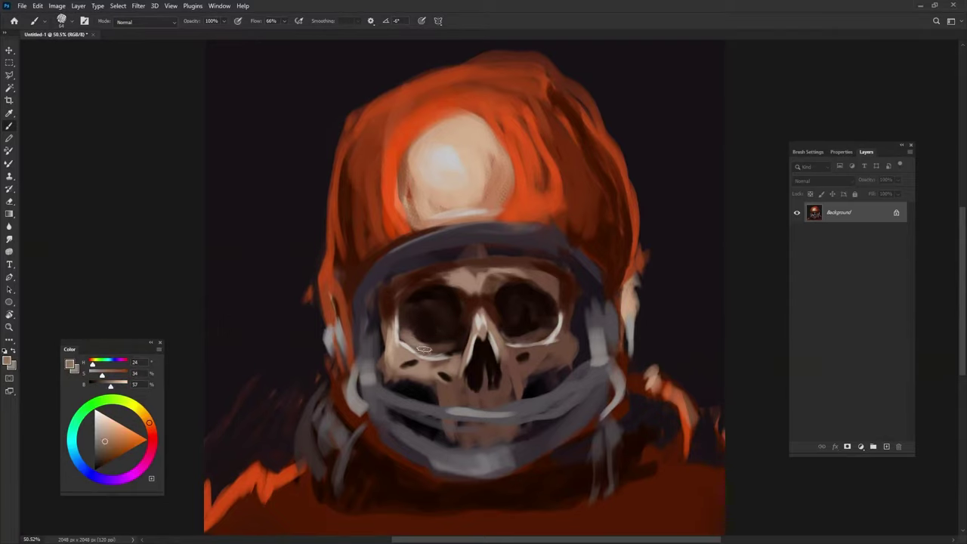
Step: Darken both eye sockets with a more saturated dark brown
alt+click(371, 327)
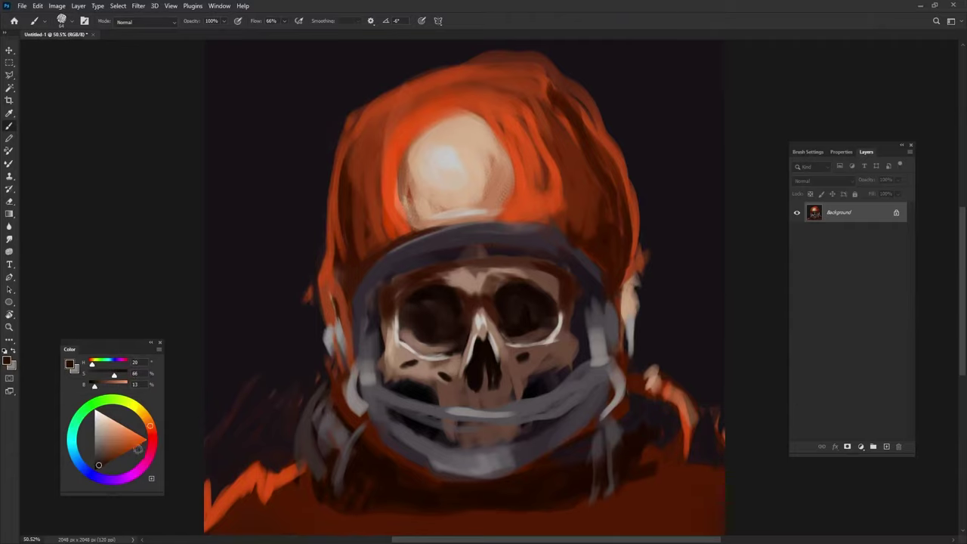
drag(137, 448, 128, 466)
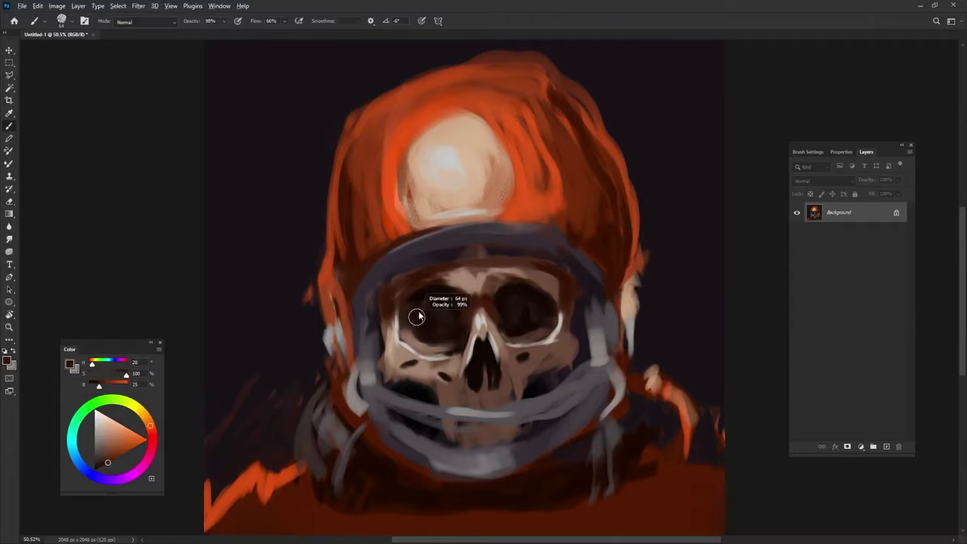
mouse_move(411, 306)
mouse_down()
mouse_move(430, 332)
mouse_move(417, 311)
mouse_up()
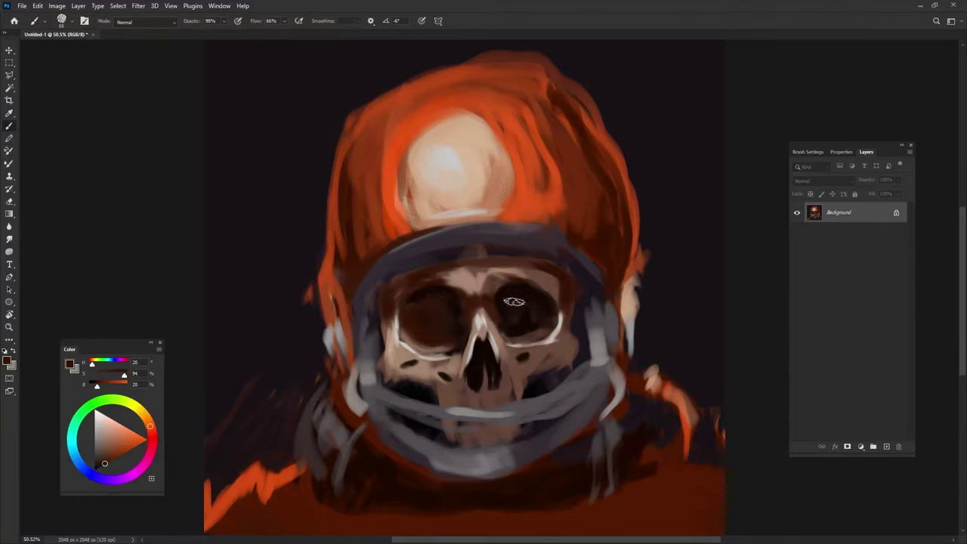
drag(518, 315, 516, 311)
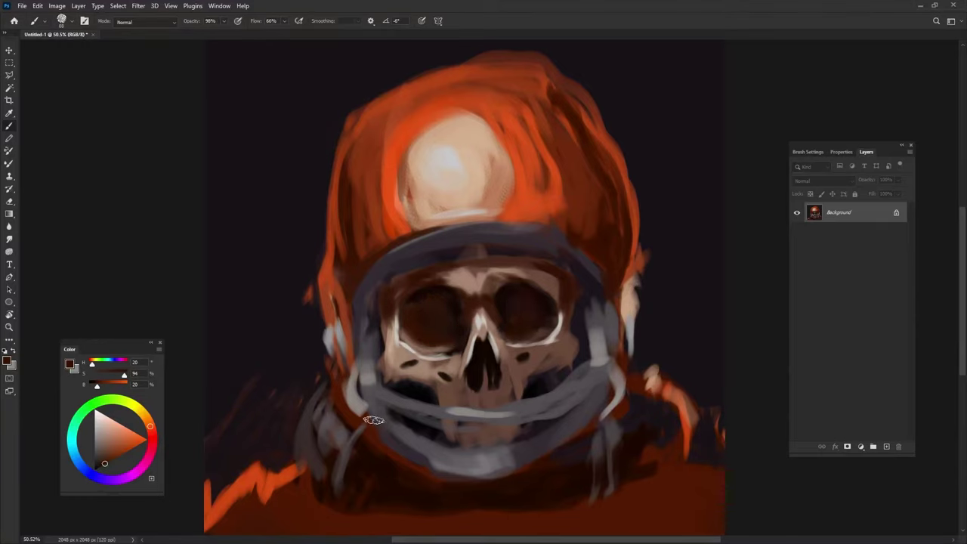
Step: Deepen both eye sockets with black, leaving a light grey as the next colour
drag(102, 462, 94, 470)
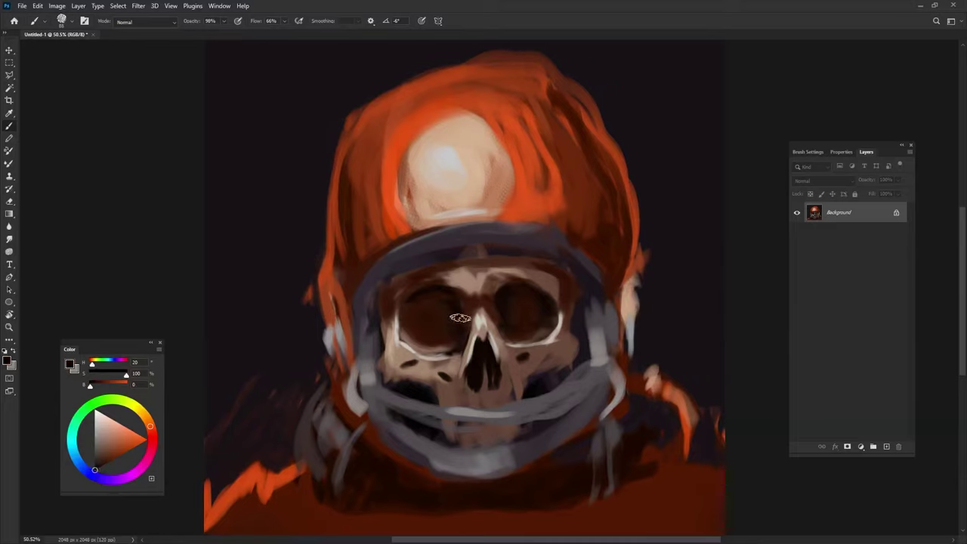
mouse_move(431, 317)
mouse_down()
mouse_move(437, 326)
mouse_move(431, 302)
mouse_move(438, 315)
mouse_up()
mouse_move(509, 321)
mouse_down()
mouse_move(541, 305)
mouse_move(547, 327)
mouse_move(551, 278)
mouse_up()
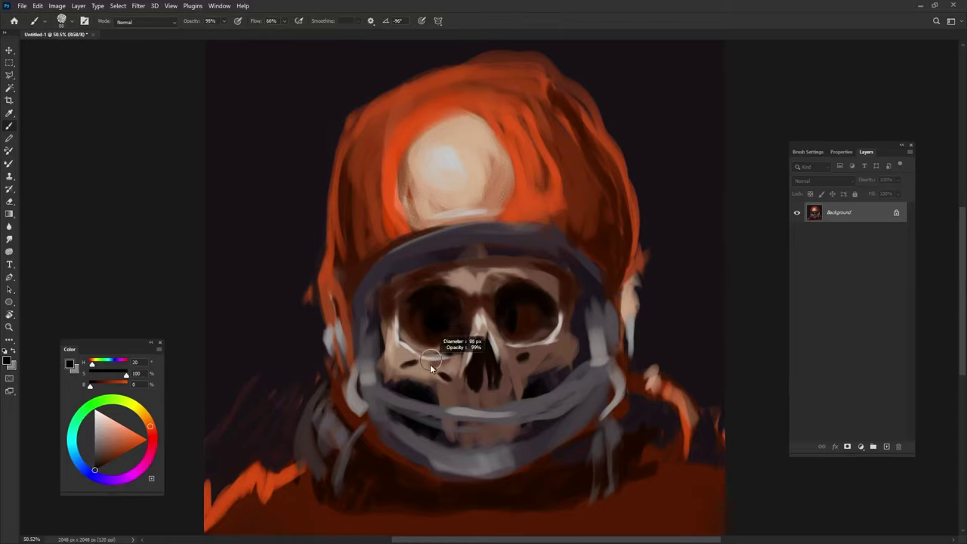
alt+click(478, 328)
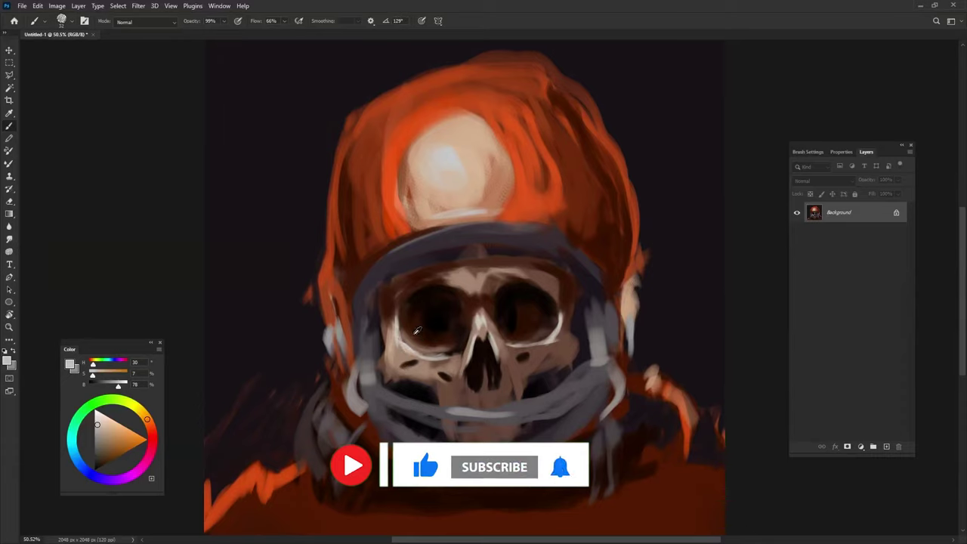
Step: Add an orange glint inside the right eye socket
alt+click(404, 338)
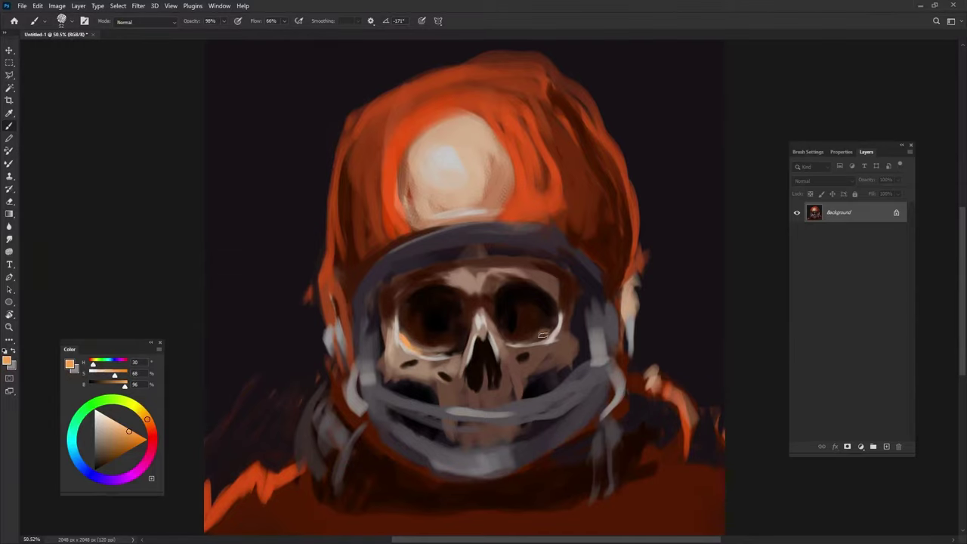
drag(541, 335, 528, 336)
alt+click(534, 318)
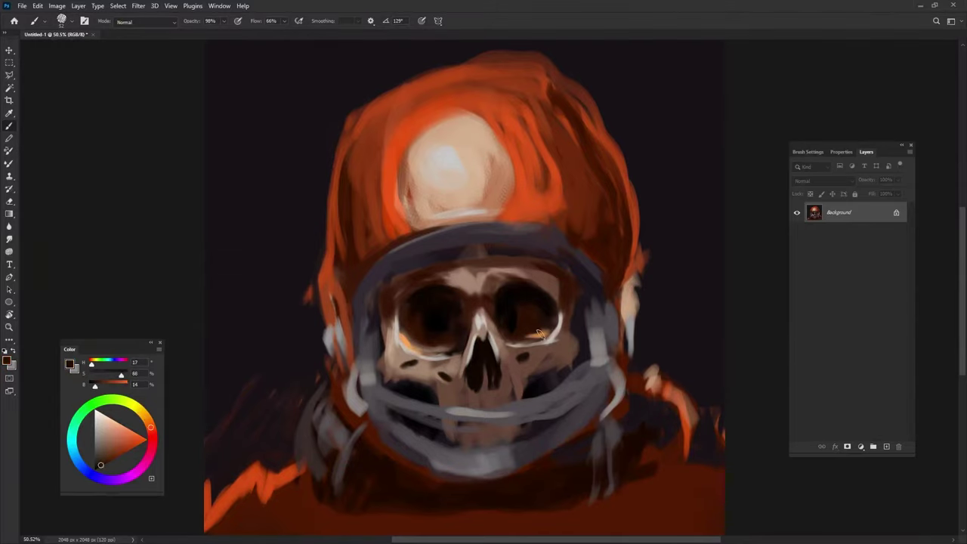
alt+click(412, 354)
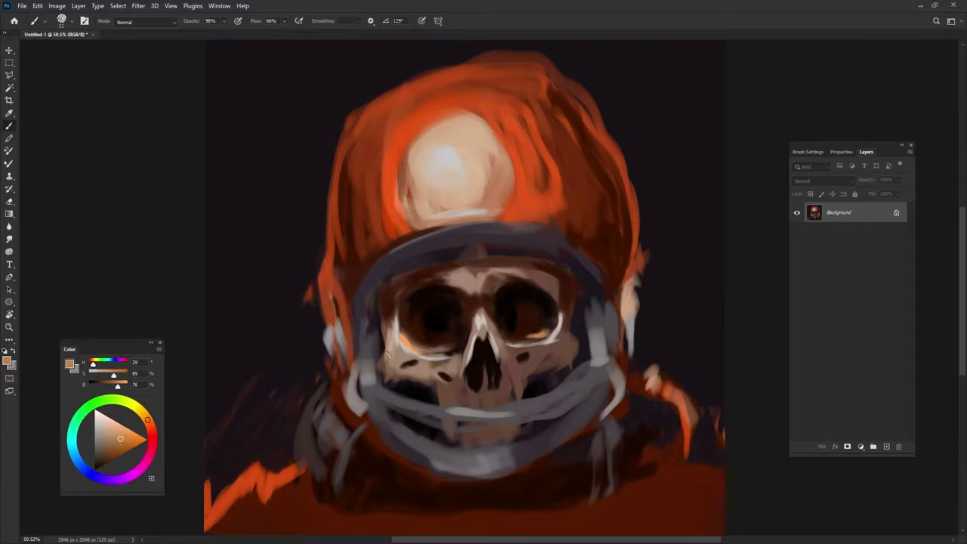
Step: Darken the brow above the left eye socket with dark brown strokes
alt+click(390, 309)
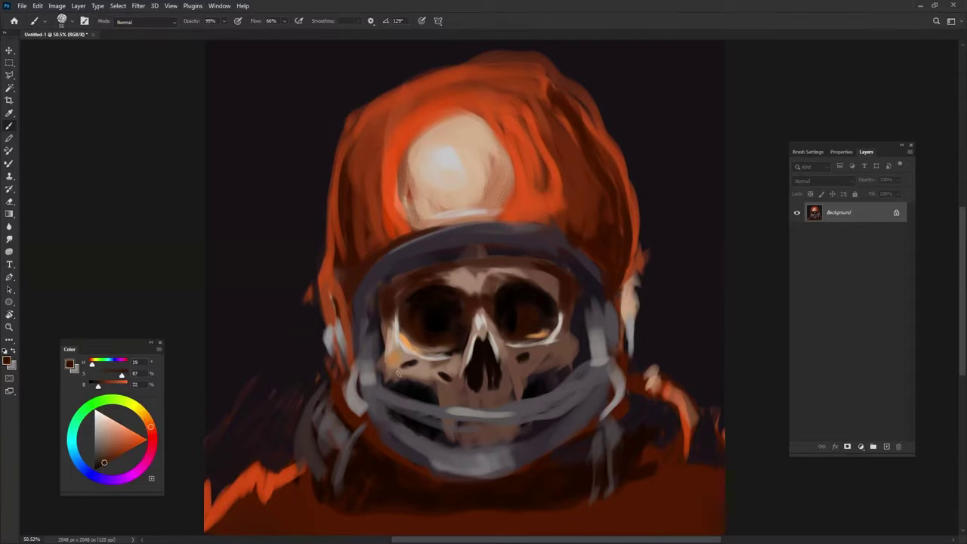
alt+click(405, 387)
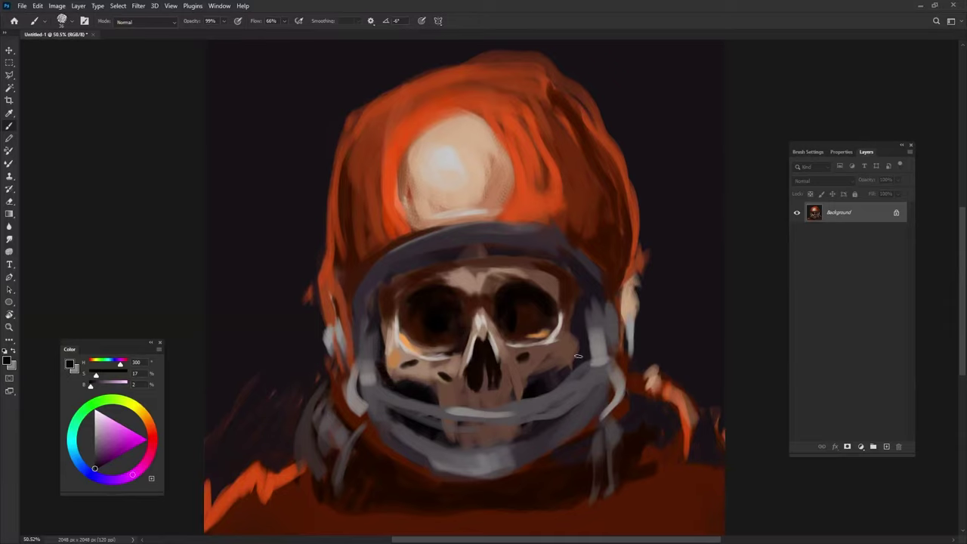
alt+click(550, 282)
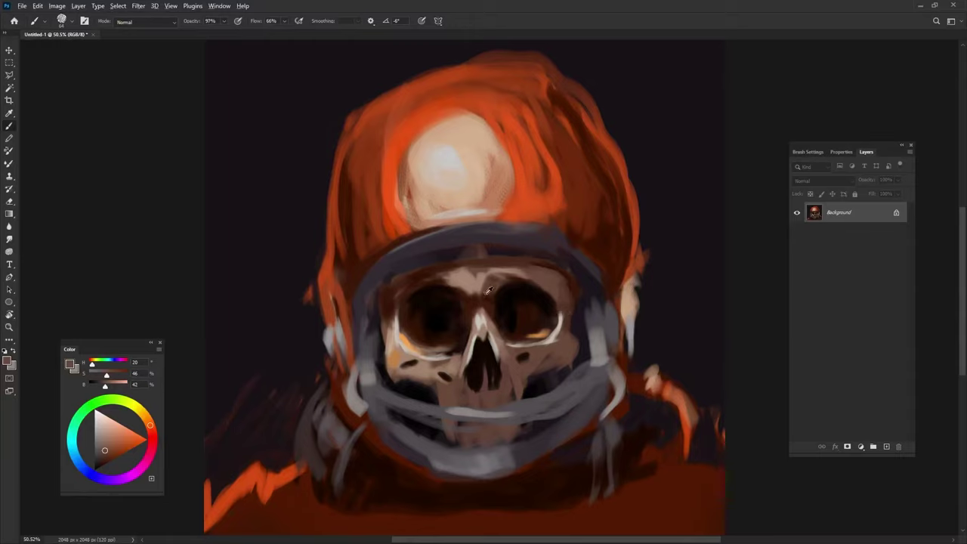
alt+click(540, 333)
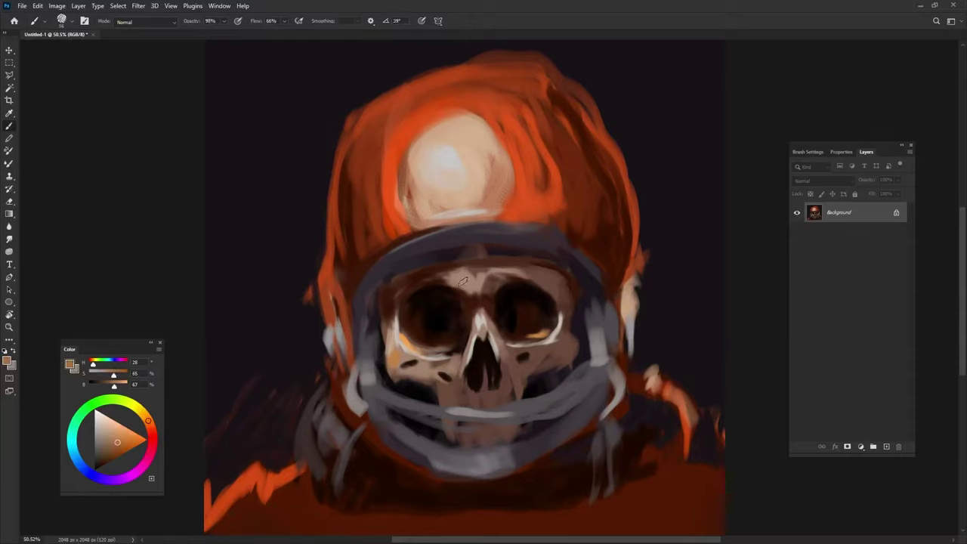
alt+click(429, 285)
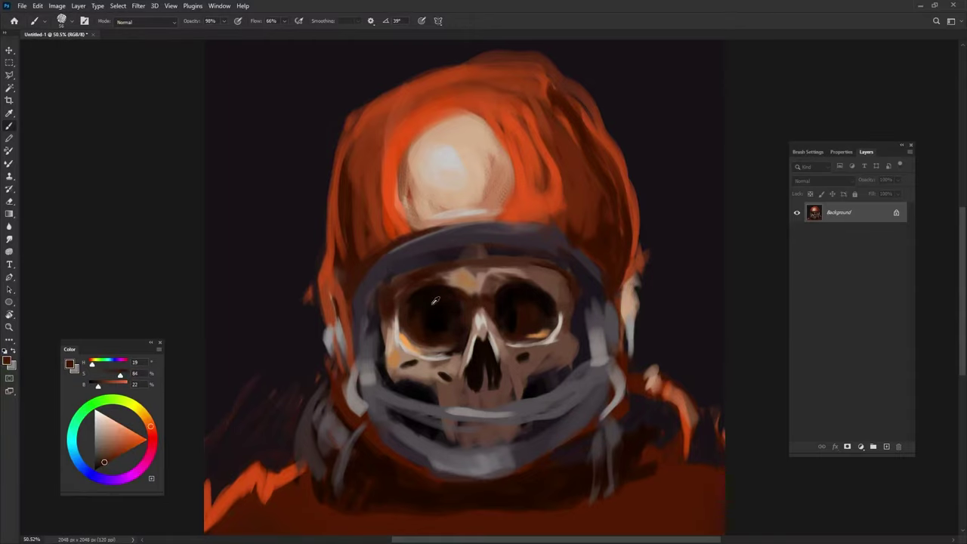
alt+click(435, 300)
mouse_move(394, 280)
mouse_down()
mouse_move(432, 264)
mouse_move(521, 257)
mouse_up()
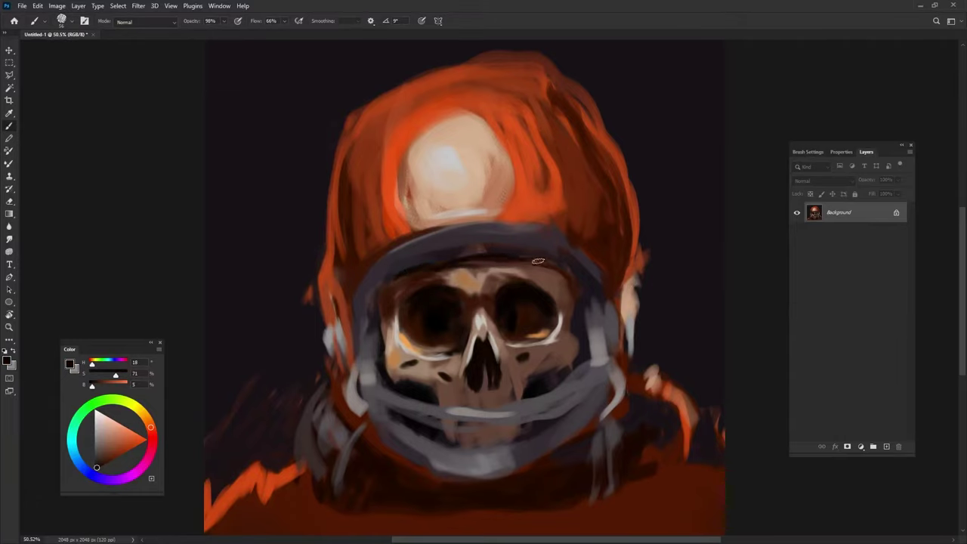
Step: Lighten the upper-right edge of the right eye socket with tan brown
alt+click(469, 276)
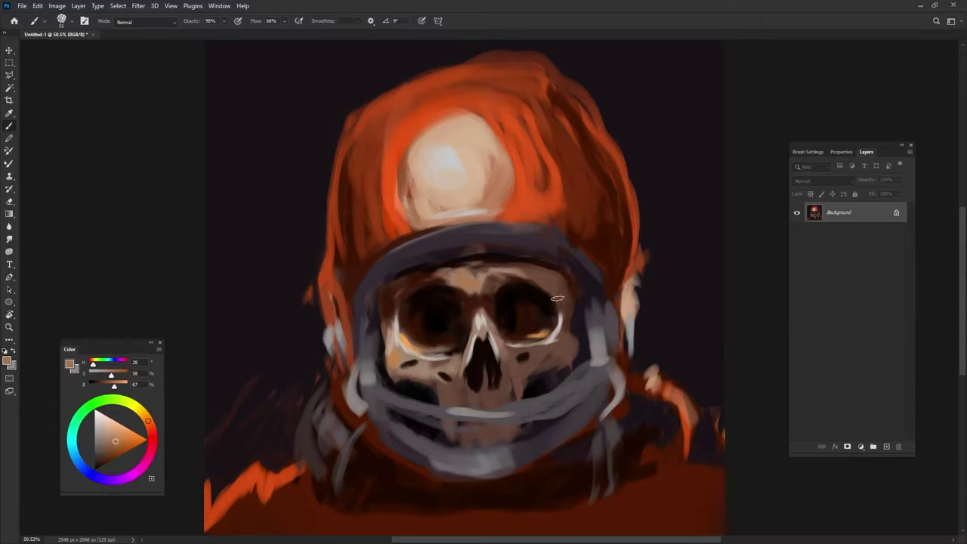
drag(555, 297, 554, 343)
alt+click(539, 330)
alt+click(423, 332)
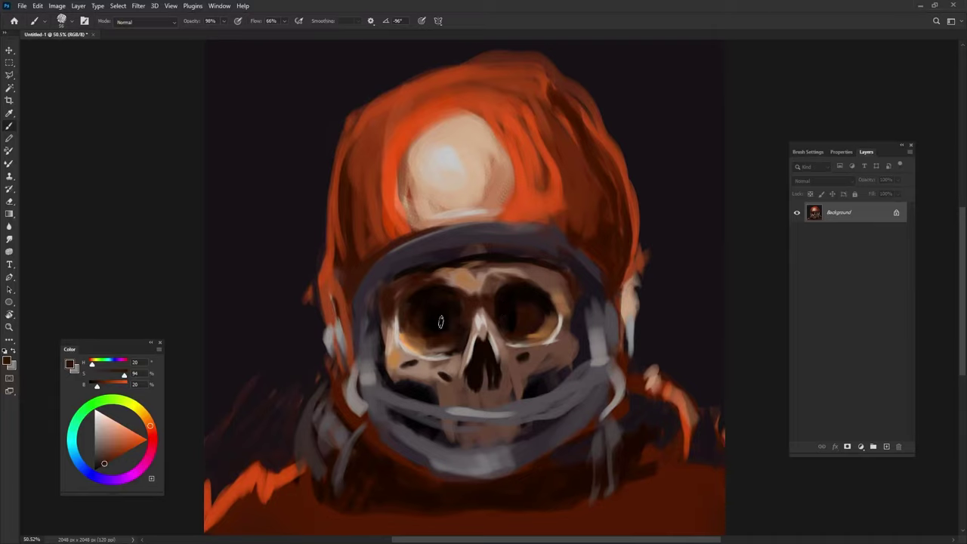
Step: Lighten beside the nasal cavity and shade dark brown on both sides of the nose's base
alt+click(436, 349)
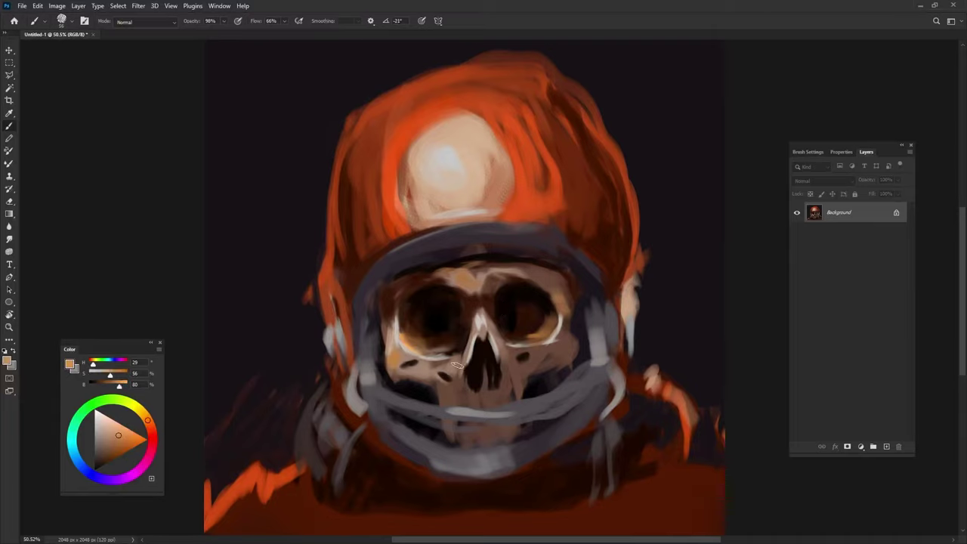
mouse_move(457, 361)
mouse_down()
mouse_move(455, 380)
mouse_move(509, 396)
mouse_up()
alt+click(448, 391)
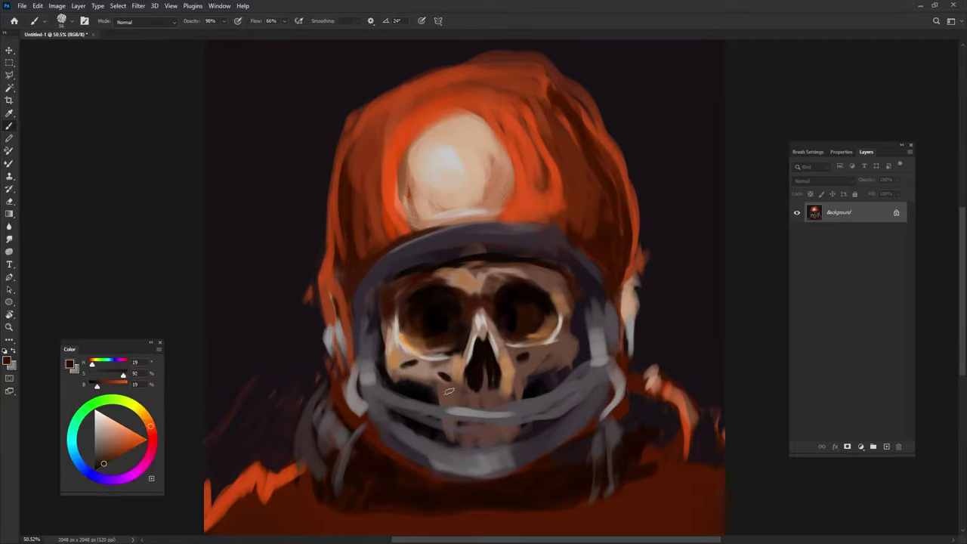
drag(451, 385, 451, 405)
mouse_move(510, 379)
mouse_down()
mouse_move(513, 412)
mouse_move(462, 399)
mouse_move(499, 400)
mouse_move(509, 412)
mouse_up()
Step: Lighten the skull's right cheek with light tan and shade the left cheek dark brown
alt+click(468, 403)
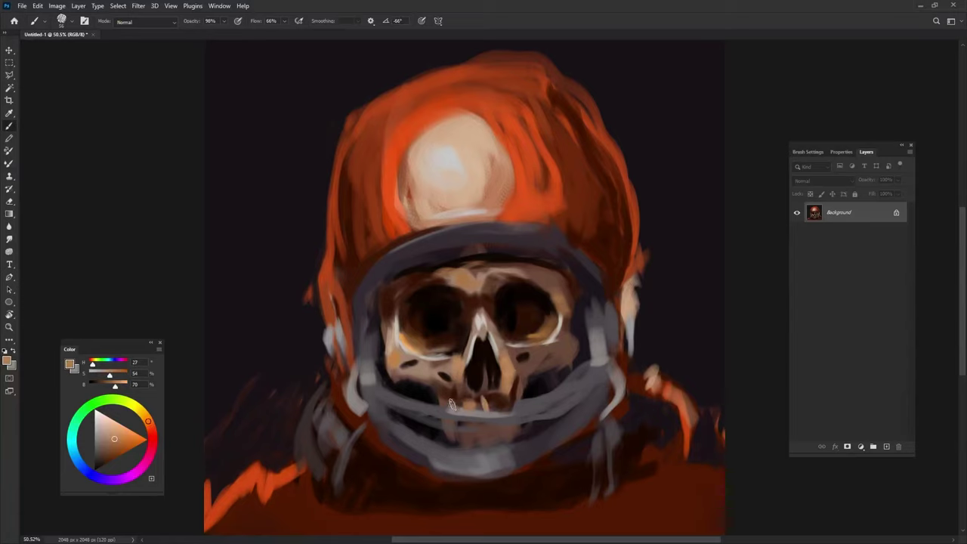
alt+click(463, 399)
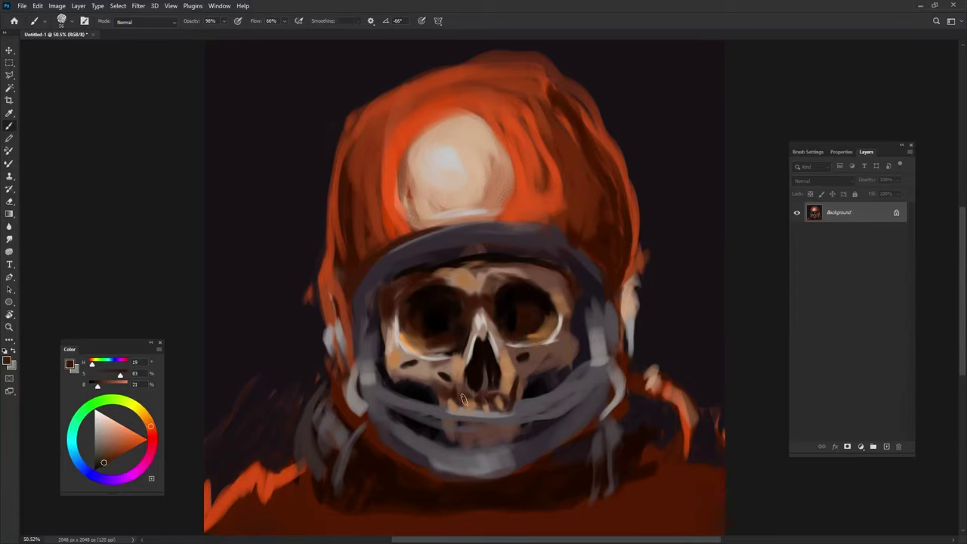
alt+click(428, 394)
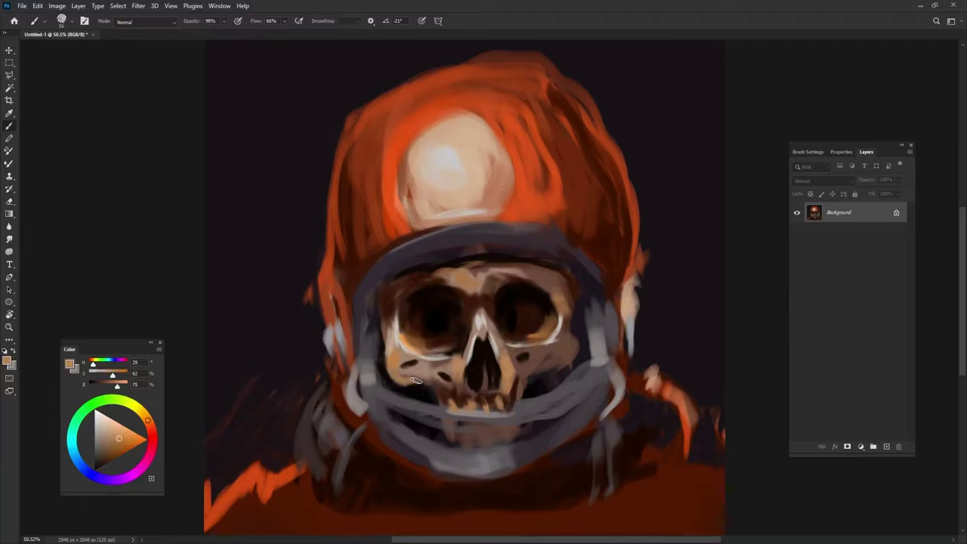
alt+click(407, 385)
alt+click(512, 379)
drag(567, 359, 537, 404)
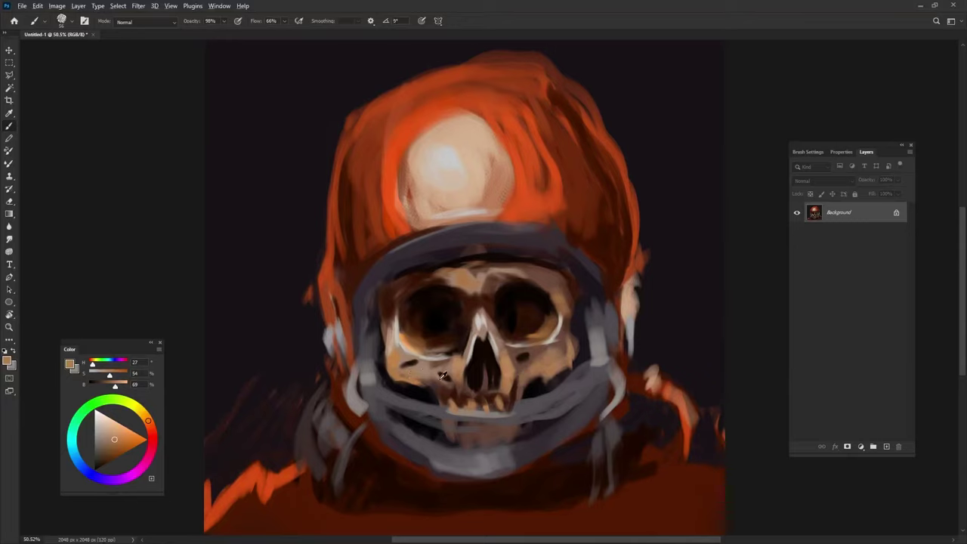
alt+click(394, 364)
drag(404, 360, 440, 373)
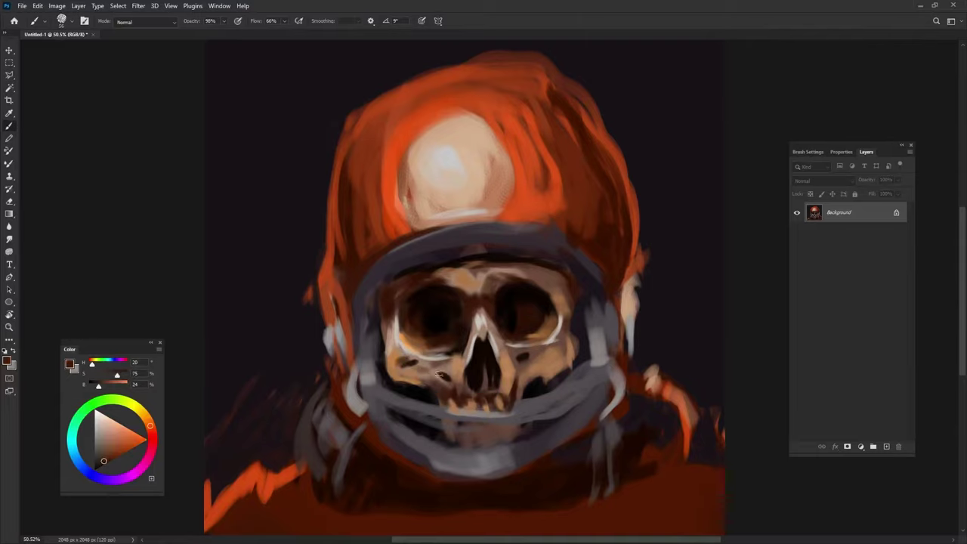
Step: Paint near-black under the chin and along the visor rim below both sides of the jaw
alt+click(541, 361)
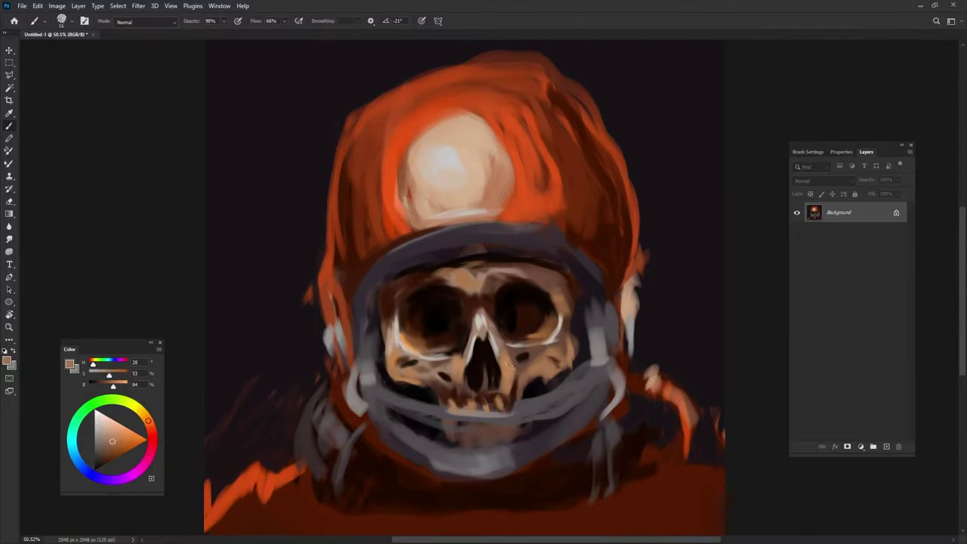
alt+click(453, 430)
alt+click(421, 430)
drag(415, 431, 413, 429)
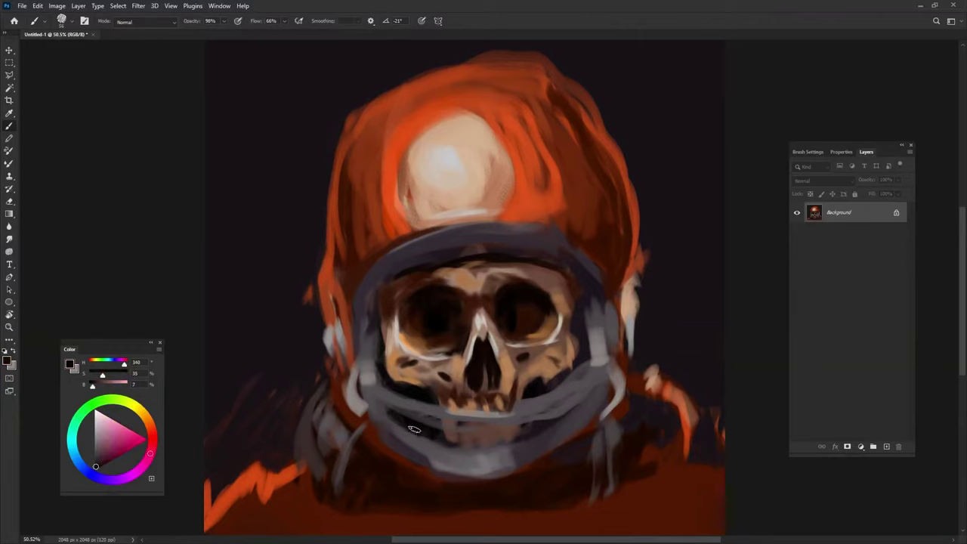
drag(363, 389, 385, 406)
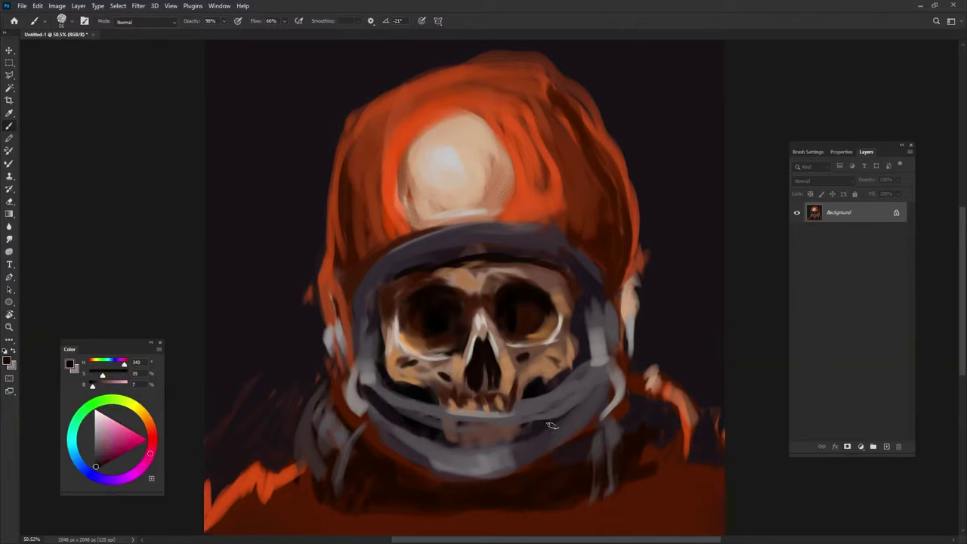
mouse_move(552, 425)
mouse_down()
mouse_move(608, 387)
mouse_move(596, 398)
mouse_up()
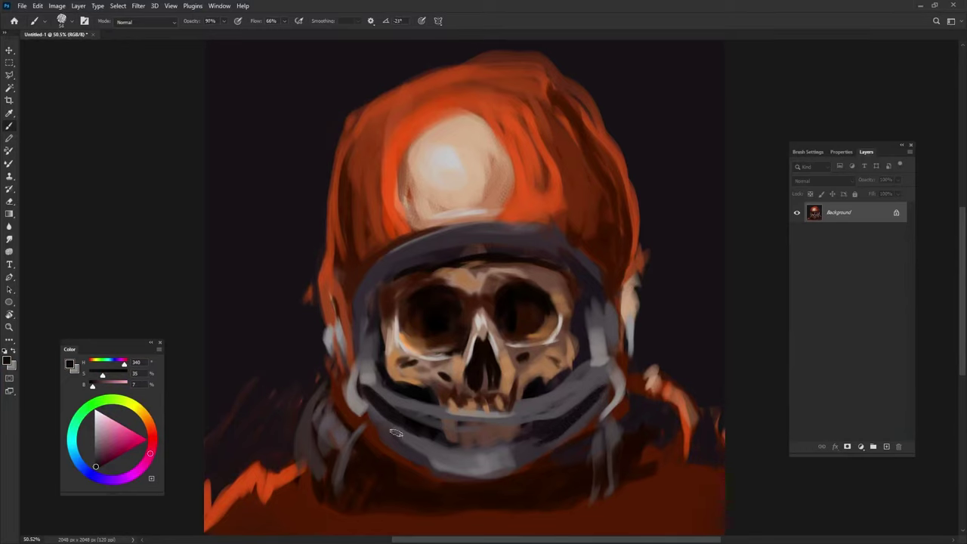
Step: Darken the lower-left and lower-right visor rim, then add light grey rim strokes and left collar lines
mouse_move(368, 395)
mouse_down()
mouse_move(388, 433)
mouse_move(367, 399)
mouse_move(359, 415)
mouse_move(388, 416)
mouse_move(401, 454)
mouse_move(426, 438)
mouse_move(453, 467)
mouse_up()
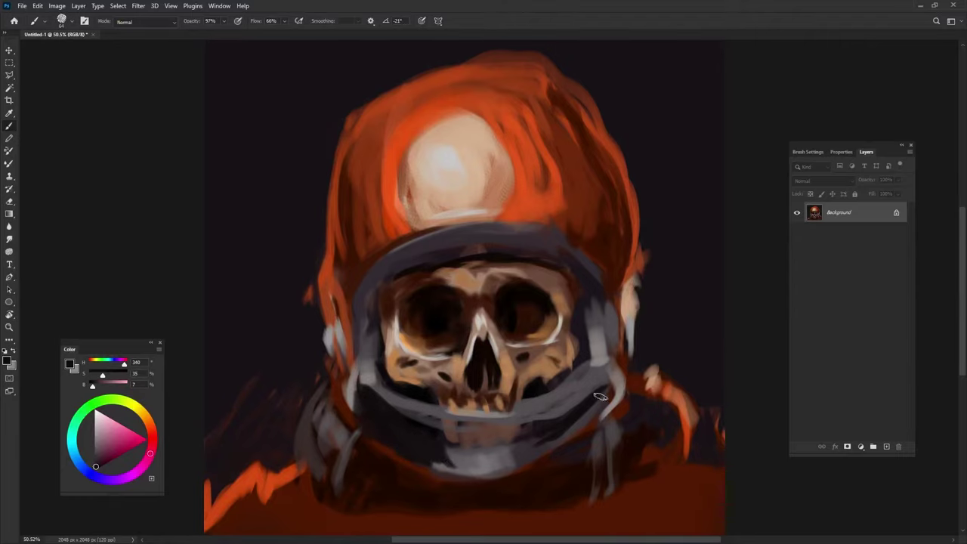
mouse_move(600, 395)
mouse_down()
mouse_move(593, 421)
mouse_move(522, 438)
mouse_move(518, 453)
mouse_move(434, 450)
mouse_move(530, 452)
mouse_up()
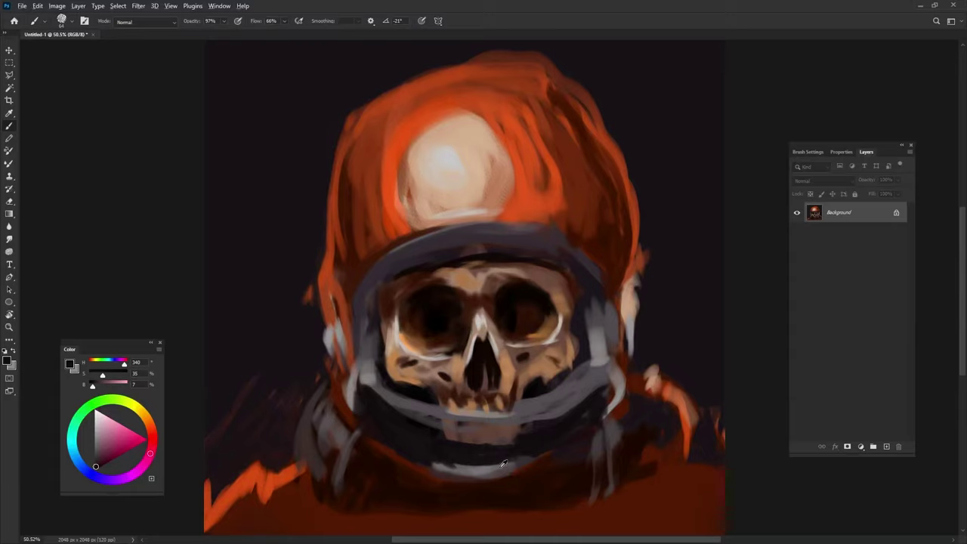
alt+click(447, 416)
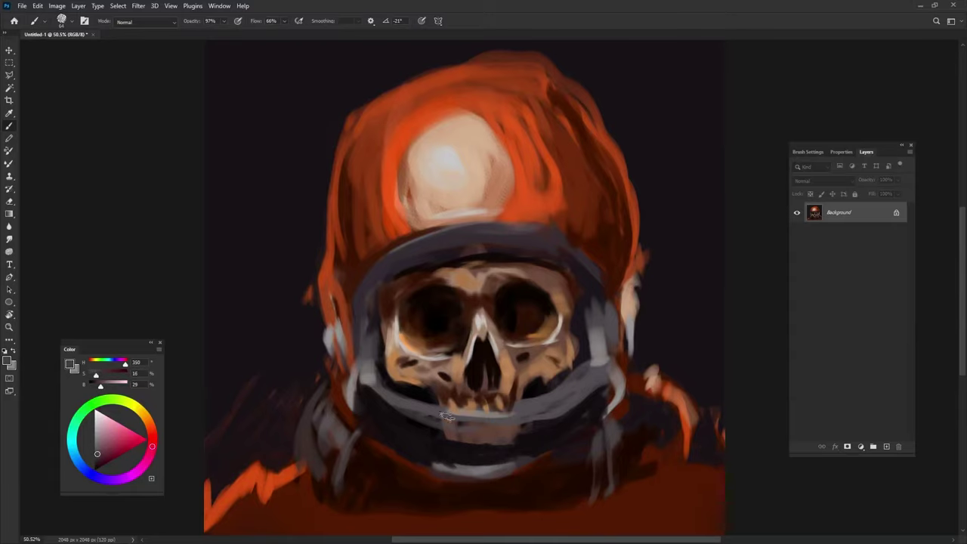
alt+click(385, 388)
mouse_move(338, 416)
mouse_down()
mouse_move(462, 473)
mouse_move(634, 412)
mouse_up()
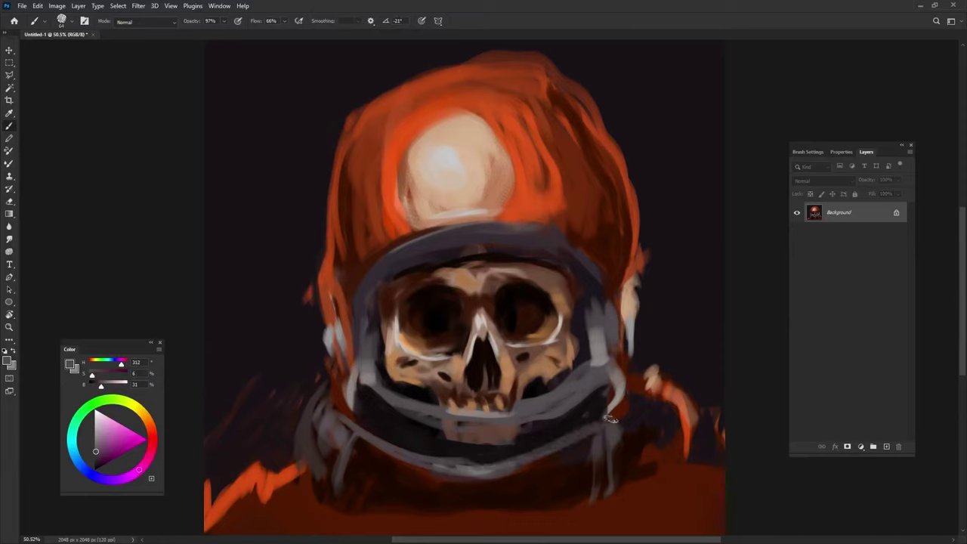
drag(476, 471, 646, 408)
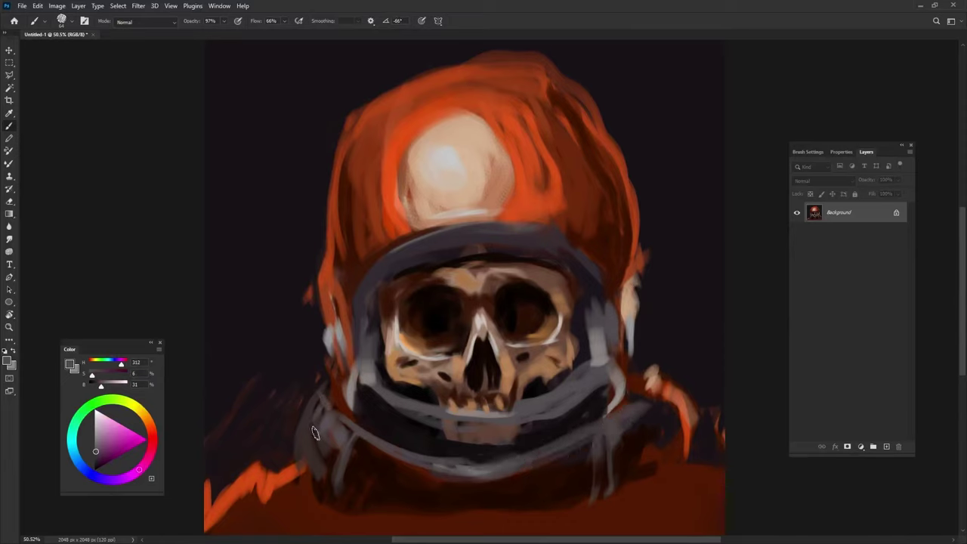
mouse_move(326, 384)
mouse_down()
mouse_move(276, 404)
mouse_move(284, 451)
mouse_up()
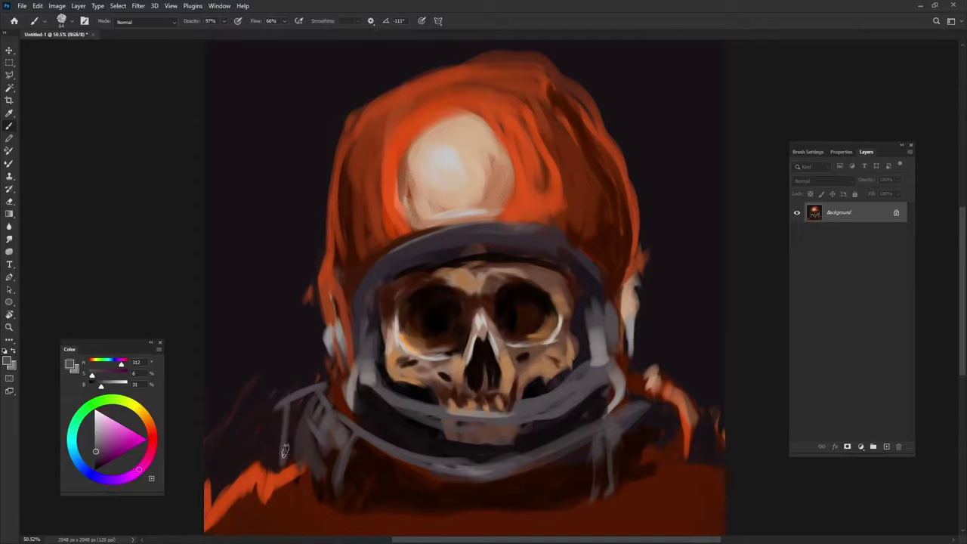
drag(278, 407, 288, 477)
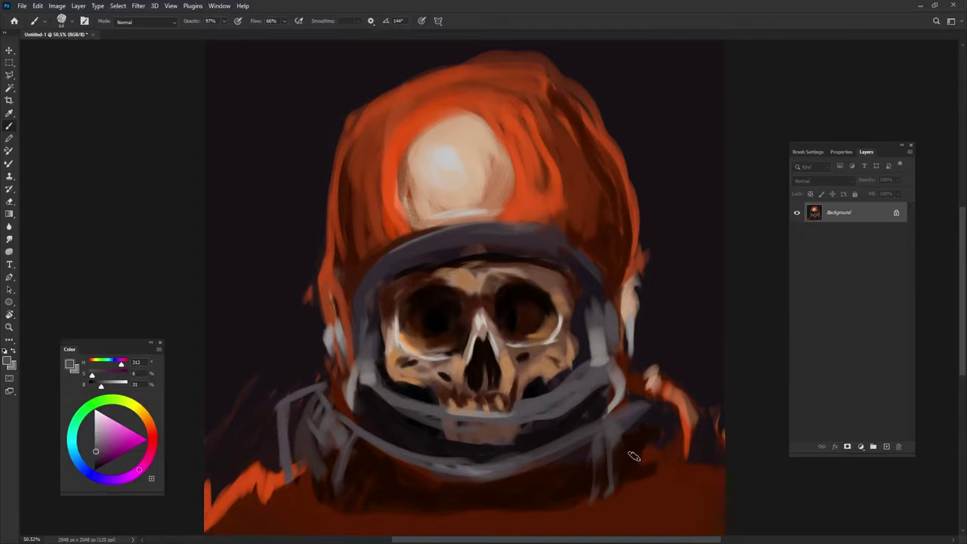
Step: Repaint the lower-left and lower-right orange shoulders in dark red
alt+click(391, 479)
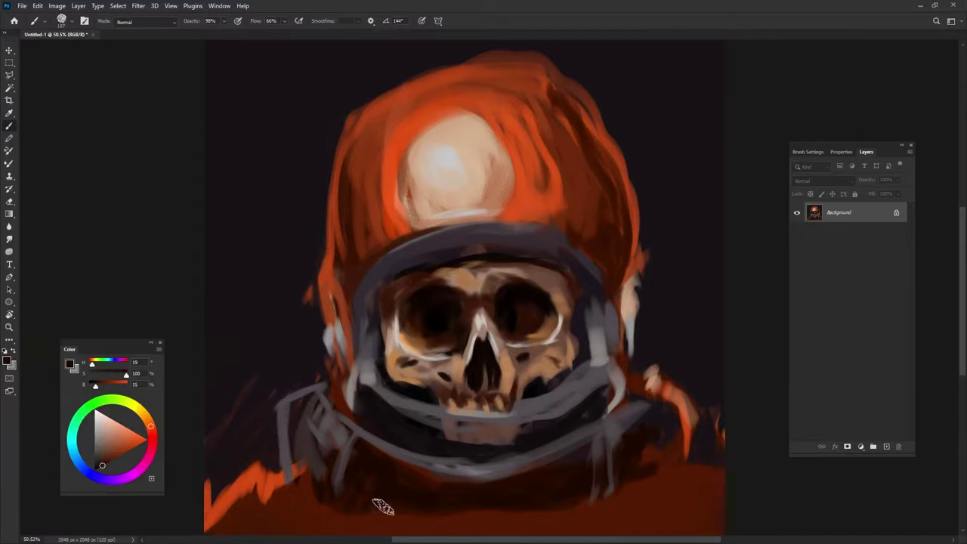
drag(449, 531, 475, 530)
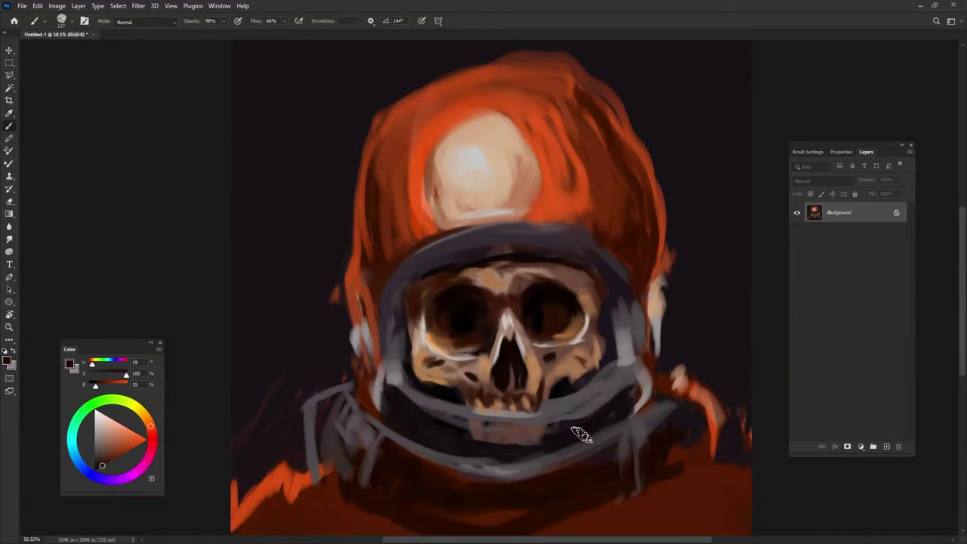
drag(596, 451, 574, 453)
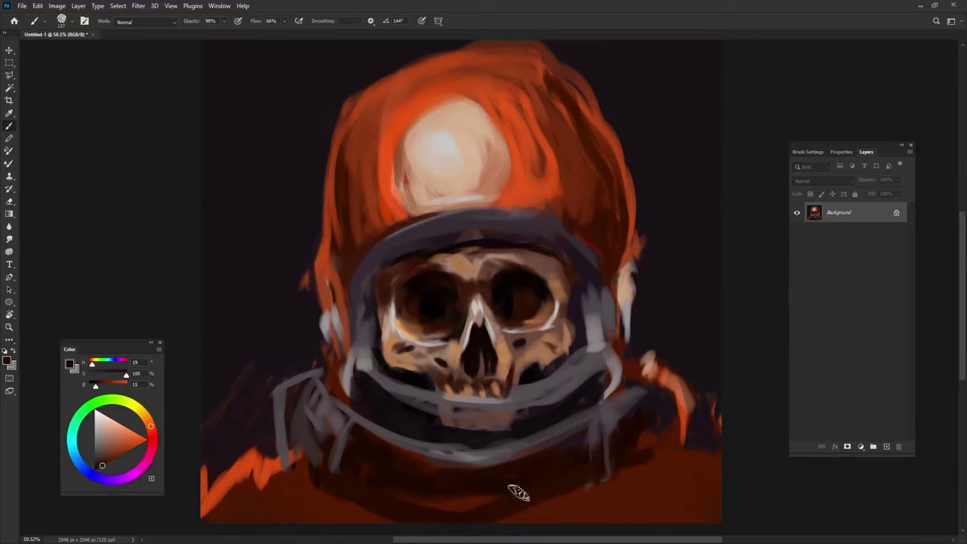
drag(526, 521, 690, 511)
drag(450, 501, 201, 520)
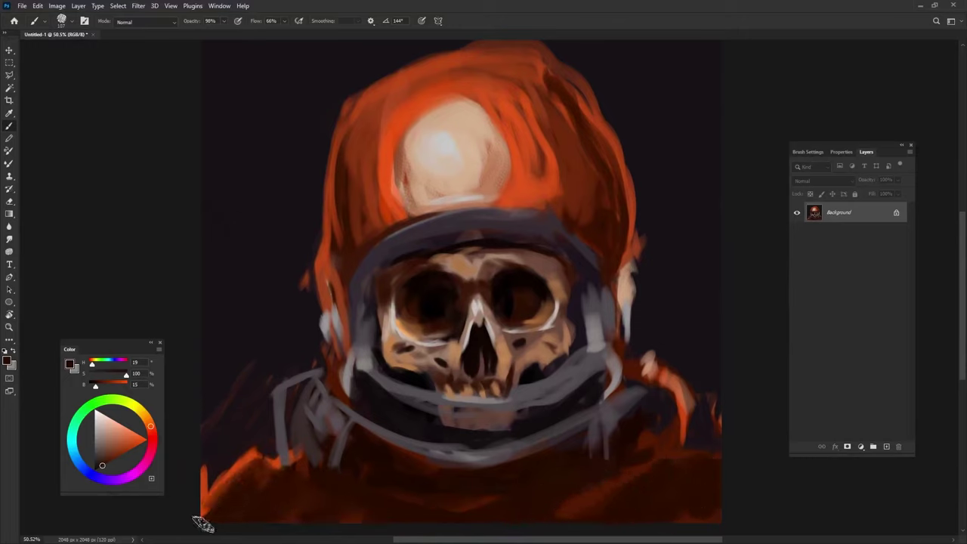
alt+click(260, 456)
drag(285, 497, 319, 531)
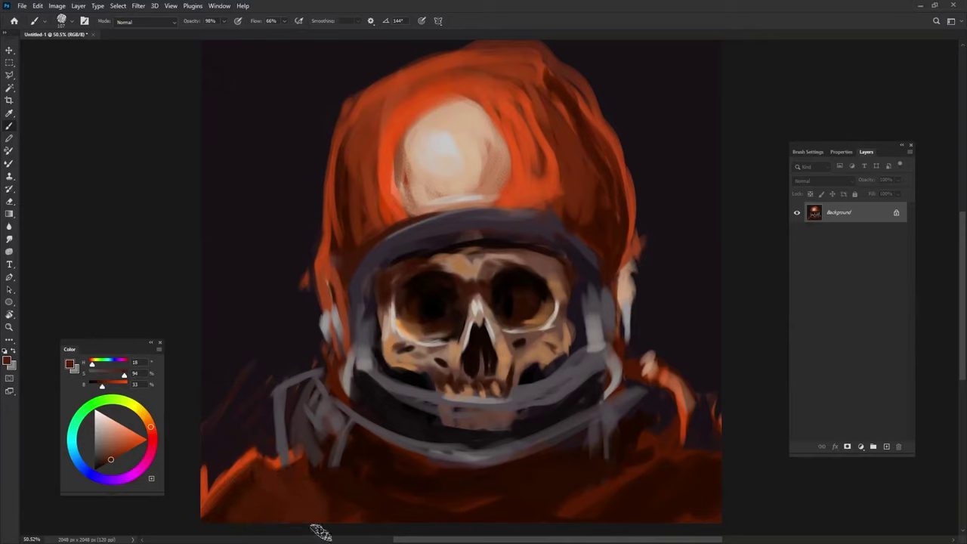
mouse_move(625, 457)
mouse_down()
mouse_move(686, 481)
mouse_move(653, 517)
mouse_up()
Step: Paint over the grey collar with very dark strokes toward the centre
alt+click(678, 420)
alt+click(578, 454)
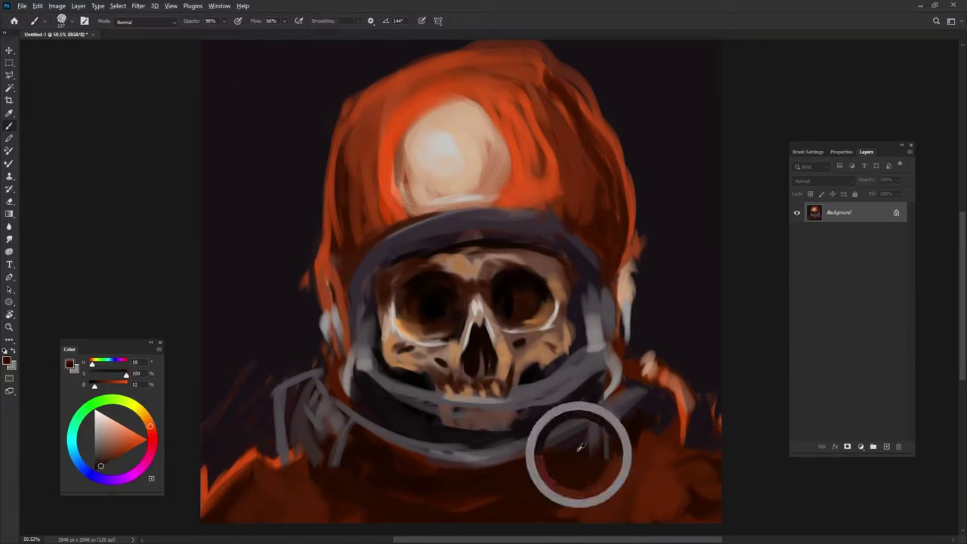
drag(618, 405, 371, 453)
drag(339, 414, 470, 453)
Step: Add long grey strokes across the collar and darken right of the visor's lower edge
alt+click(470, 451)
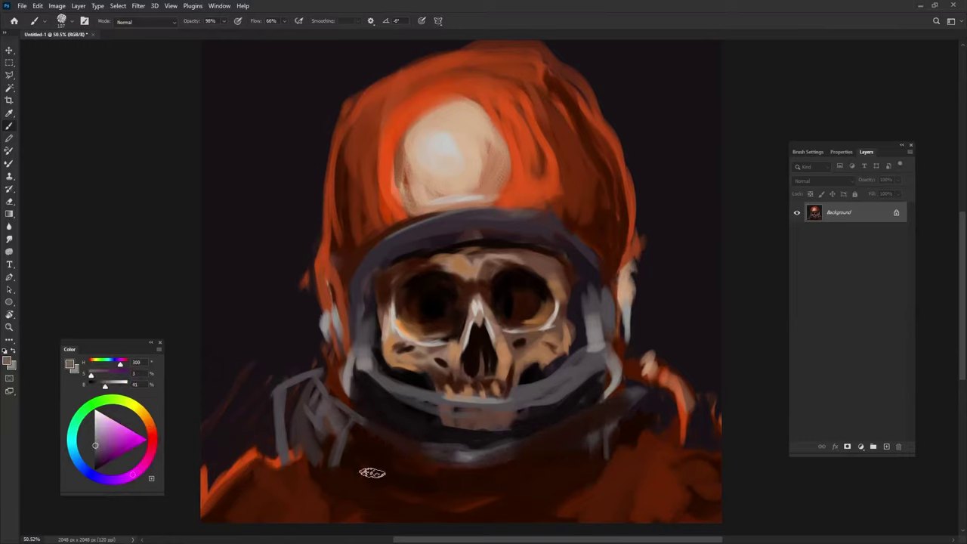
drag(341, 455, 529, 471)
mouse_move(370, 472)
mouse_down()
mouse_move(617, 438)
mouse_move(478, 480)
mouse_up()
alt+click(574, 427)
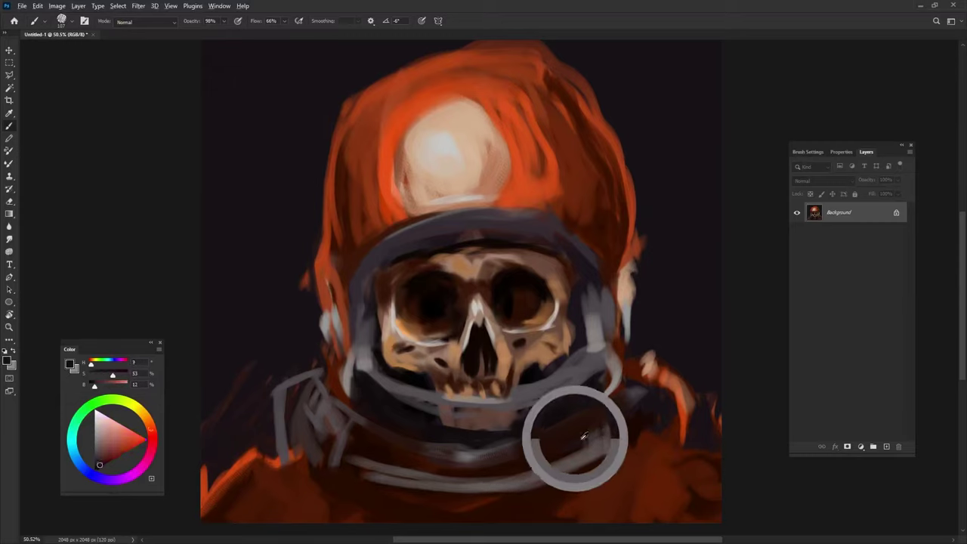
mouse_move(648, 397)
mouse_down()
mouse_move(636, 410)
mouse_move(643, 392)
mouse_move(637, 401)
mouse_up()
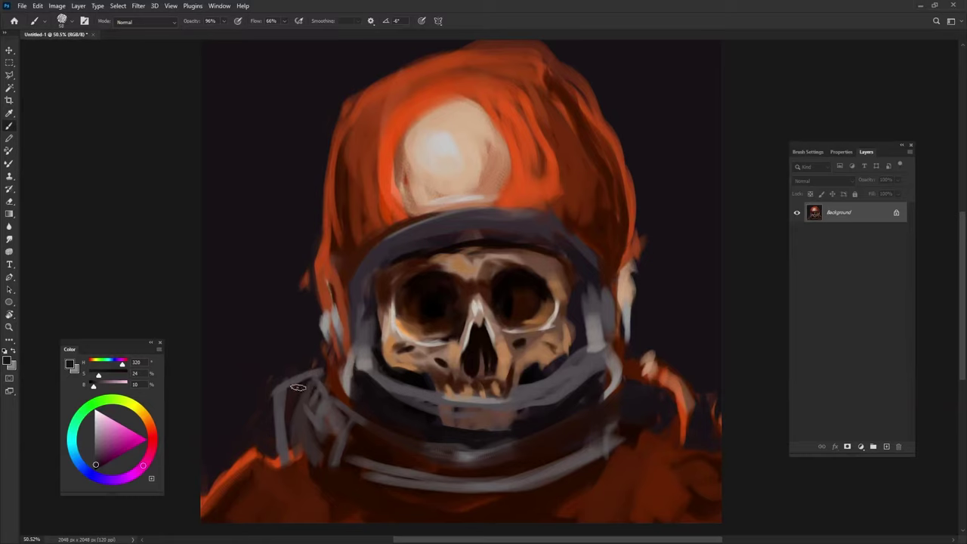
Step: Cover the grey strap strokes on the left, below the jaw and on the right with dark brown
drag(298, 387, 278, 459)
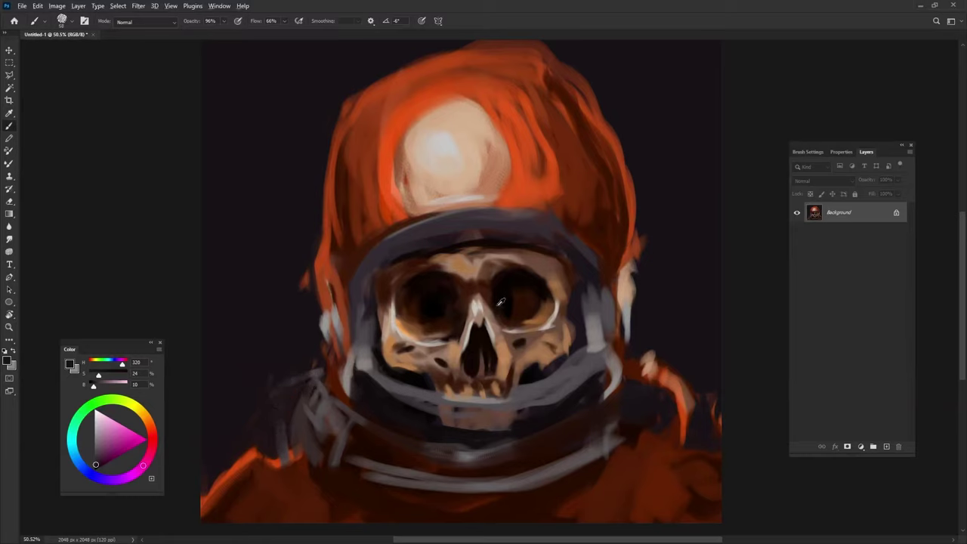
alt+click(414, 377)
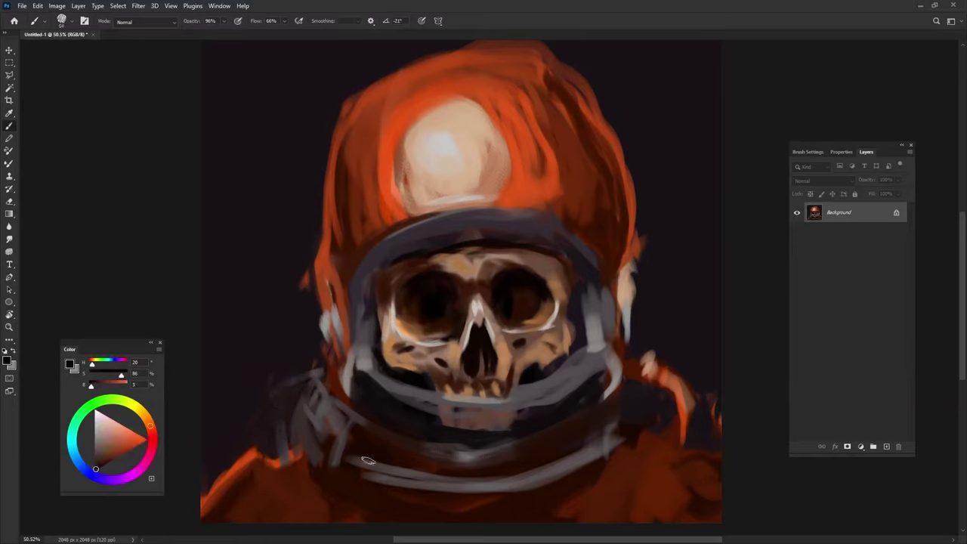
drag(342, 426, 346, 413)
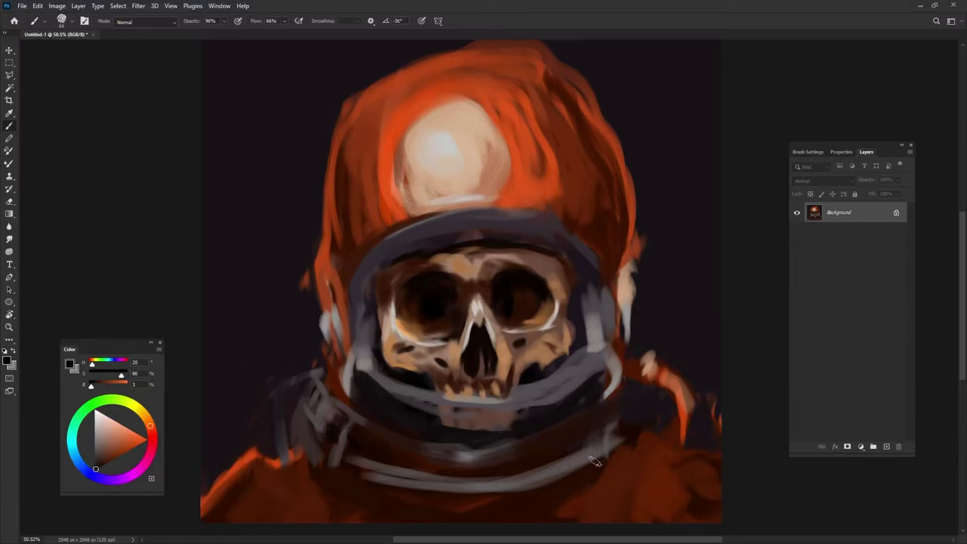
drag(612, 442, 576, 443)
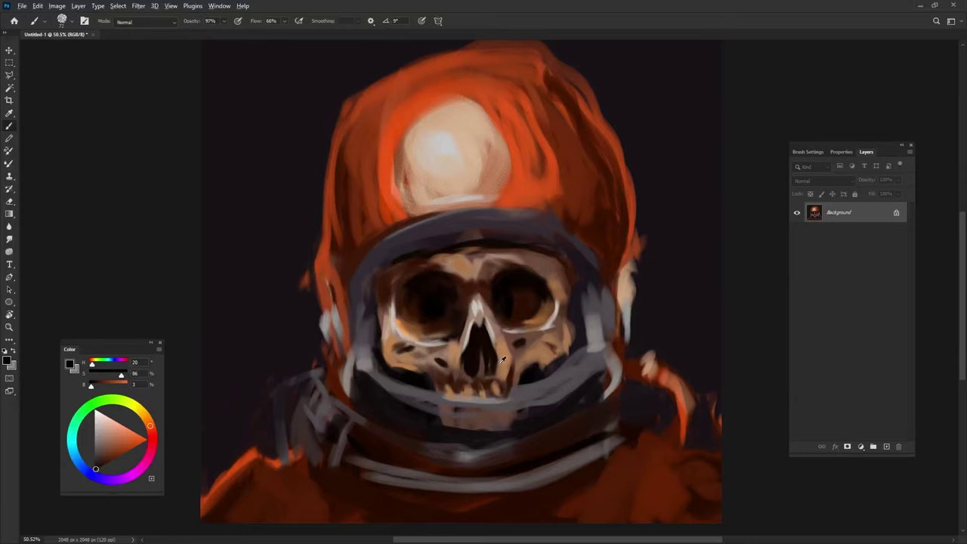
Step: Paint tan highlights on the chin below the teeth
alt+click(483, 407)
mouse_move(462, 426)
mouse_down()
mouse_move(446, 417)
mouse_move(487, 419)
mouse_move(492, 437)
mouse_up()
alt+click(423, 423)
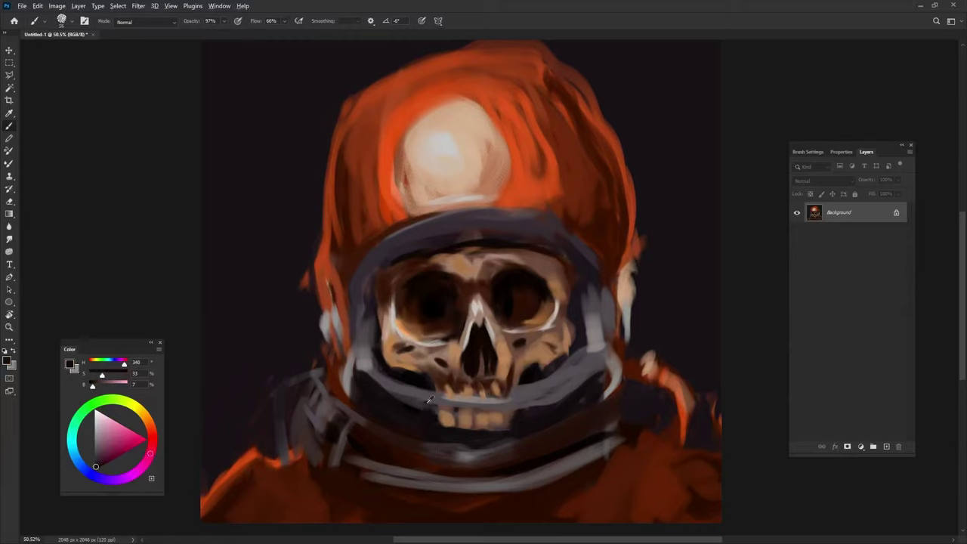
alt+click(377, 296)
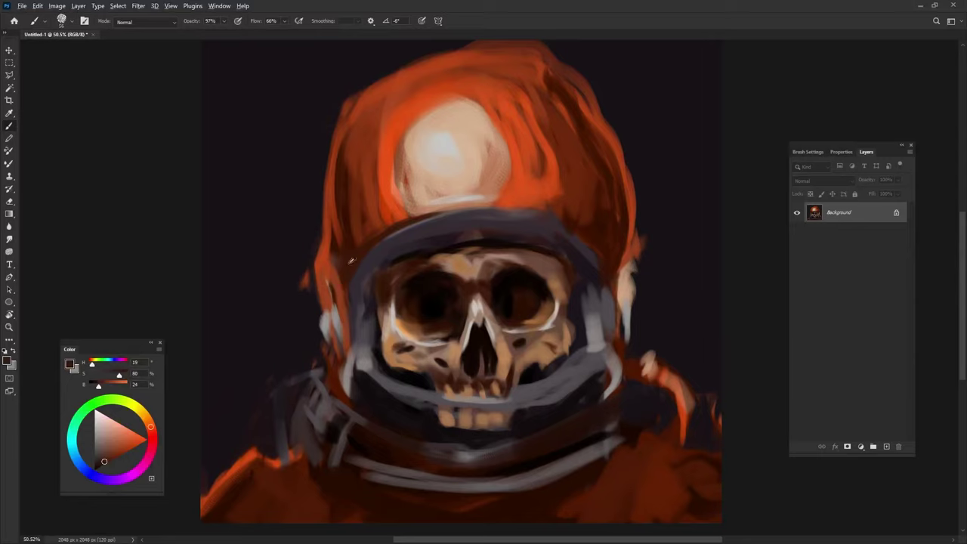
Step: Paint a reddish brown stroke along the helmet's right edge
alt+click(365, 235)
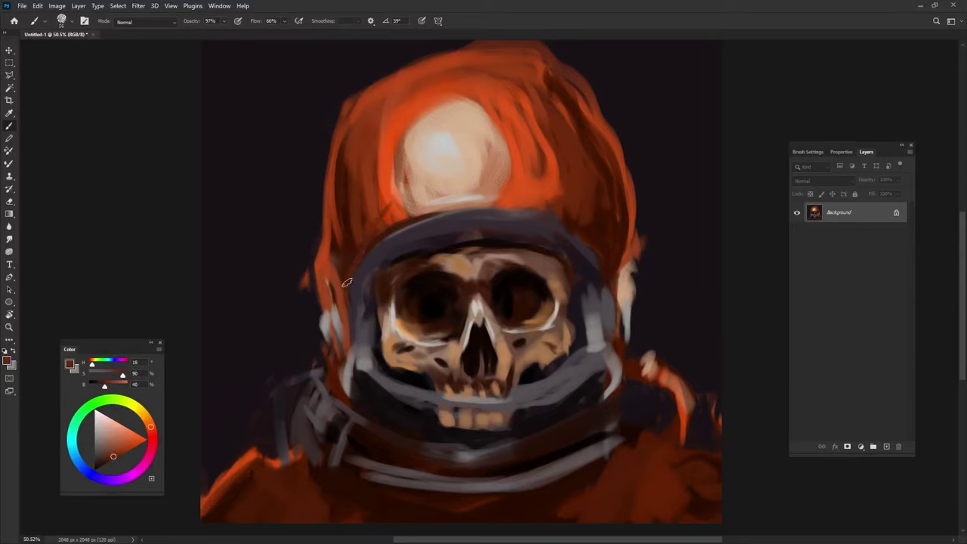
drag(582, 179, 594, 231)
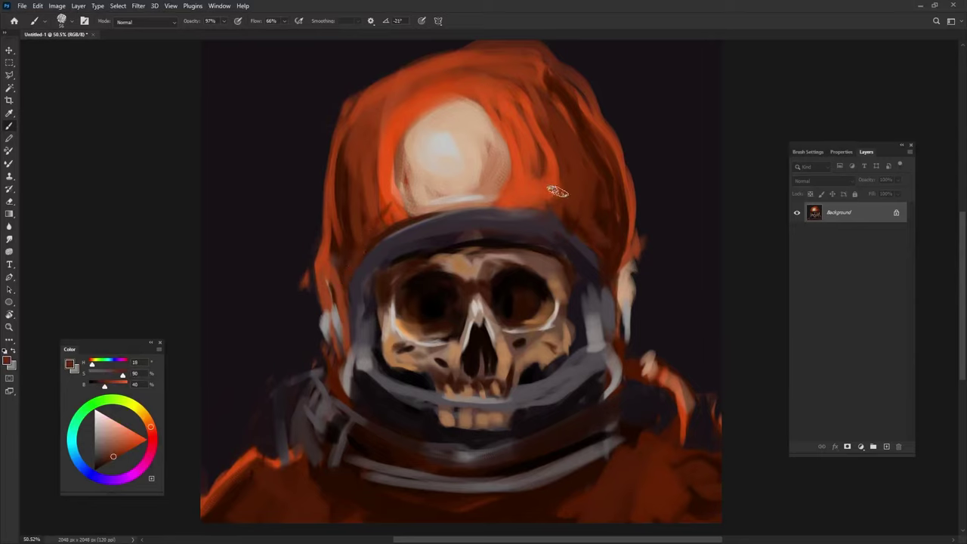
alt+click(579, 117)
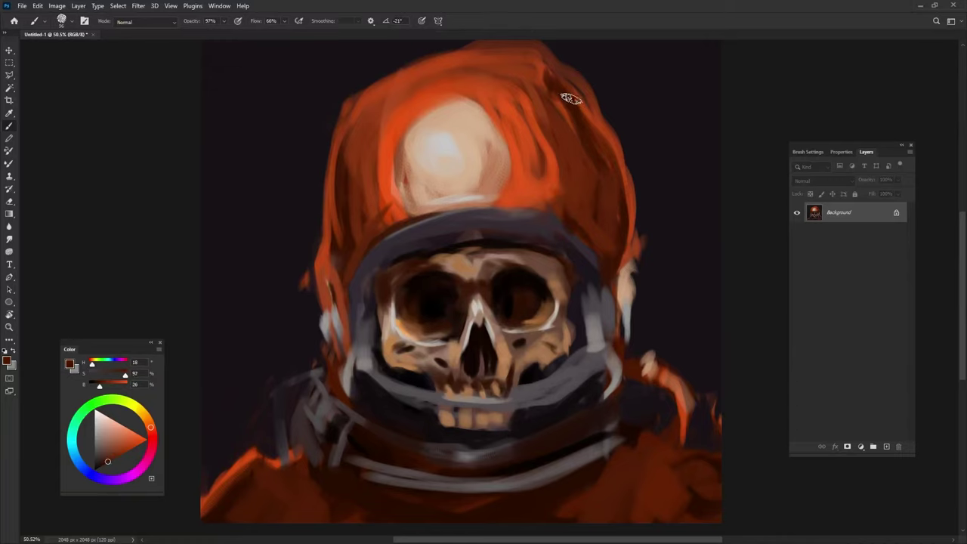
Step: Trim the helmet's top, upper-left and right edges with the dark background colour
alt+click(642, 120)
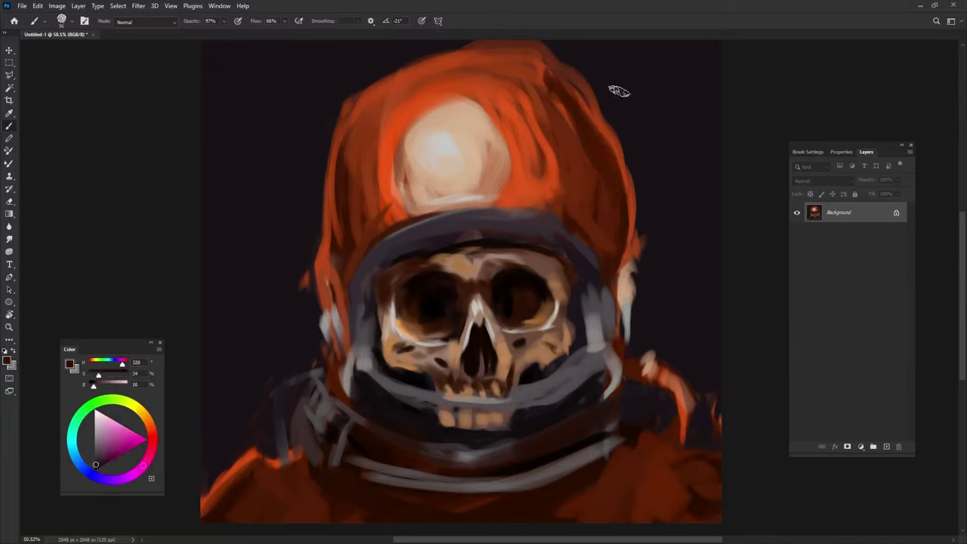
mouse_move(388, 61)
mouse_down()
mouse_move(436, 48)
mouse_move(581, 65)
mouse_move(634, 242)
mouse_up()
drag(324, 123, 359, 92)
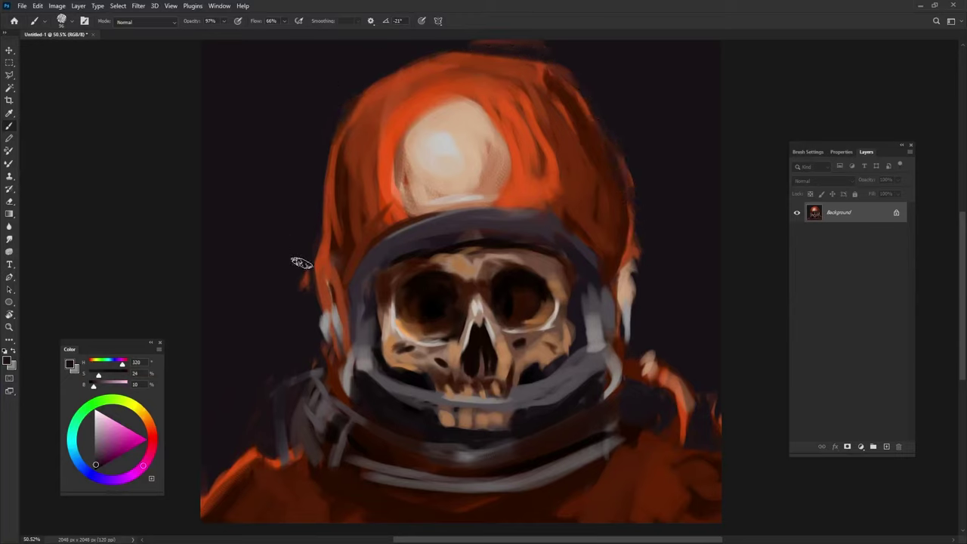
drag(615, 133, 638, 329)
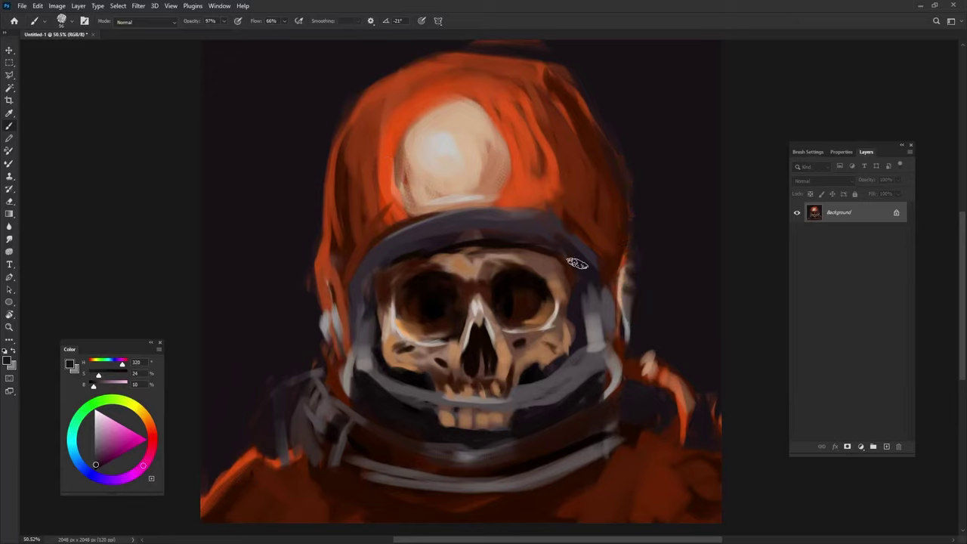
alt+click(630, 264)
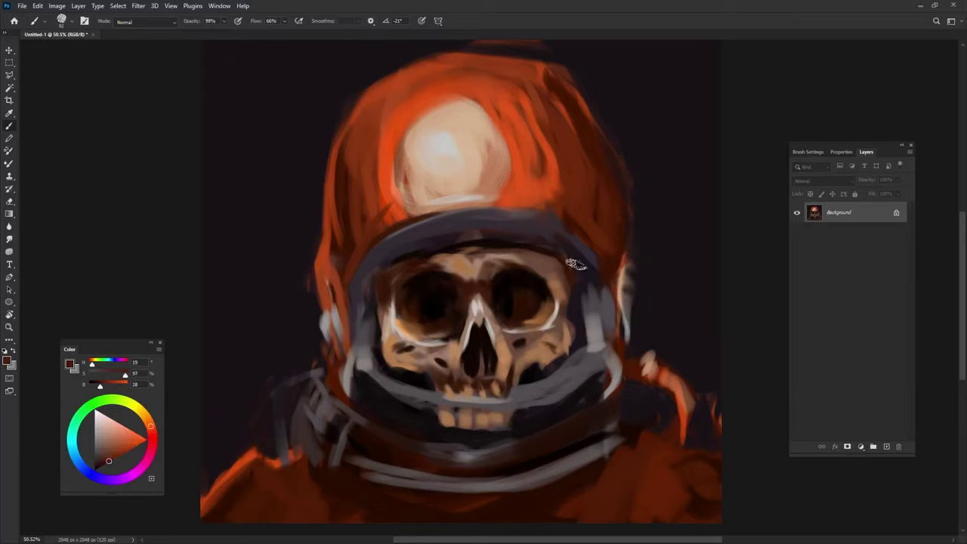
Step: Paint a light grey highlight along the lower visor rim
alt+click(468, 396)
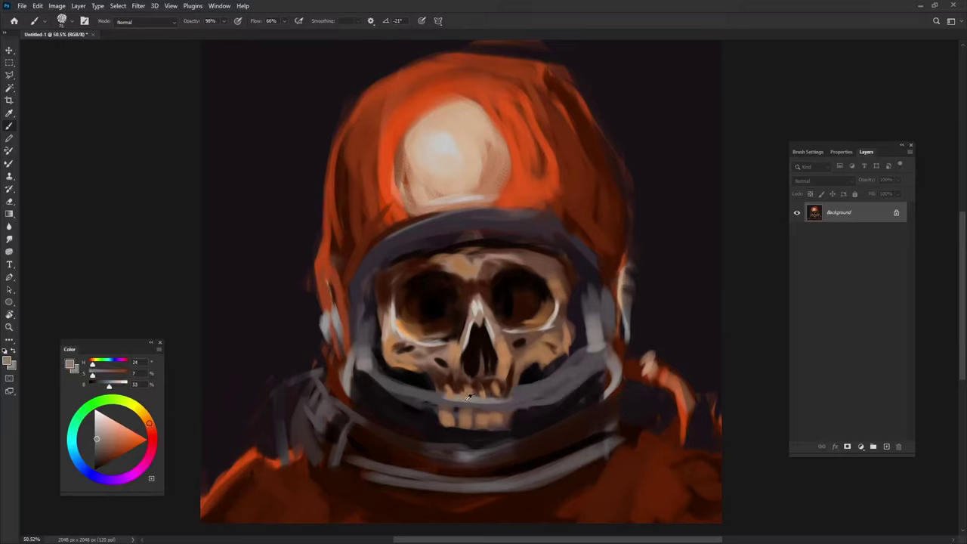
alt+click(375, 362)
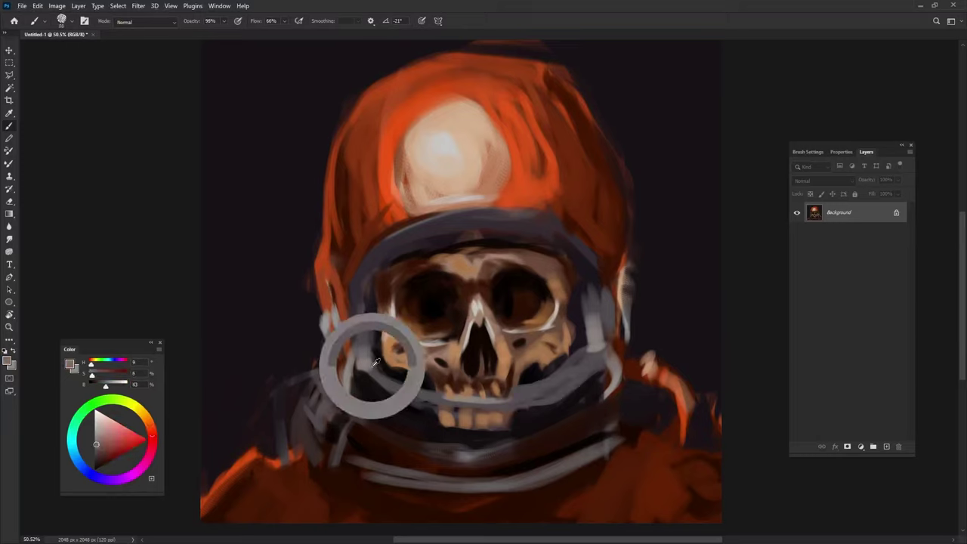
alt+click(485, 396)
alt+click(593, 349)
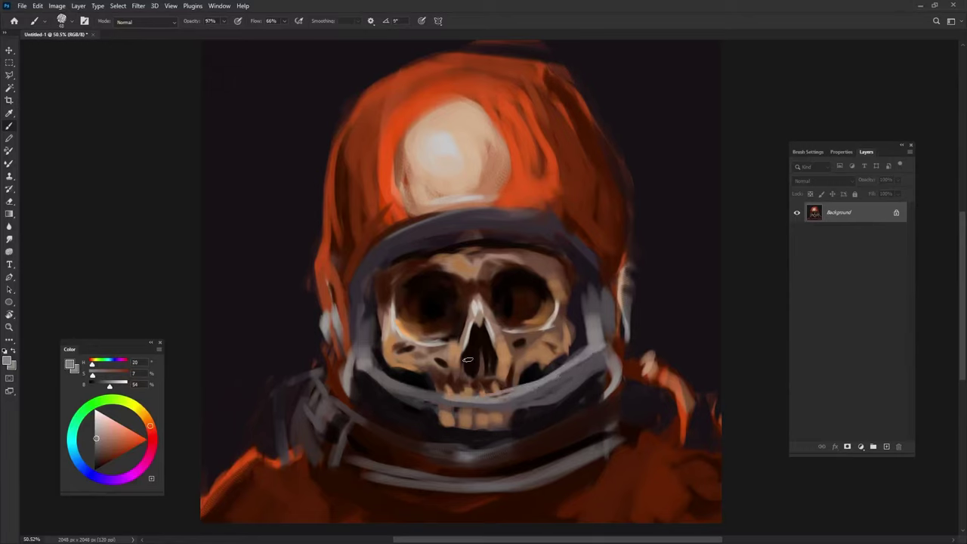
drag(368, 363, 520, 393)
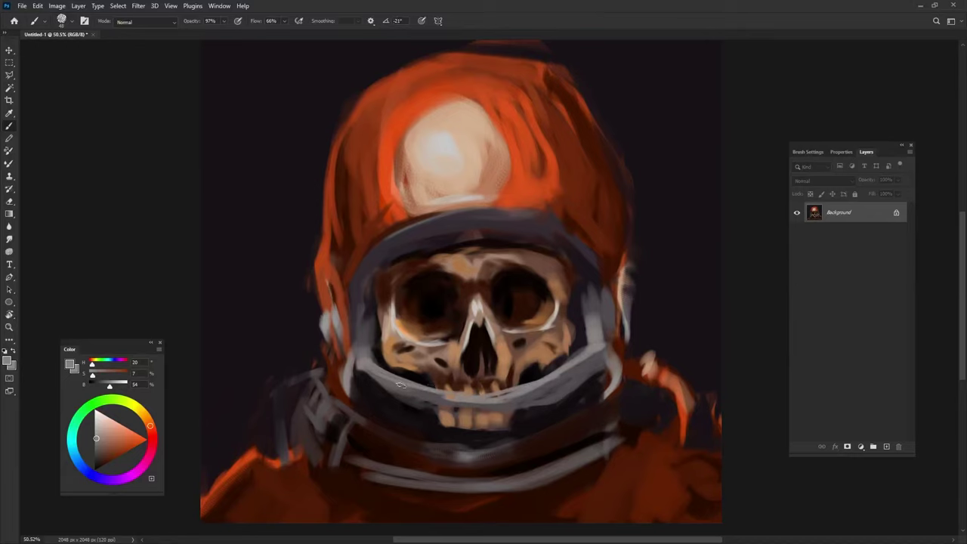
Step: Darken the right and lower-left inner visor rim with dark purple
alt+click(529, 401)
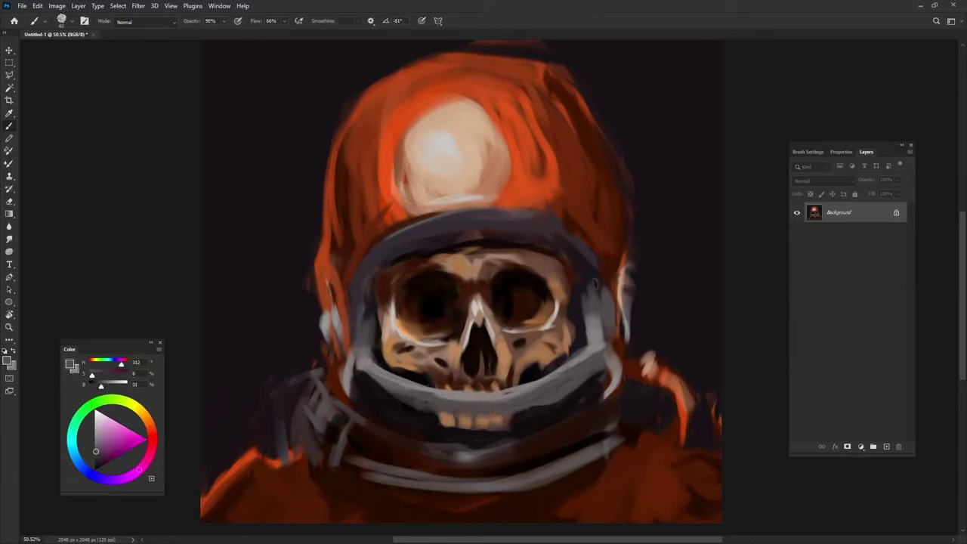
alt+click(595, 284)
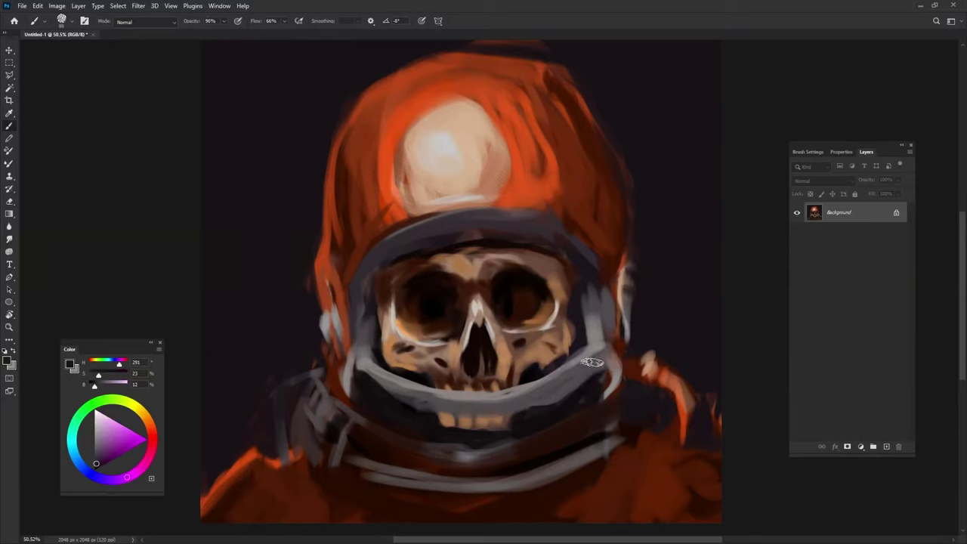
drag(587, 356, 551, 387)
alt+click(586, 364)
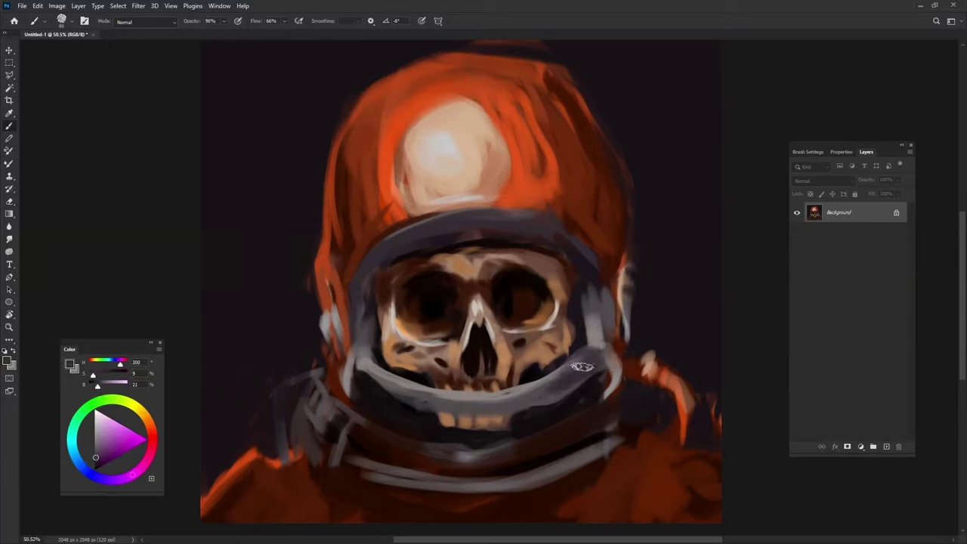
drag(371, 369, 393, 393)
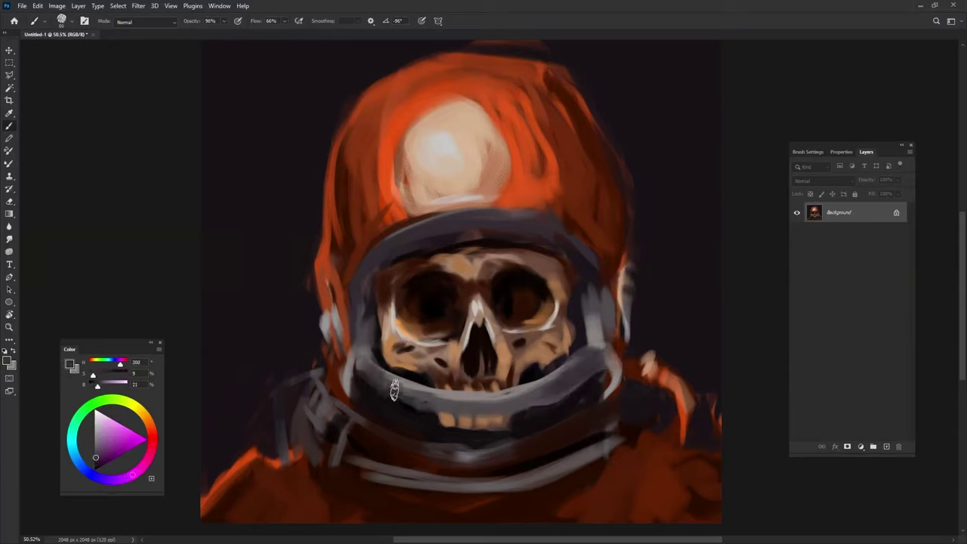
Step: Shrink the brush to about 52 px and brighten both lower visor rim sides with grey
alt+click(453, 390)
alt+right_click(503, 381)
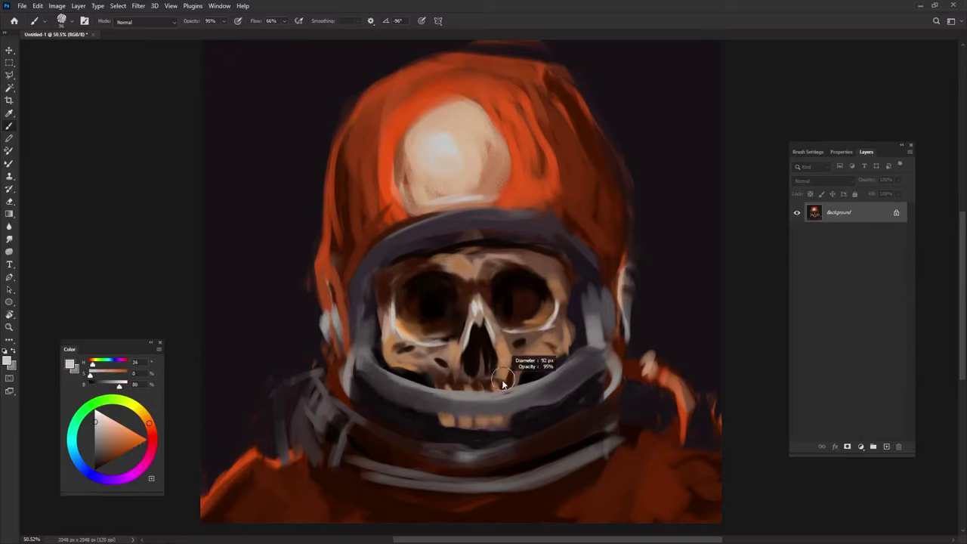
mouse_move(496, 387)
mouse_down()
mouse_move(460, 398)
mouse_move(458, 412)
mouse_move(532, 398)
mouse_move(506, 400)
mouse_up()
alt+click(478, 413)
drag(589, 348, 521, 393)
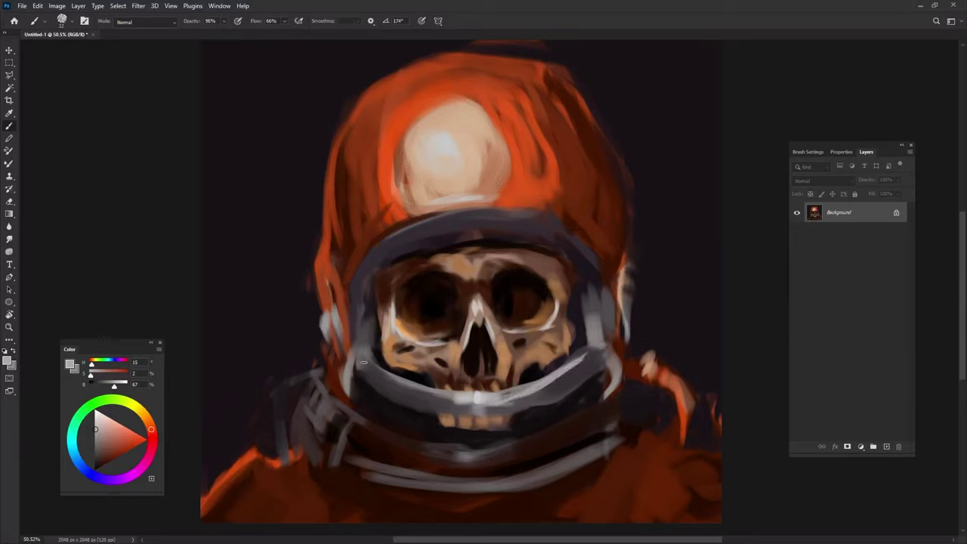
mouse_move(363, 362)
mouse_down()
mouse_move(415, 392)
mouse_move(451, 389)
mouse_move(445, 376)
mouse_up()
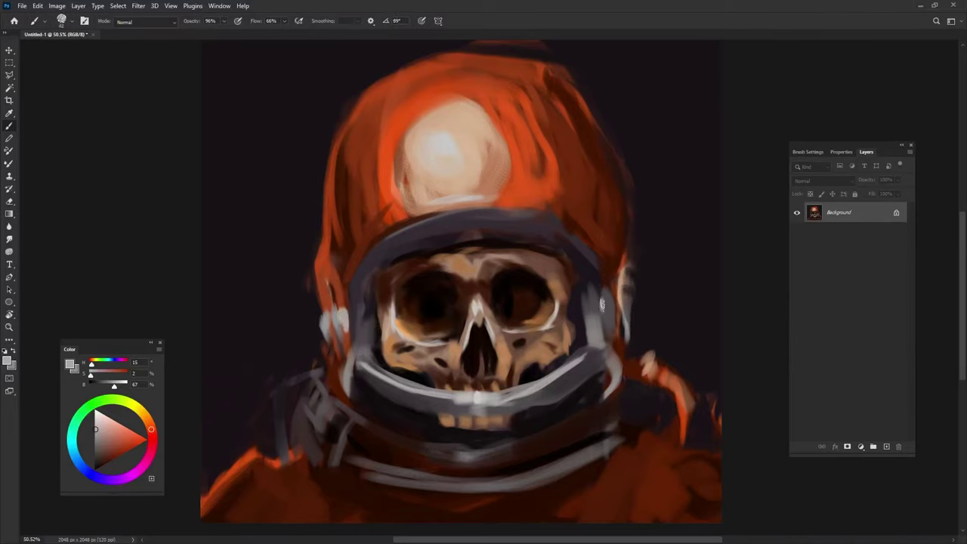
Step: Paint orange along the helmet's right edge and widen its upper-right edge
alt+click(622, 261)
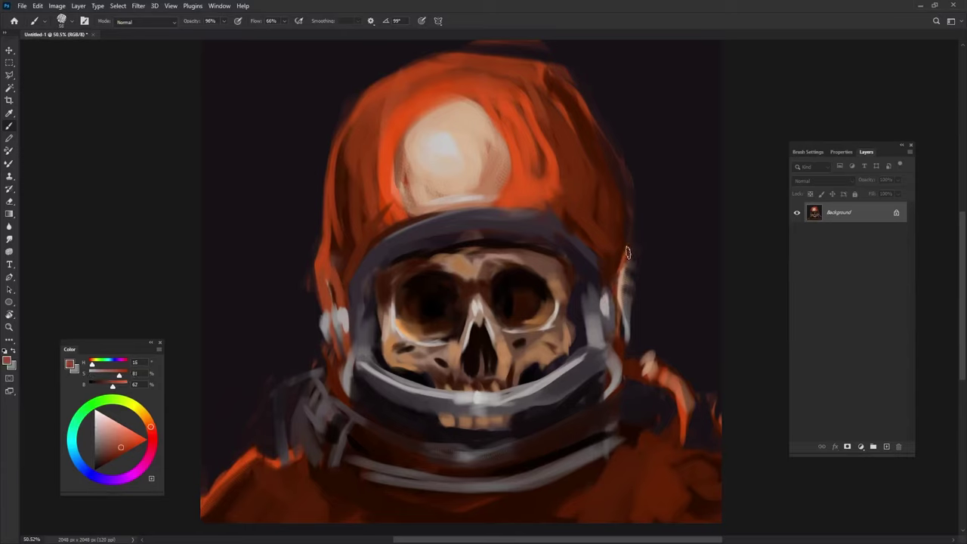
mouse_move(627, 249)
mouse_down()
mouse_move(615, 278)
mouse_move(626, 287)
mouse_move(607, 297)
mouse_up()
alt+click(608, 261)
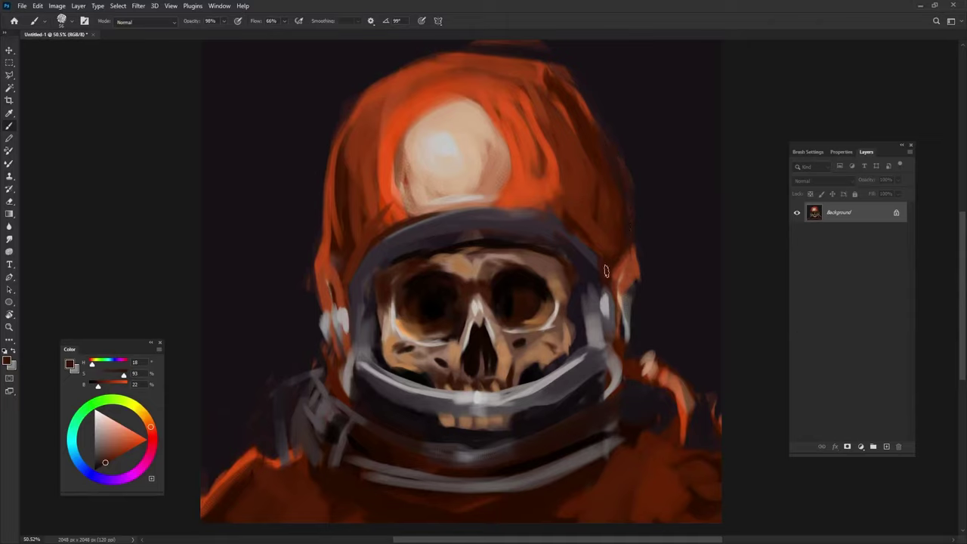
alt+click(605, 270)
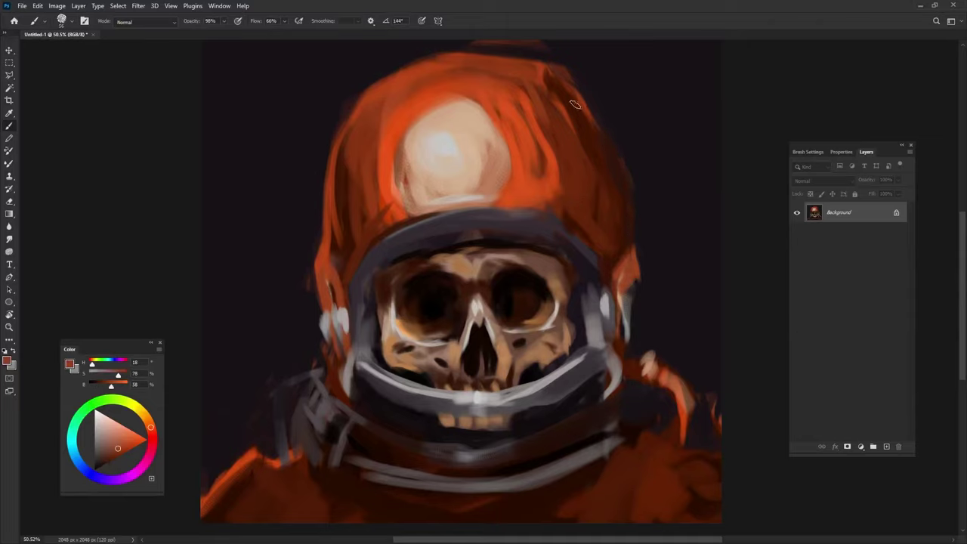
drag(574, 104, 634, 207)
mouse_move(597, 117)
mouse_down()
mouse_move(636, 223)
mouse_move(633, 249)
mouse_up()
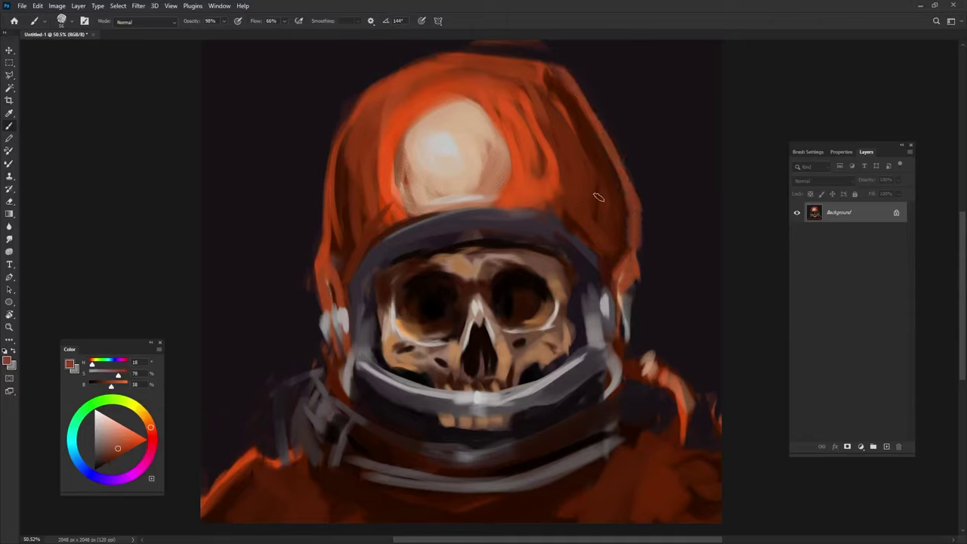
Step: Smooth the helmet's top edge and widen its left edge with orange
mouse_move(559, 67)
mouse_down()
mouse_move(414, 62)
mouse_move(374, 80)
mouse_up()
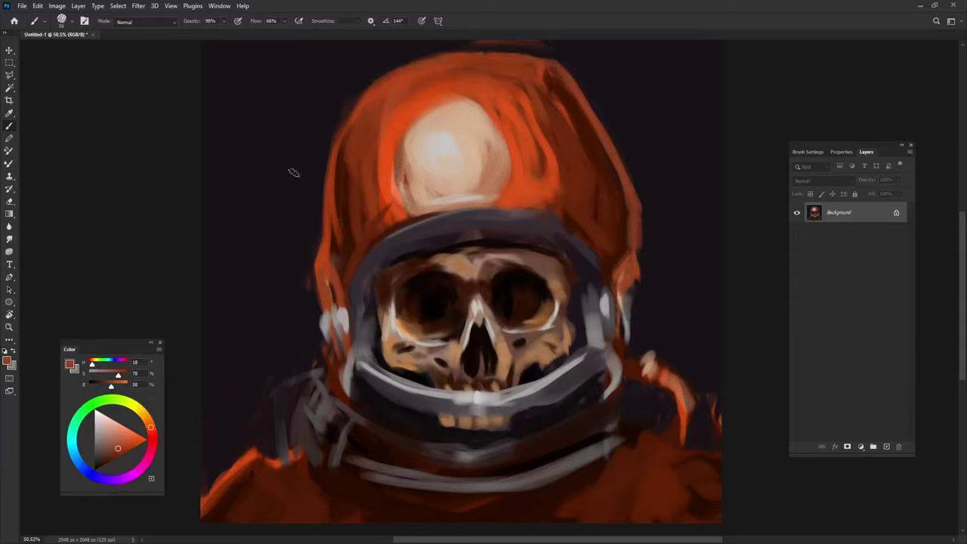
drag(349, 122, 297, 253)
mouse_move(332, 174)
mouse_down()
mouse_move(311, 261)
mouse_move(319, 156)
mouse_move(304, 241)
mouse_up()
Step: Trim the reddish halo off the helmet's top with the near-black background colour
alt+click(297, 272)
mouse_move(361, 87)
mouse_down()
mouse_move(397, 47)
mouse_move(501, 54)
mouse_up()
drag(367, 58, 541, 42)
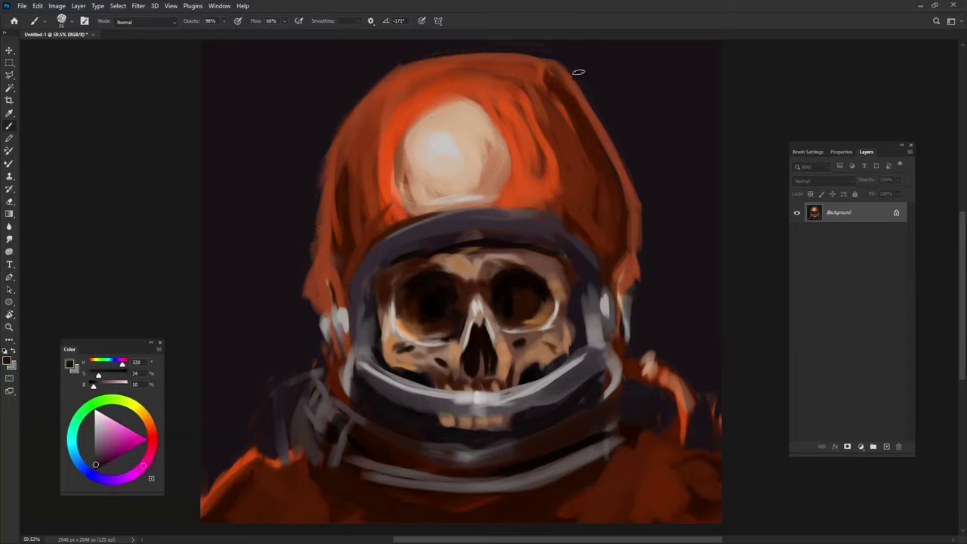
drag(574, 75, 536, 37)
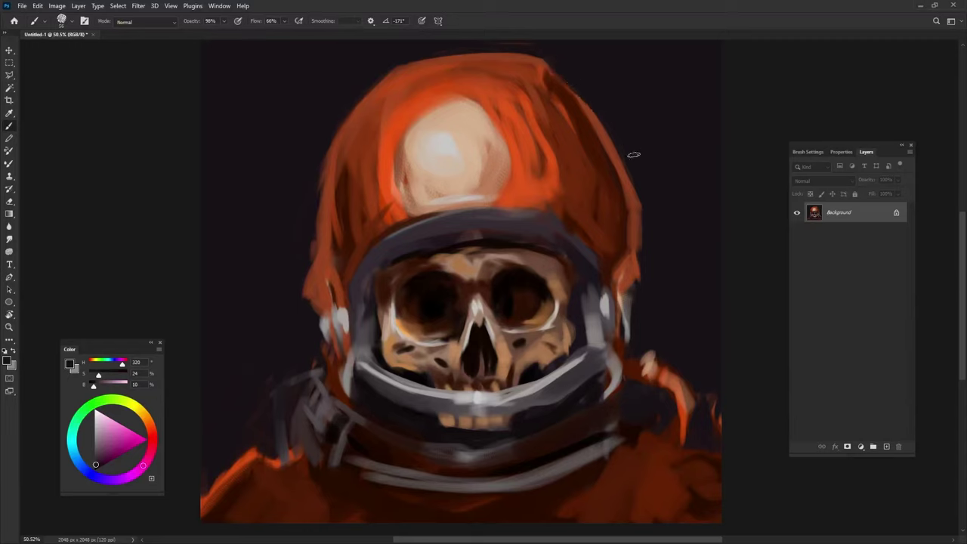
Step: Add small dark touches on the helmet and set the paint colour to magenta (H300, S90%, B44%)
alt+click(605, 275)
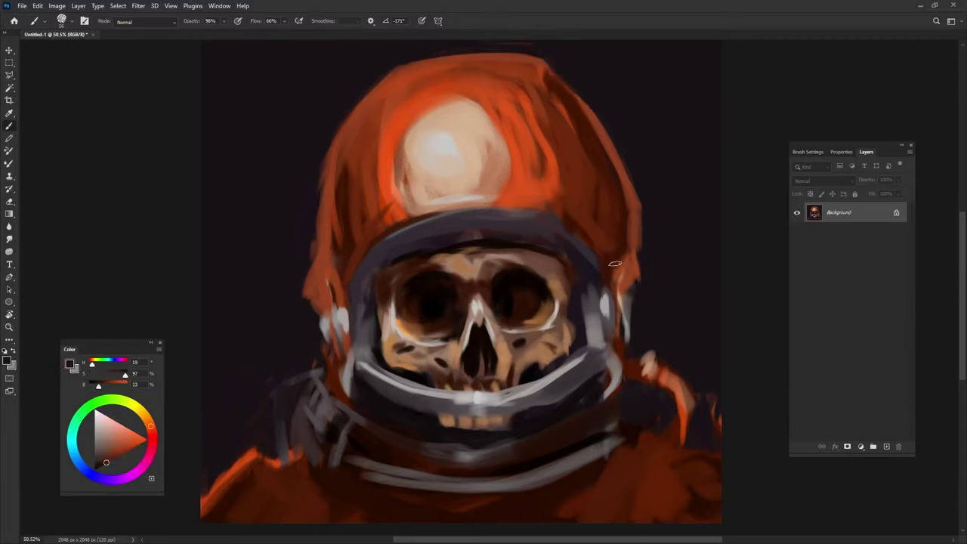
alt+click(549, 236)
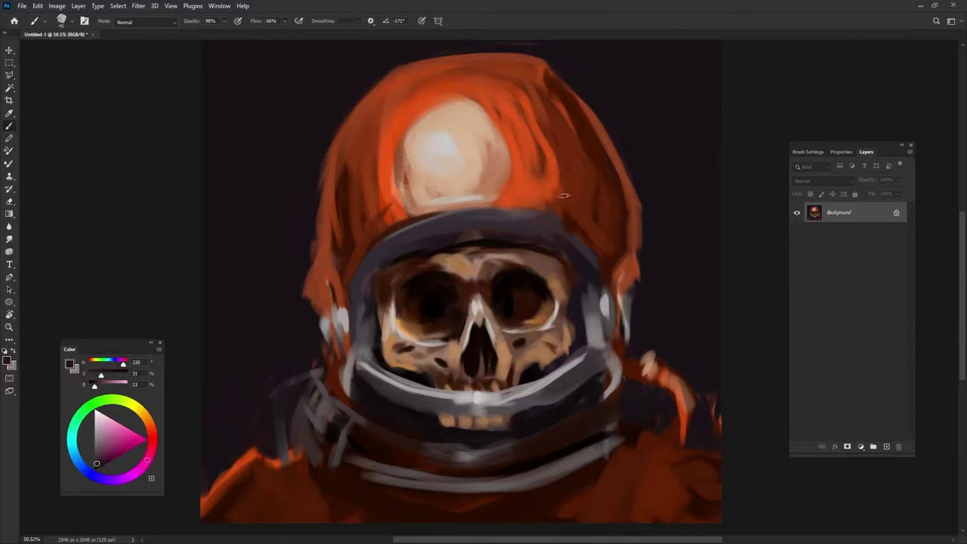
drag(520, 179, 551, 180)
alt+click(562, 182)
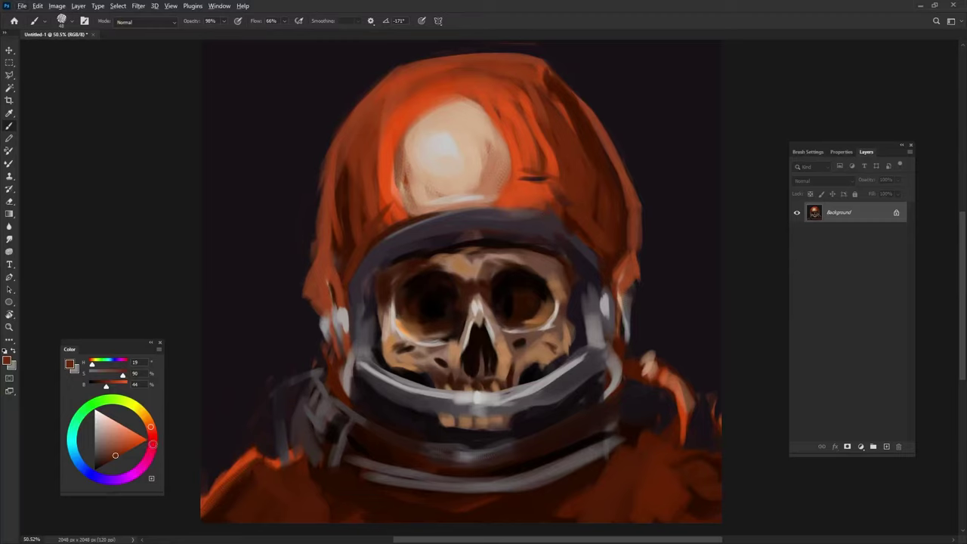
drag(151, 427, 139, 461)
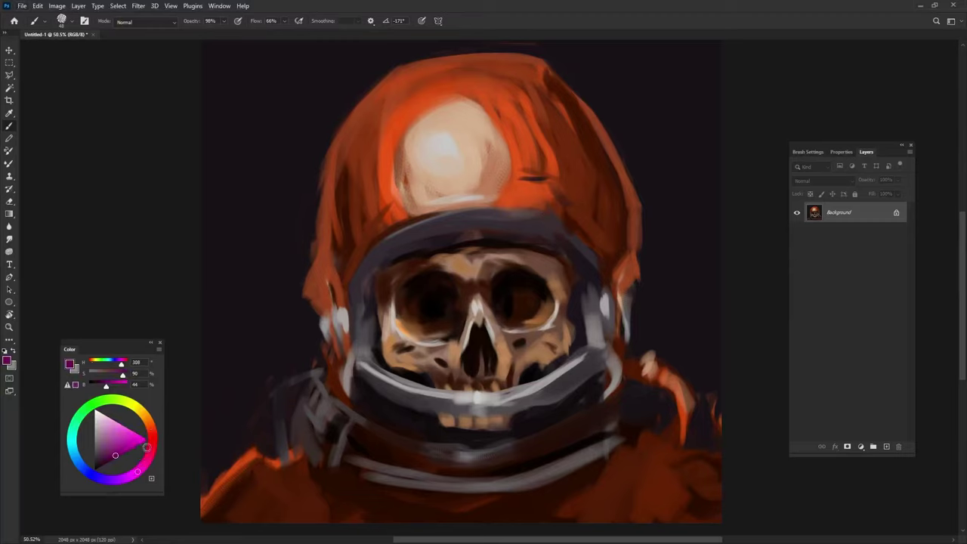
Step: Paint a bold magenta A logo on the headlamp and clean up its legs
mouse_move(429, 195)
mouse_down()
mouse_move(453, 139)
mouse_move(497, 193)
mouse_up()
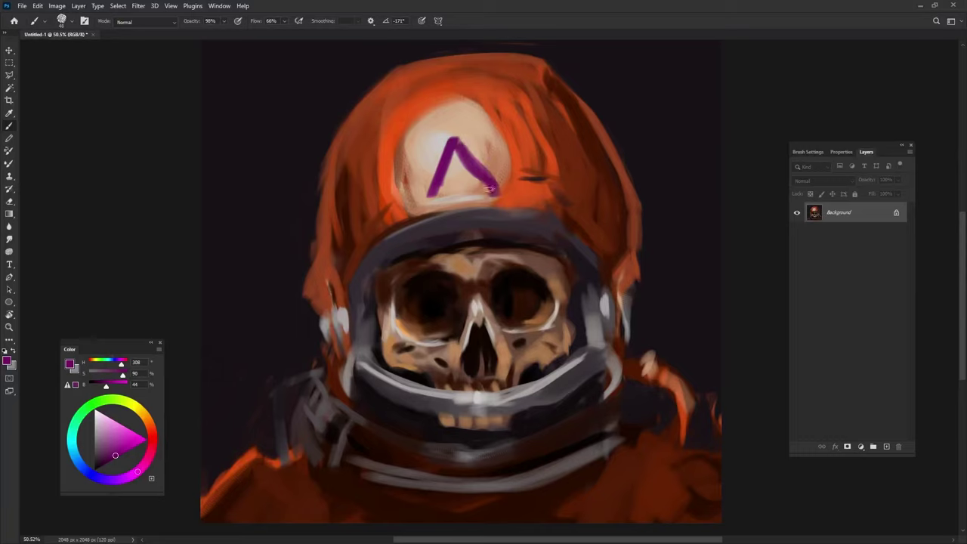
mouse_move(453, 139)
mouse_down()
mouse_move(437, 180)
mouse_move(453, 141)
mouse_up()
alt+click(475, 146)
alt+click(458, 145)
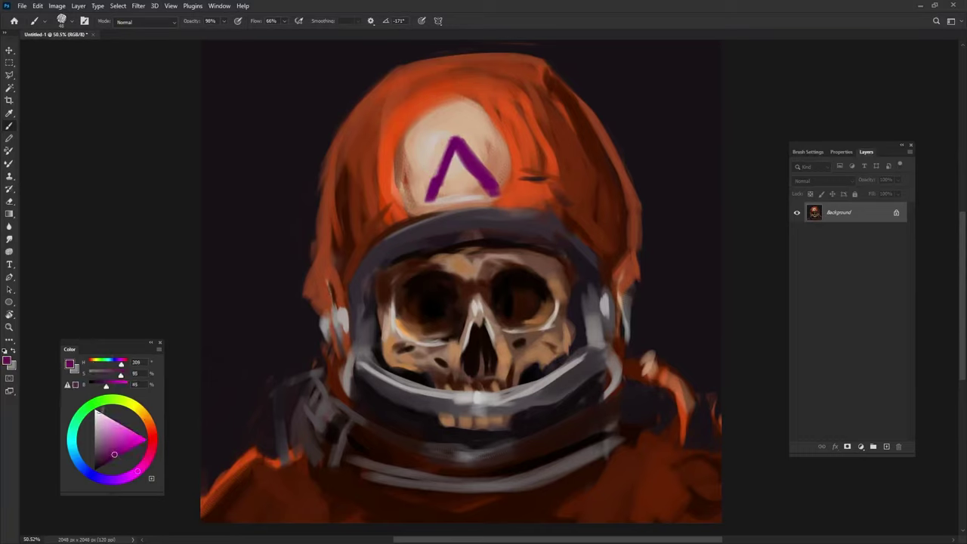
mouse_move(453, 139)
mouse_down()
mouse_move(479, 177)
mouse_move(427, 198)
mouse_up()
alt+click(436, 138)
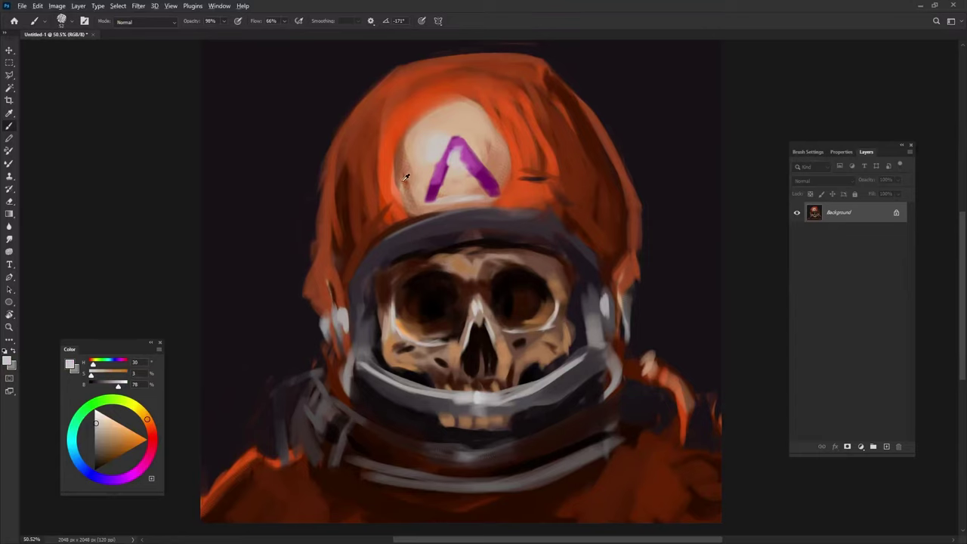
alt+click(346, 215)
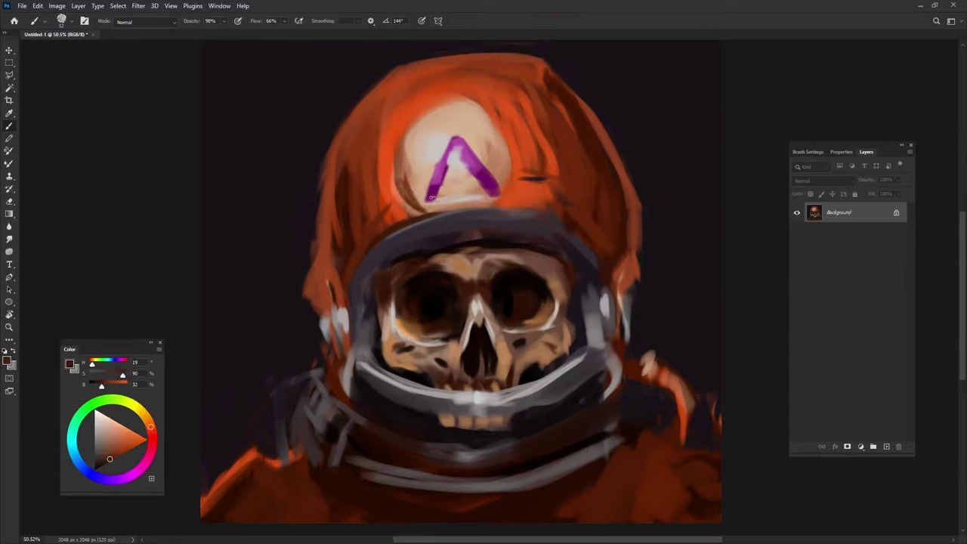
alt+click(416, 180)
drag(497, 185, 489, 203)
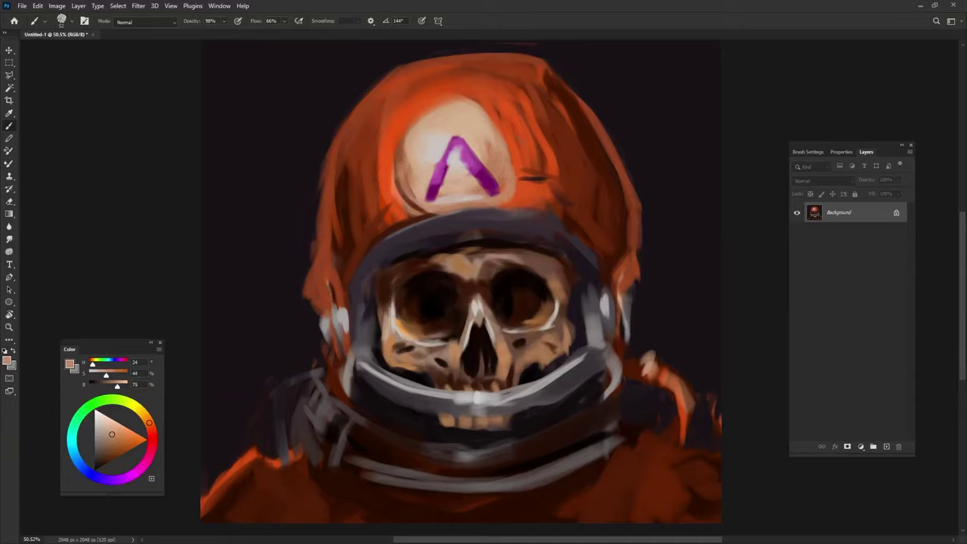
Step: Brighten the helmet's left side, top and right side with orange strokes
alt+click(345, 193)
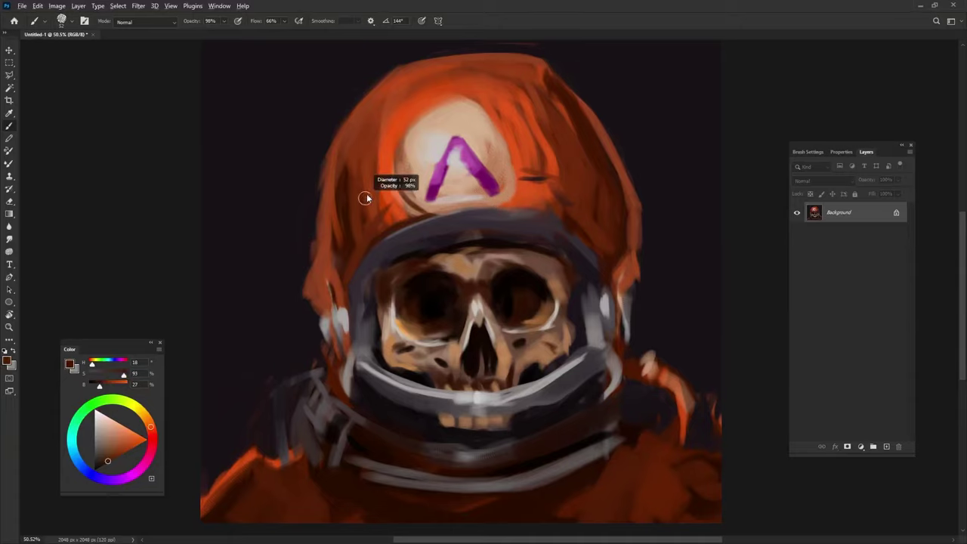
alt+click(378, 132)
mouse_move(378, 130)
mouse_down()
mouse_move(359, 172)
mouse_move(408, 83)
mouse_up()
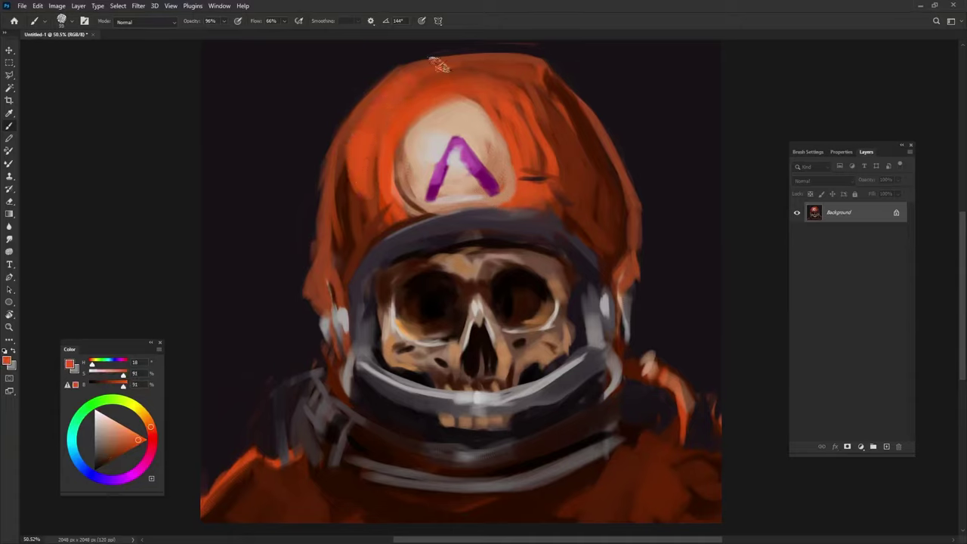
drag(532, 88, 585, 162)
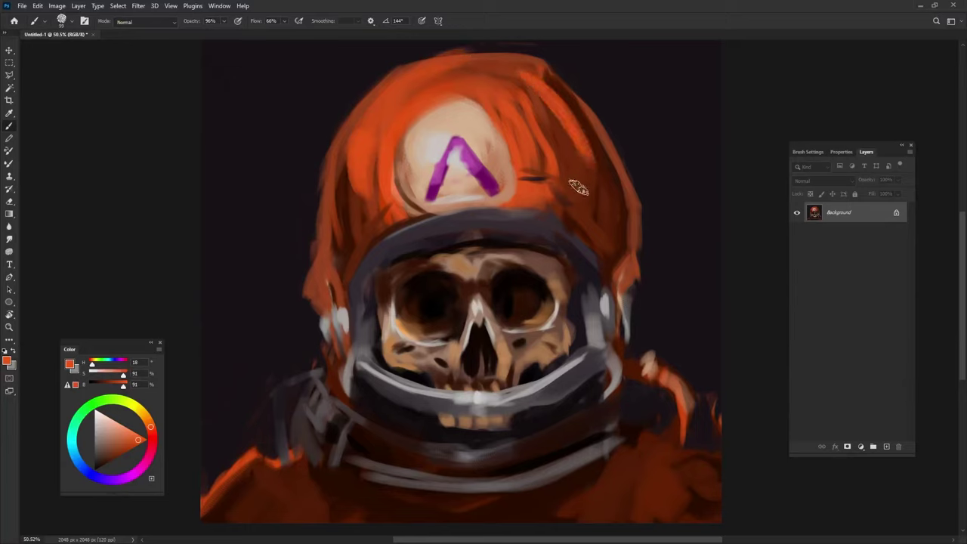
alt+click(579, 133)
mouse_move(529, 95)
mouse_down()
mouse_move(559, 178)
mouse_move(539, 162)
mouse_move(521, 83)
mouse_up()
alt+click(563, 182)
Step: Darken the cap's upper-left edge and brighten its left edge with orange
alt+click(349, 200)
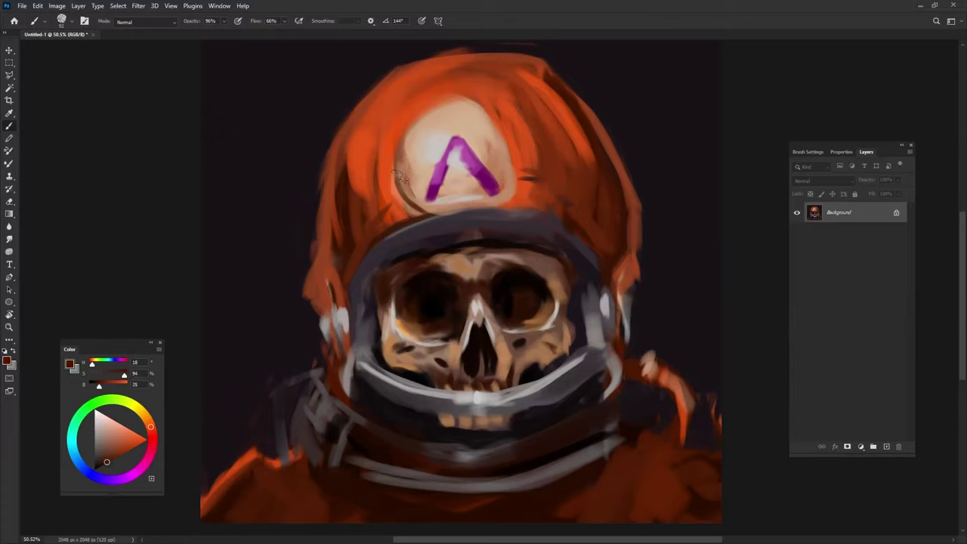
drag(336, 182, 396, 79)
alt+click(335, 157)
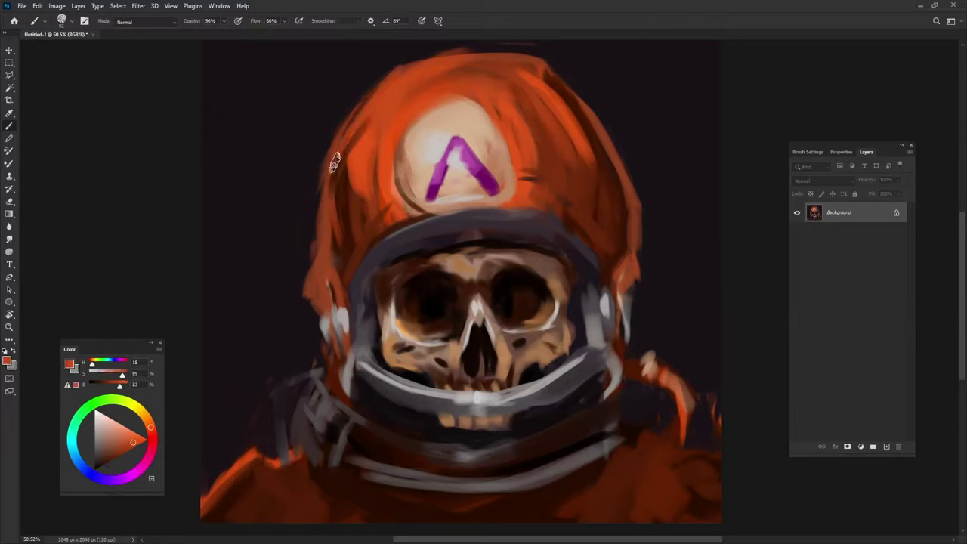
drag(329, 198, 356, 132)
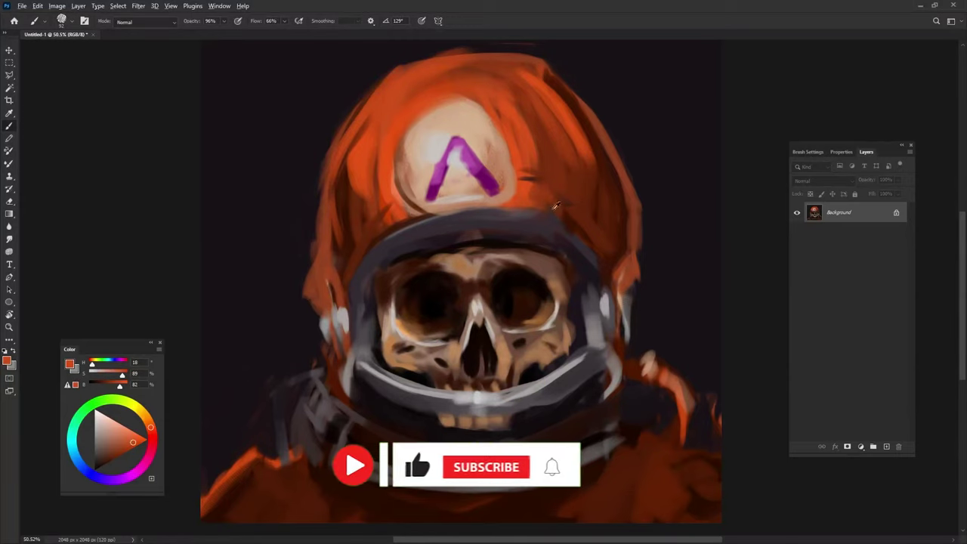
Step: Paint a peach highlight across the cap top, toned down with darker orange strokes
alt+click(501, 127)
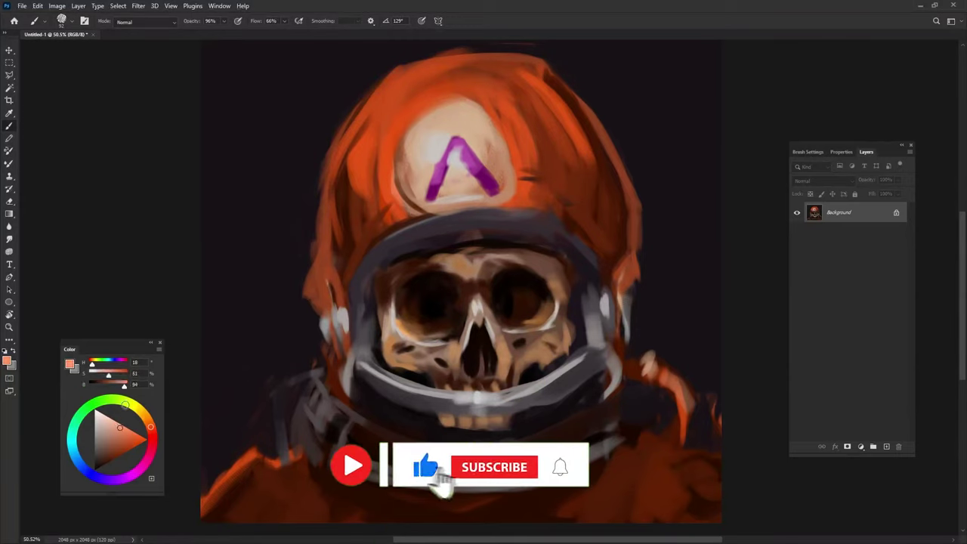
drag(392, 114, 514, 90)
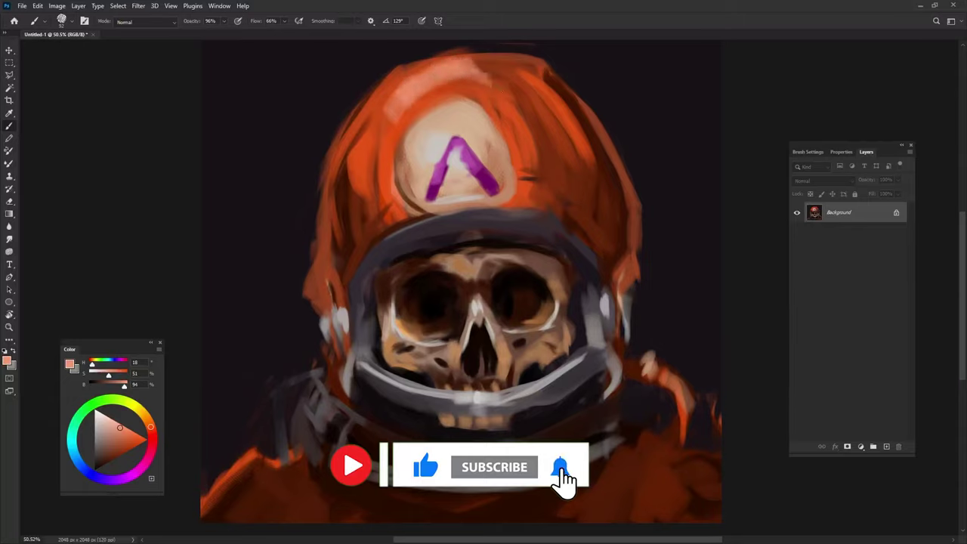
alt+click(513, 78)
drag(385, 121, 479, 49)
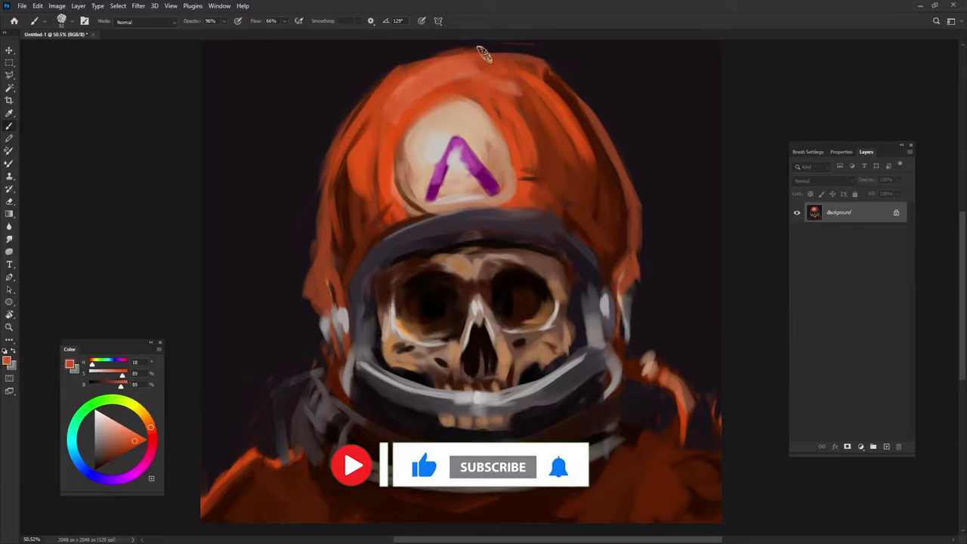
alt+click(595, 224)
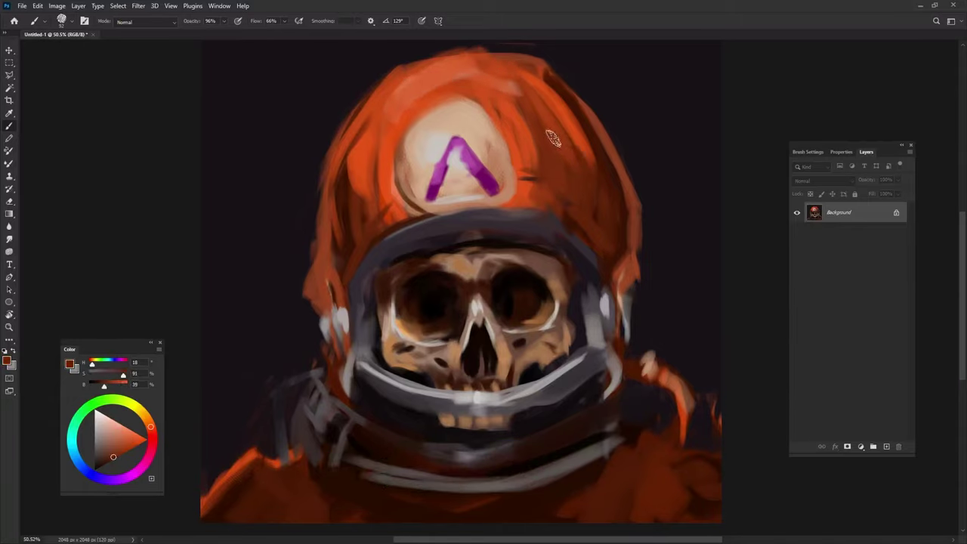
drag(539, 173, 491, 106)
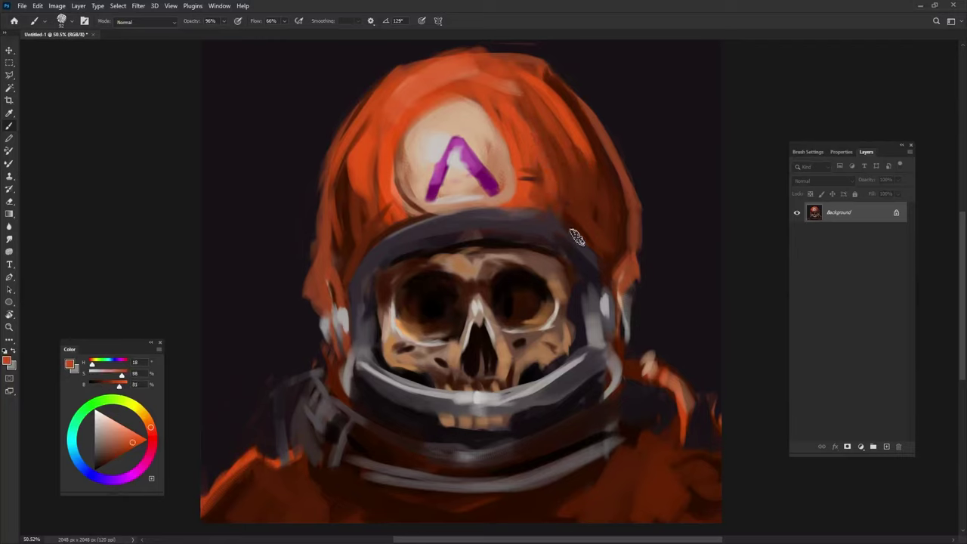
alt+click(350, 237)
Step: Darken the helmet's lower-left edge and the collar beside the teeth with near-black brown
mouse_move(356, 395)
mouse_down()
mouse_move(337, 350)
mouse_move(361, 395)
mouse_up()
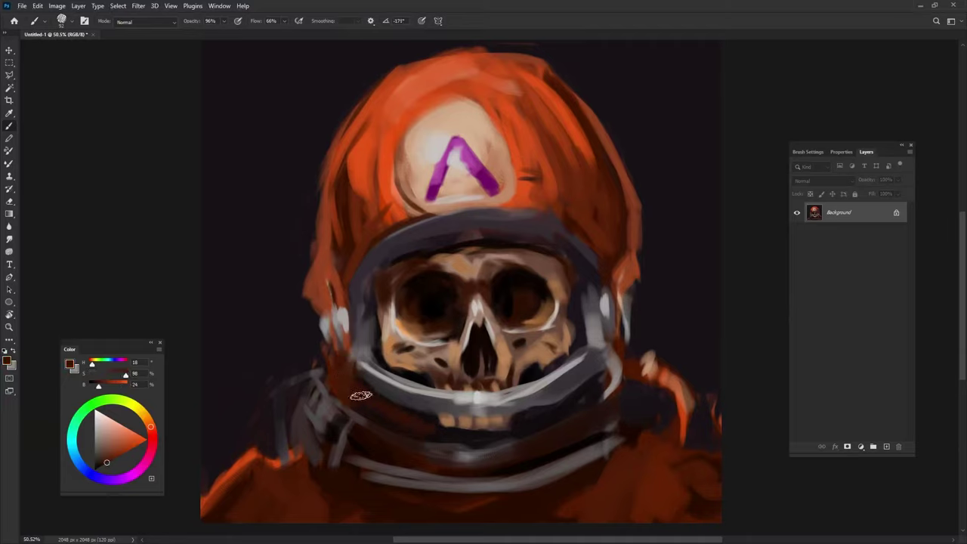
drag(401, 423, 455, 446)
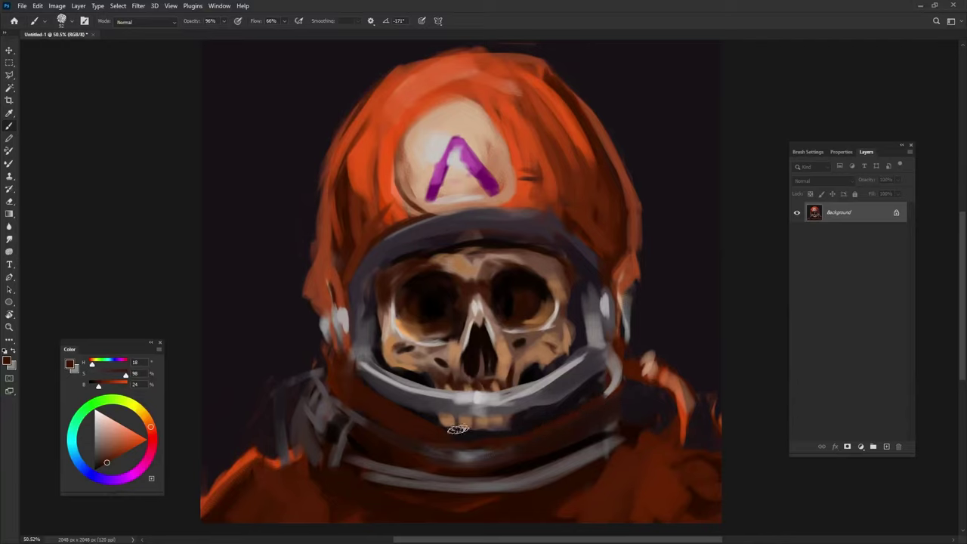
alt+click(484, 336)
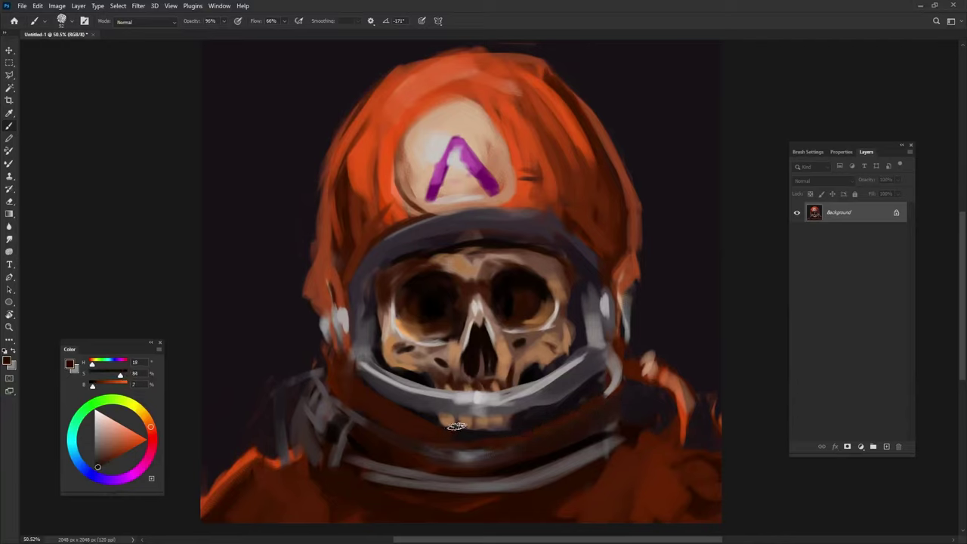
drag(428, 427, 394, 406)
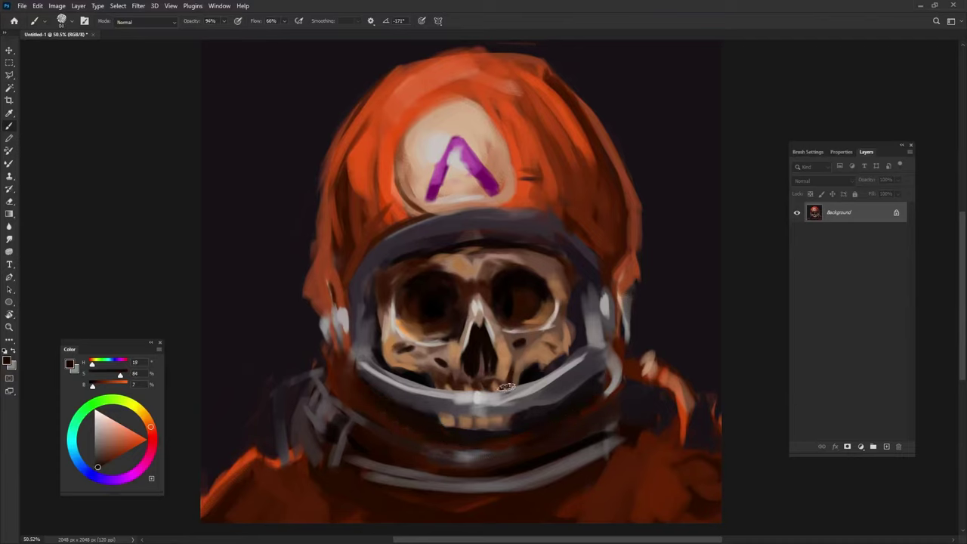
drag(413, 375, 450, 444)
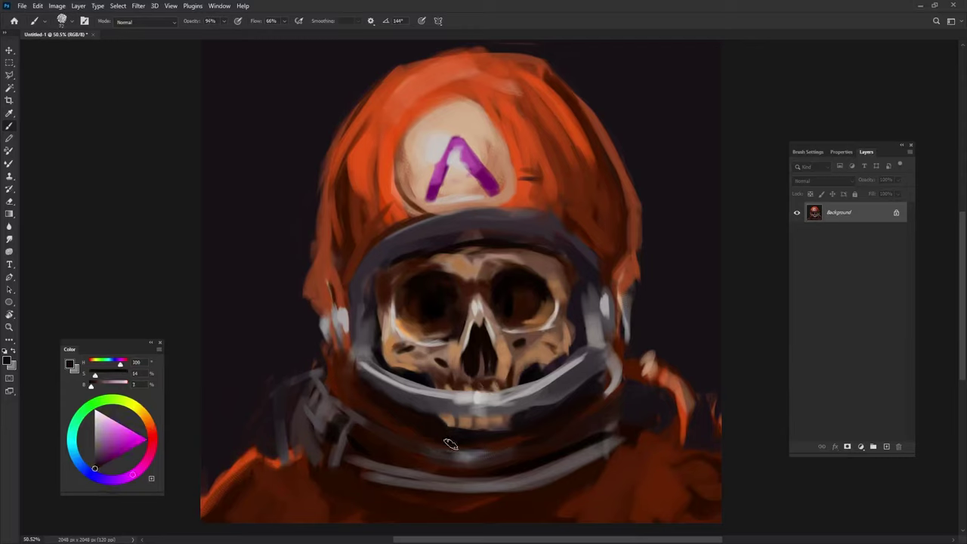
Step: Paint a light grey highlight down the visor's left edge with a faint dark accent
alt+click(342, 380)
alt+click(370, 369)
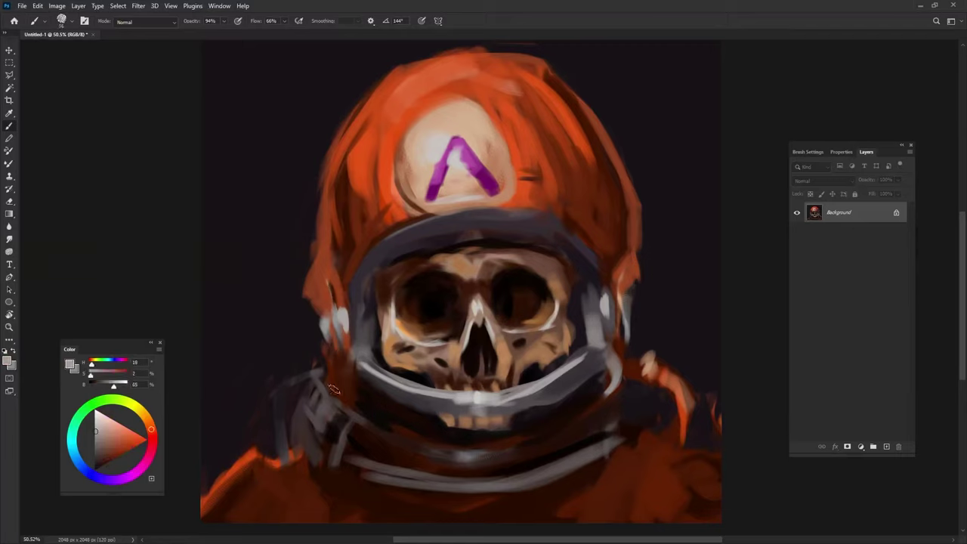
alt+click(362, 361)
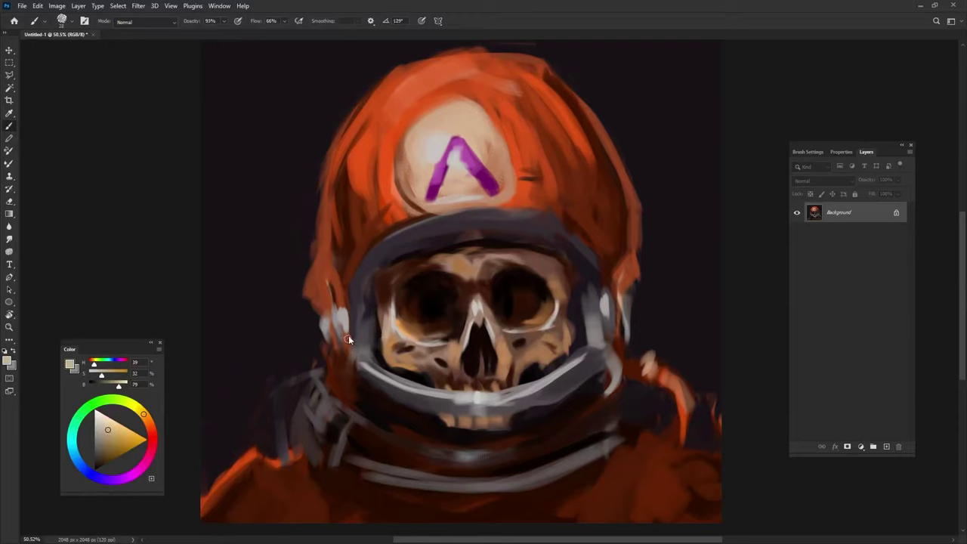
alt+click(374, 368)
drag(344, 330, 356, 386)
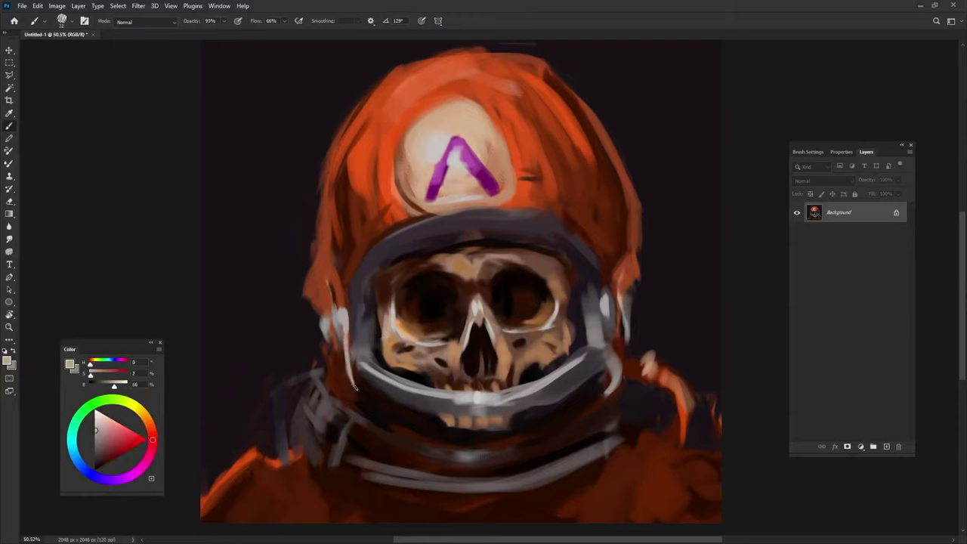
alt+click(393, 391)
drag(344, 329, 348, 373)
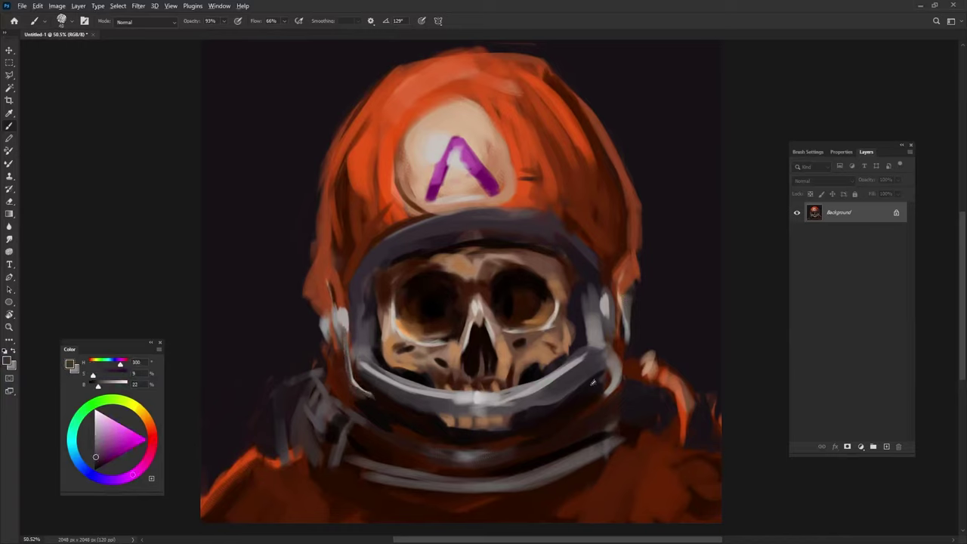
Step: Darken the helmet's left edge with red-brown and lighter brown strokes
alt+click(577, 402)
alt+click(609, 267)
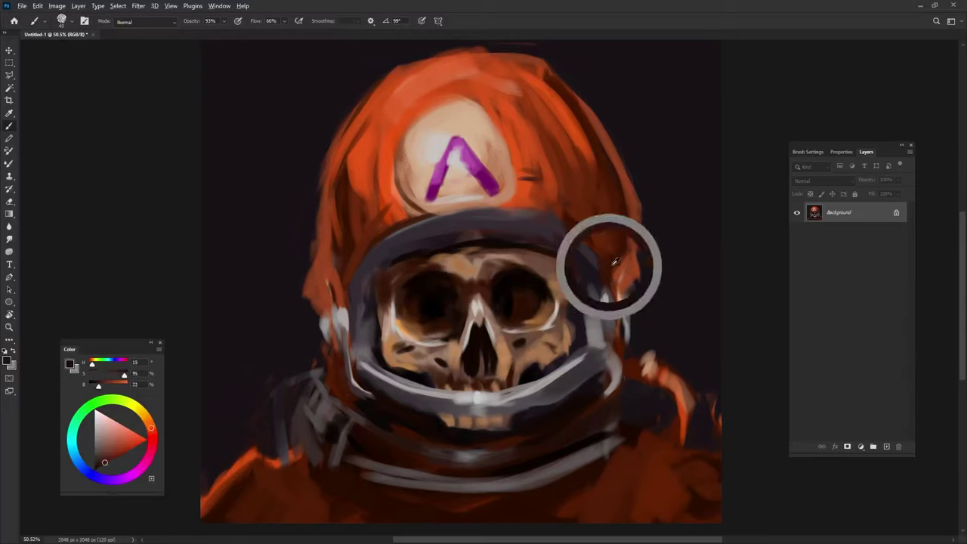
alt+click(625, 336)
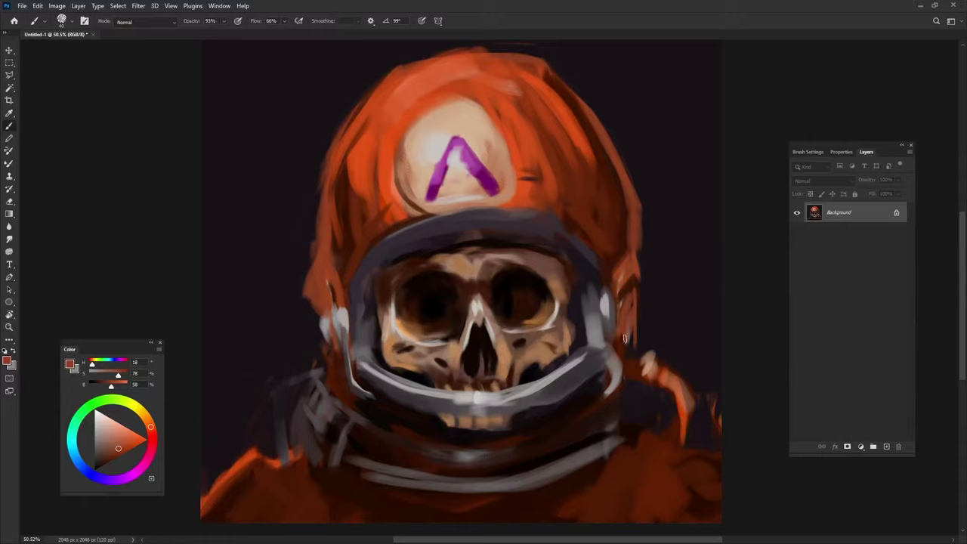
alt+click(466, 464)
alt+click(327, 267)
mouse_move(313, 272)
mouse_down()
mouse_move(306, 299)
mouse_move(323, 349)
mouse_up()
alt+click(320, 301)
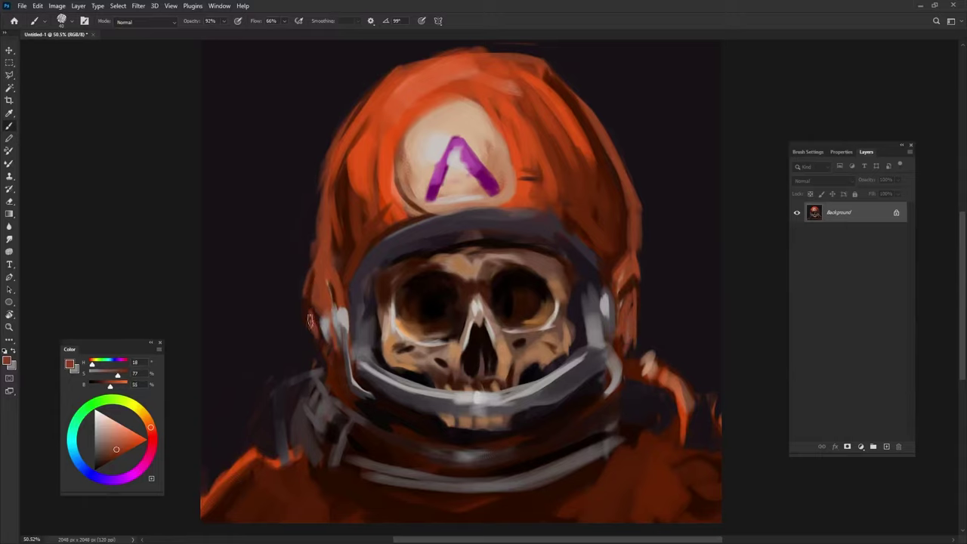
alt+click(553, 410)
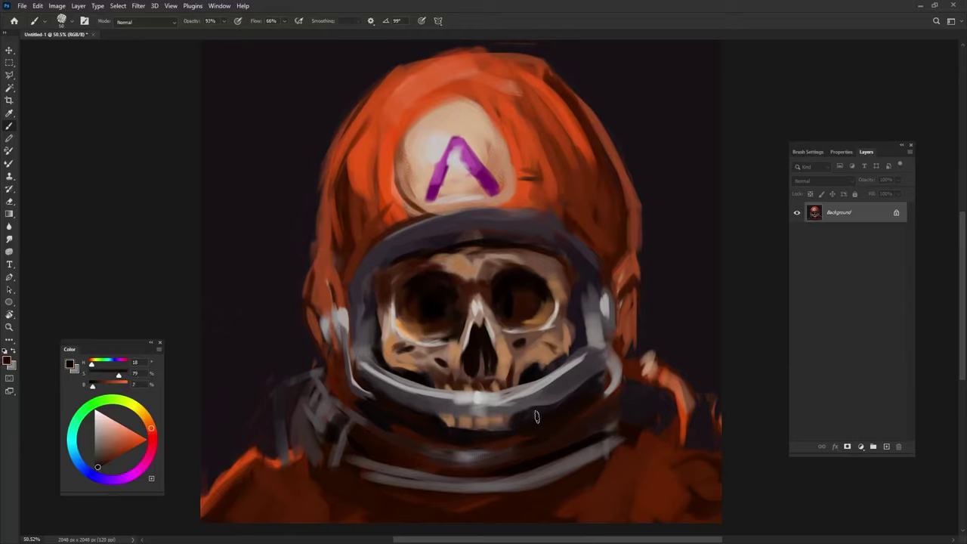
alt+click(583, 380)
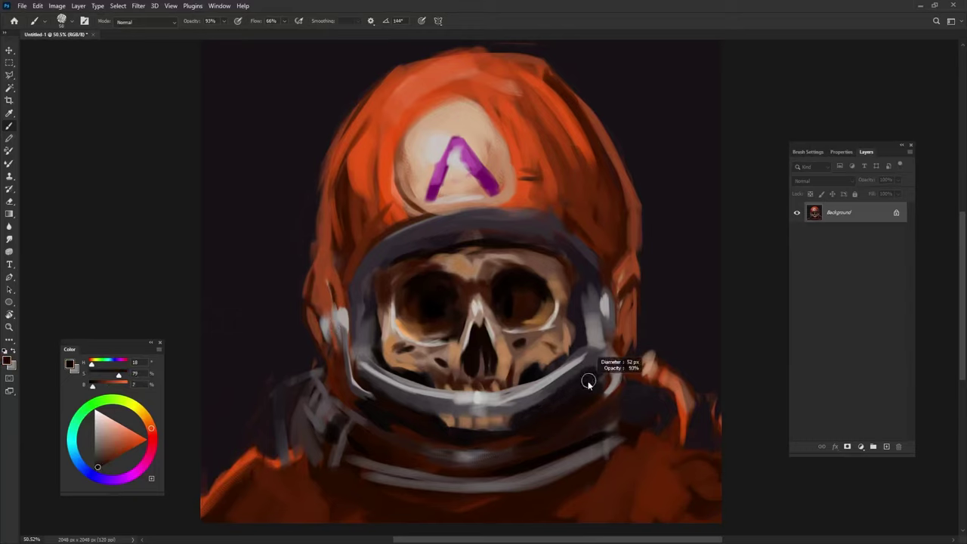
alt+click(608, 304)
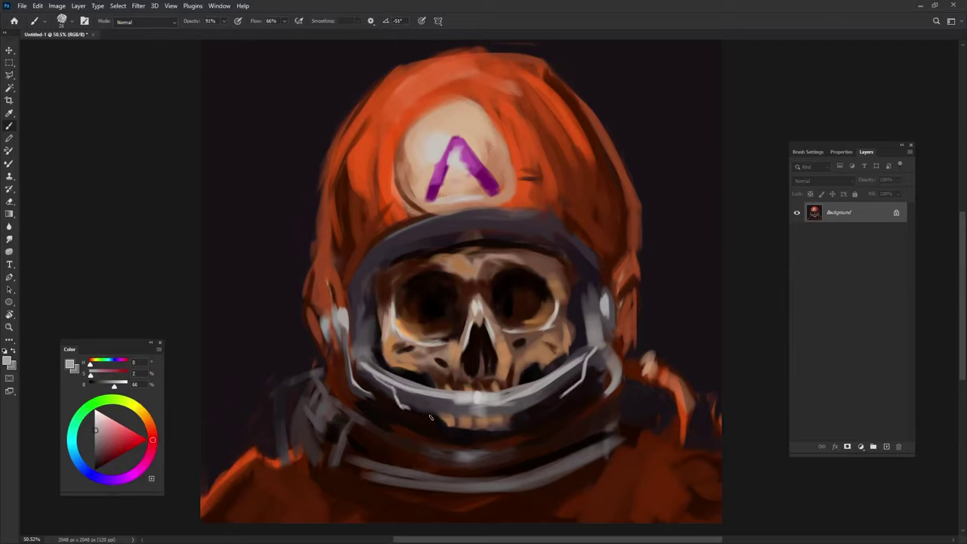
alt+click(375, 319)
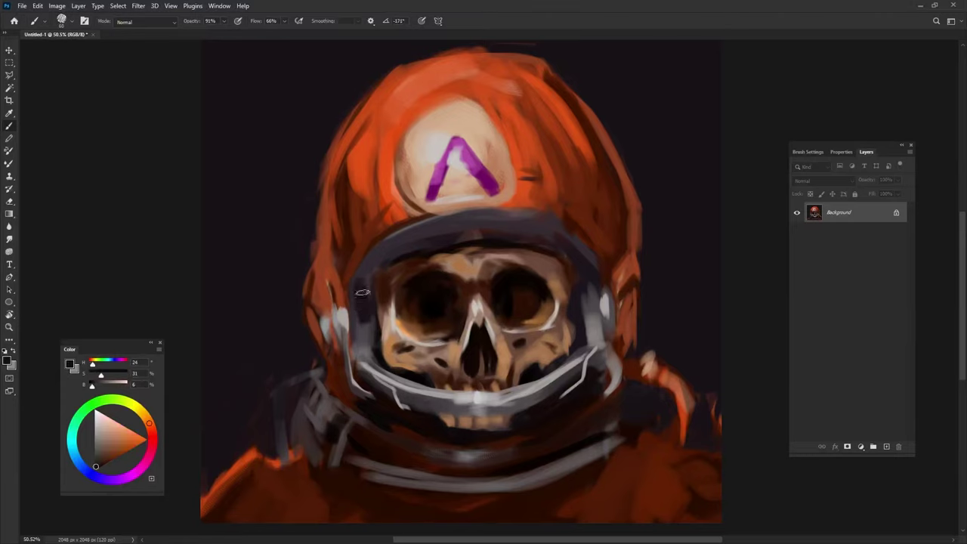
Step: Darken the visor's left, right and upper inner edges with dark brown
drag(362, 292, 370, 266)
drag(571, 262, 588, 303)
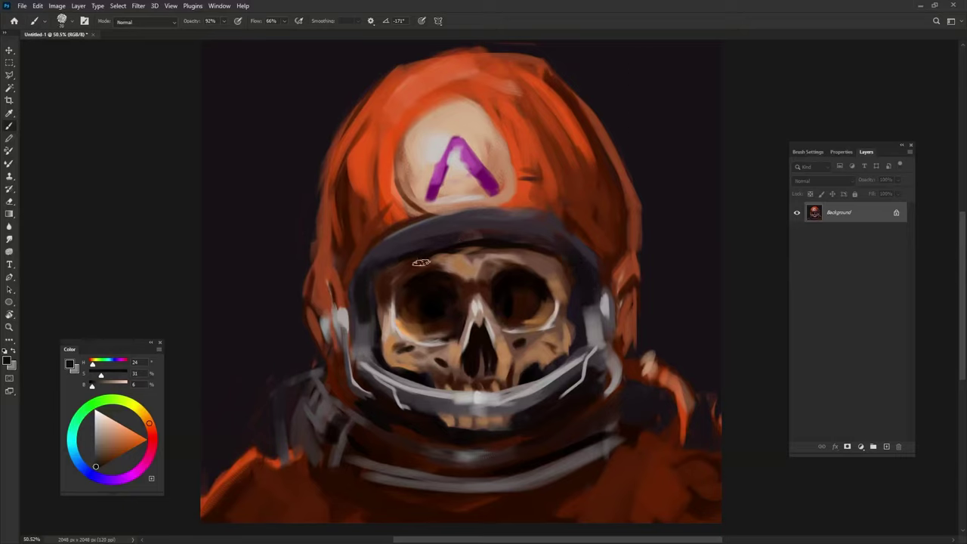
mouse_move(398, 254)
mouse_down()
mouse_move(501, 239)
mouse_move(568, 262)
mouse_up()
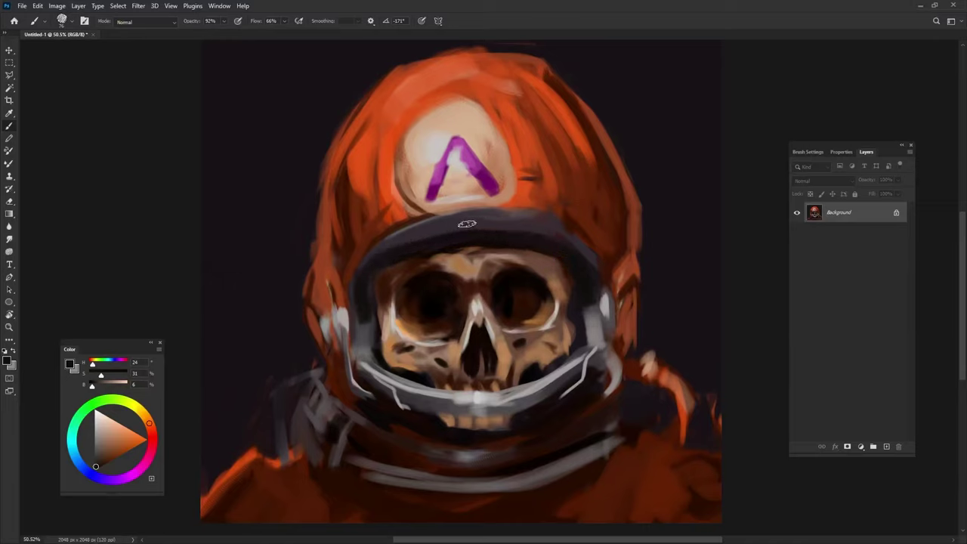
Step: Add light grey highlights along the upper helmet rim with a pale peach glint
alt+click(410, 387)
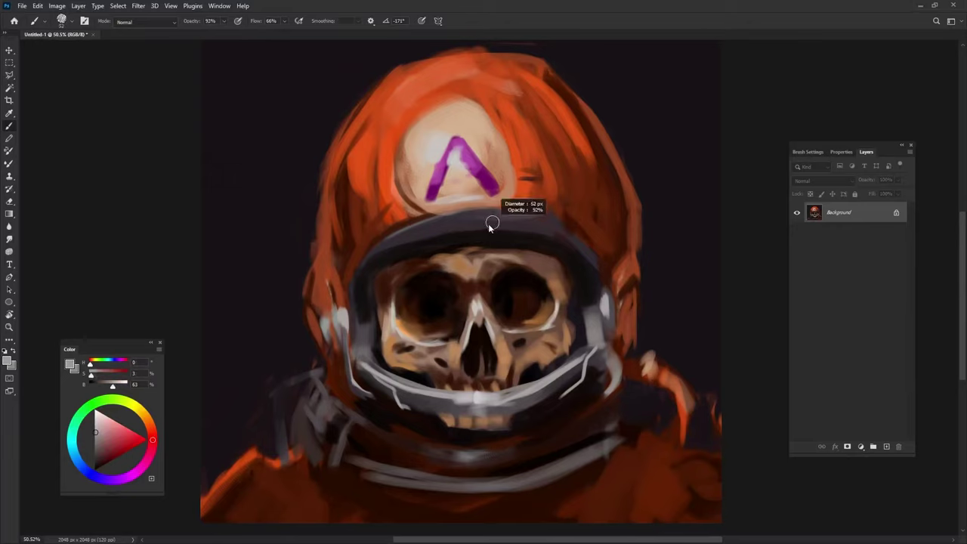
mouse_move(148, 445)
mouse_down()
mouse_move(140, 419)
mouse_move(105, 441)
mouse_up()
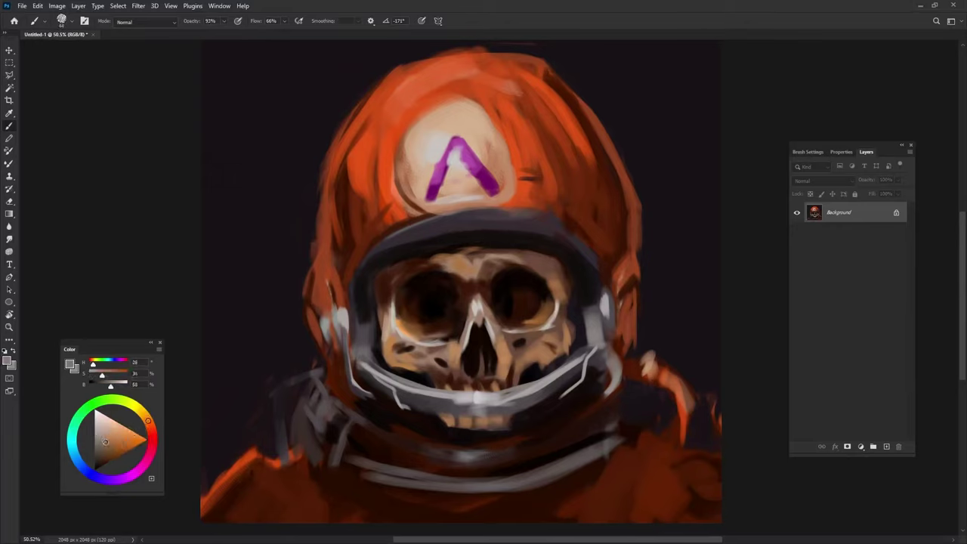
mouse_move(470, 228)
mouse_down()
mouse_move(491, 222)
mouse_move(414, 242)
mouse_move(529, 224)
mouse_move(468, 225)
mouse_move(471, 216)
mouse_up()
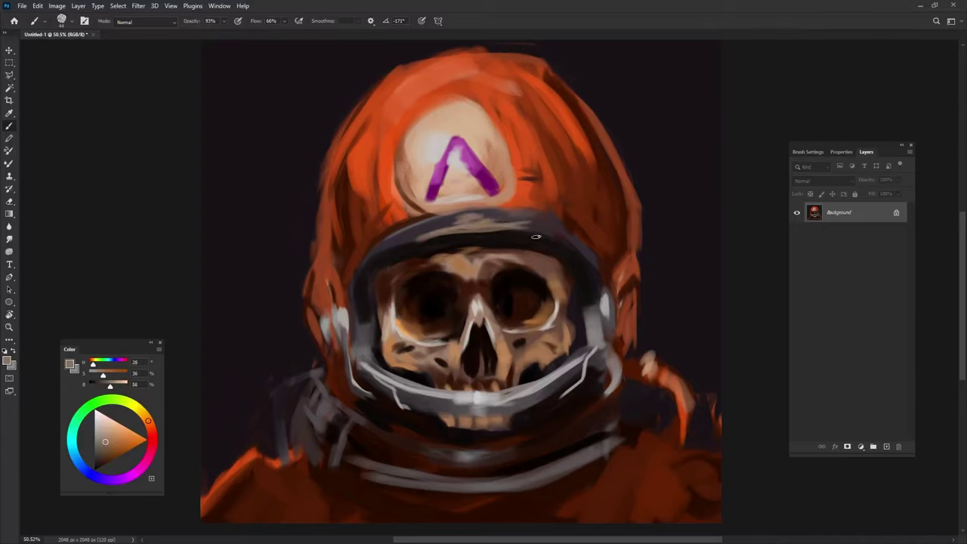
drag(110, 384, 130, 385)
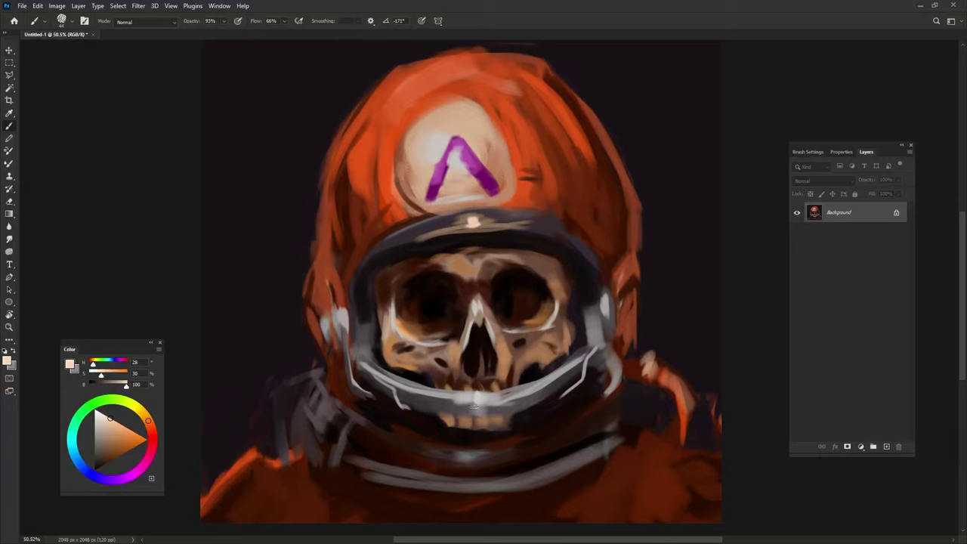
alt+click(471, 402)
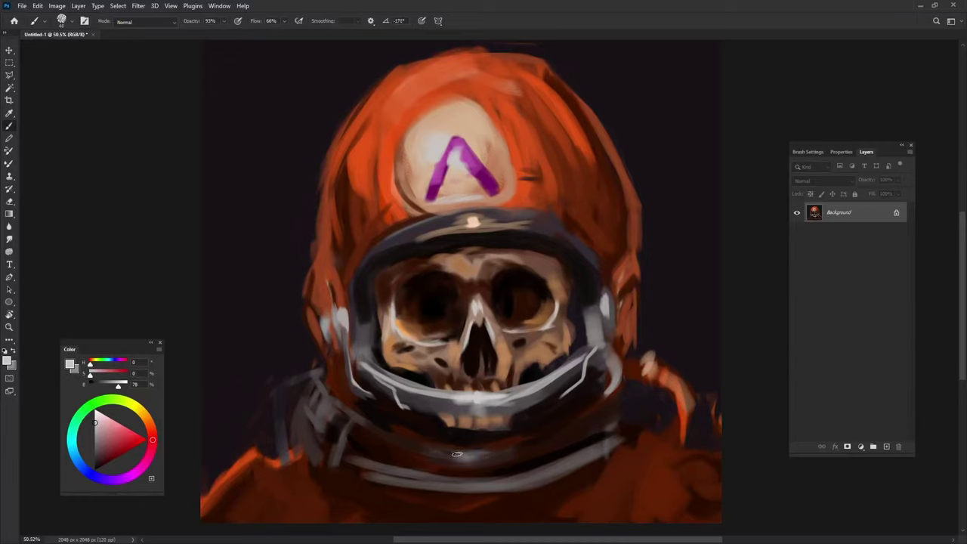
Step: Paint light and dark grey strokes along the lower, right and left collar rings
drag(452, 455, 583, 423)
drag(376, 438, 509, 440)
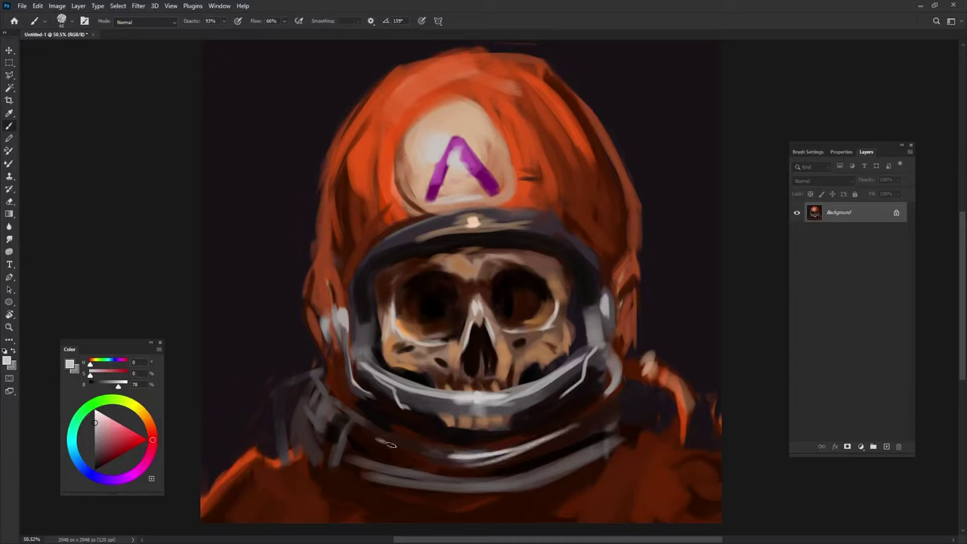
alt+click(492, 453)
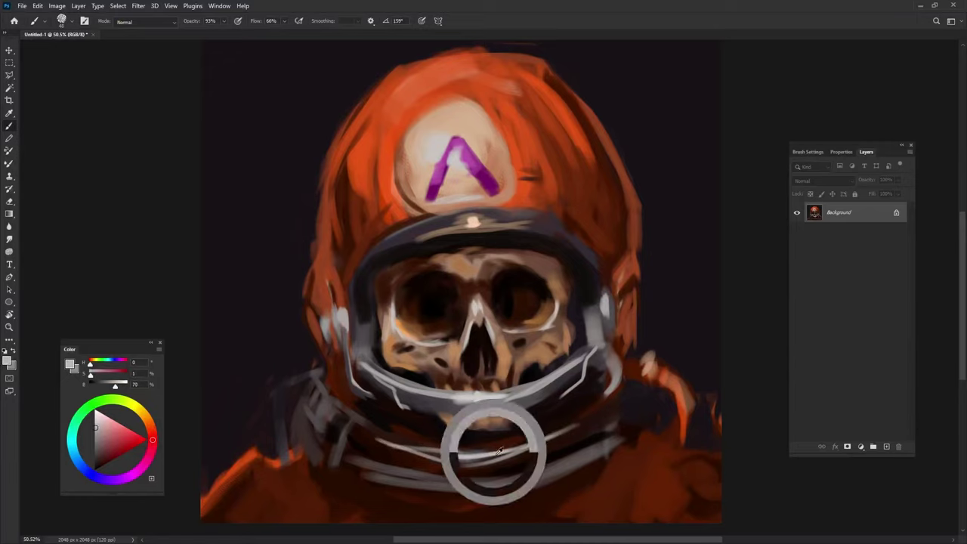
alt+click(612, 424)
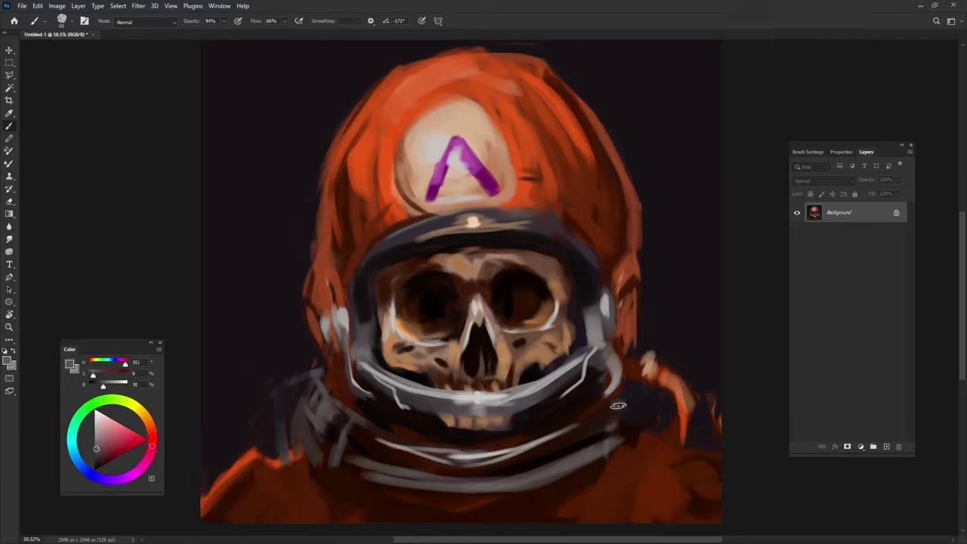
drag(621, 407, 551, 432)
key(shift+Left)
key(shift+Left)
key(shift+Left)
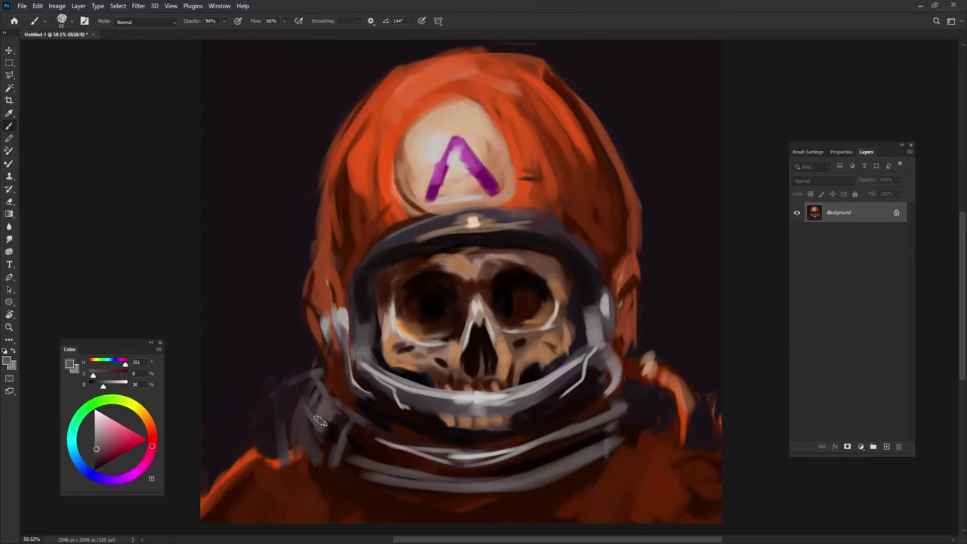
drag(348, 431, 378, 436)
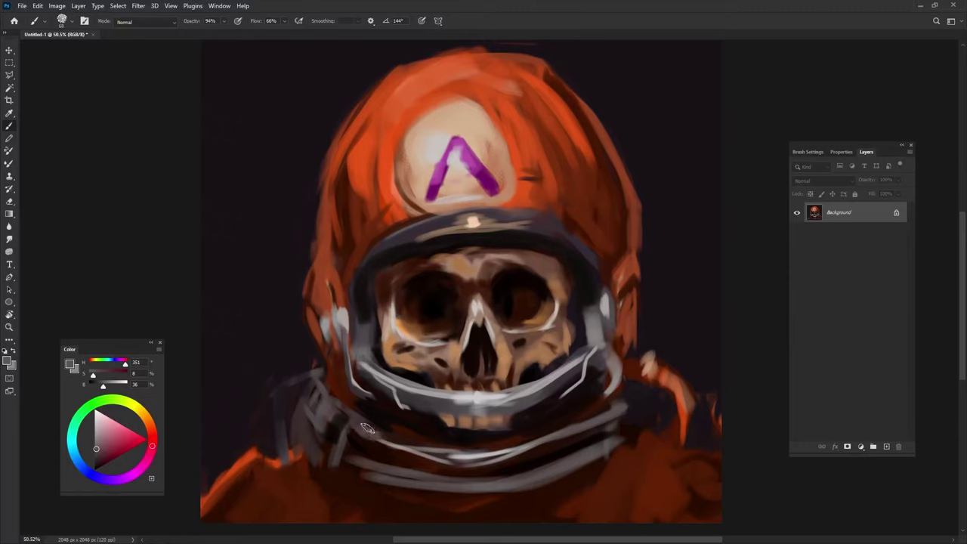
Step: Overpaint the left collar with dark purple and add more light grey ring strokes
alt+click(310, 367)
mouse_move(311, 367)
mouse_down()
mouse_move(296, 438)
mouse_move(276, 431)
mouse_up()
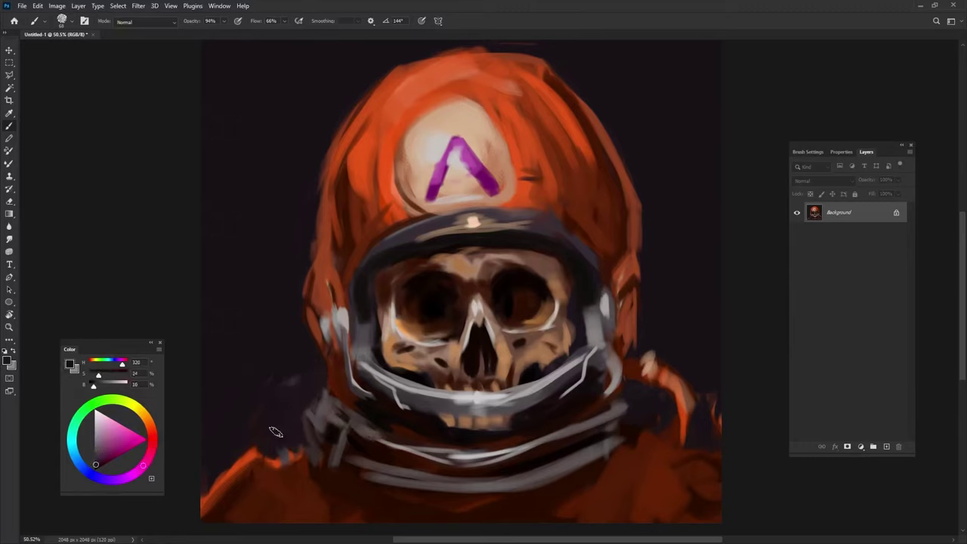
alt+click(602, 410)
drag(353, 428, 470, 425)
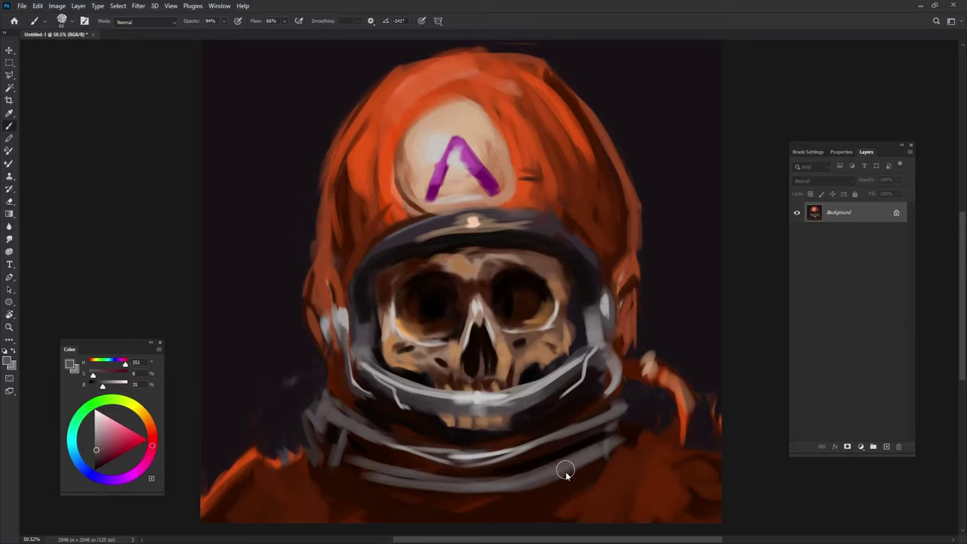
alt+click(511, 452)
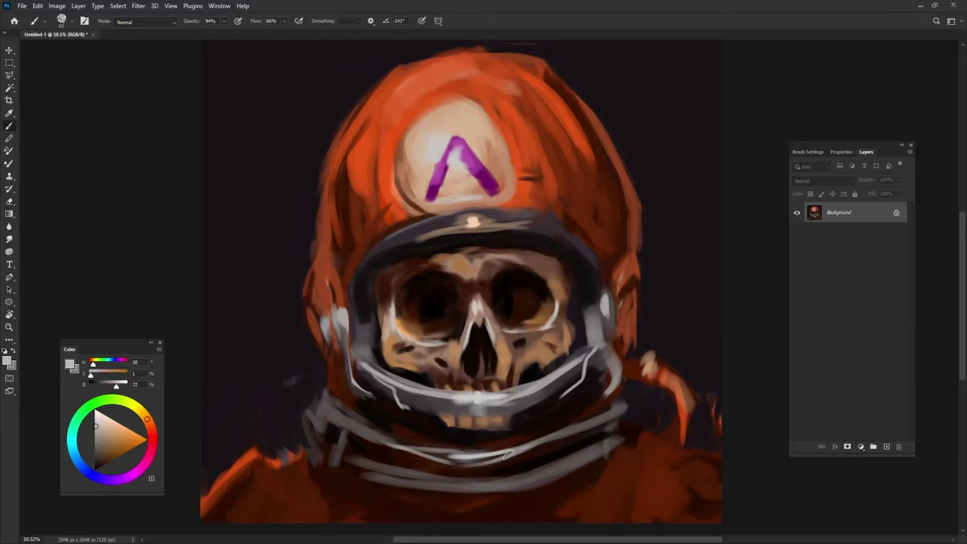
drag(599, 446, 475, 474)
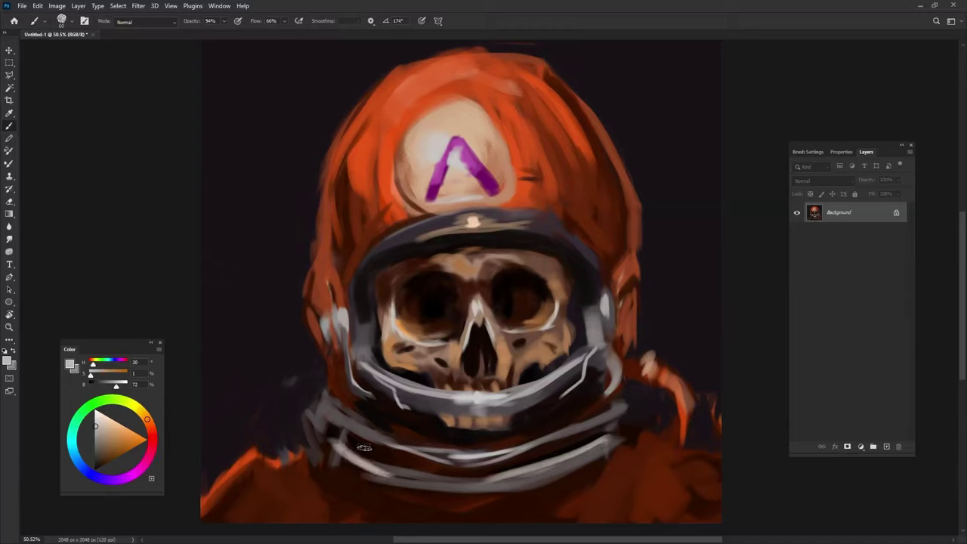
Step: Paint a near-black connector shape over grey dabs on the suit's lower right
alt+click(337, 391)
alt+click(341, 482)
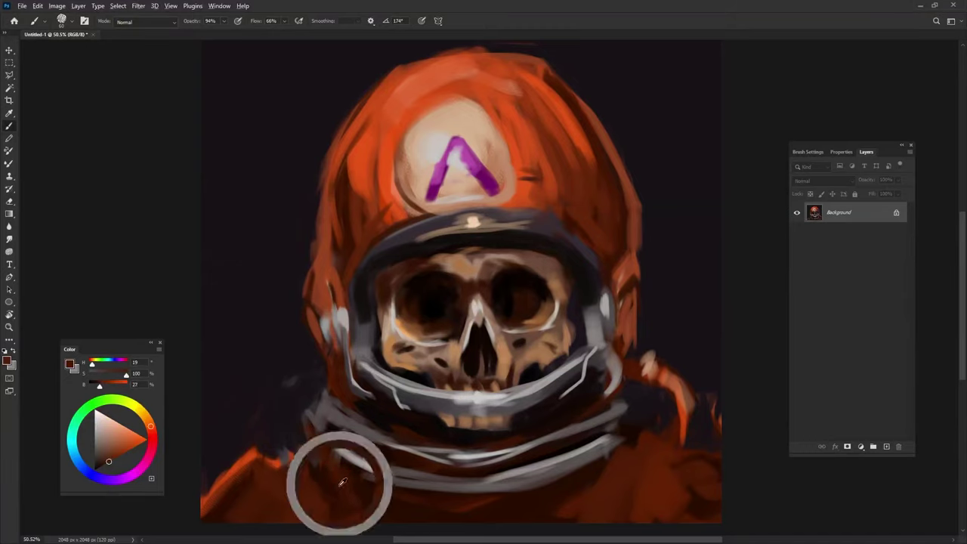
alt+click(311, 456)
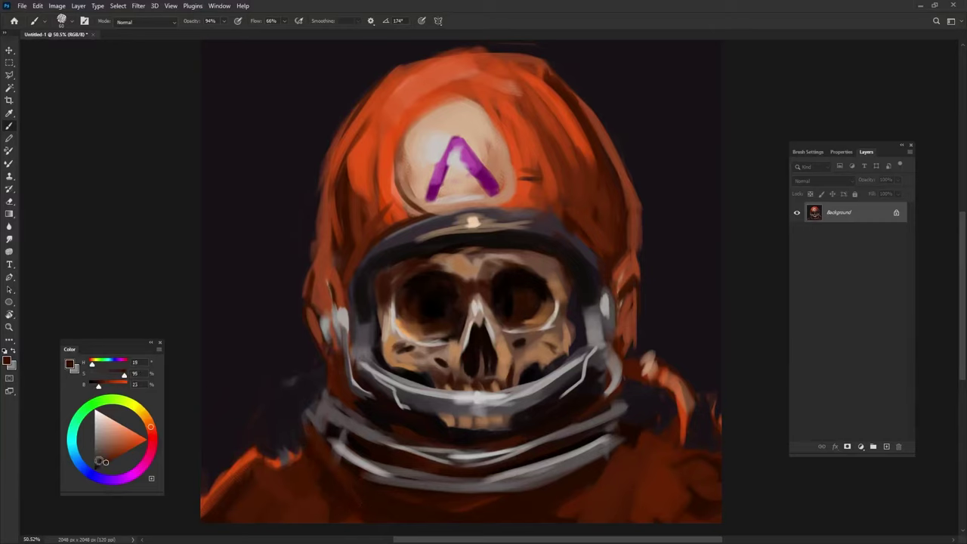
alt+click(321, 443)
alt+click(305, 305)
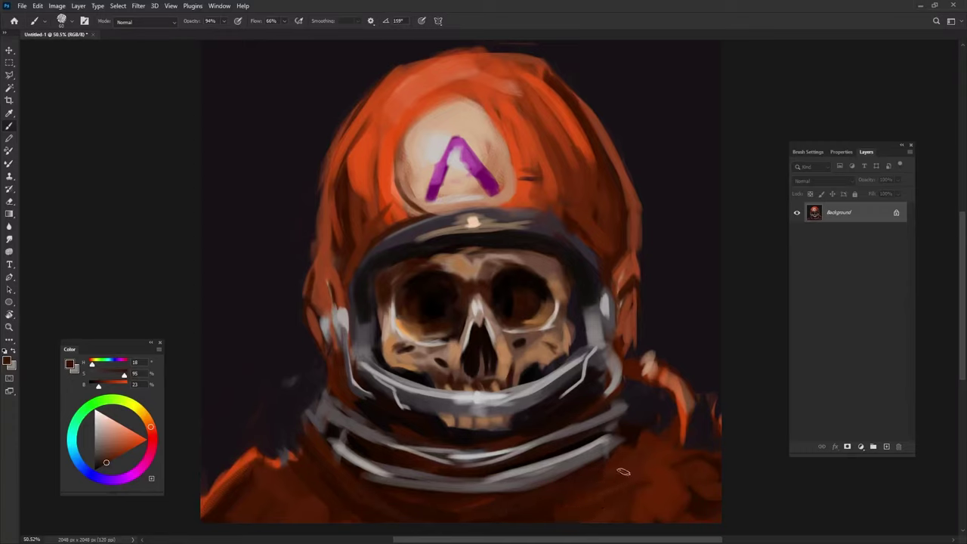
alt+click(638, 421)
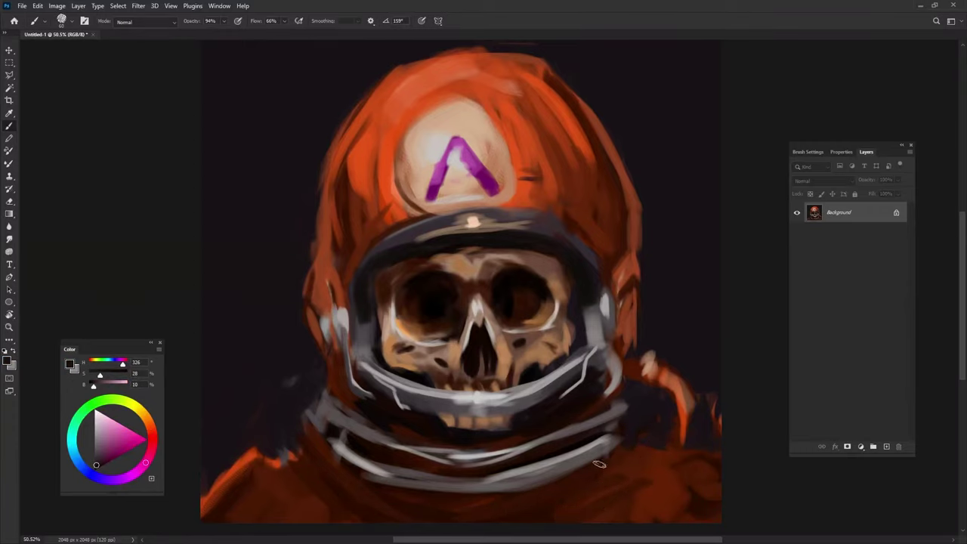
alt+click(599, 453)
drag(639, 457, 624, 521)
alt+click(586, 439)
drag(638, 477, 620, 519)
drag(643, 458, 626, 529)
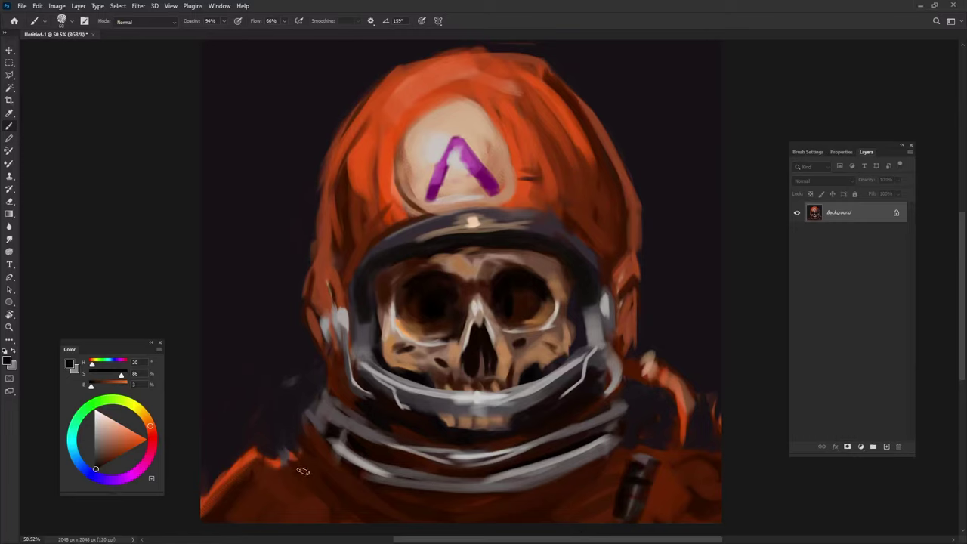
Step: Paint a dark curved hose on the suit's left and darken the helmet's left edge
mouse_move(296, 480)
mouse_down()
mouse_move(328, 521)
mouse_move(323, 457)
mouse_move(330, 512)
mouse_move(311, 493)
mouse_up()
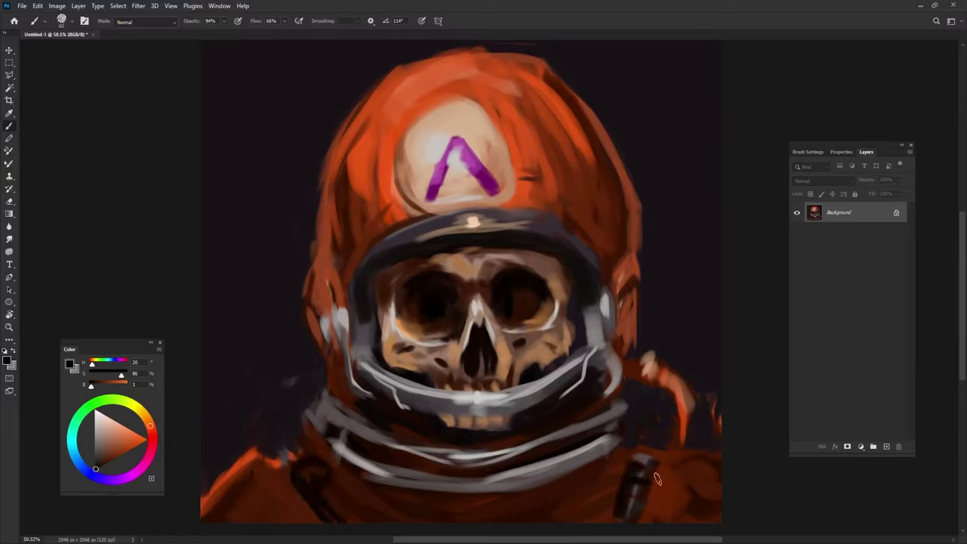
key(shift+Left)
drag(293, 352, 285, 413)
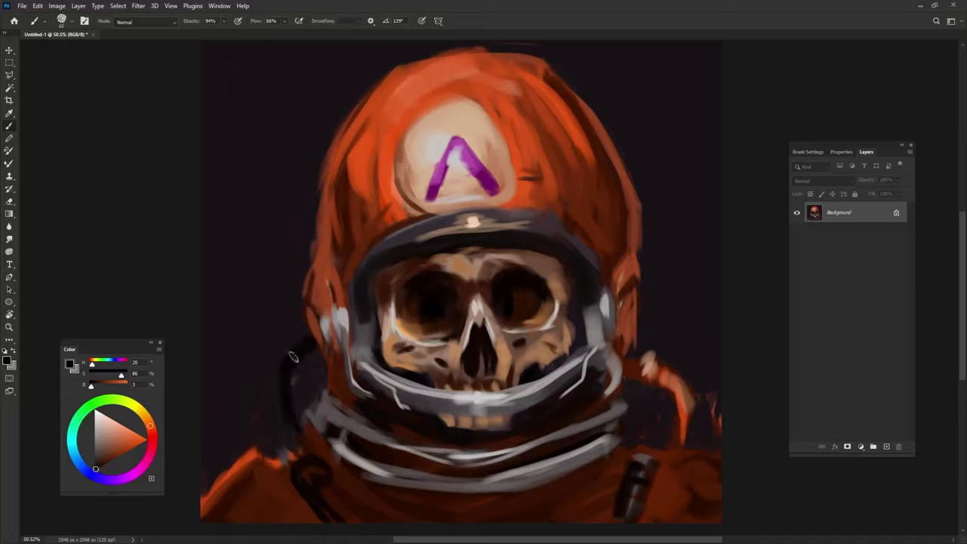
alt+click(281, 371)
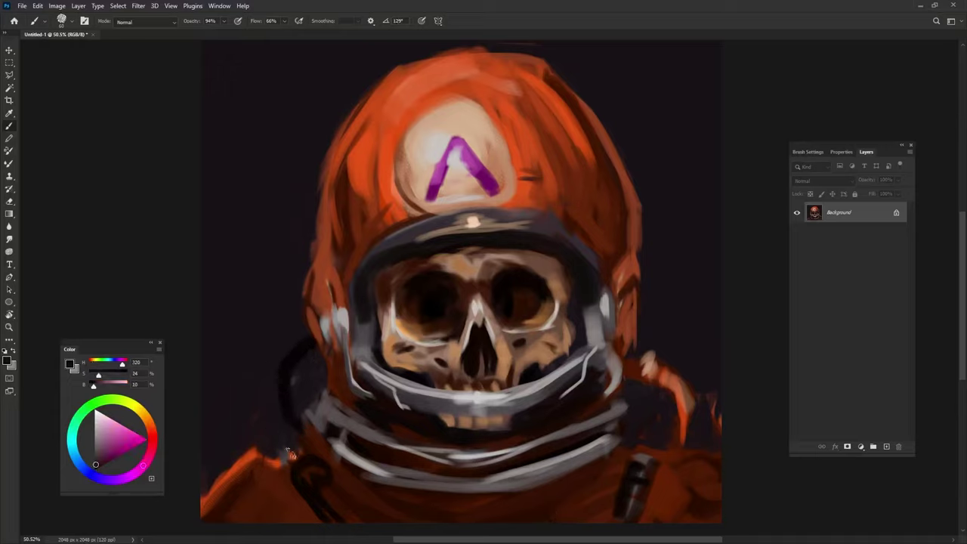
alt+click(329, 324)
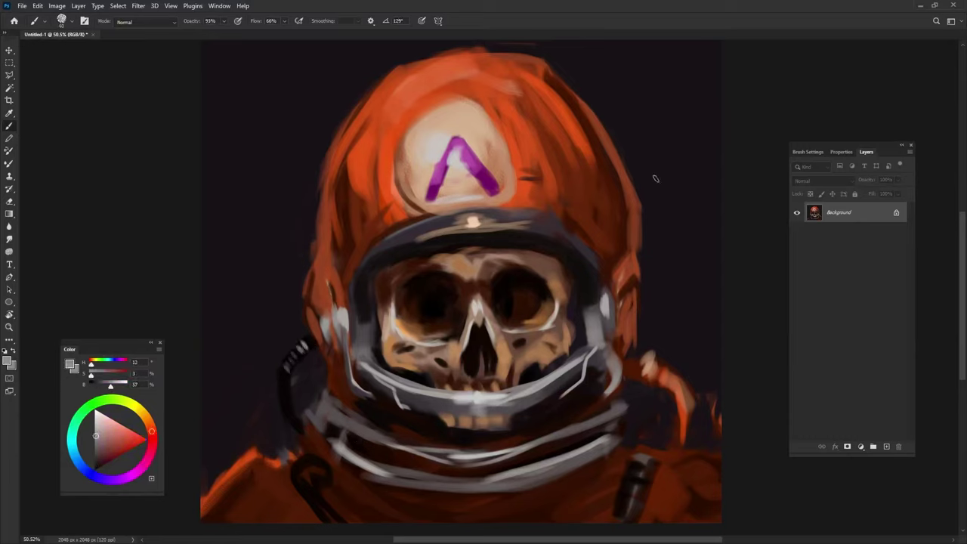
Step: Shade the right shoulder with dark red, toning down its highlight
alt+click(633, 375)
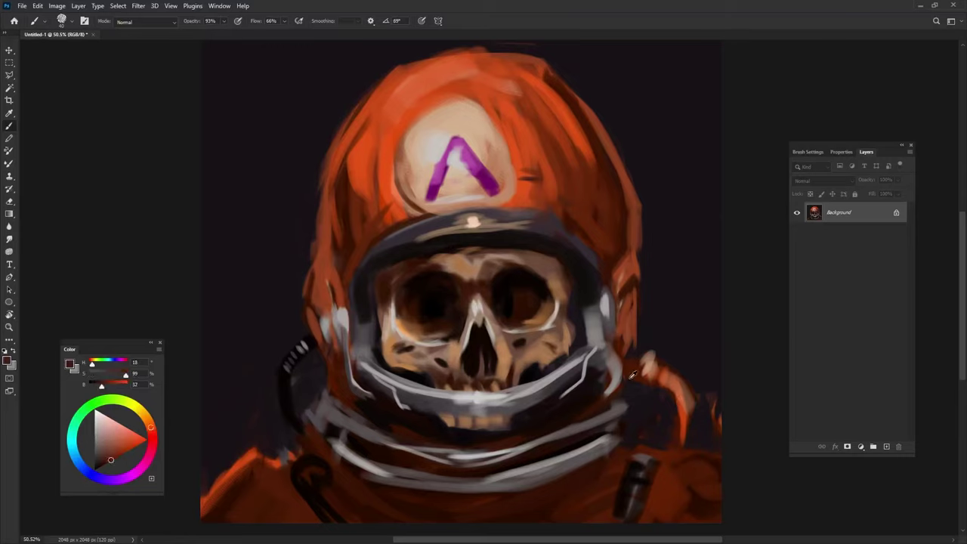
mouse_move(661, 377)
mouse_down()
mouse_move(644, 381)
mouse_move(647, 354)
mouse_up()
drag(684, 406, 691, 451)
alt+click(674, 438)
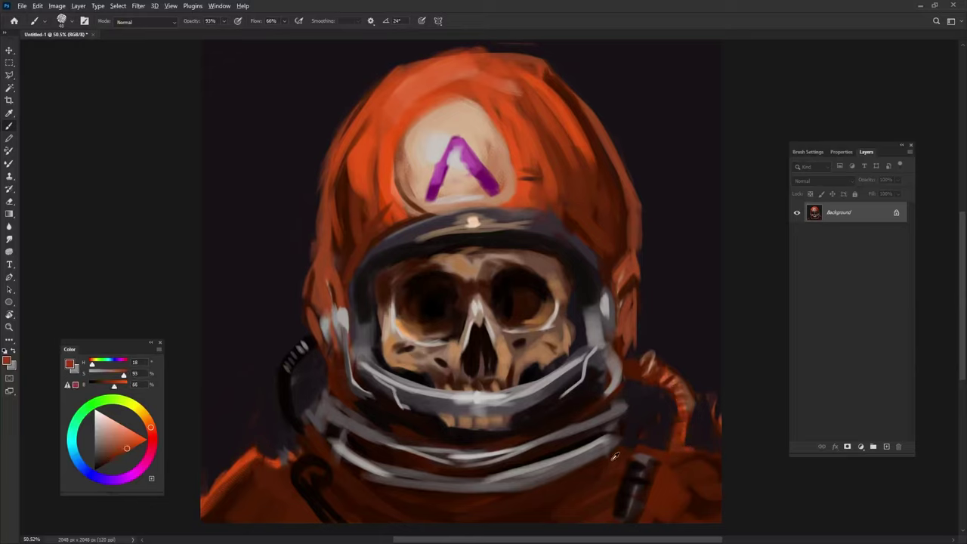
Step: Add grey strokes to the right and lower-left helmet rings, plus a small dark accent
alt+click(592, 436)
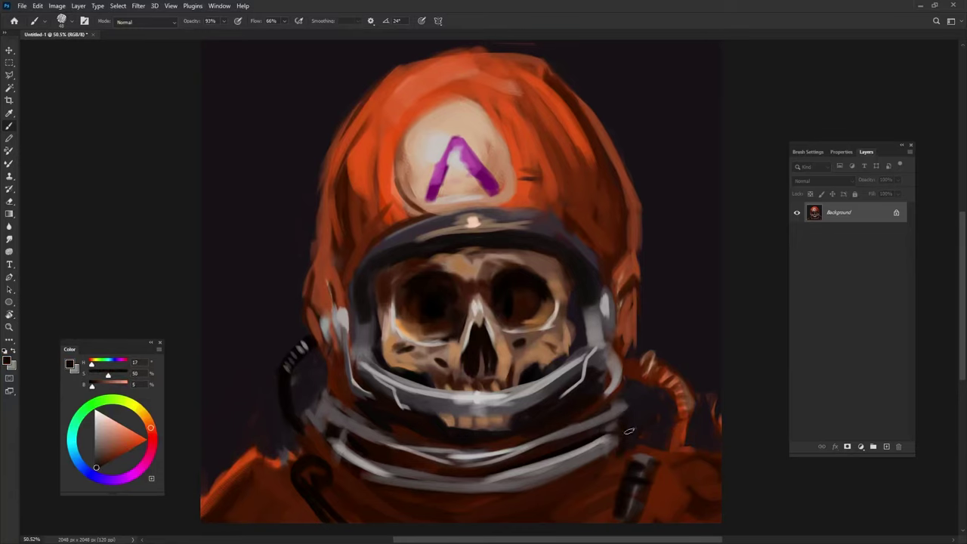
alt+click(607, 441)
drag(619, 407, 624, 449)
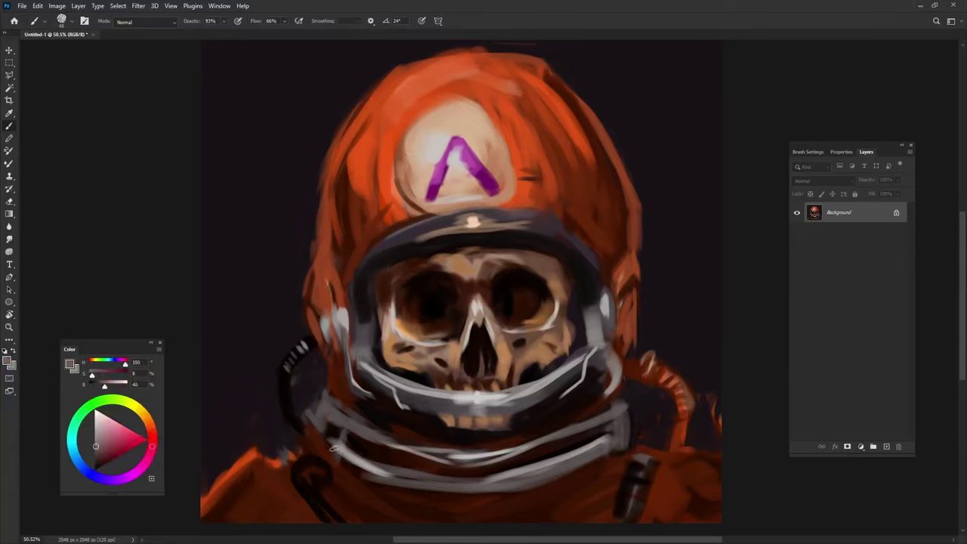
drag(316, 408, 334, 455)
alt+click(307, 392)
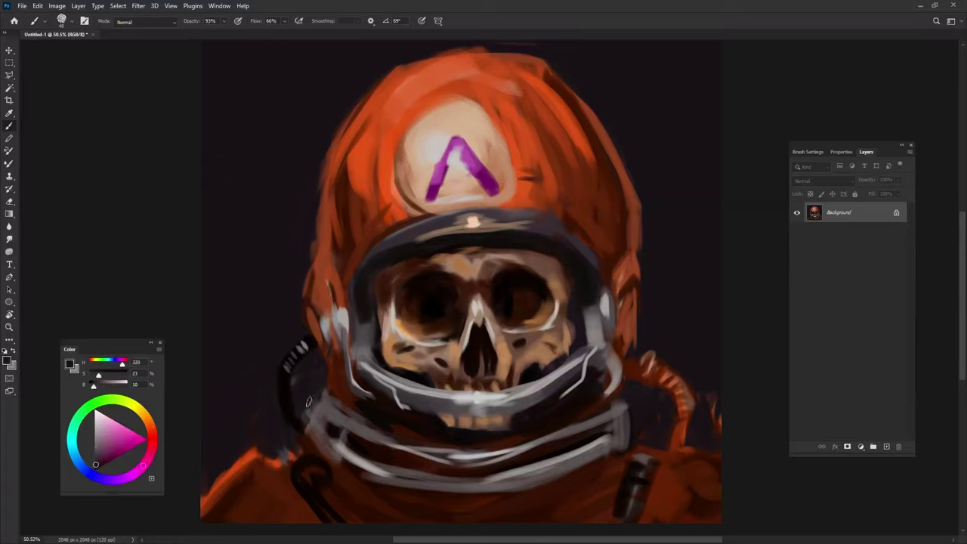
drag(310, 396, 308, 417)
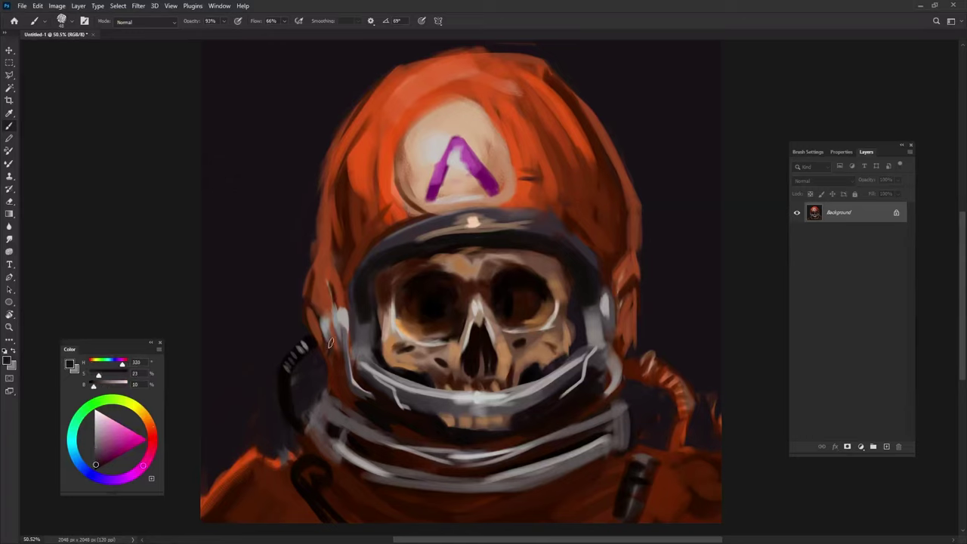
Step: Lay a broad grey stroke over the lower ring and brighten the lower-left ring
alt+click(610, 429)
drag(612, 432, 495, 457)
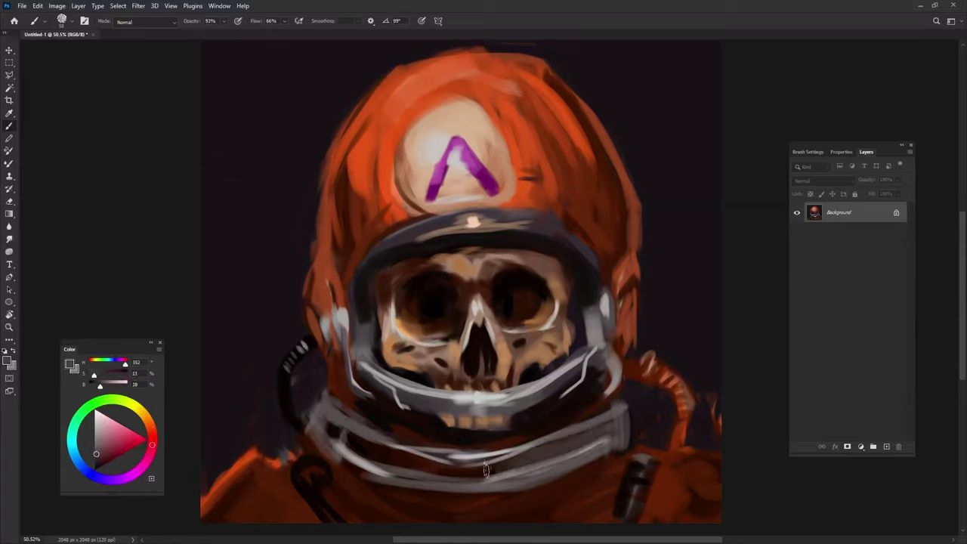
drag(338, 434, 423, 477)
drag(371, 441, 452, 473)
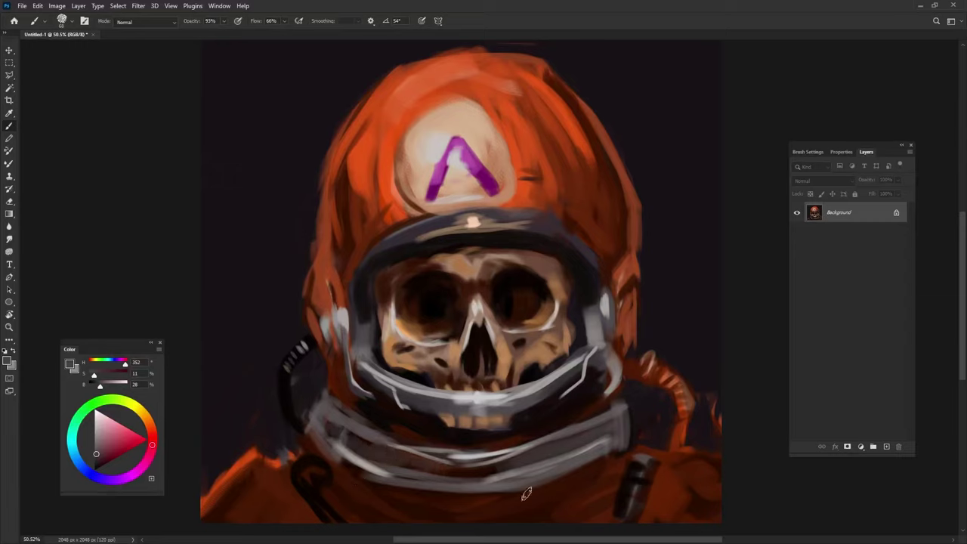
alt+click(476, 450)
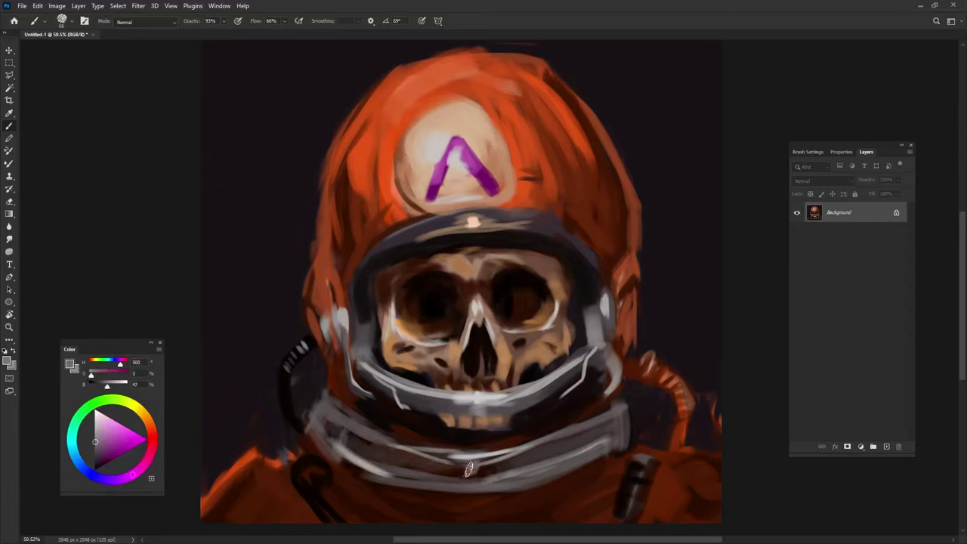
Step: Add light peach highlights on the lower ring and pale grey along the lower visor rim
alt+click(474, 218)
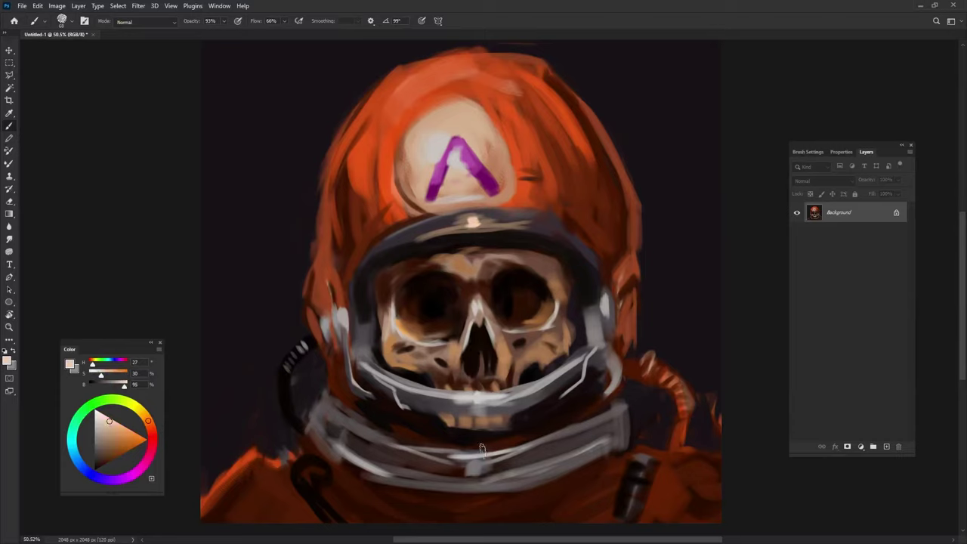
drag(483, 466, 474, 481)
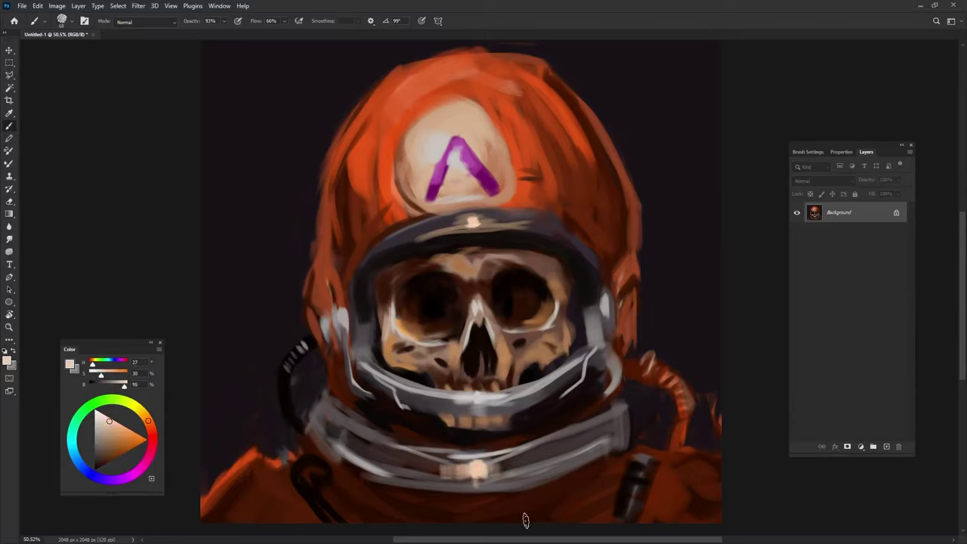
alt+click(458, 157)
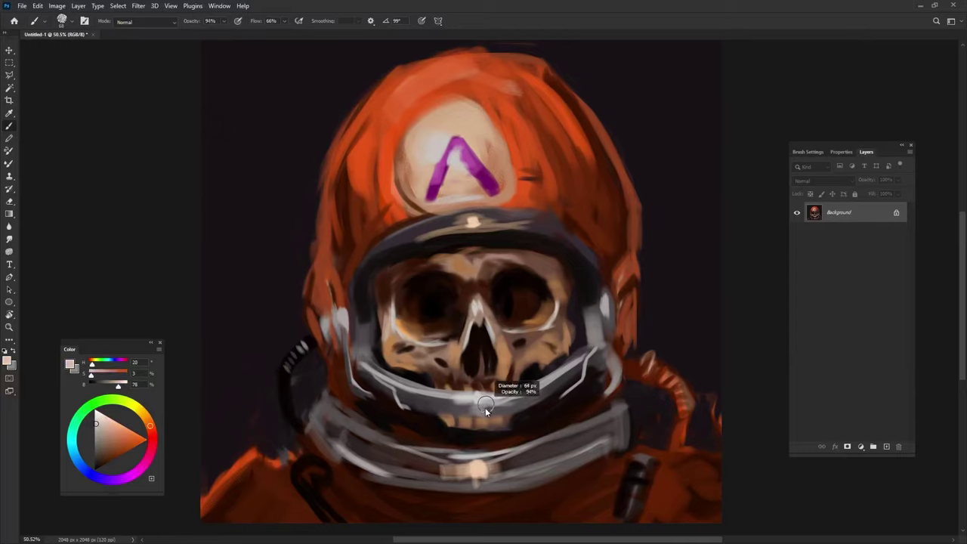
drag(493, 408, 430, 408)
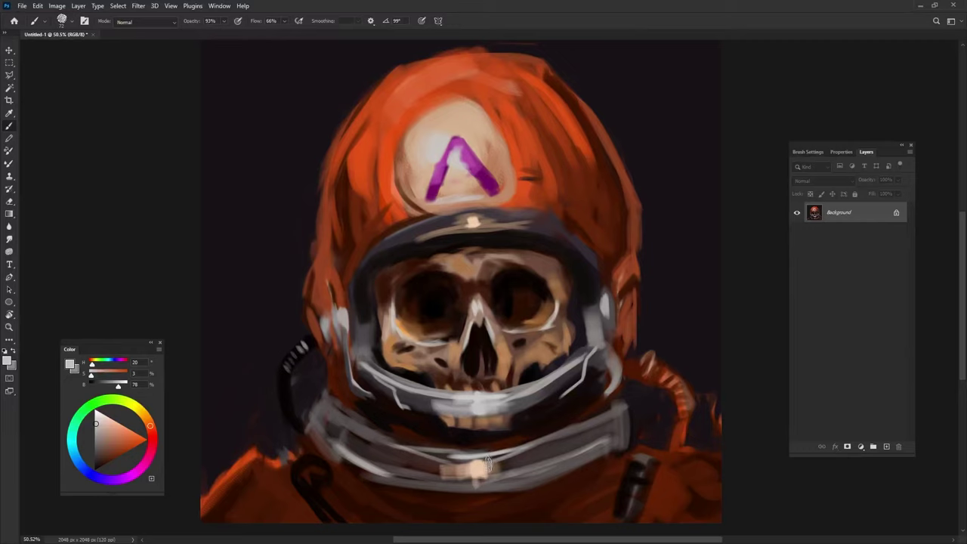
Step: Paint mid grey and darker grey strokes on the right collar
alt+click(380, 416)
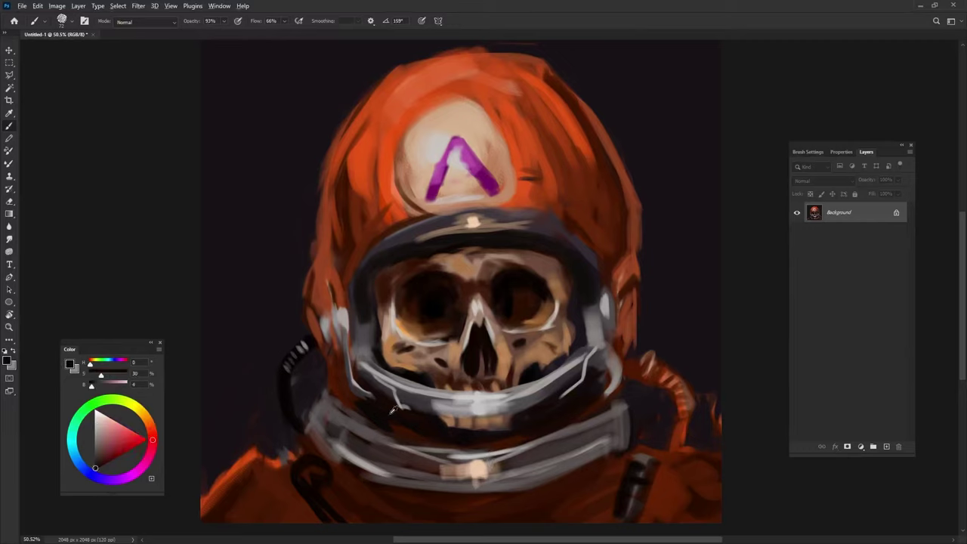
alt+click(575, 409)
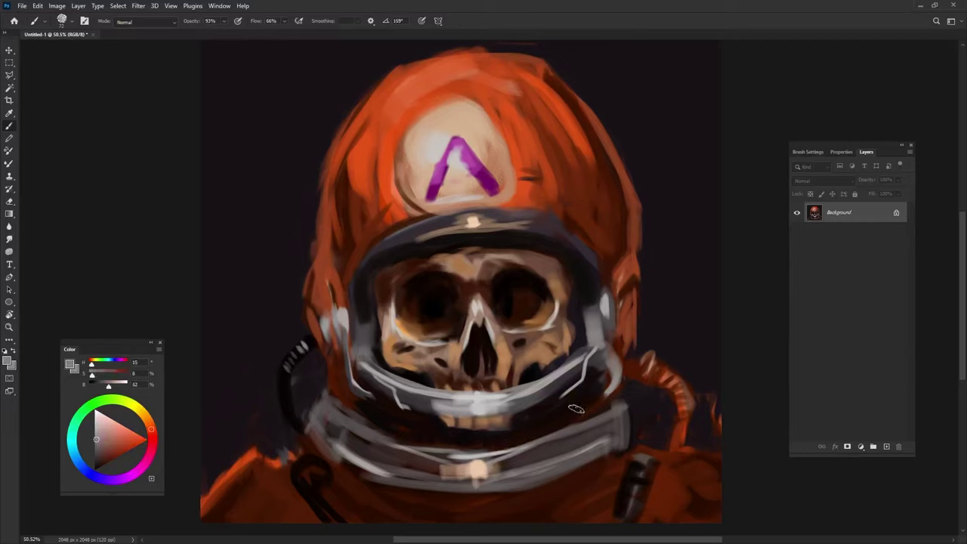
drag(575, 408, 593, 389)
alt+click(381, 423)
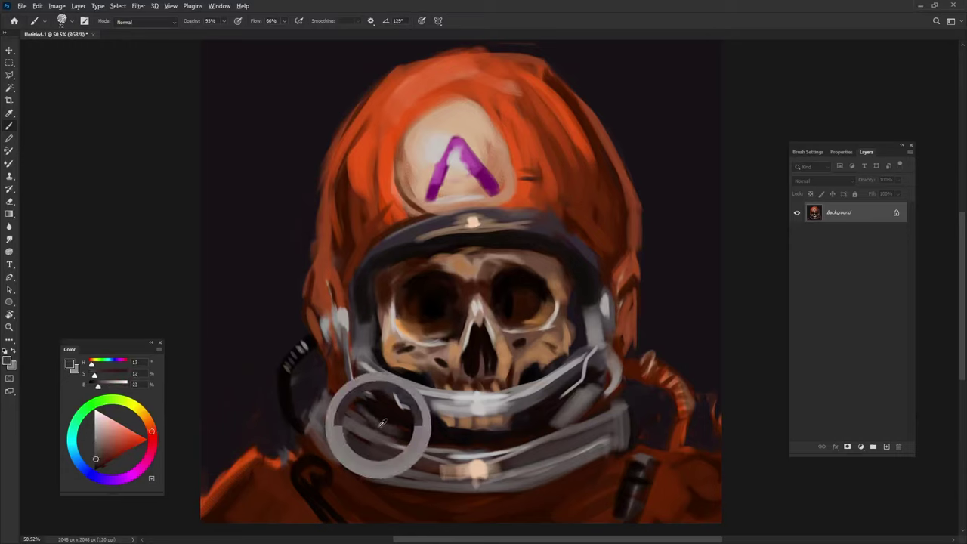
drag(597, 391, 546, 429)
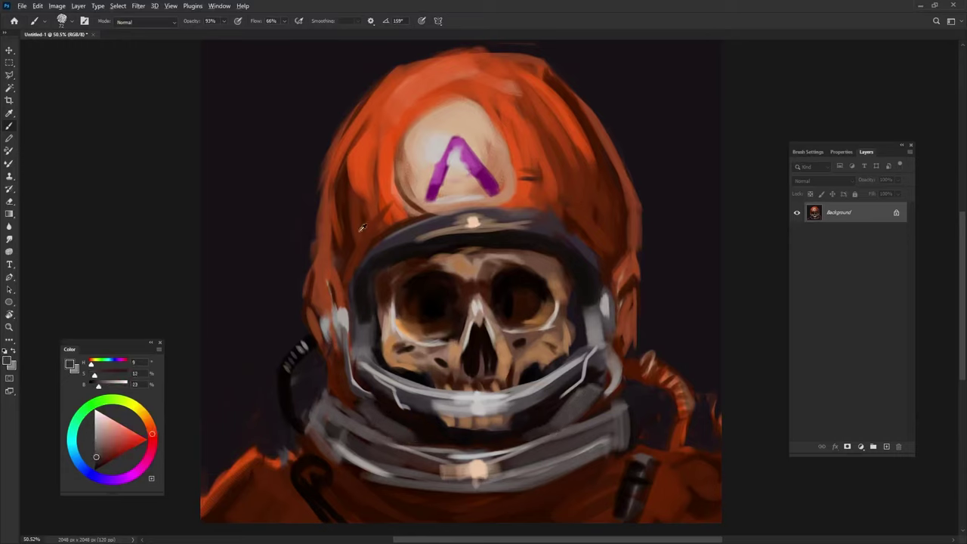
Step: Repaint the left and right visor rims in orange, with dark strokes along the lower-right edge
alt+click(371, 172)
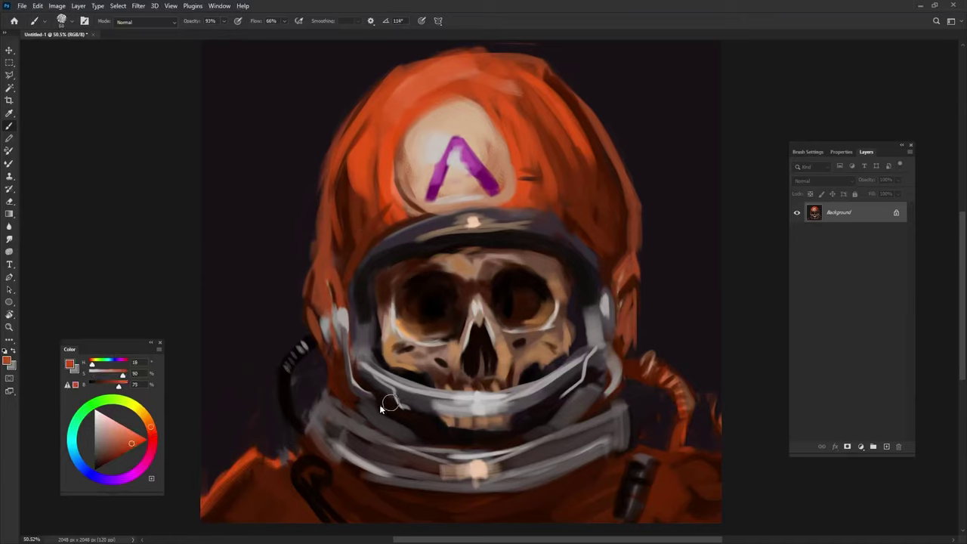
drag(599, 379, 592, 417)
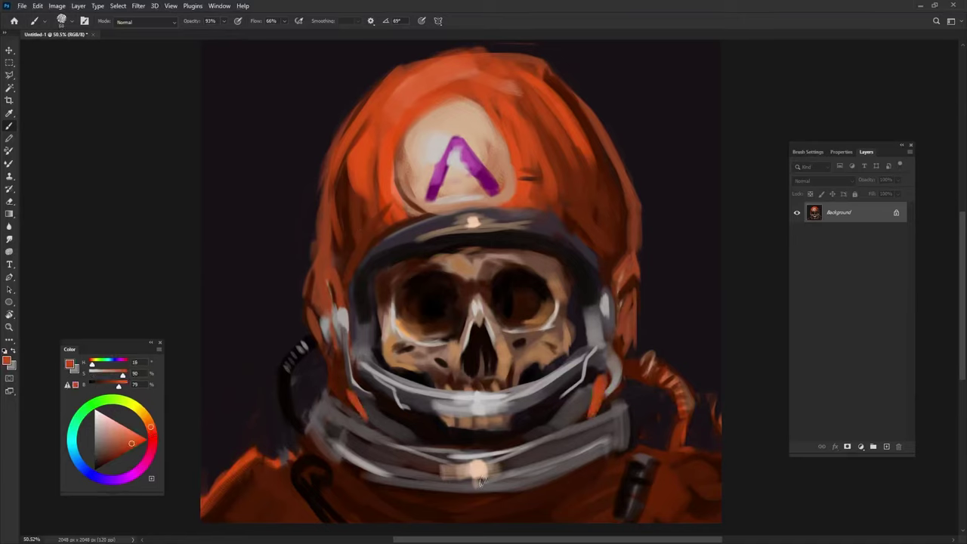
drag(341, 388, 344, 344)
drag(591, 401, 562, 427)
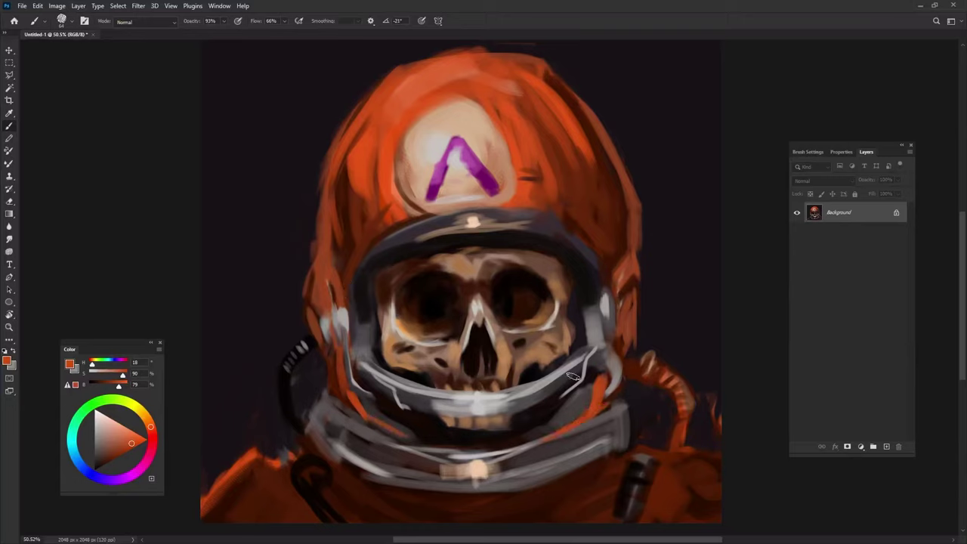
drag(572, 376, 571, 416)
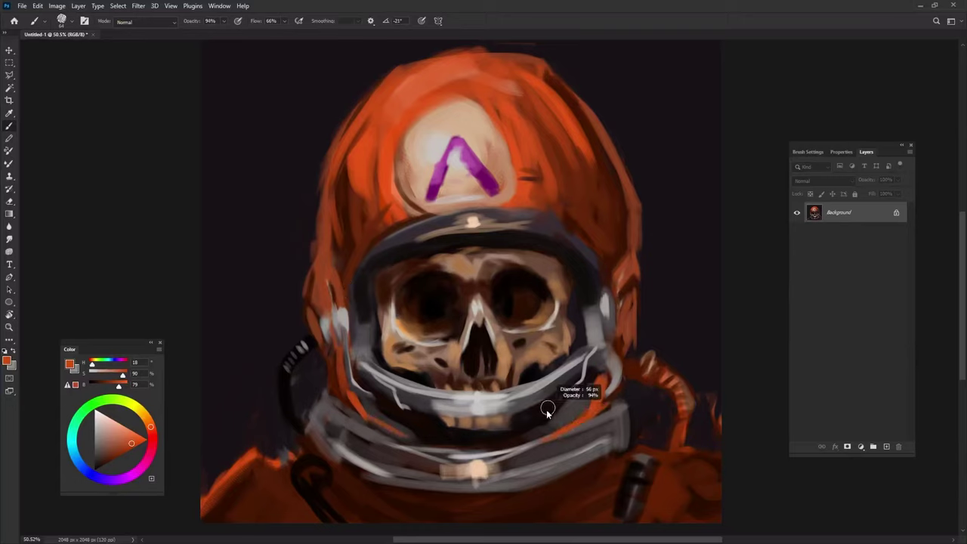
alt+click(592, 372)
drag(583, 384, 498, 434)
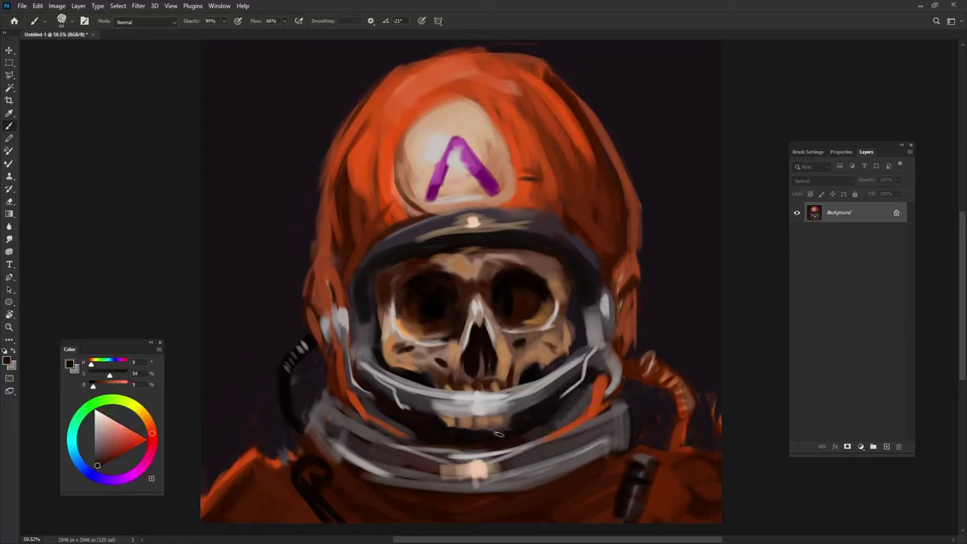
Step: Shade between the skull's teeth with dark brown
mouse_move(420, 382)
mouse_down()
mouse_move(441, 388)
mouse_move(420, 371)
mouse_move(441, 381)
mouse_move(437, 373)
mouse_up()
alt+click(426, 369)
alt+click(456, 349)
alt+click(514, 305)
alt+click(433, 373)
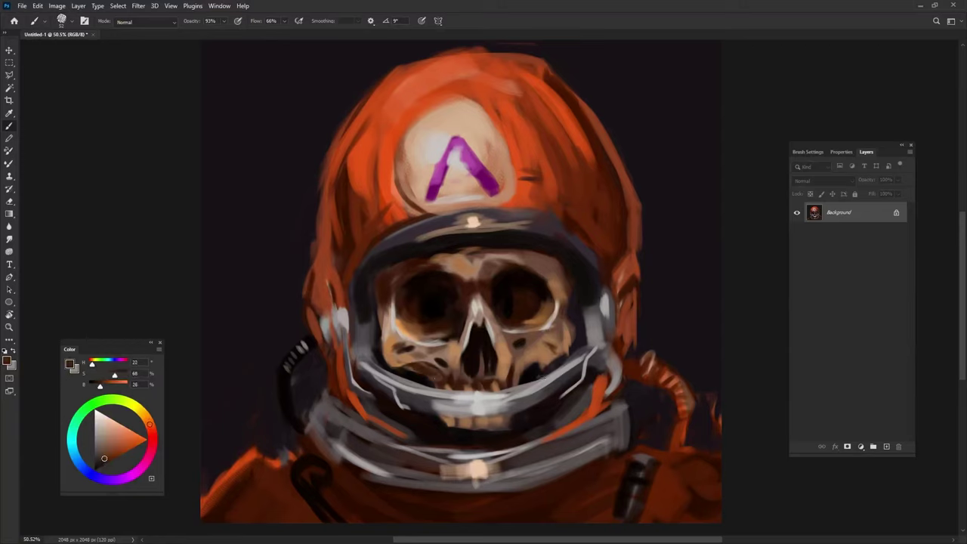
Step: Highlight the skull's right cheekbone and paint a light peach chevron on the forehead
alt+click(544, 350)
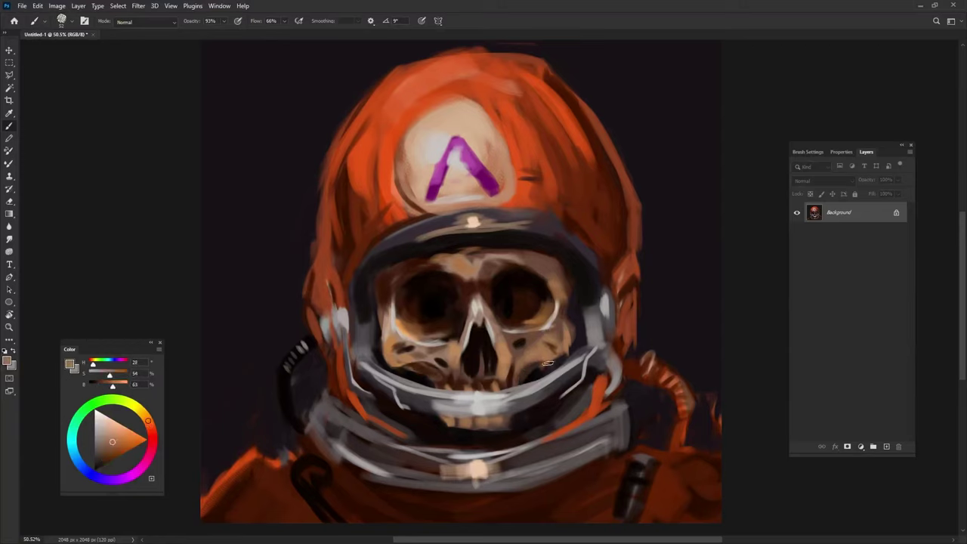
alt+click(499, 343)
alt+click(479, 473)
drag(543, 354, 559, 345)
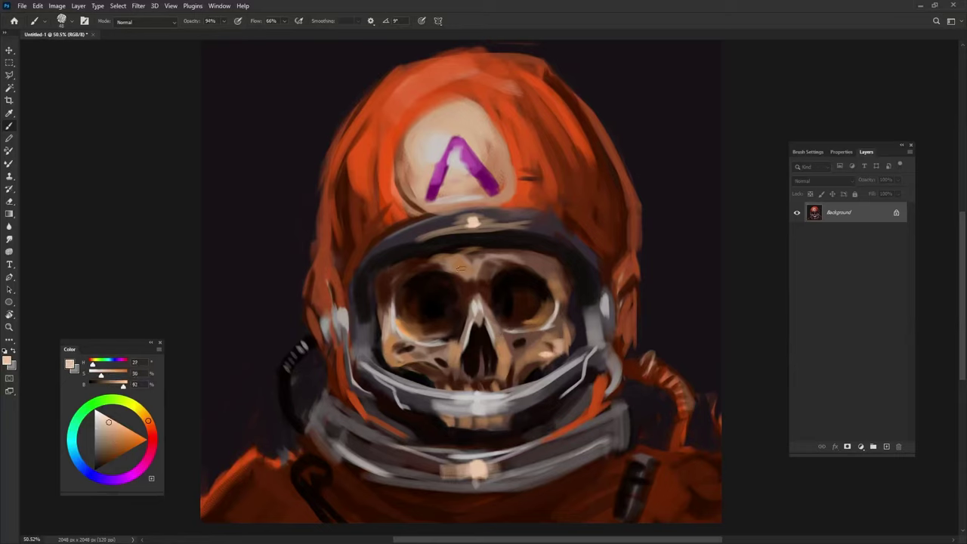
drag(459, 267, 490, 265)
Step: Brighten the nose bridge, forehead between the sockets, and lower rim of the right eye socket
alt+click(417, 268)
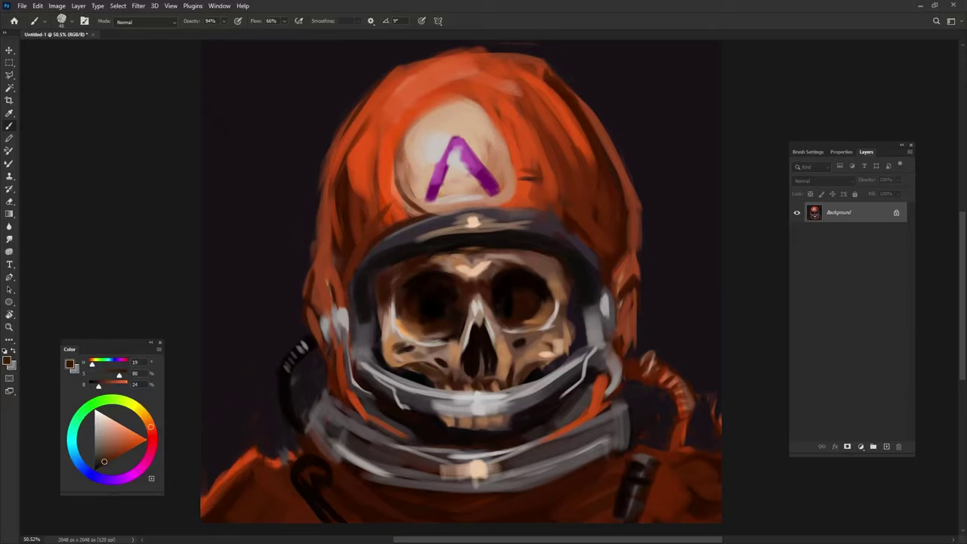
alt+right_click(526, 248)
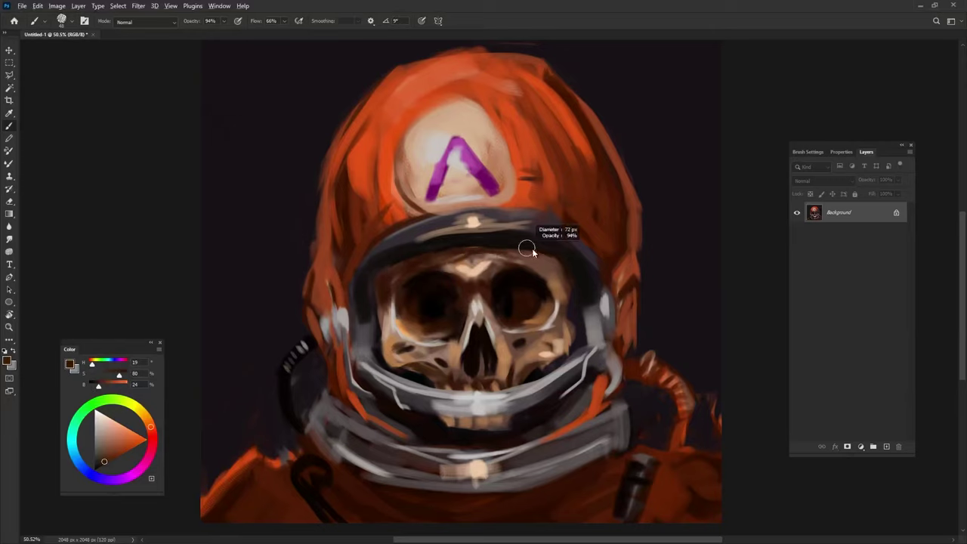
alt+click(482, 270)
alt+right_click(502, 273)
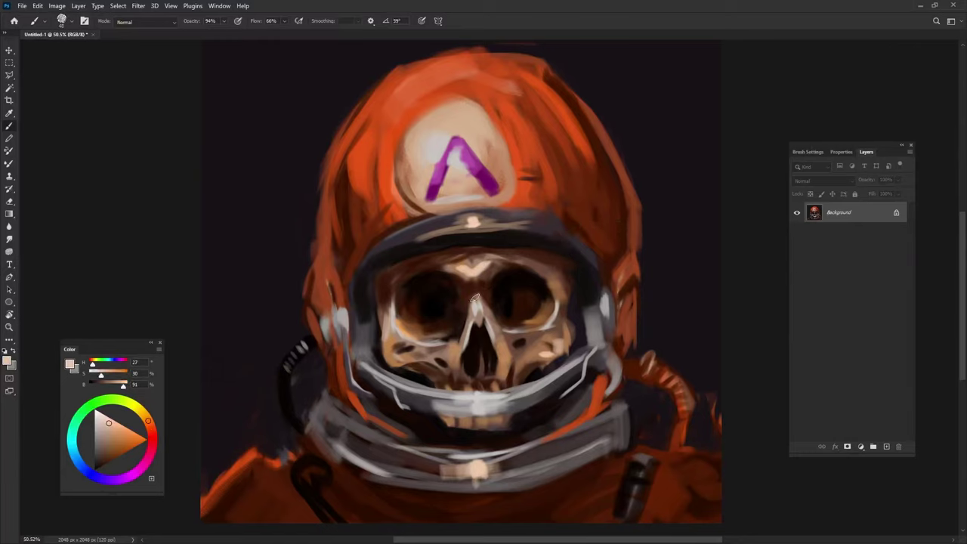
drag(478, 295, 474, 320)
mouse_move(479, 270)
mouse_down()
mouse_move(489, 265)
mouse_move(438, 269)
mouse_up()
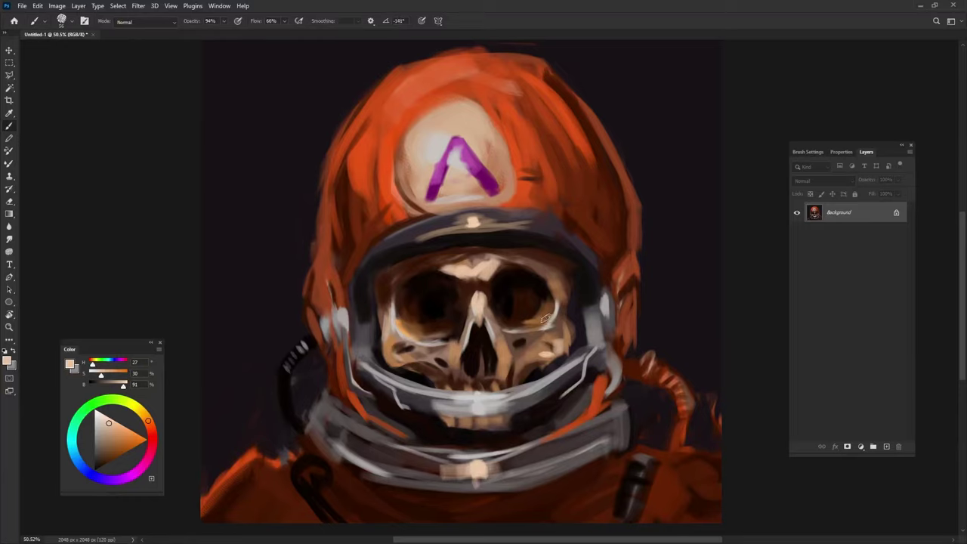
drag(544, 318, 558, 329)
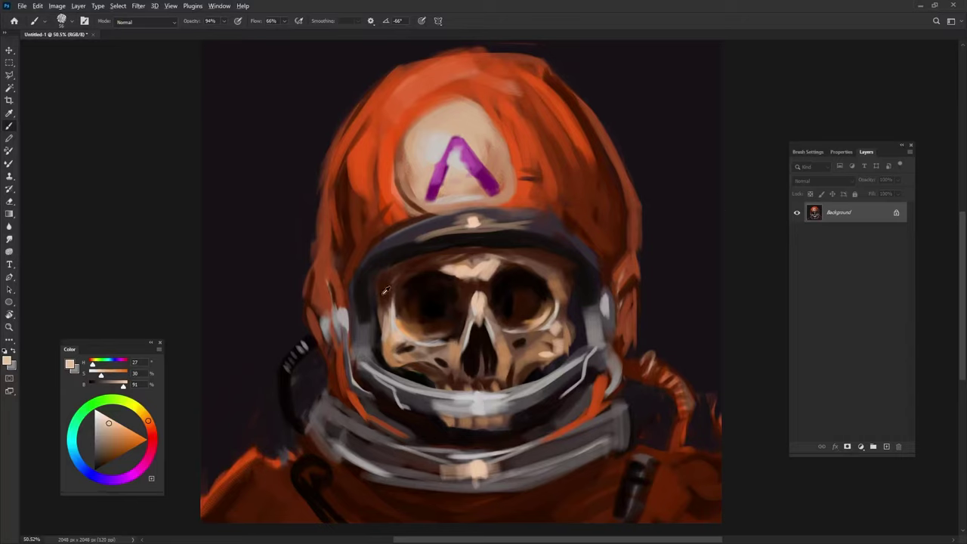
Step: Darken the left eye socket's outer edge and the area beside the right socket with near-black
alt+click(401, 368)
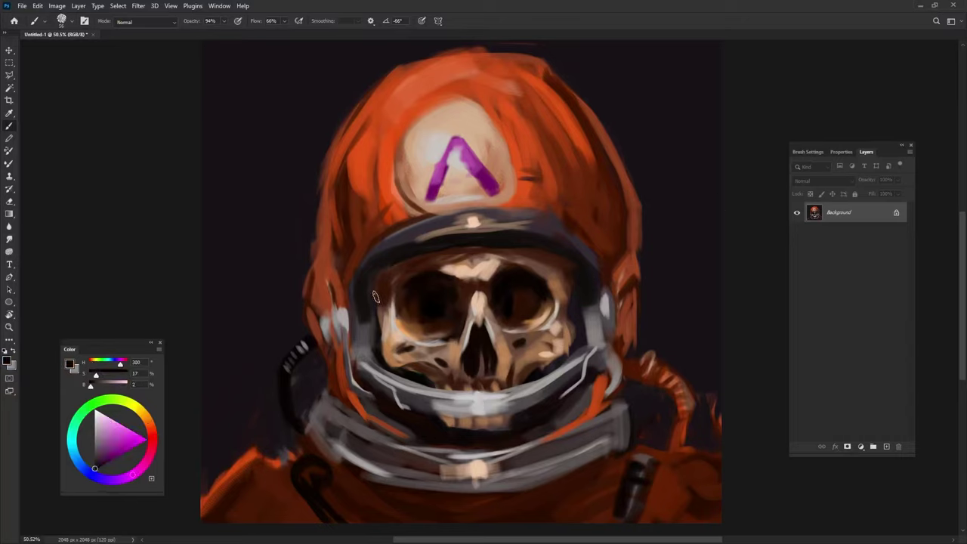
drag(376, 297, 374, 336)
drag(572, 286, 567, 297)
alt+click(565, 297)
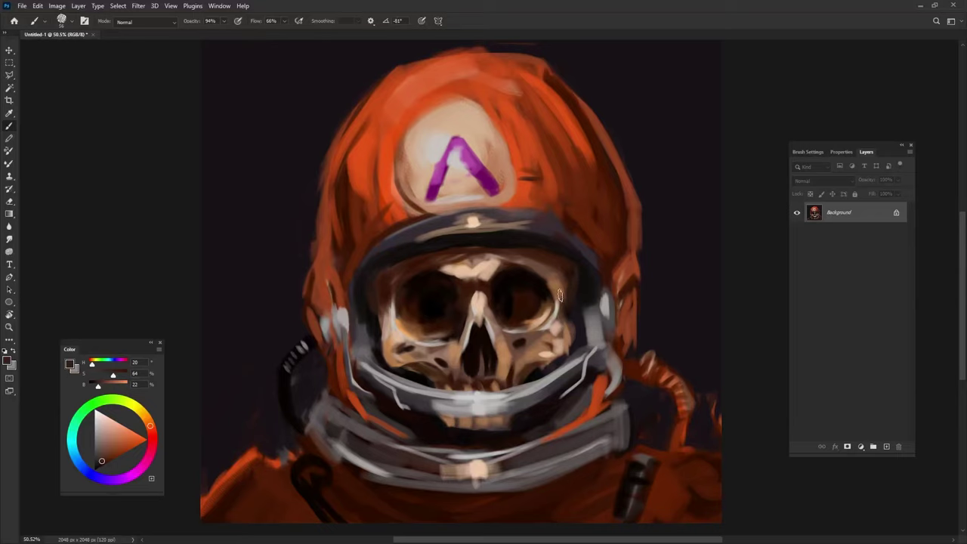
alt+click(450, 440)
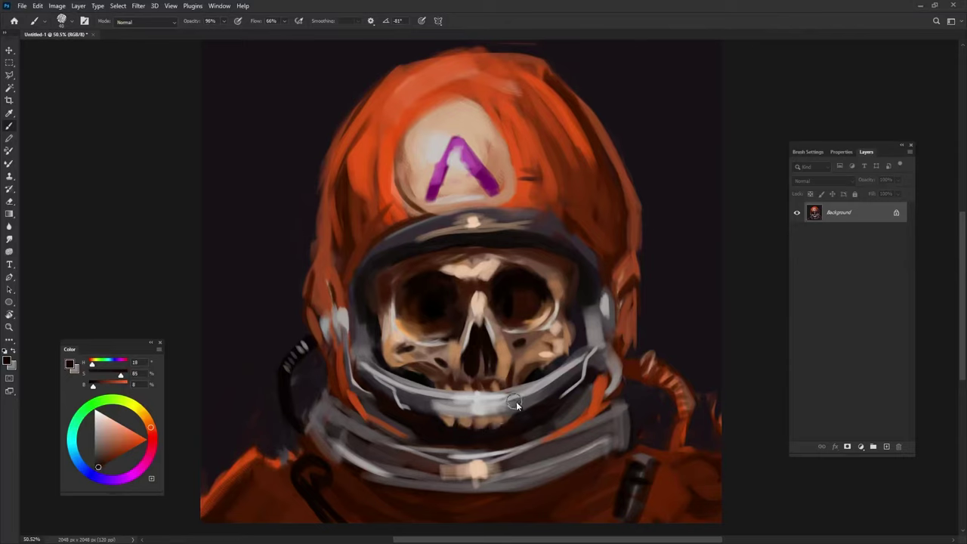
Step: Paint orange-red across the collar band and lower-right suit, shading it darker brown
alt+click(358, 398)
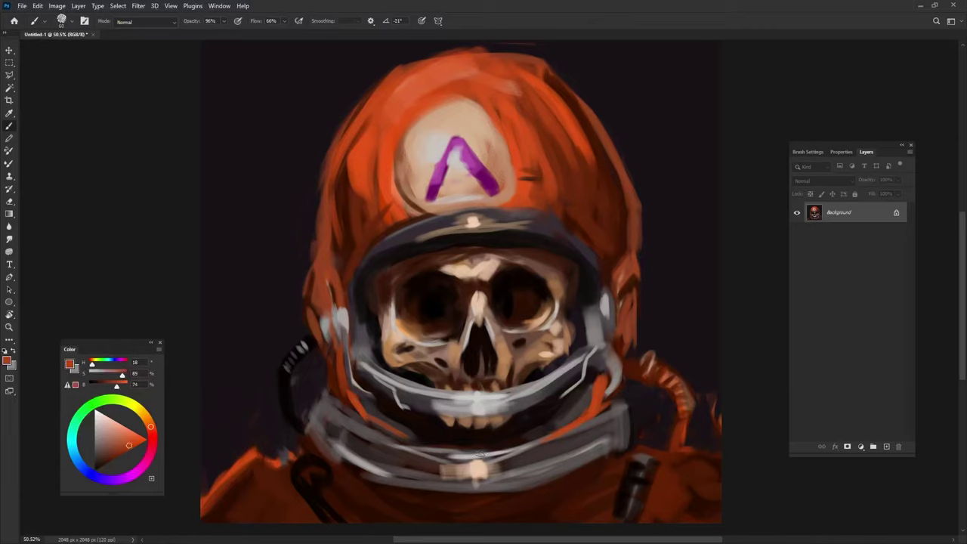
drag(420, 442, 532, 446)
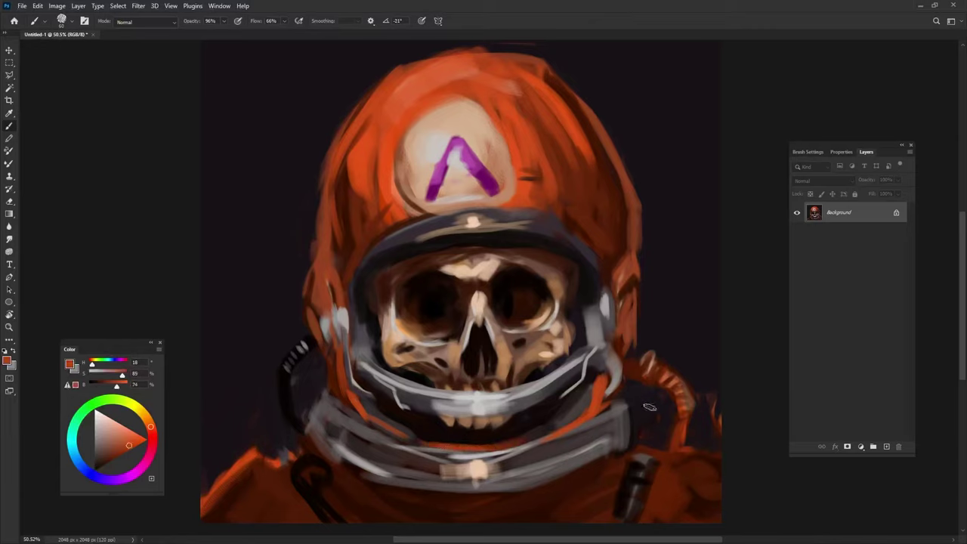
drag(623, 467, 555, 504)
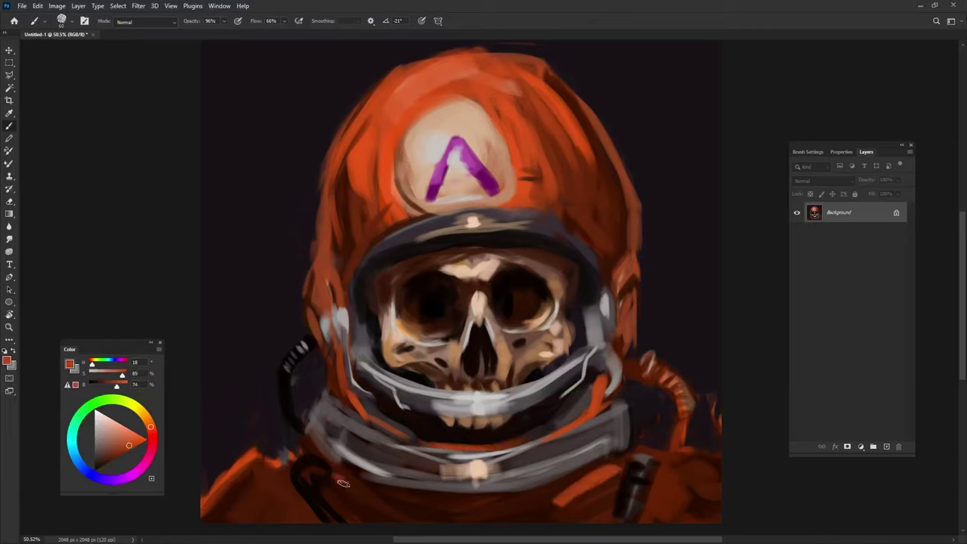
alt+click(410, 508)
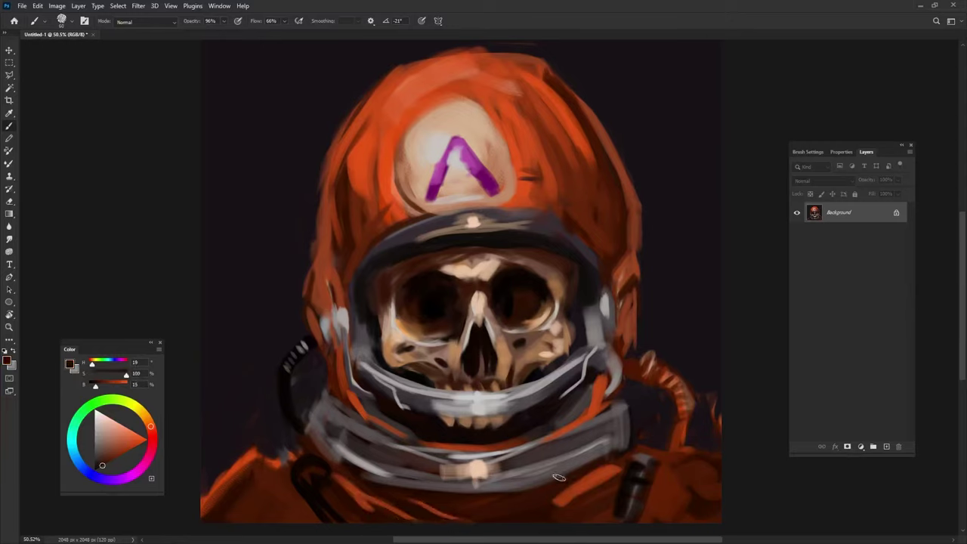
alt+click(593, 502)
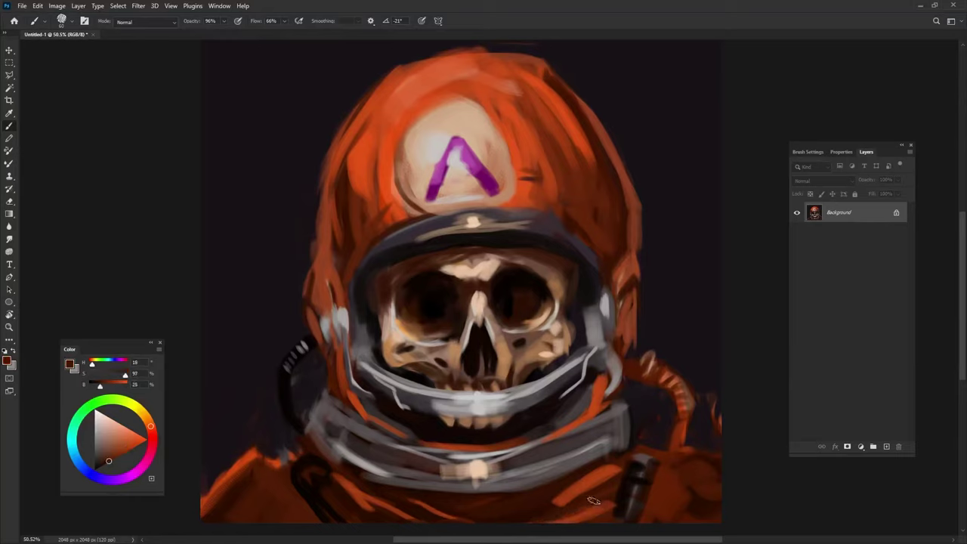
drag(593, 502, 559, 491)
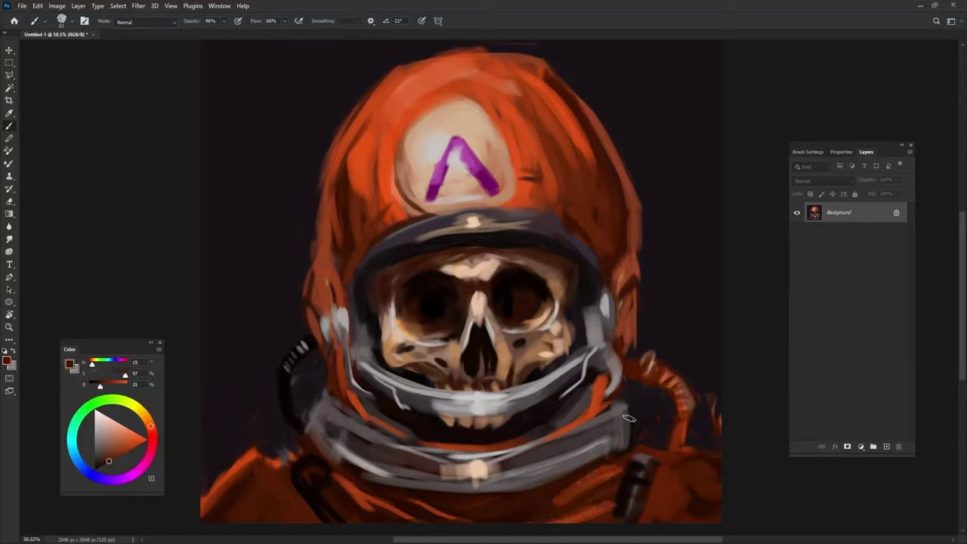
Step: Brighten the helmet dome with bright orange, trimming the beige patch's edges
alt+click(368, 156)
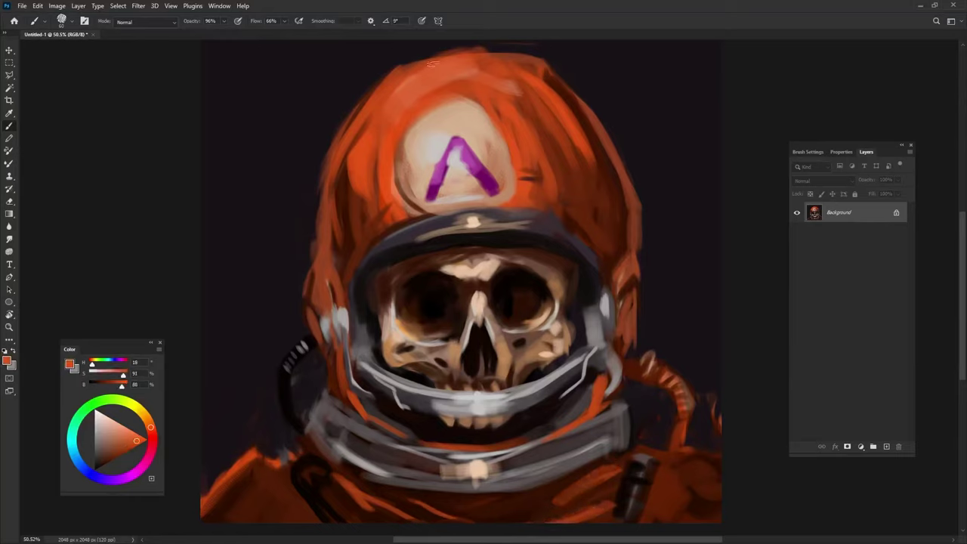
alt+click(410, 66)
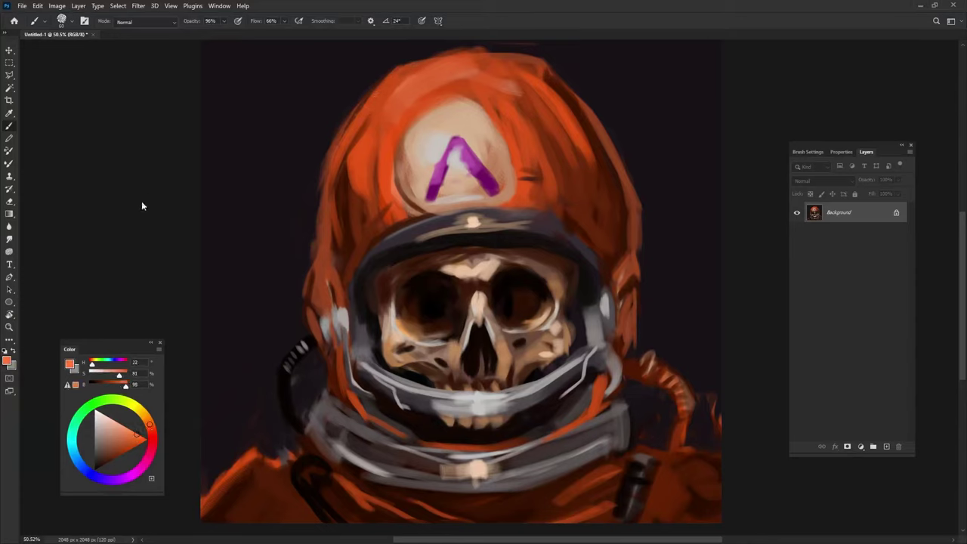
mouse_move(346, 142)
mouse_down()
mouse_move(430, 59)
mouse_move(424, 67)
mouse_move(505, 49)
mouse_up()
mouse_move(413, 73)
mouse_down()
mouse_move(567, 68)
mouse_move(603, 155)
mouse_up()
drag(538, 68, 628, 191)
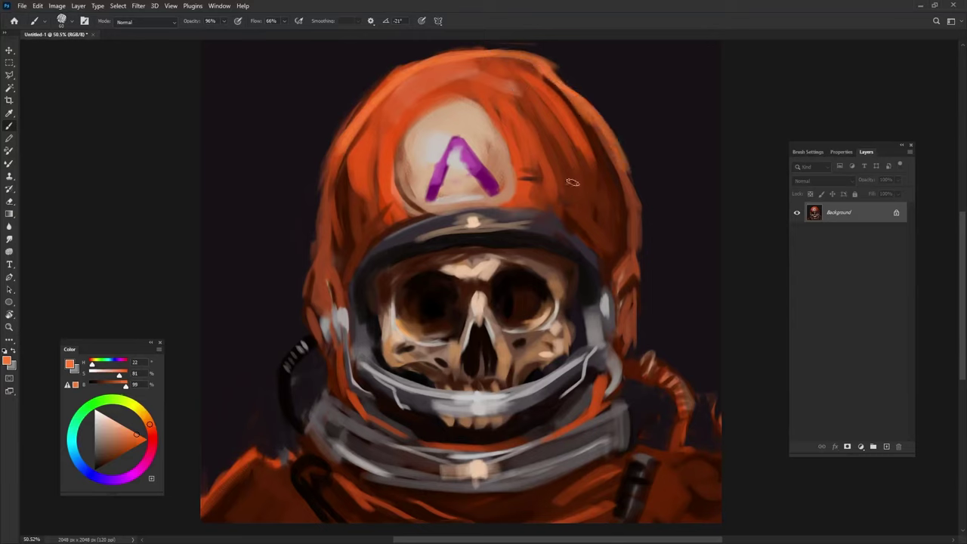
drag(414, 205, 400, 177)
mouse_move(411, 113)
mouse_down()
mouse_move(397, 189)
mouse_move(491, 87)
mouse_move(514, 90)
mouse_move(537, 189)
mouse_up()
drag(491, 100, 528, 195)
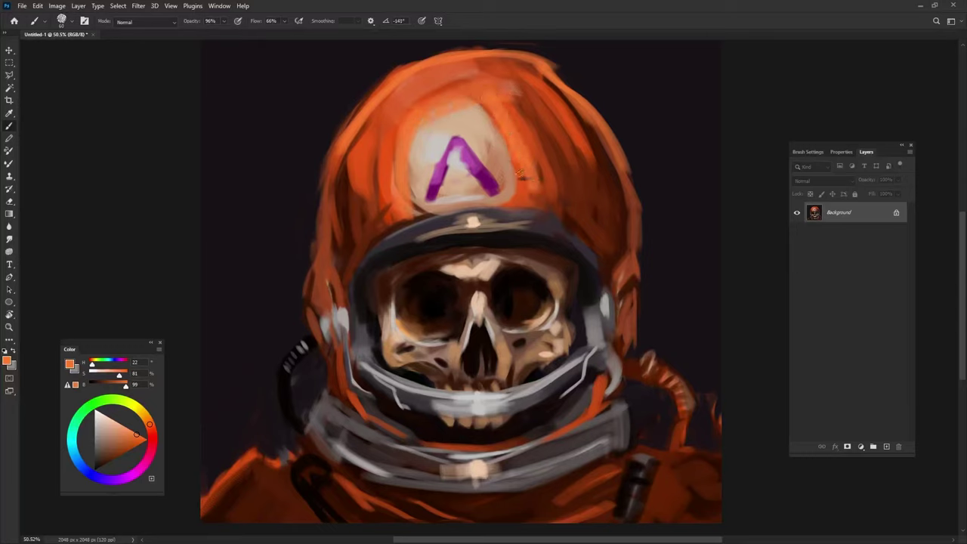
drag(408, 208, 453, 199)
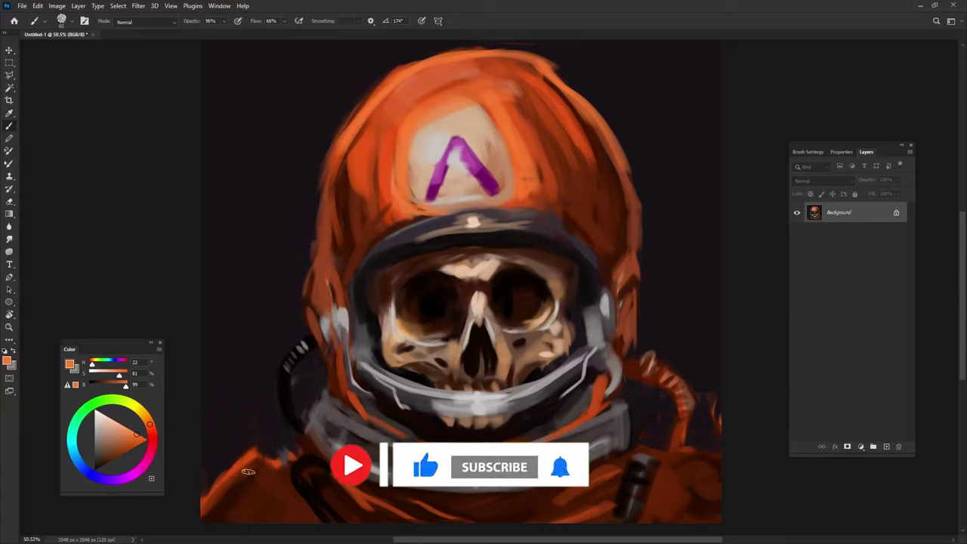
Step: Paint orange-red on the lower-left suit and block a dark grey patch at the suit bottom
alt+click(252, 438)
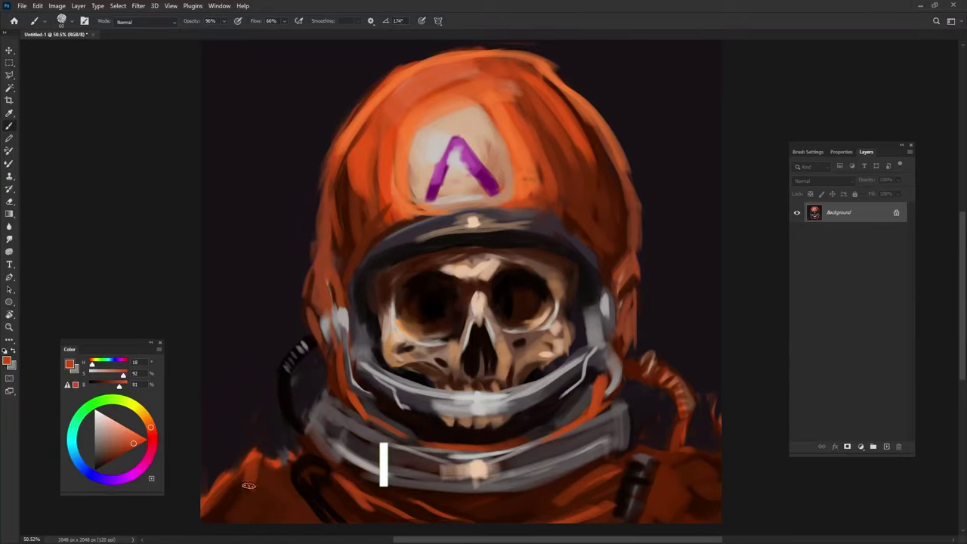
drag(249, 485, 211, 465)
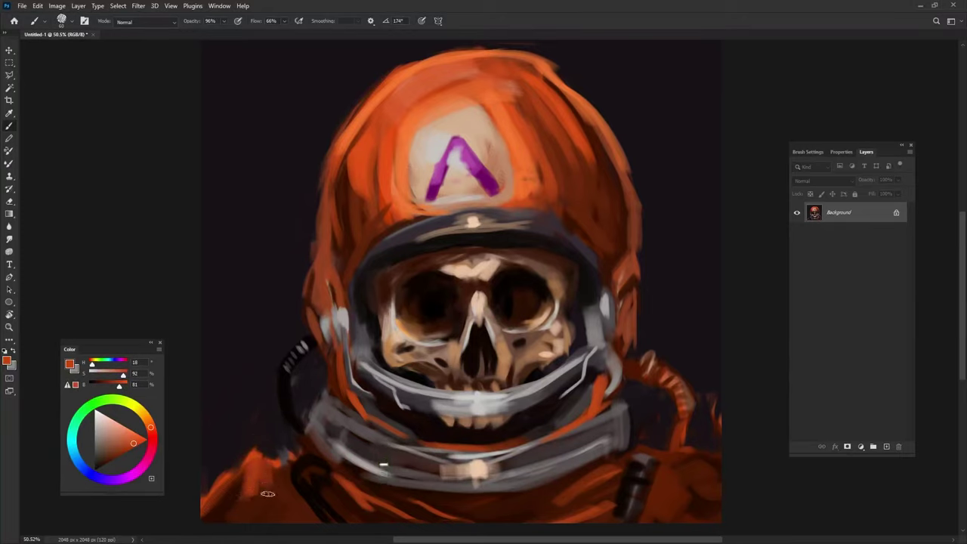
alt+click(656, 459)
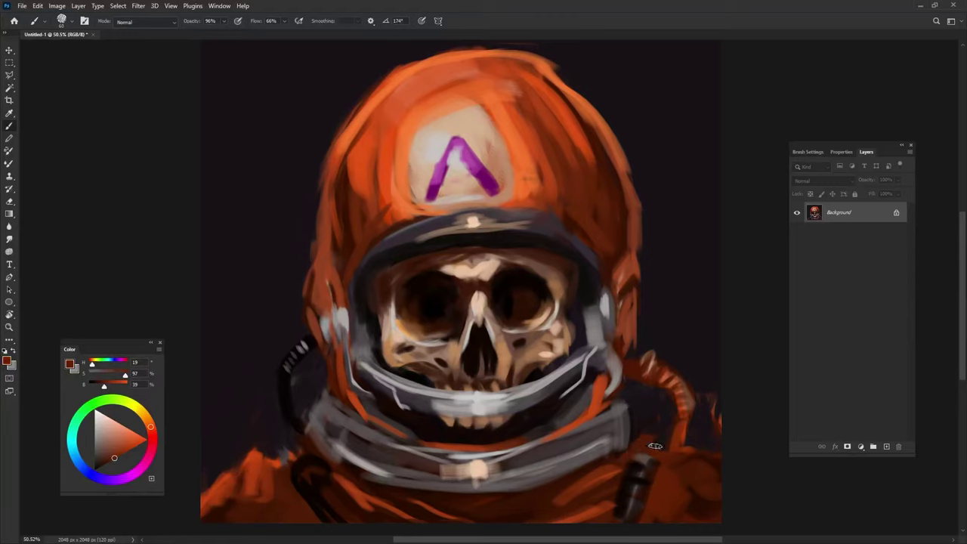
alt+click(601, 475)
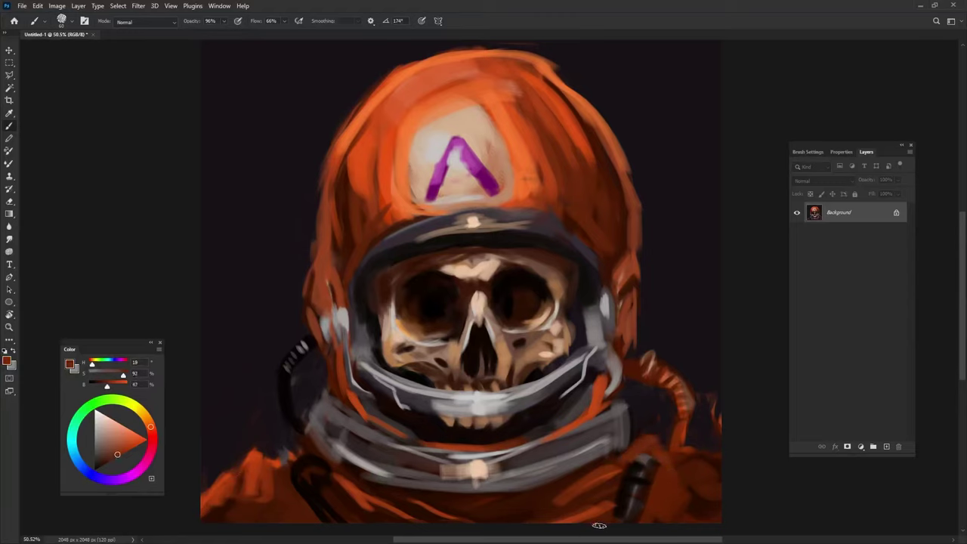
alt+click(567, 456)
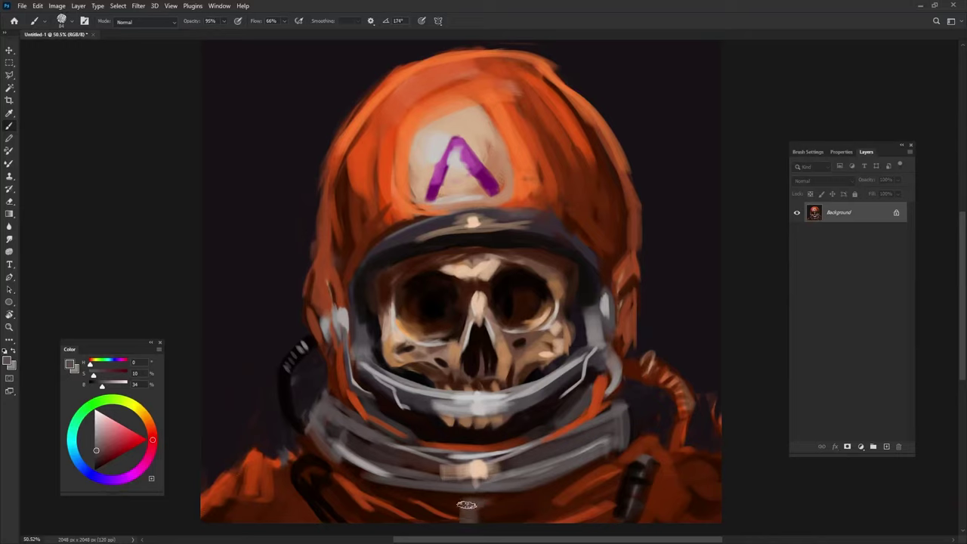
drag(466, 504, 491, 518)
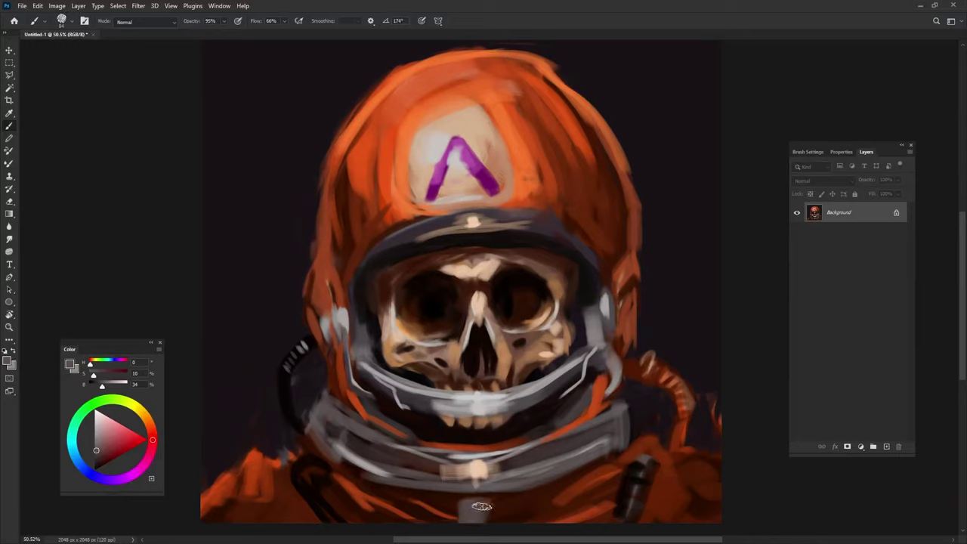
alt+click(517, 417)
drag(476, 513, 470, 511)
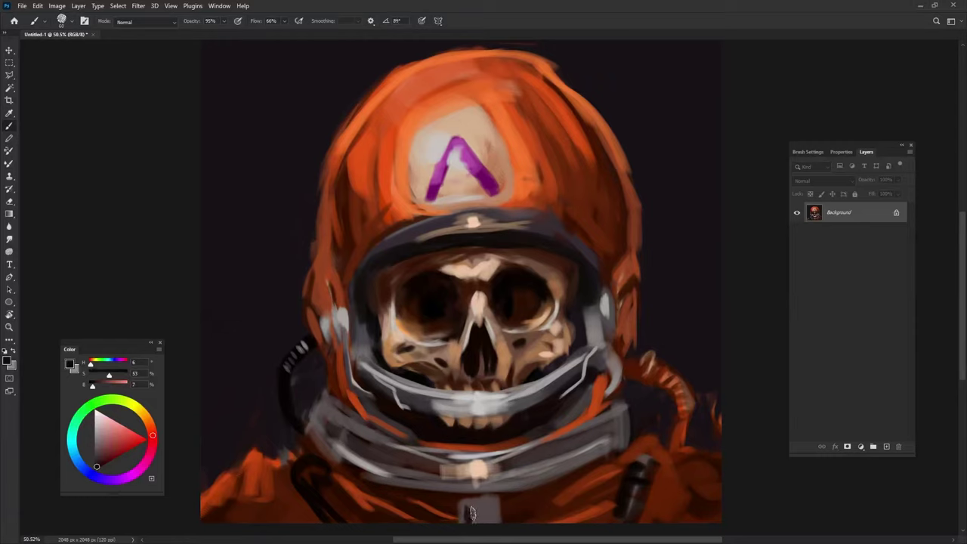
Step: Add a light beige highlight on the chest connector
alt+click(489, 517)
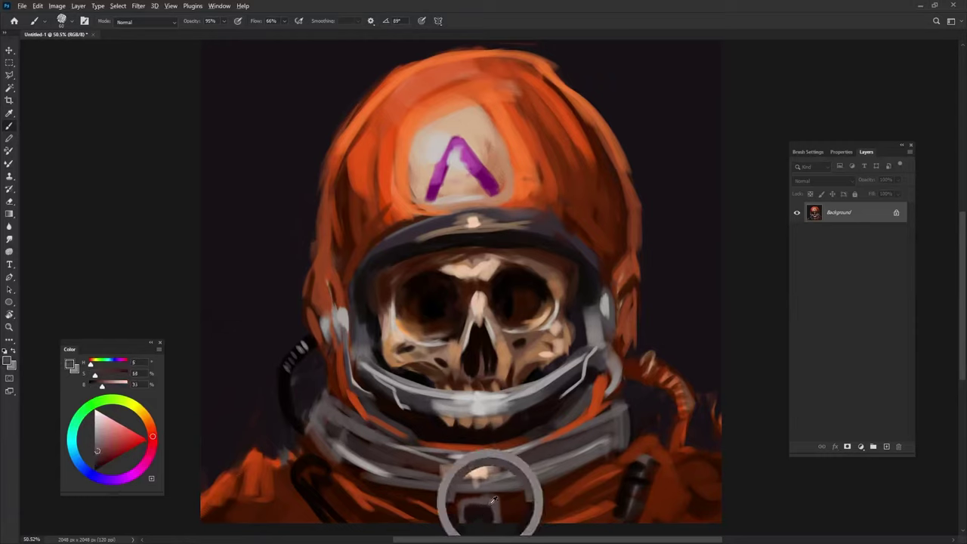
alt+click(483, 471)
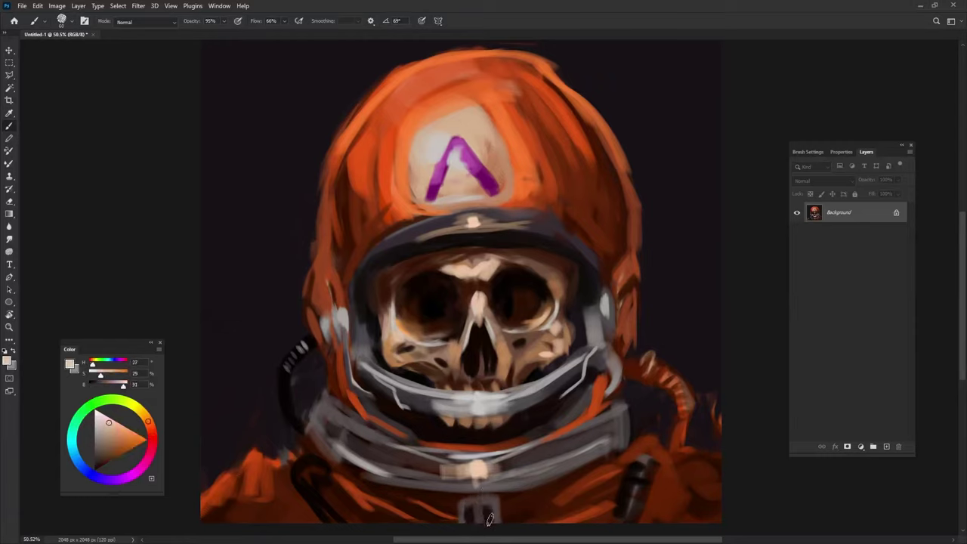
drag(469, 518, 474, 513)
alt+click(483, 504)
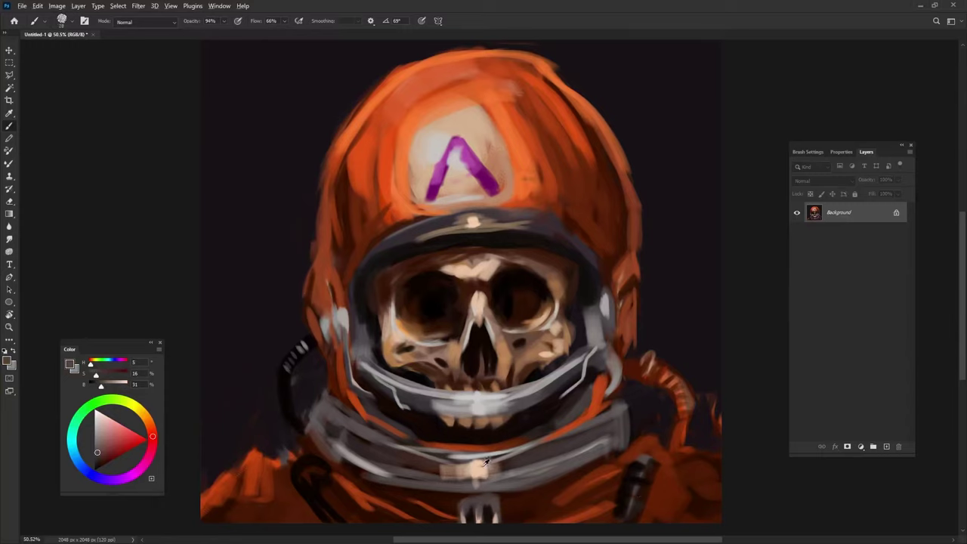
alt+click(484, 456)
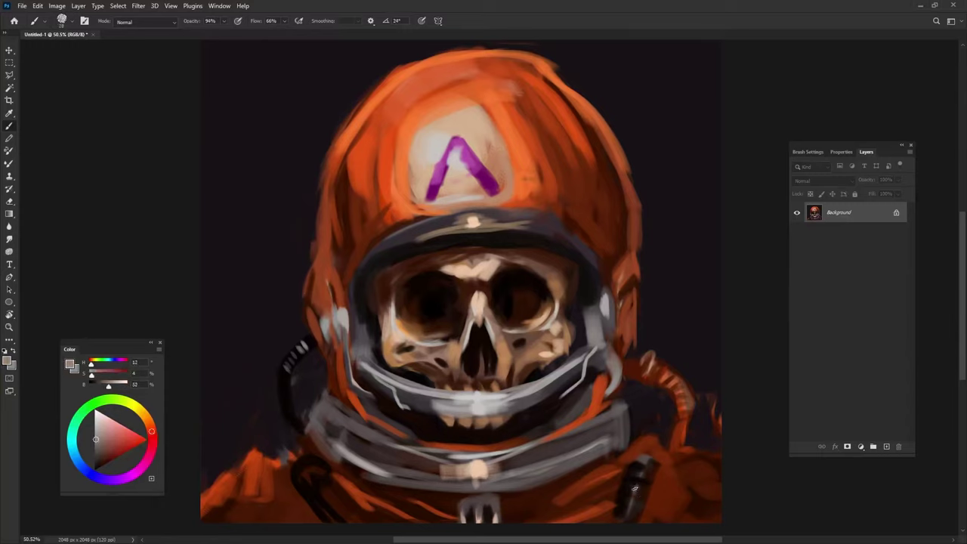
Step: Scribble bright orange-red strokes across the lower-right and lower-left suit
alt+click(598, 482)
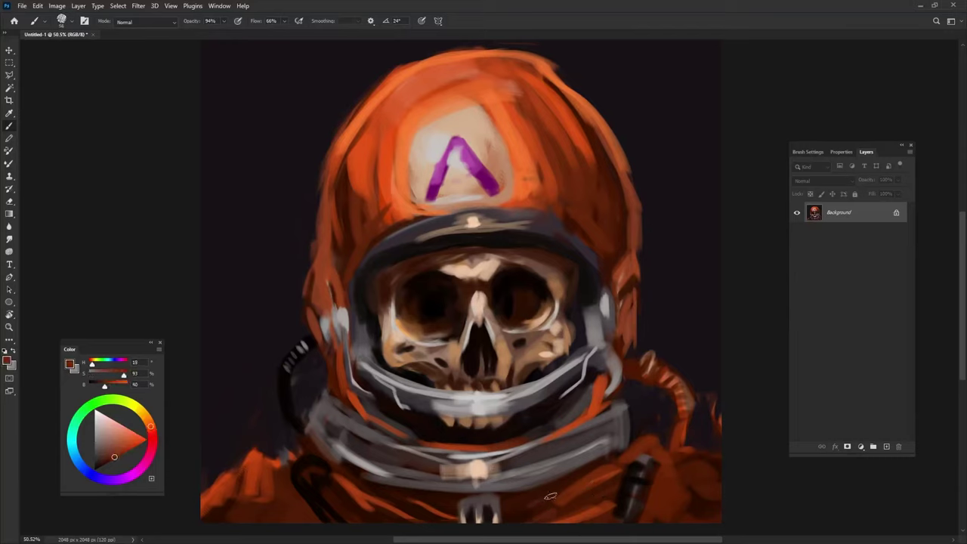
alt+click(598, 386)
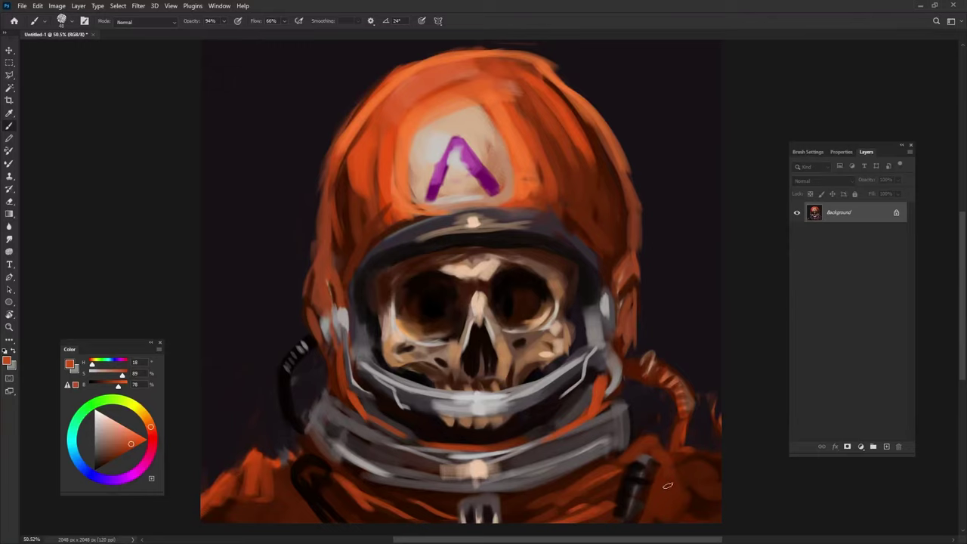
drag(667, 484, 710, 515)
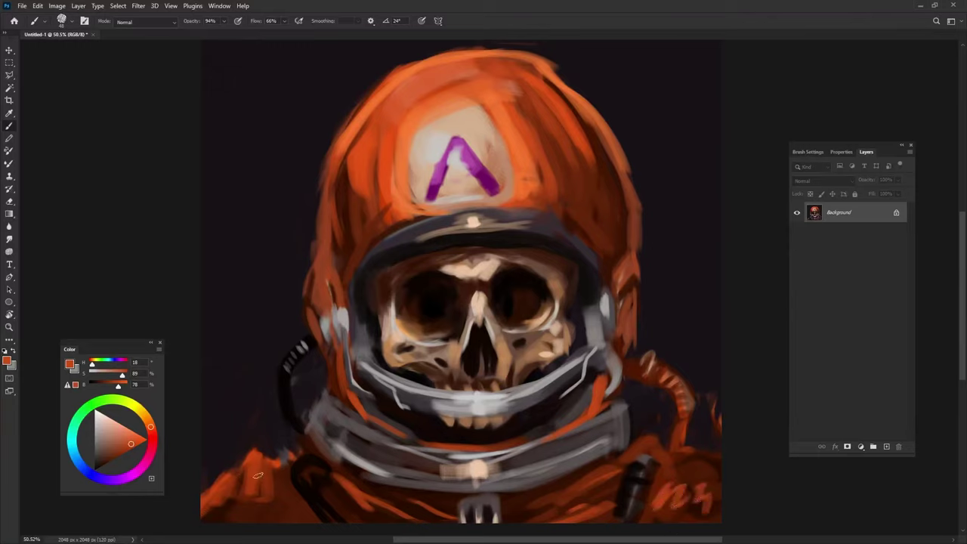
mouse_move(257, 475)
mouse_down()
mouse_move(227, 521)
mouse_move(284, 527)
mouse_up()
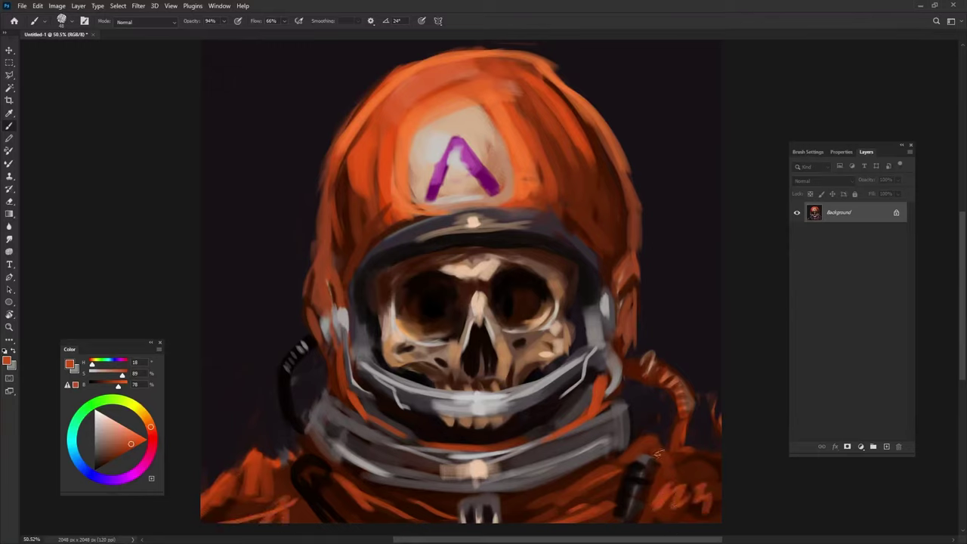
alt+click(568, 360)
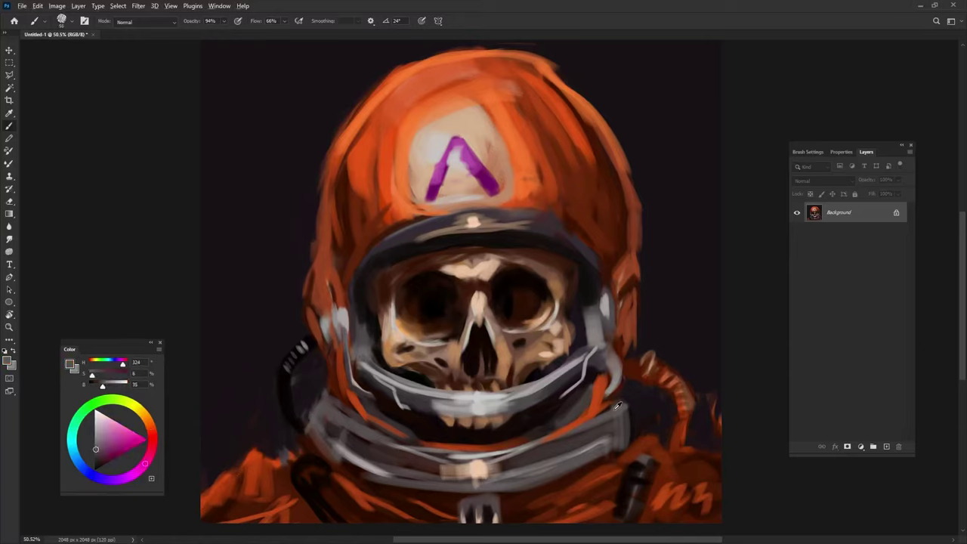
Step: Sample the collar grey and extend the right side of the helmet collar in grey
alt+click(295, 408)
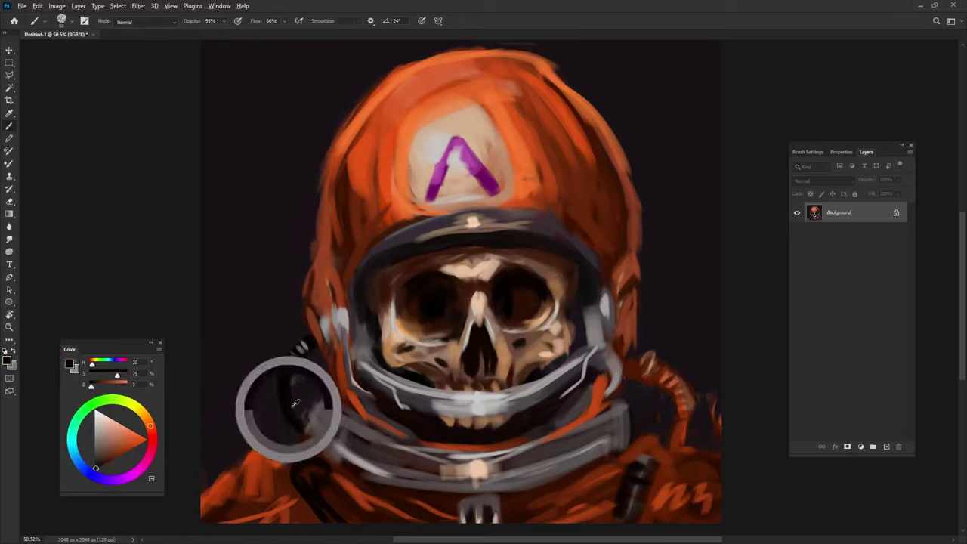
alt+click(332, 412)
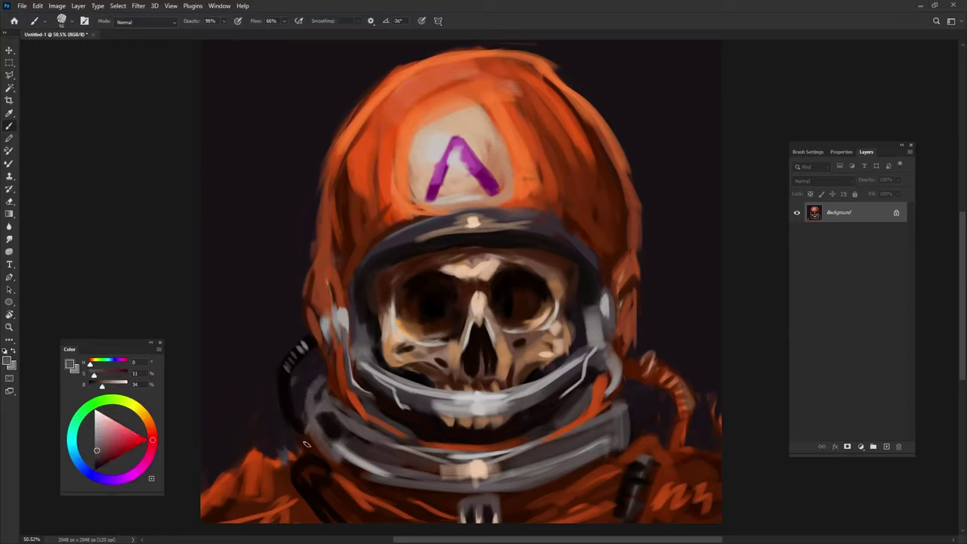
drag(627, 395, 634, 431)
drag(619, 392, 630, 419)
Step: Darken the left, right and lower collar rings with deeper grey and near-black strokes
alt+click(586, 399)
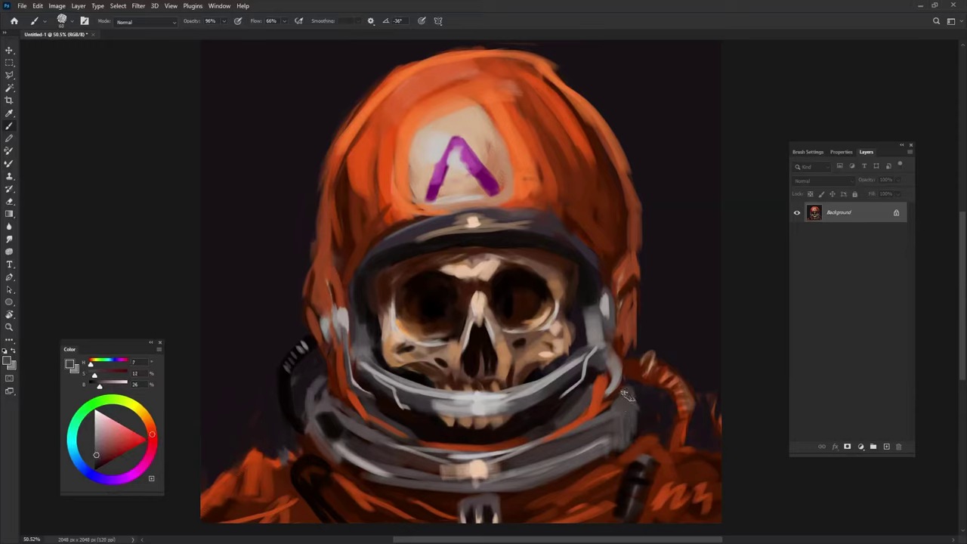
alt+click(568, 408)
mouse_move(320, 412)
mouse_down()
mouse_move(317, 381)
mouse_move(325, 408)
mouse_up()
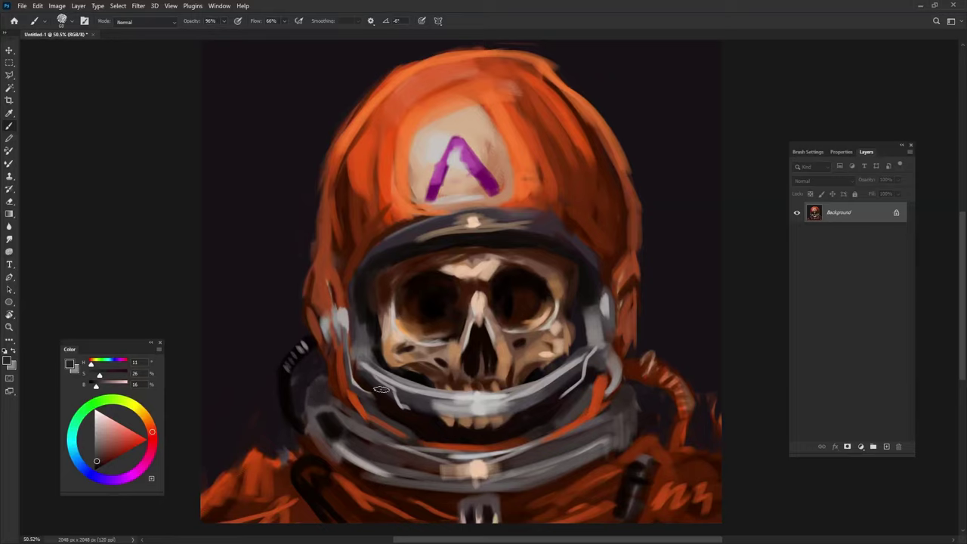
alt+click(328, 424)
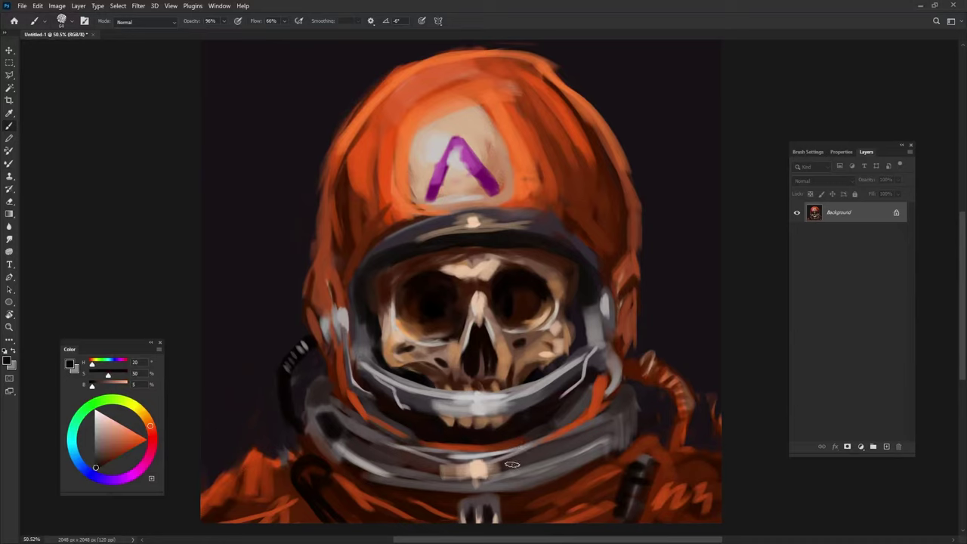
drag(504, 473, 611, 428)
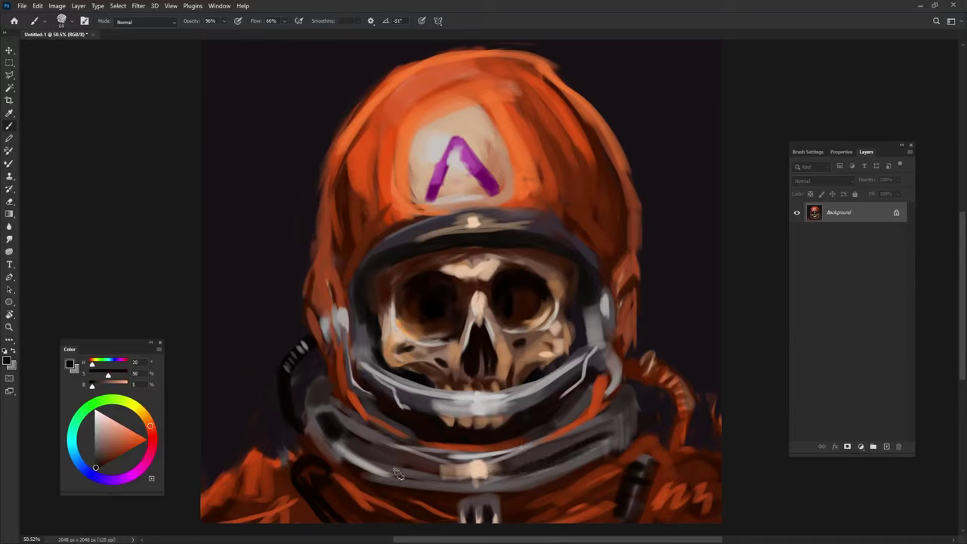
mouse_move(398, 474)
mouse_down()
mouse_move(343, 448)
mouse_move(449, 476)
mouse_up()
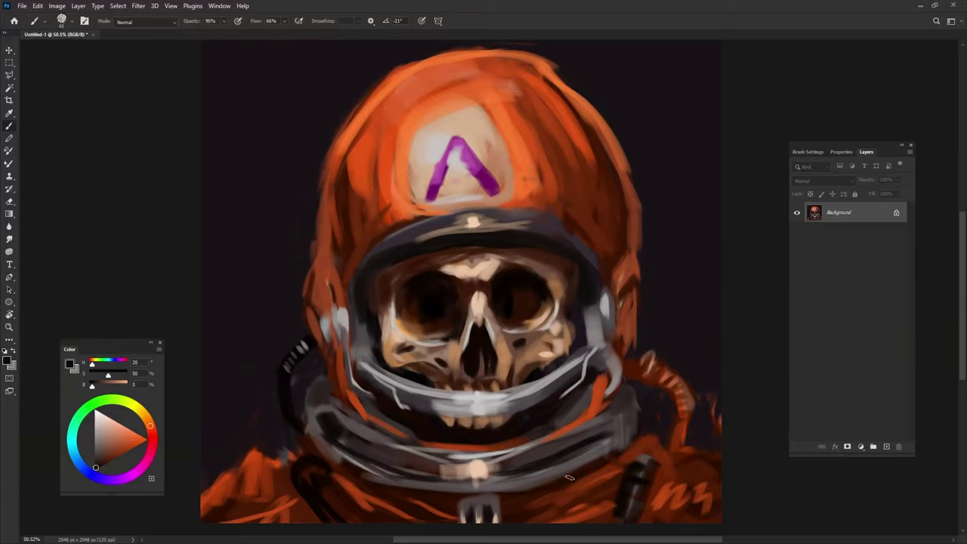
drag(526, 493, 627, 432)
drag(563, 455, 650, 419)
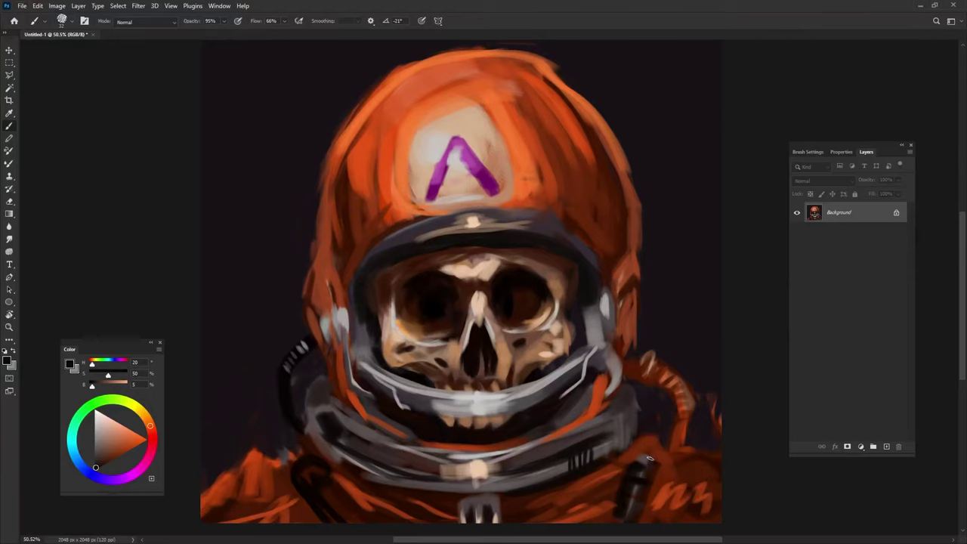
Step: Add orange detail to the right hose and darken the orange collar edge with reddish-brown
alt+click(685, 413)
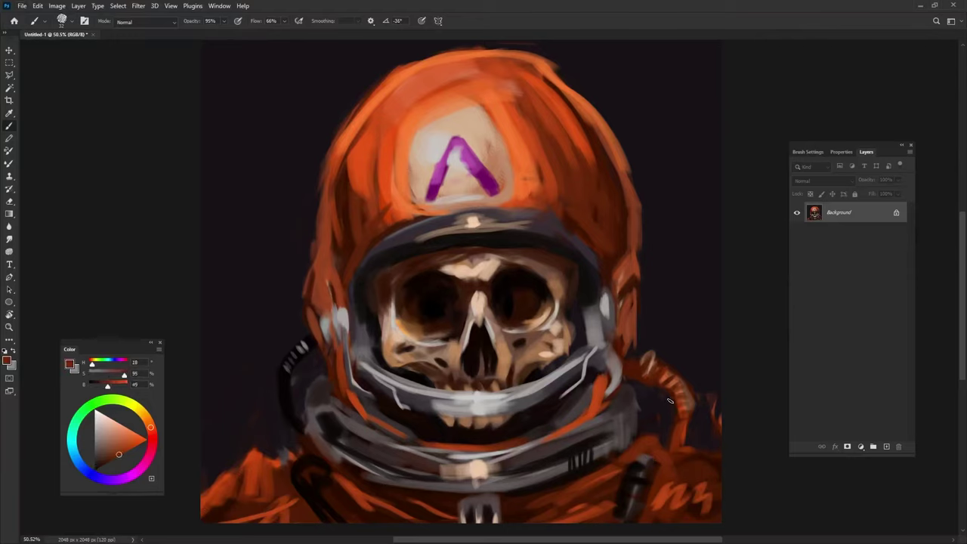
drag(656, 381, 681, 448)
alt+click(668, 446)
alt+click(590, 468)
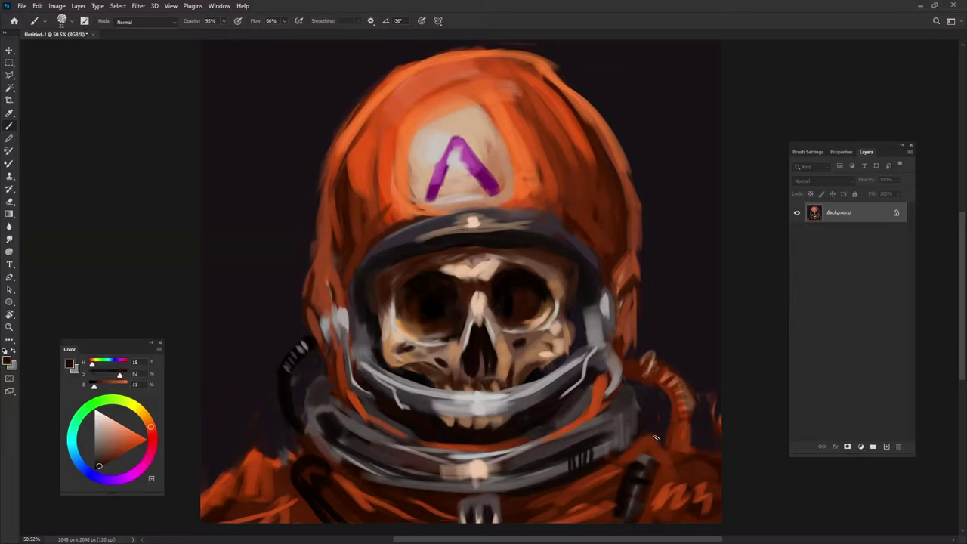
drag(647, 428, 671, 454)
alt+click(604, 413)
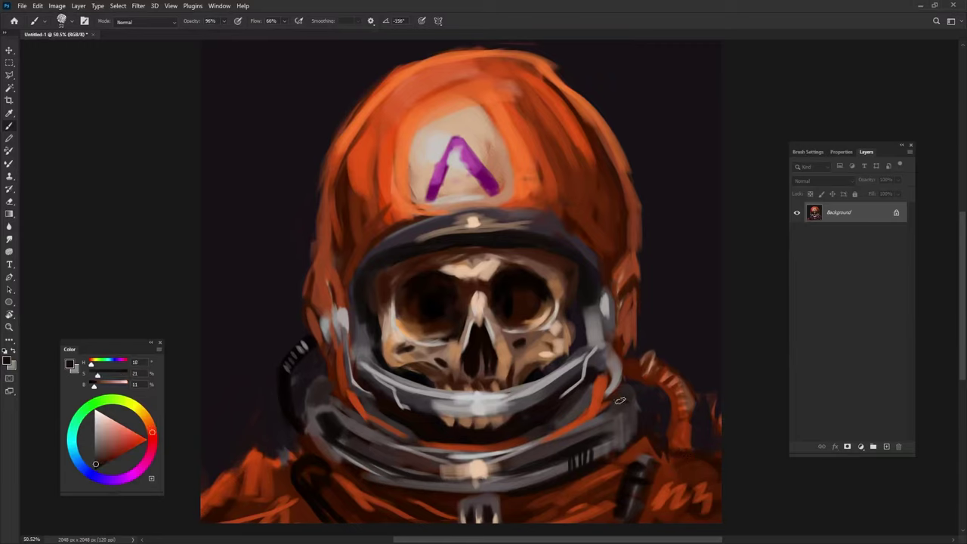
alt+click(332, 377)
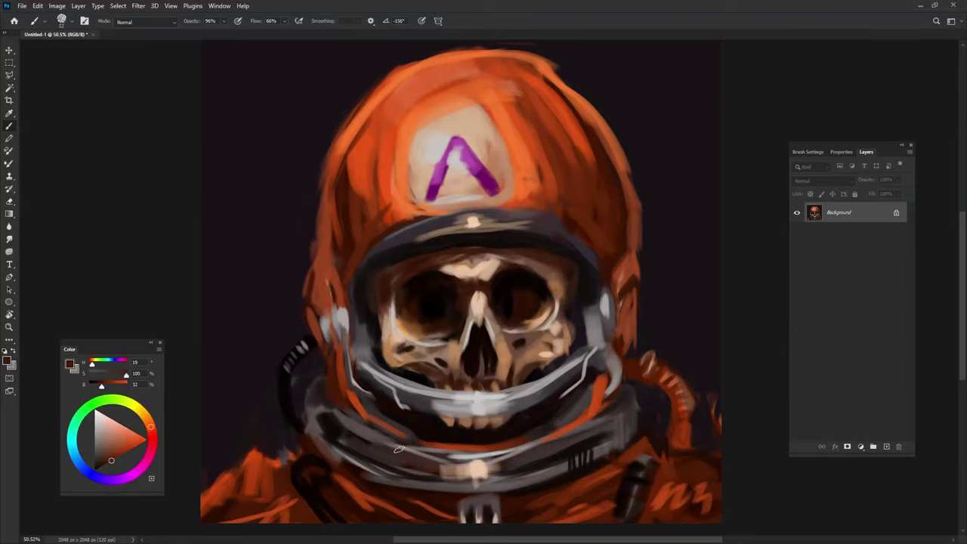
drag(606, 410, 557, 438)
Step: Sample beige, grey and dark brown tones from the skull and teeth, lowering brush opacity slightly
alt+click(495, 270)
alt+click(437, 416)
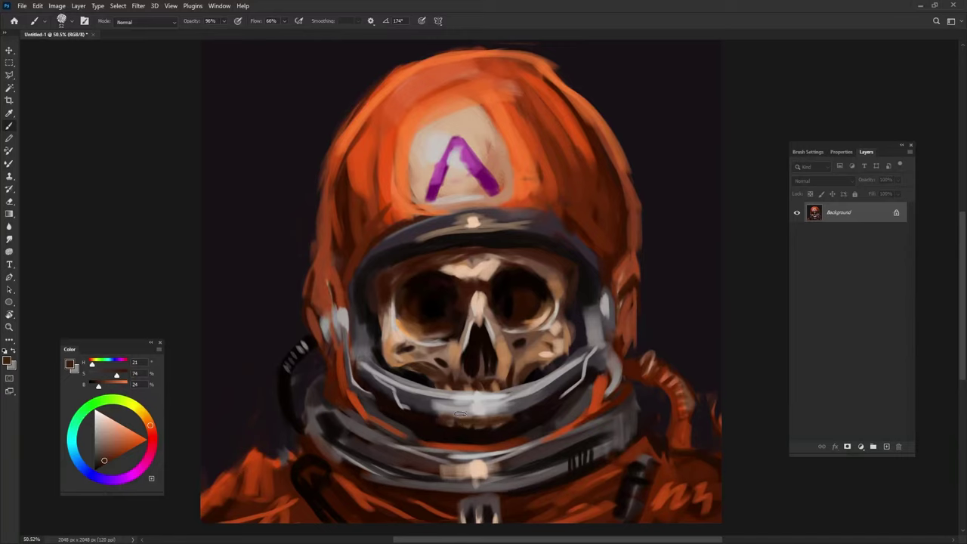
alt+click(454, 415)
key(9)
key(3)
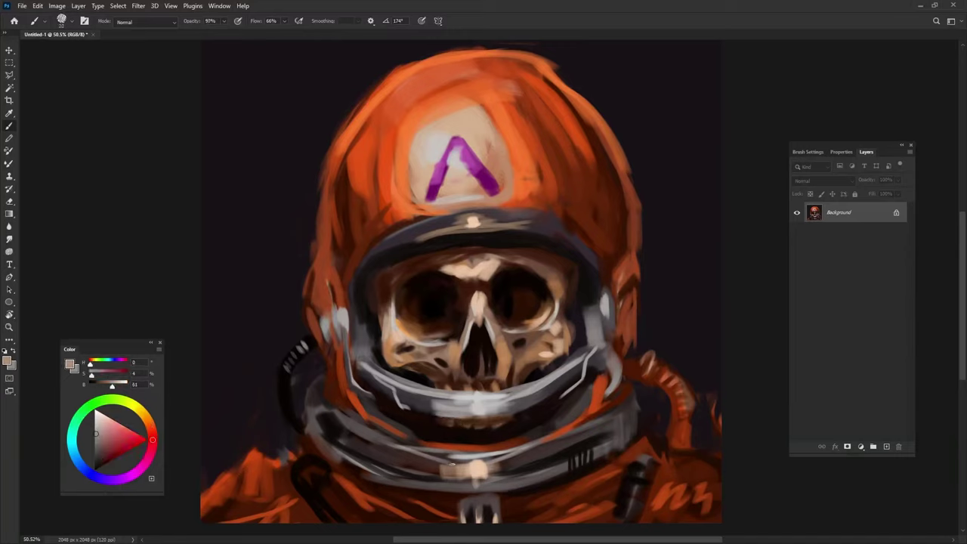
alt+click(452, 424)
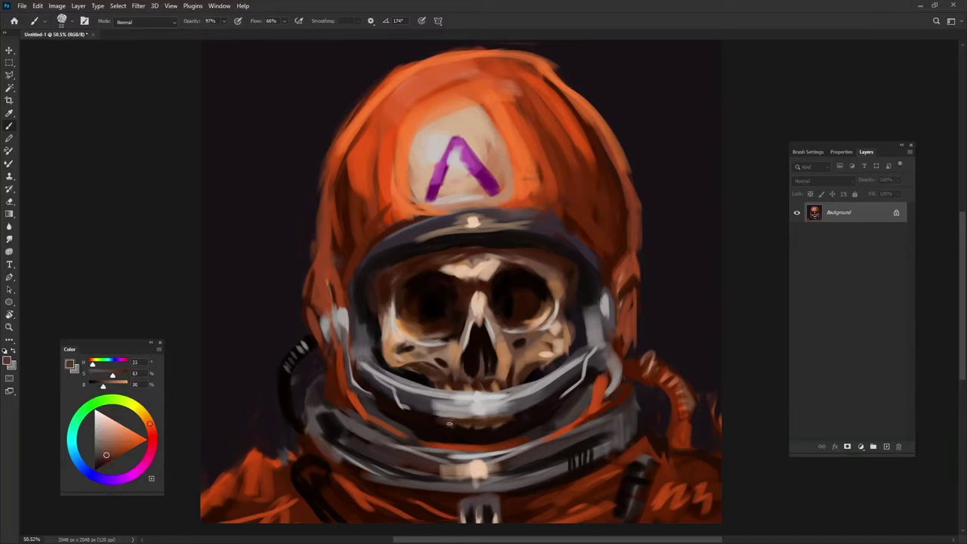